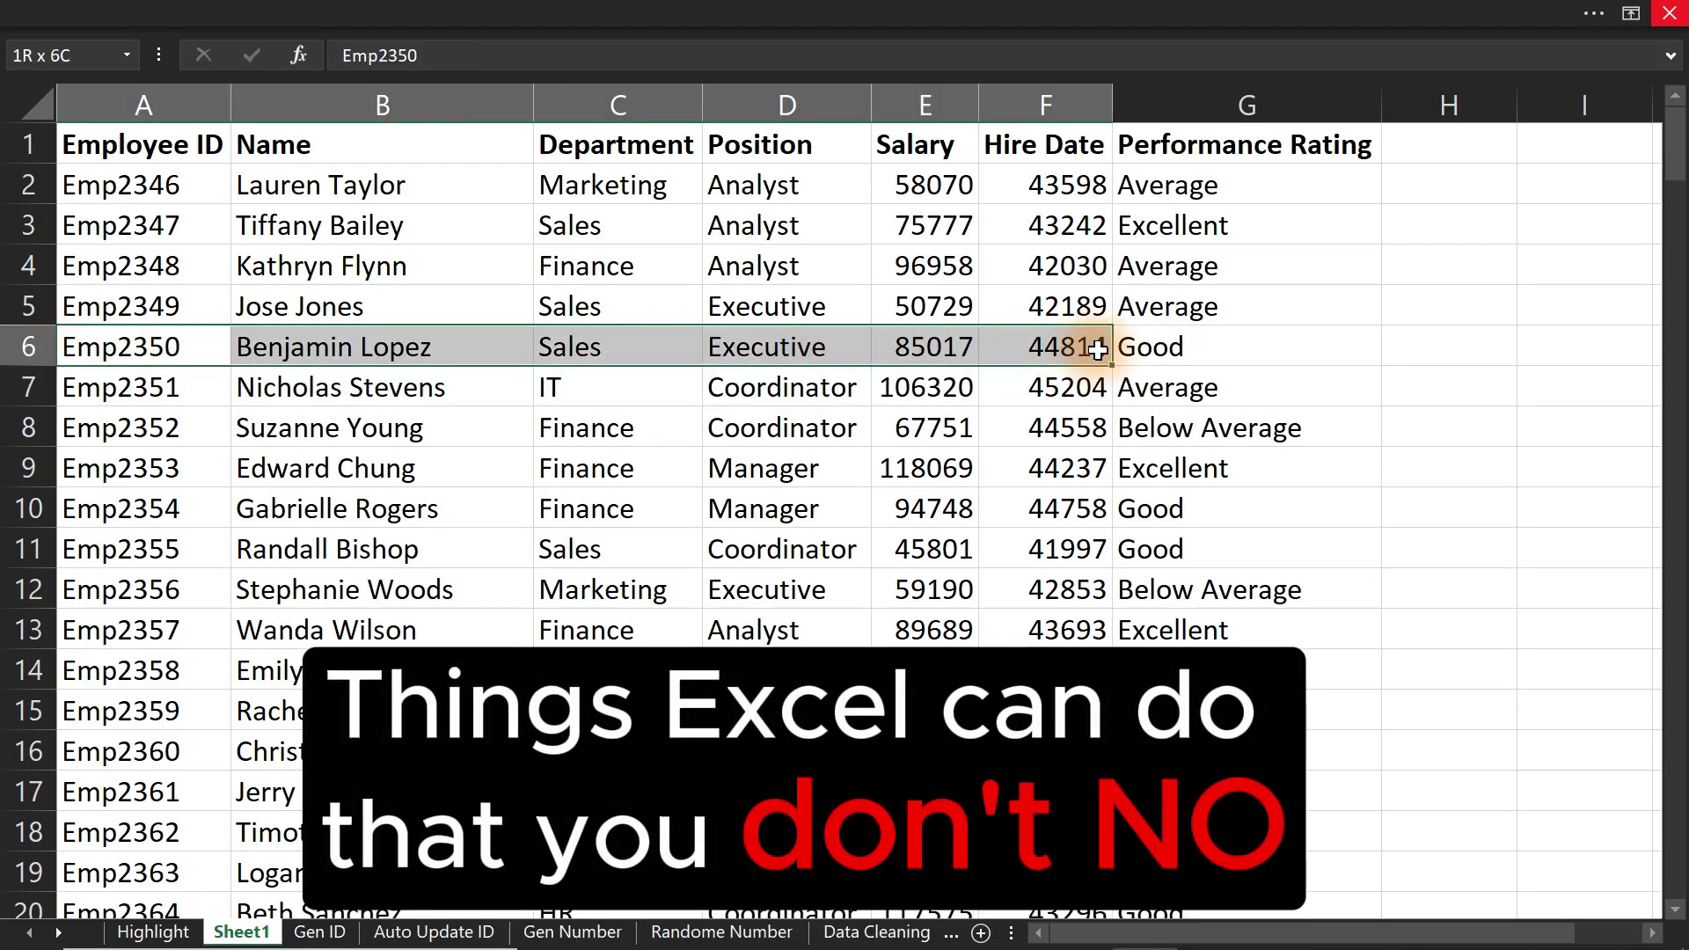
# Highlight rows 6 (Emp2350) and 10 (Emp2354) across columns A–G with yellow fill
pyautogui.click(211, 13)
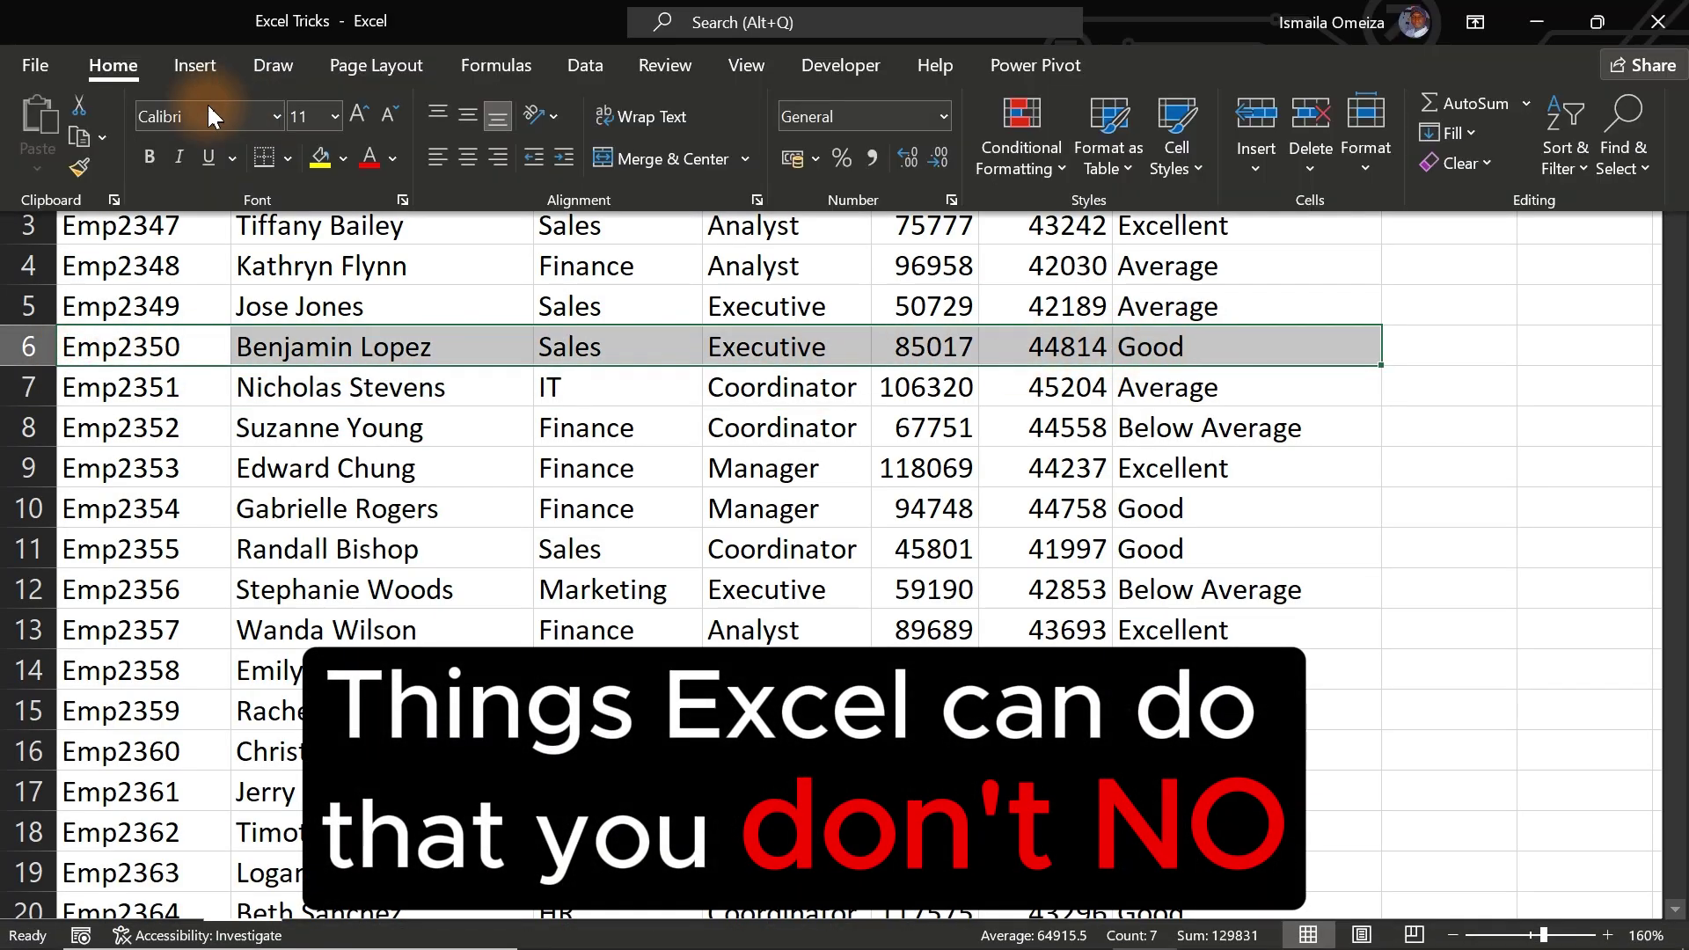
pyautogui.click(326, 162)
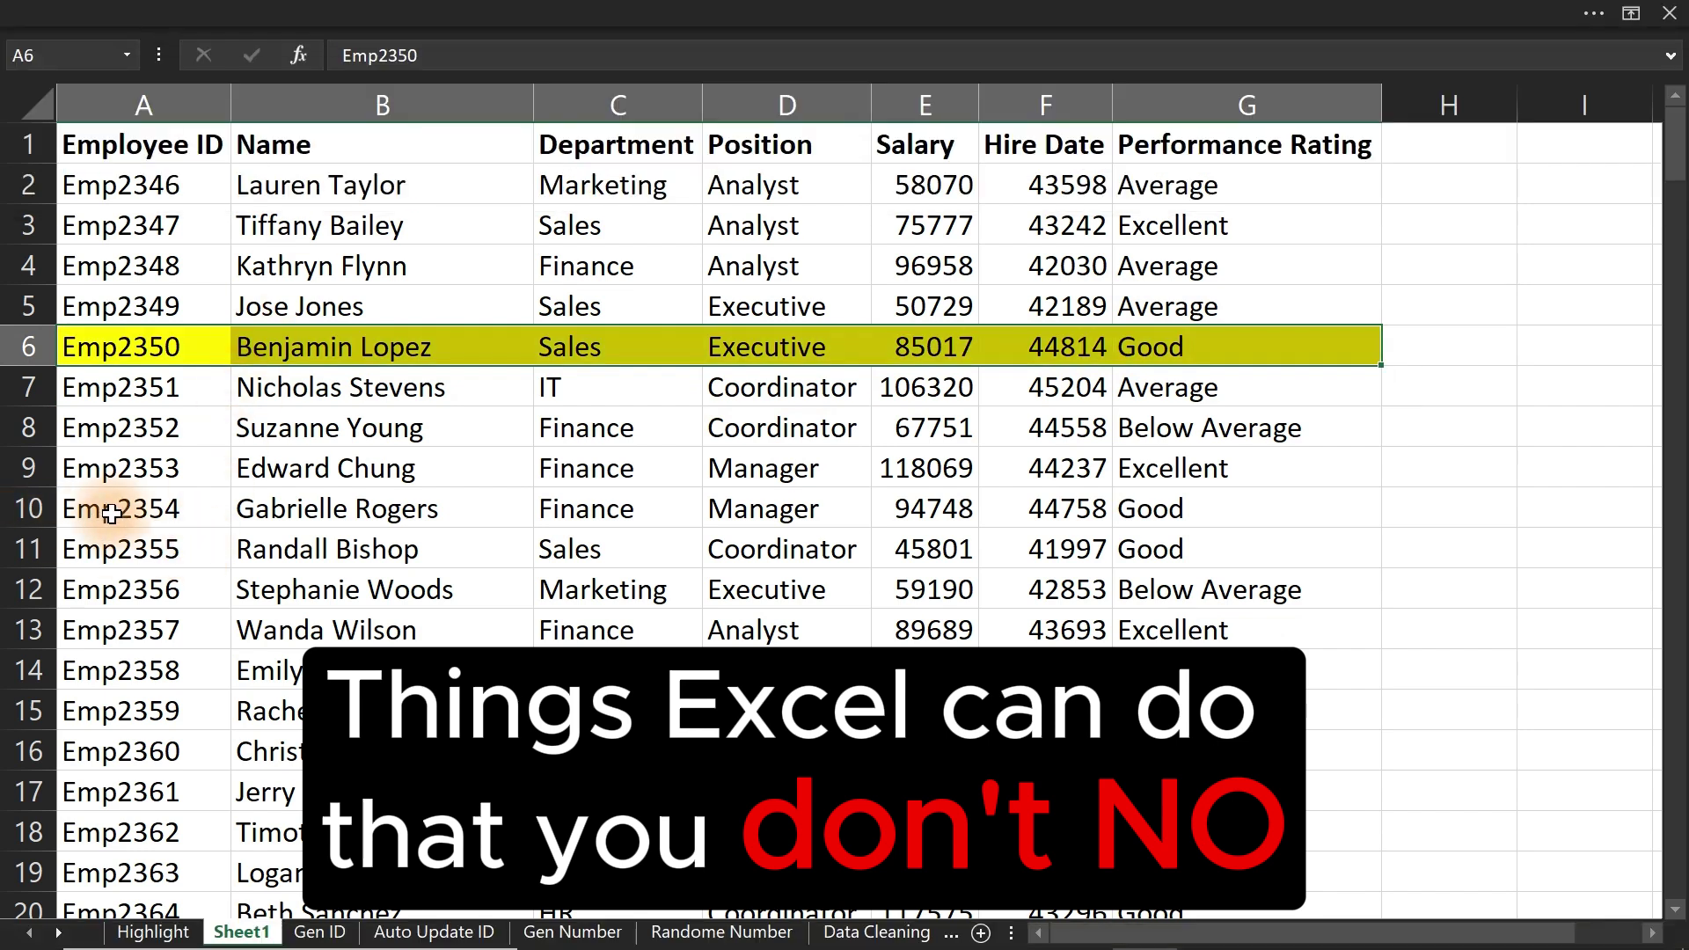
pyautogui.moveTo(111, 515); pyautogui.dragTo(1180, 501)
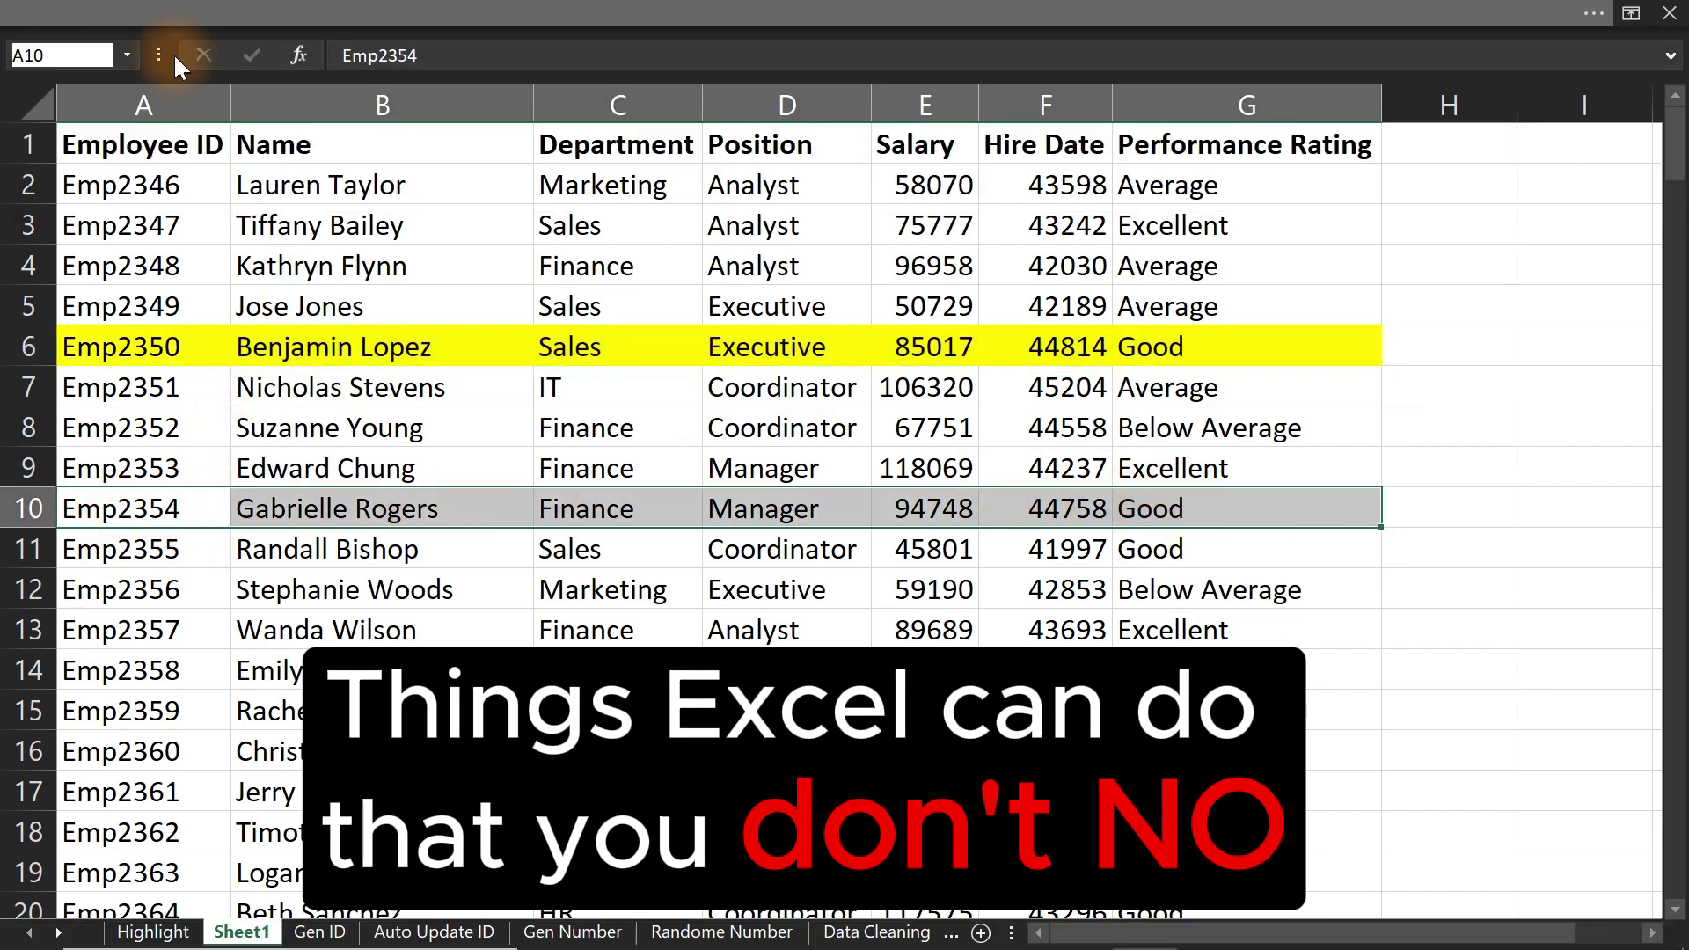
pyautogui.click(176, 15)
pyautogui.click(321, 160)
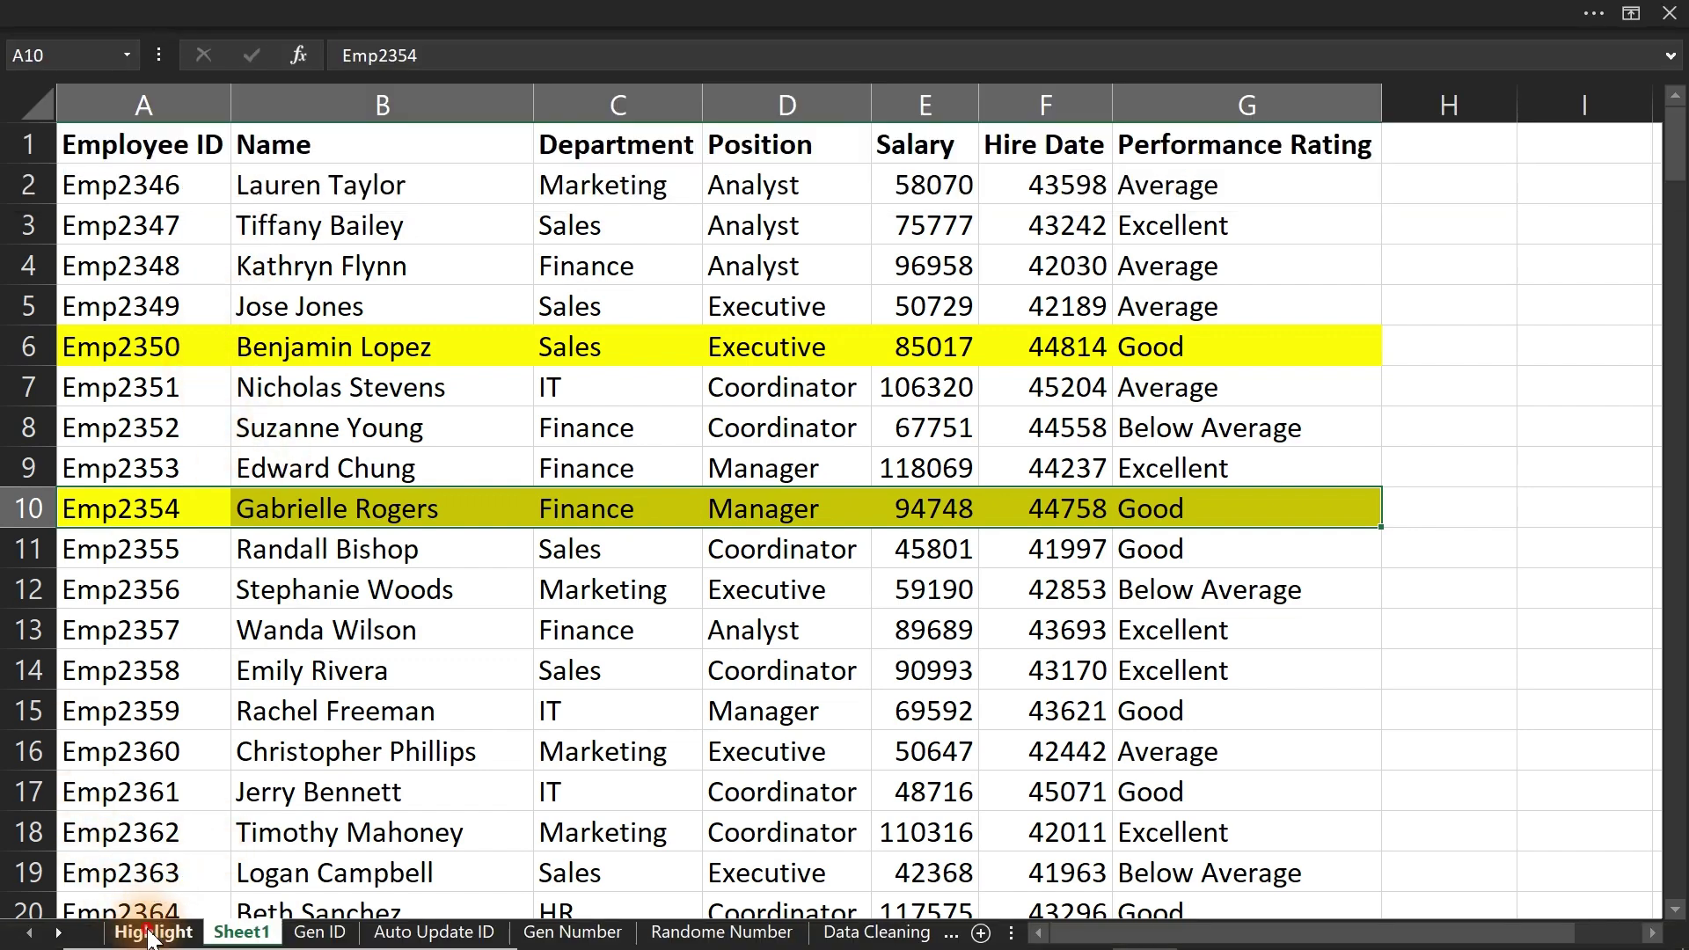
pyautogui.click(153, 931)
pyautogui.click(264, 418)
pyautogui.click(189, 331)
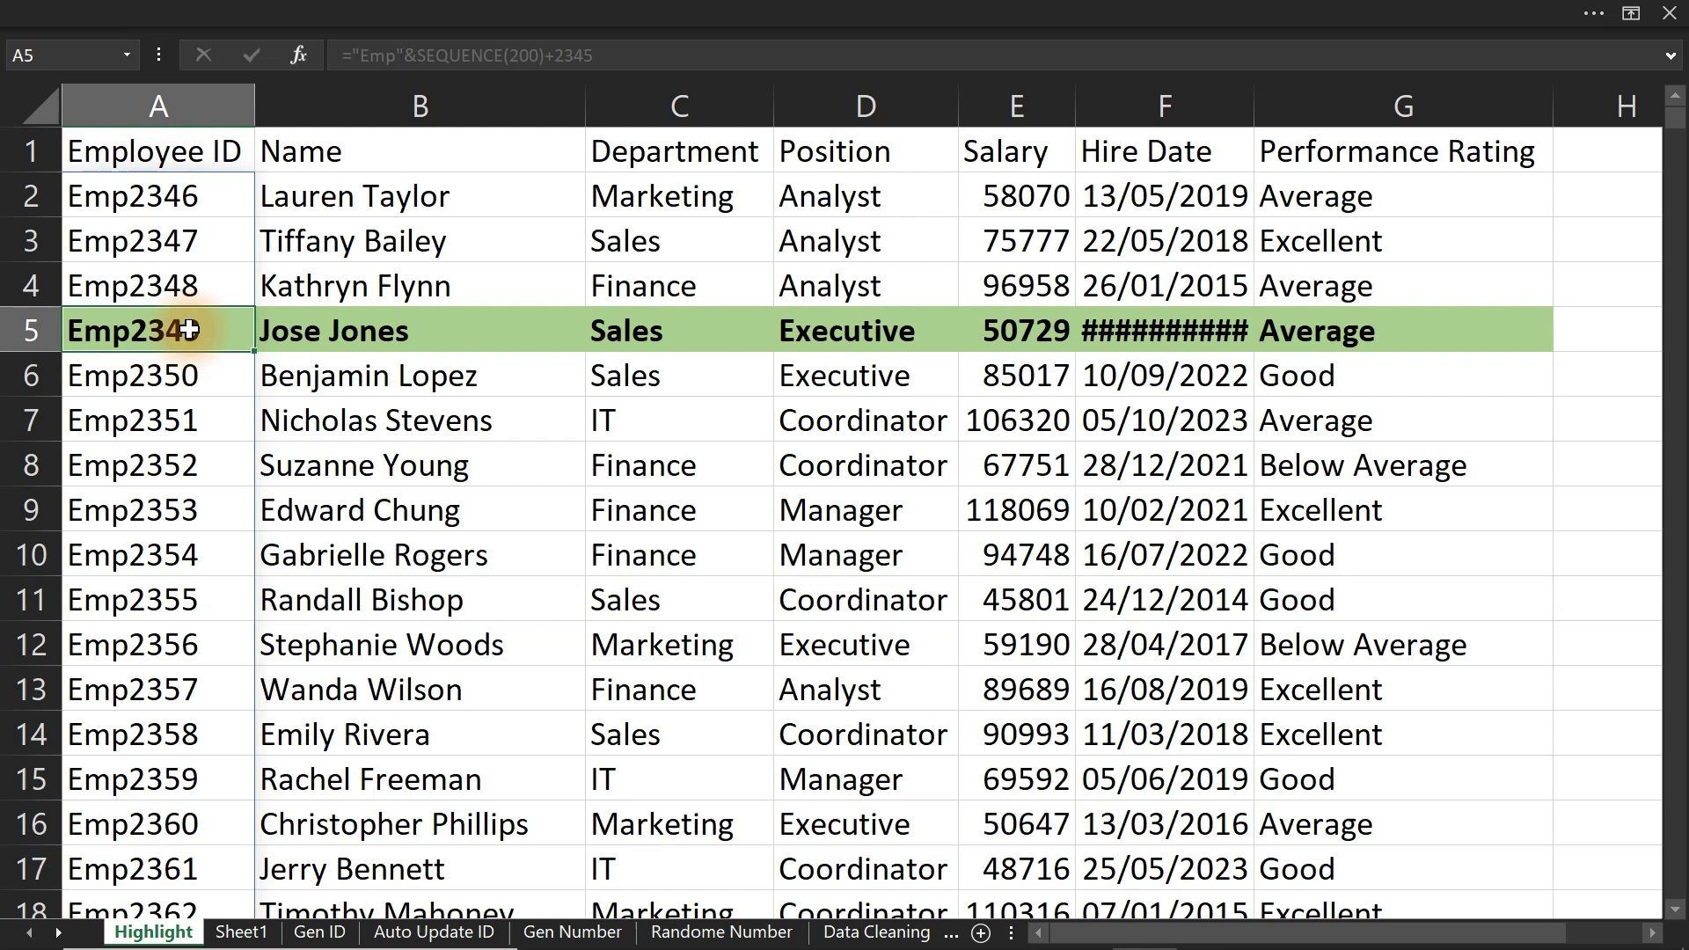
pyautogui.click(335, 251)
pyautogui.click(322, 521)
pyautogui.click(348, 647)
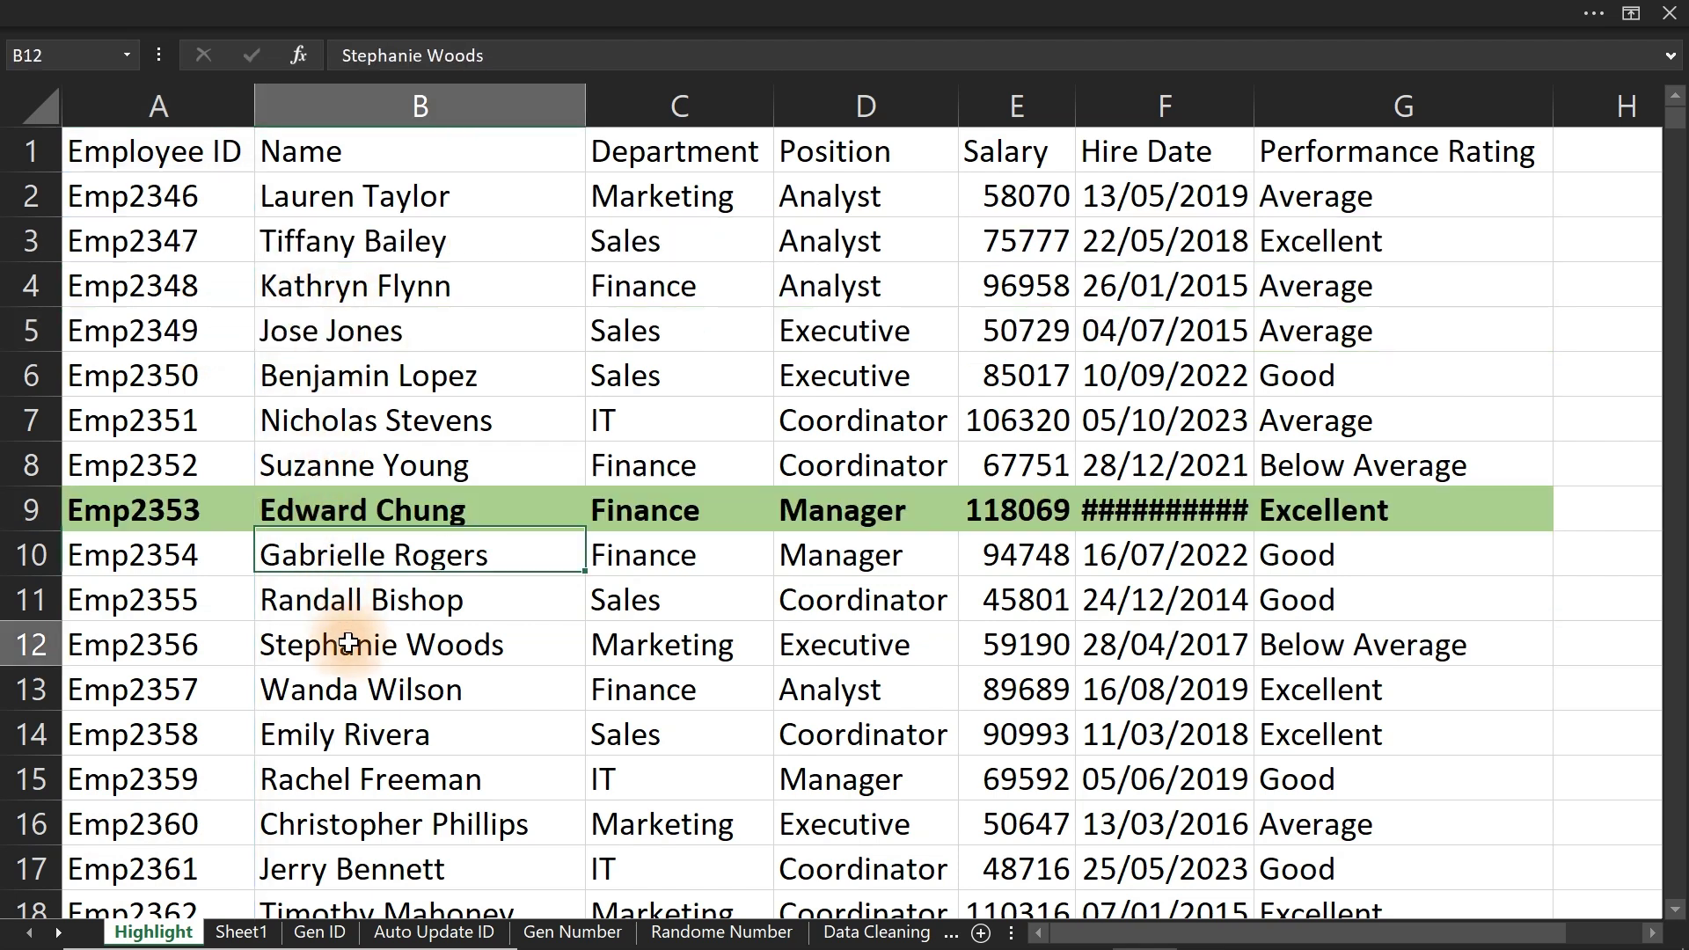
pyautogui.click(378, 778)
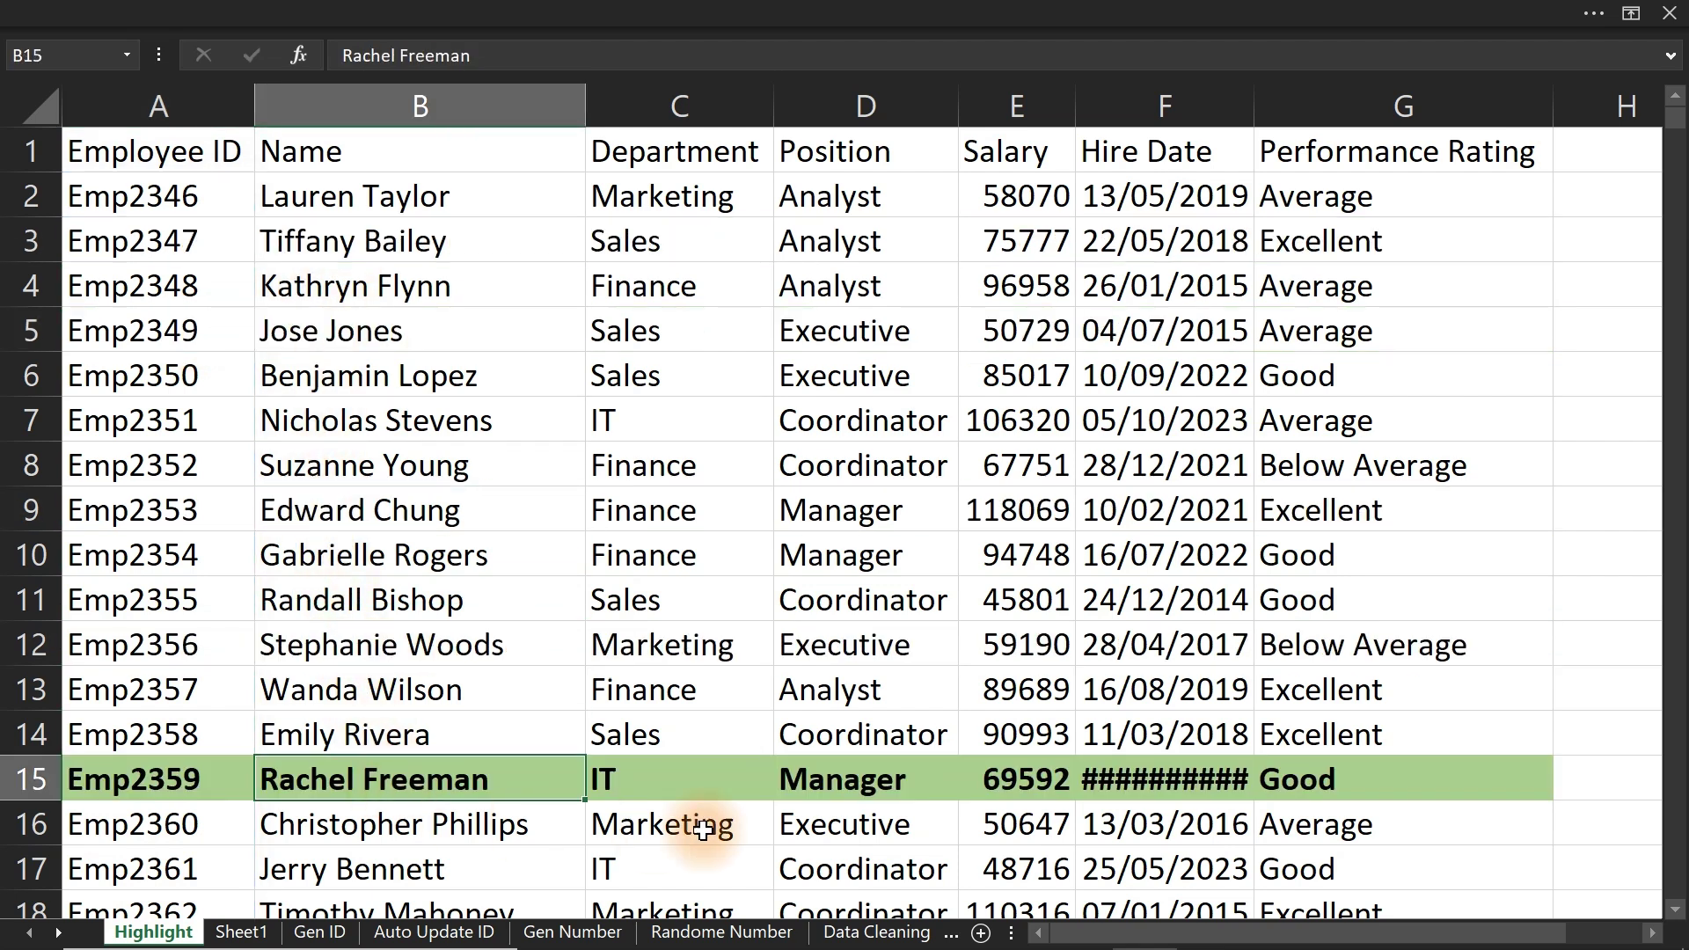
pyautogui.click(803, 864)
pyautogui.click(780, 660)
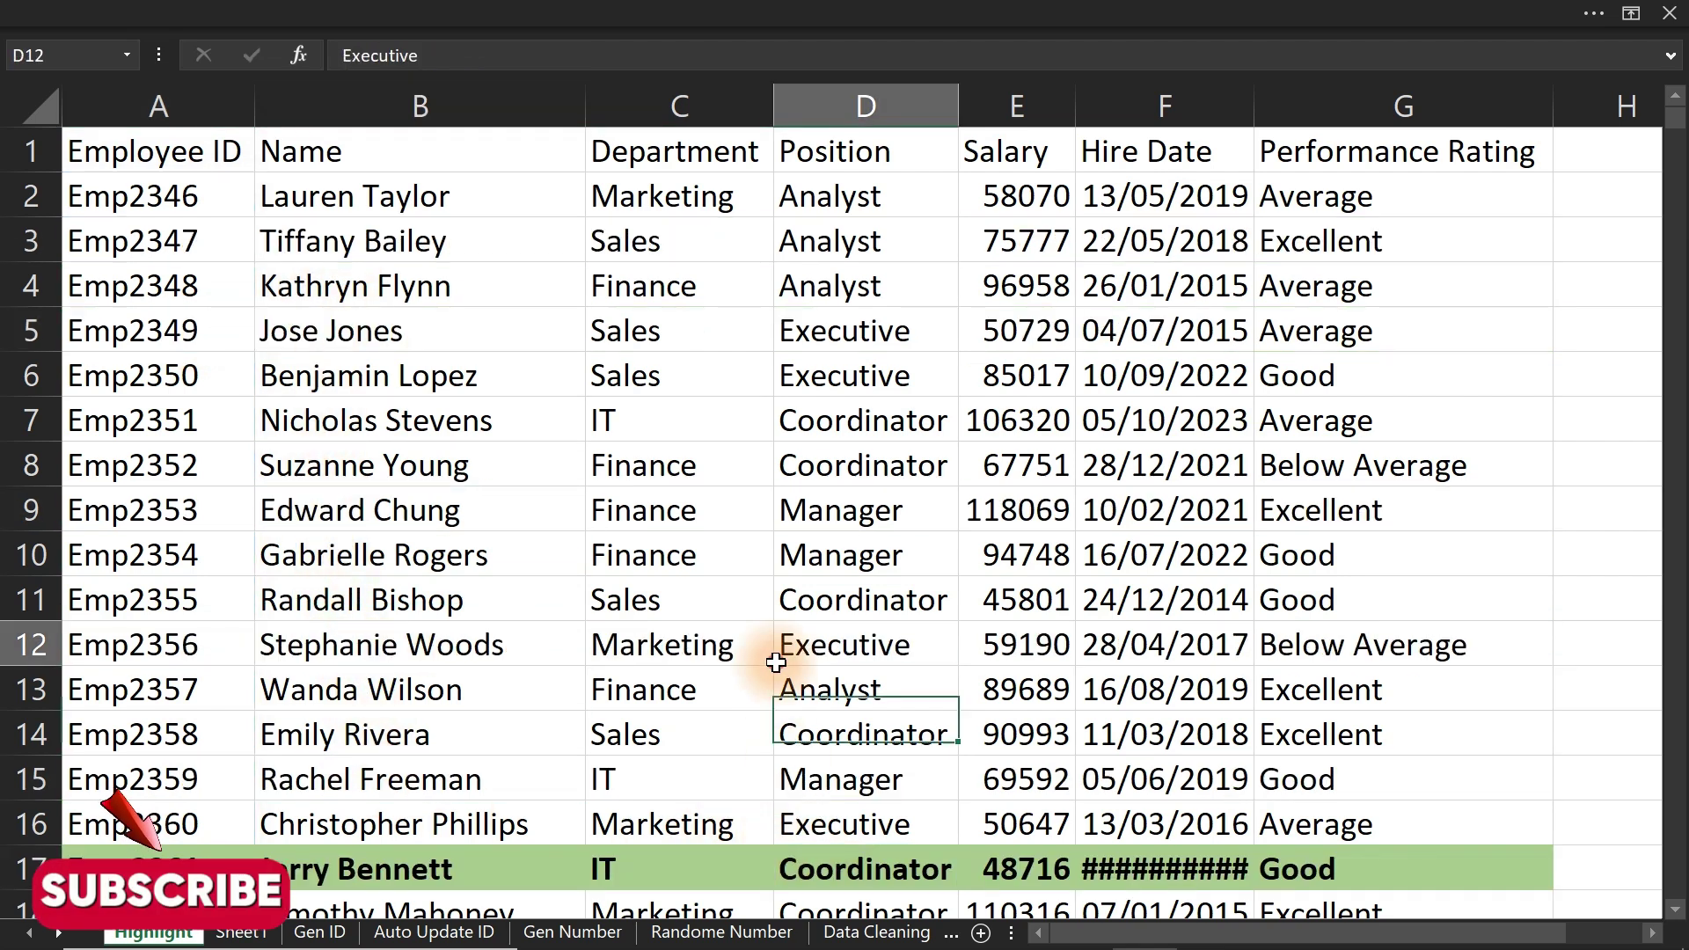
pyautogui.click(571, 472)
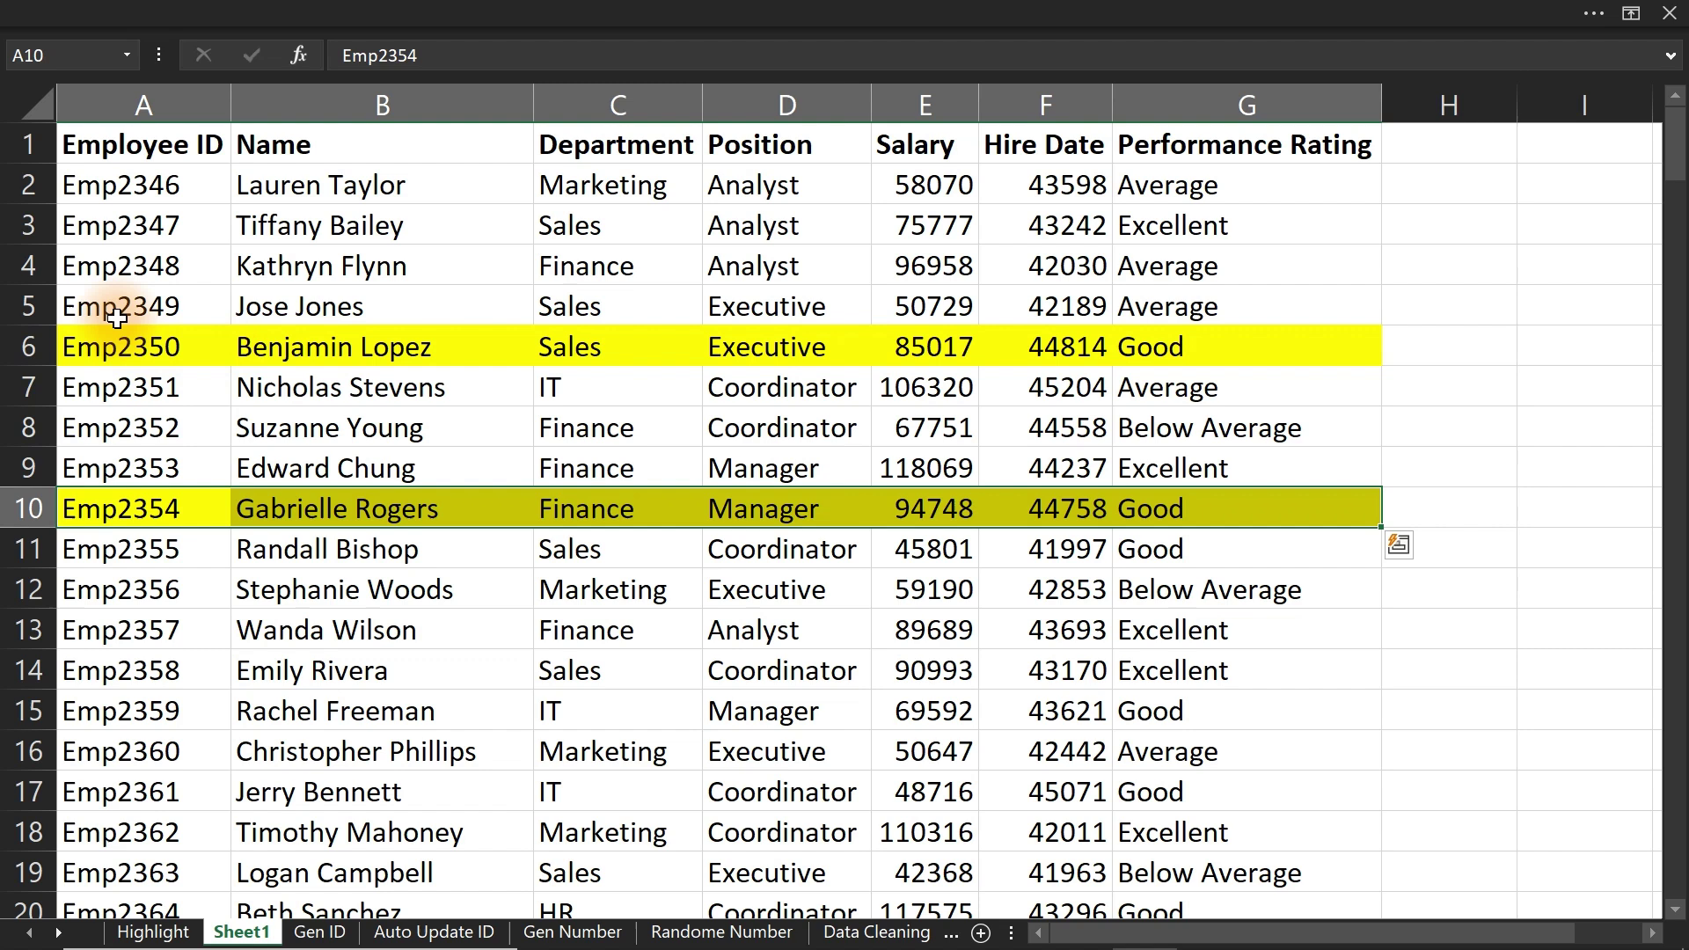
# Clear all formatting from the whole of Sheet1 to remove the yellow row fills
pyautogui.click(39, 104)
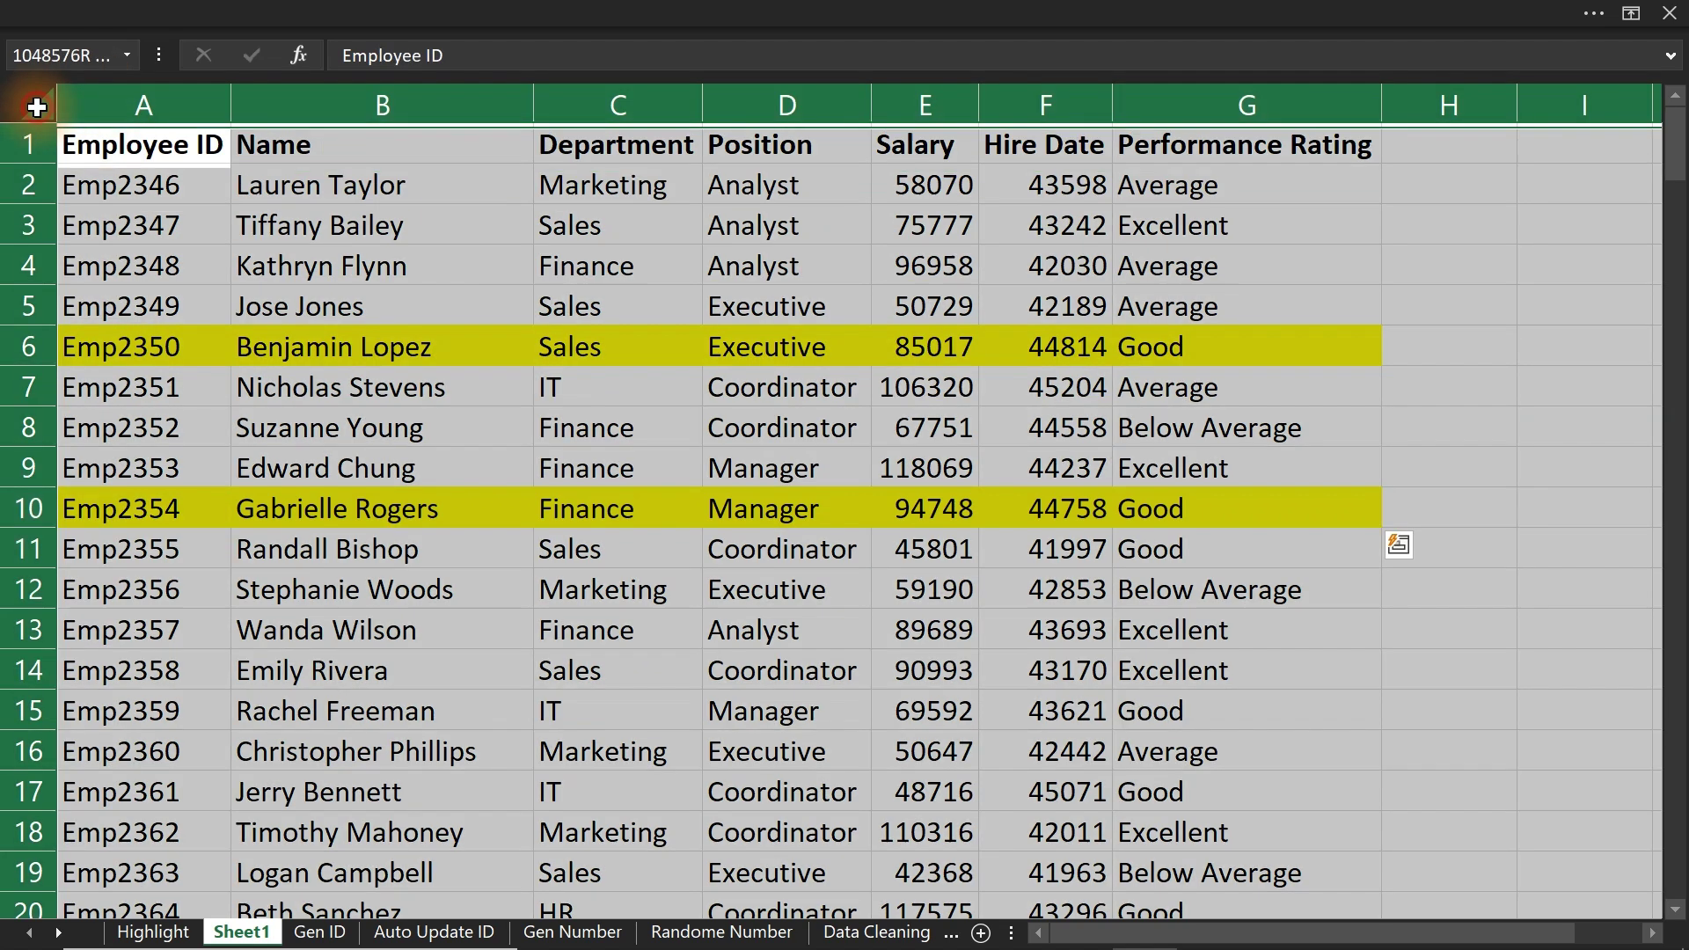
pyautogui.click(453, 8)
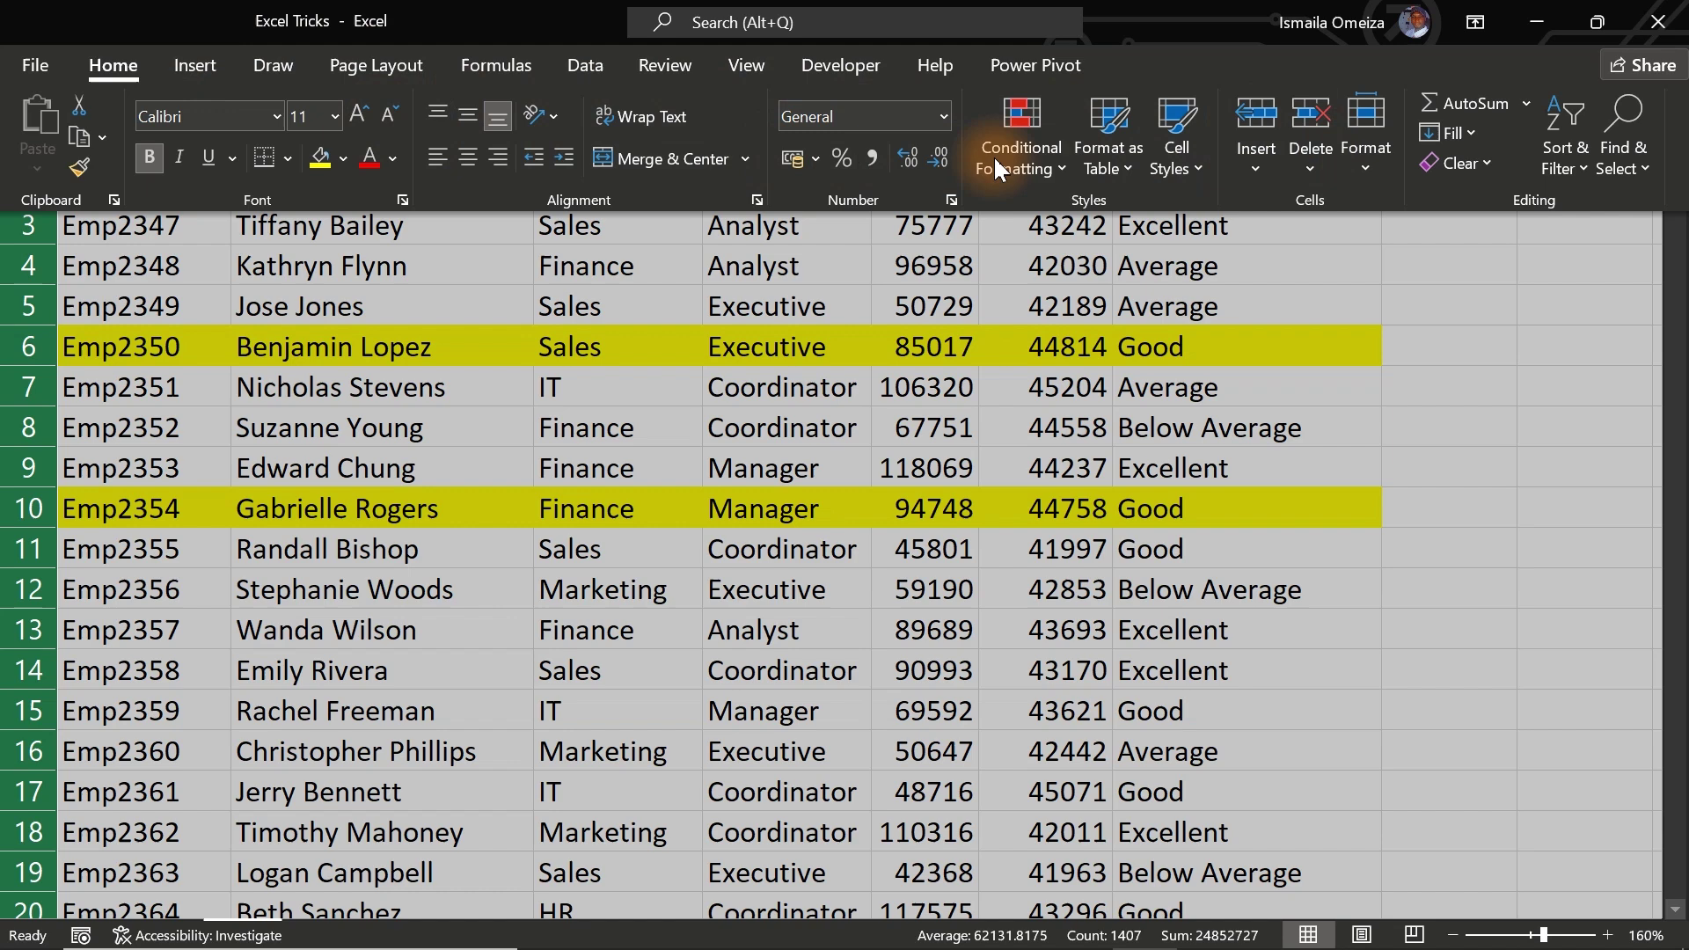
pyautogui.click(1493, 165)
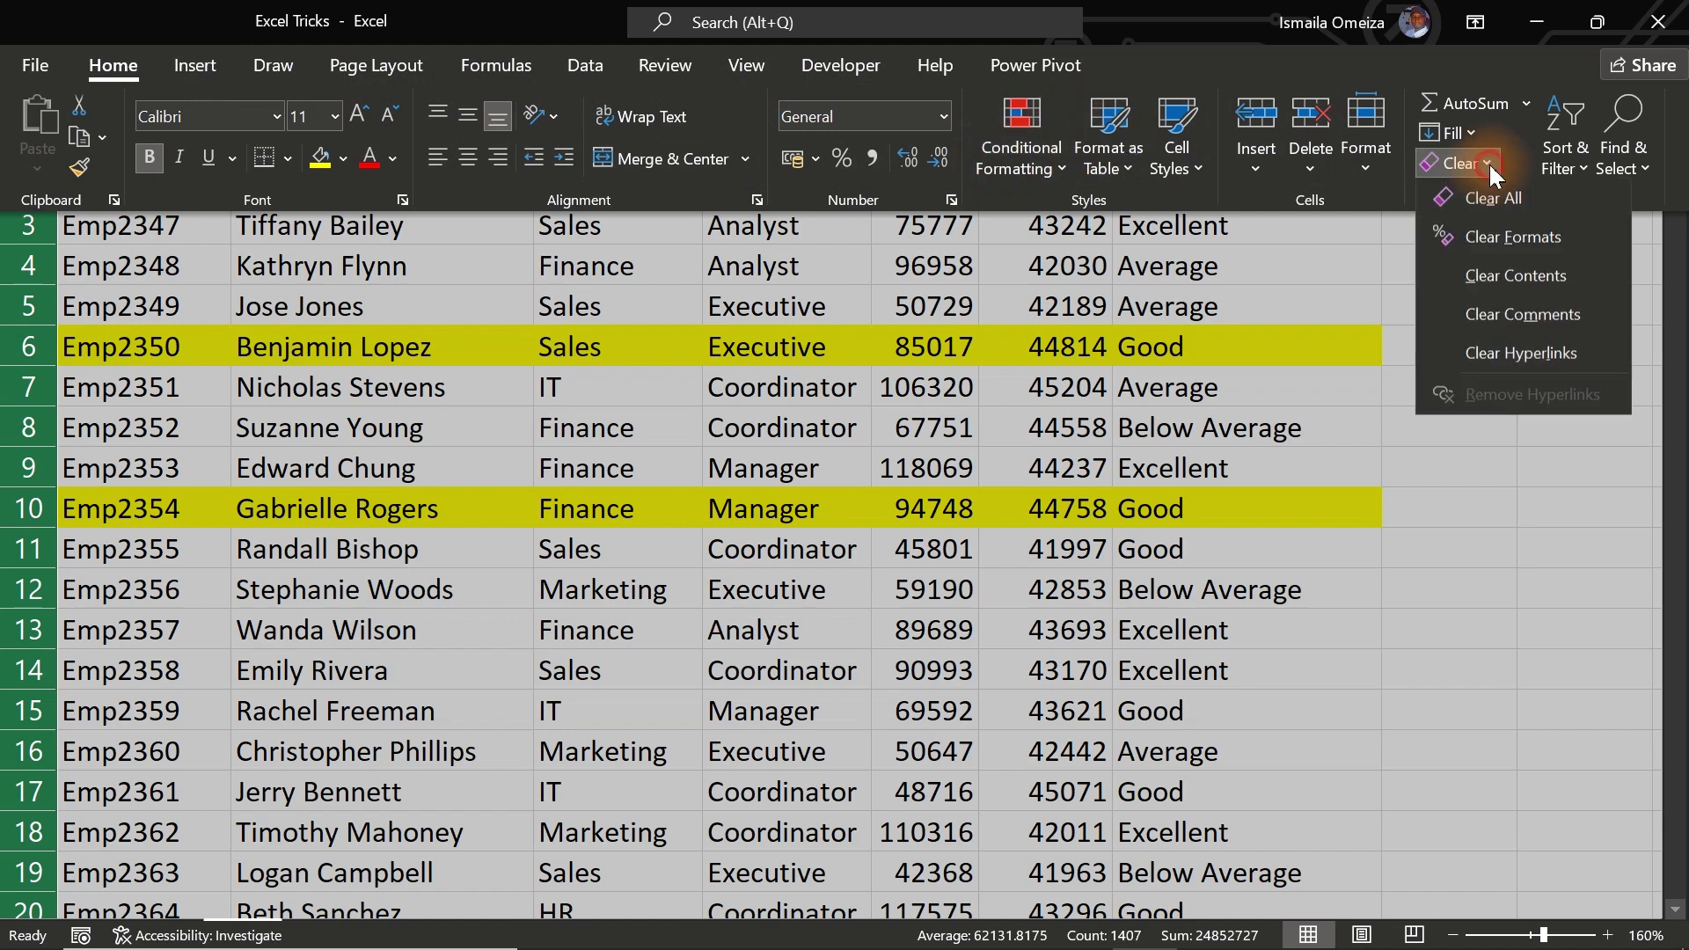
pyautogui.click(1497, 243)
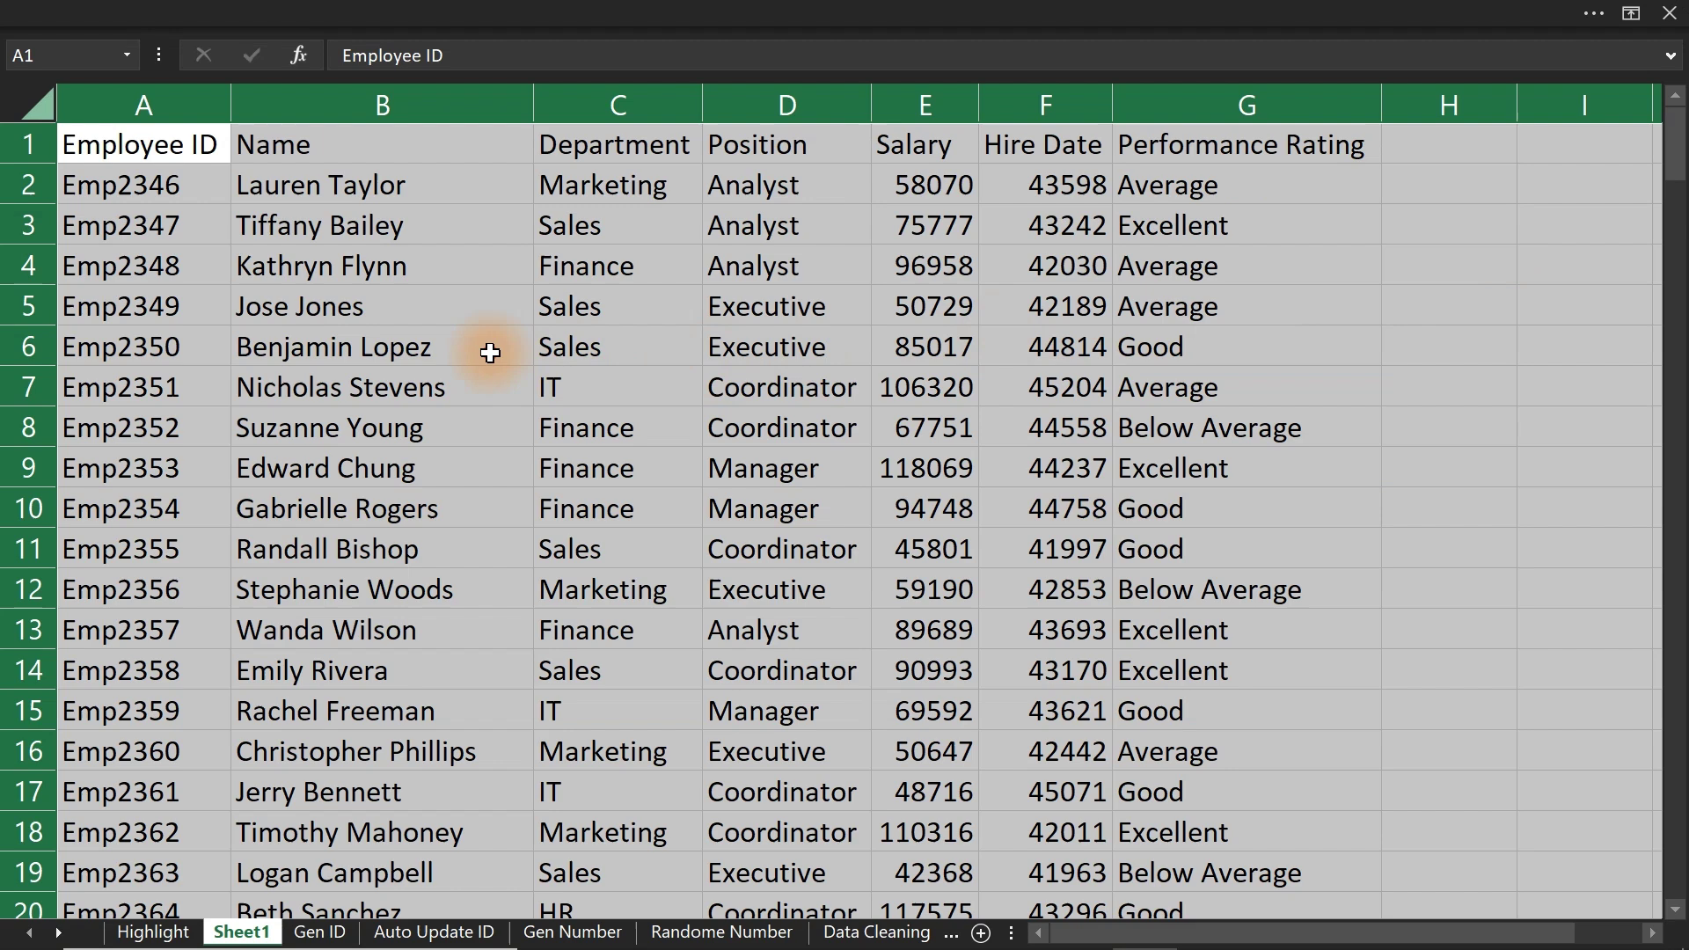
pyautogui.click(489, 349)
# Make header row A1:G1 bold and extend the selection down to row 201
pyautogui.click(120, 143)
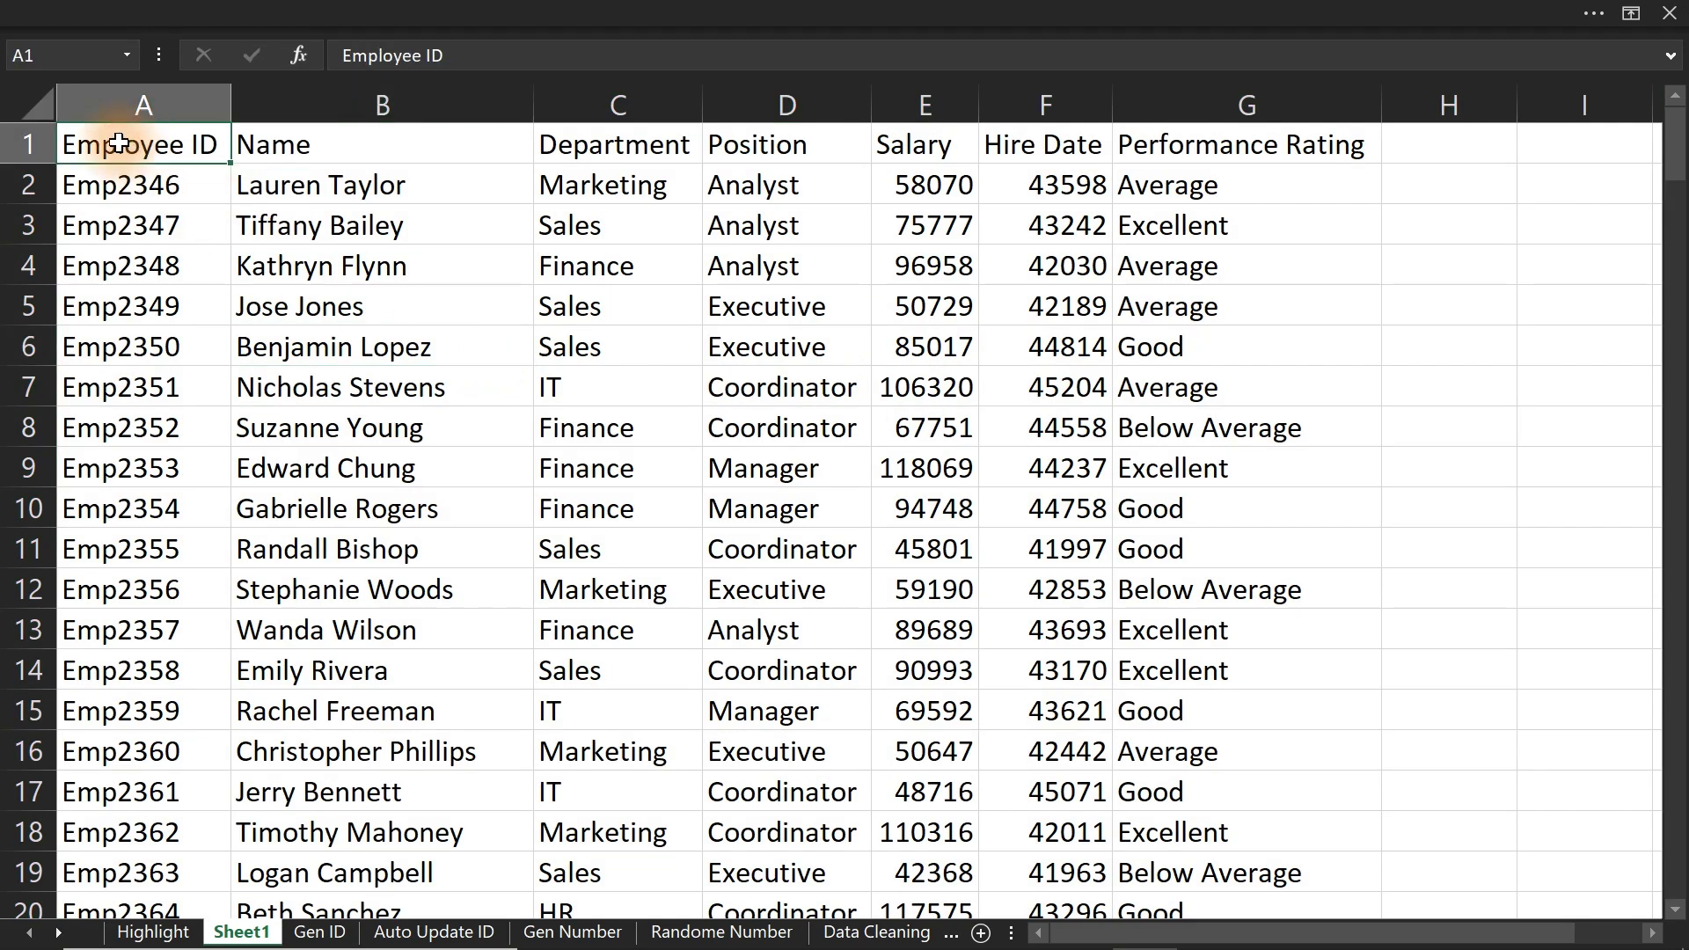
pyautogui.moveTo(119, 143); pyautogui.dragTo(1221, 104)
pyautogui.hotkey('ctrl', 'b')
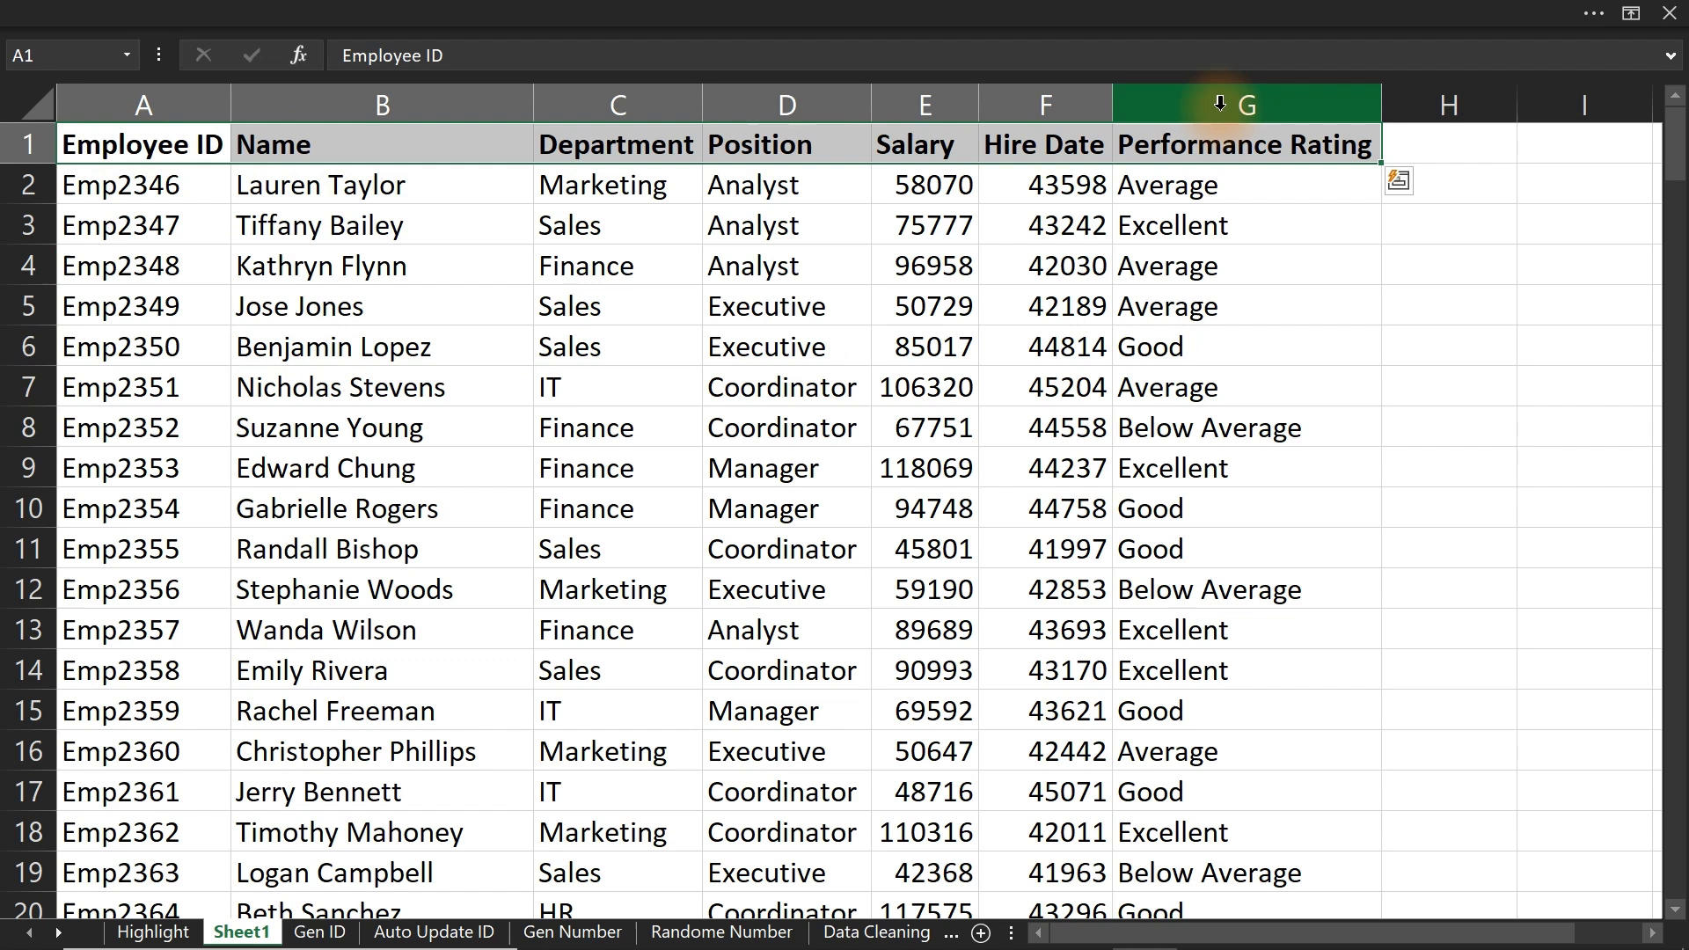
pyautogui.hotkey('ctrl', 'shift', 'Down')
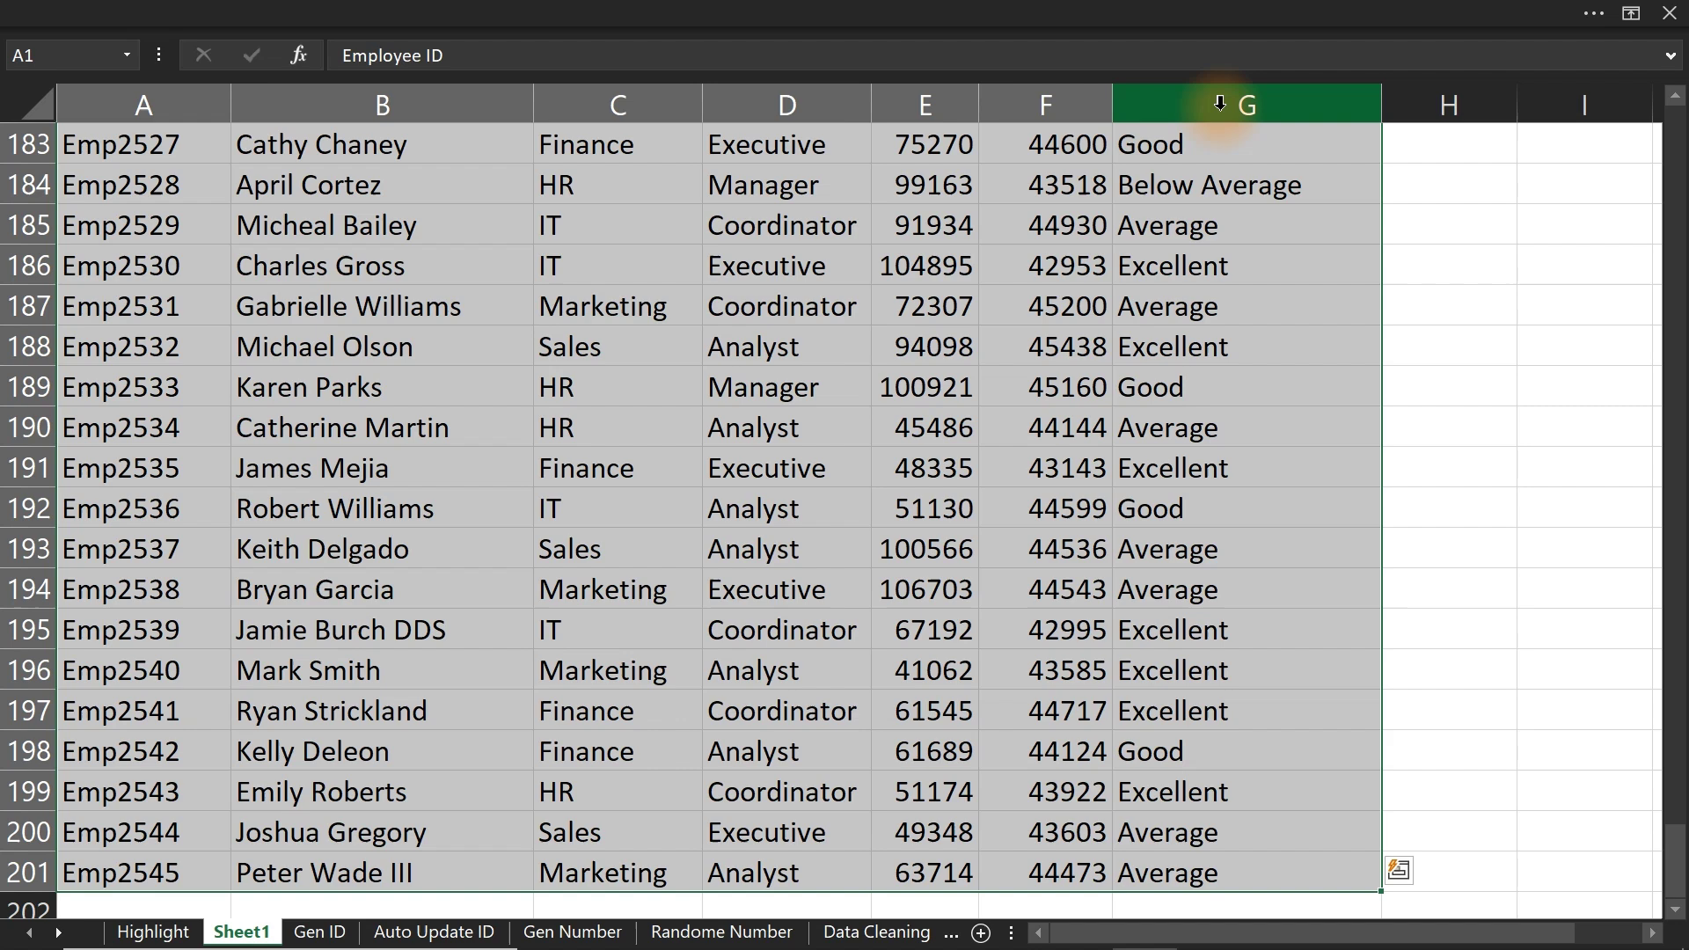
pyautogui.click(607, 10)
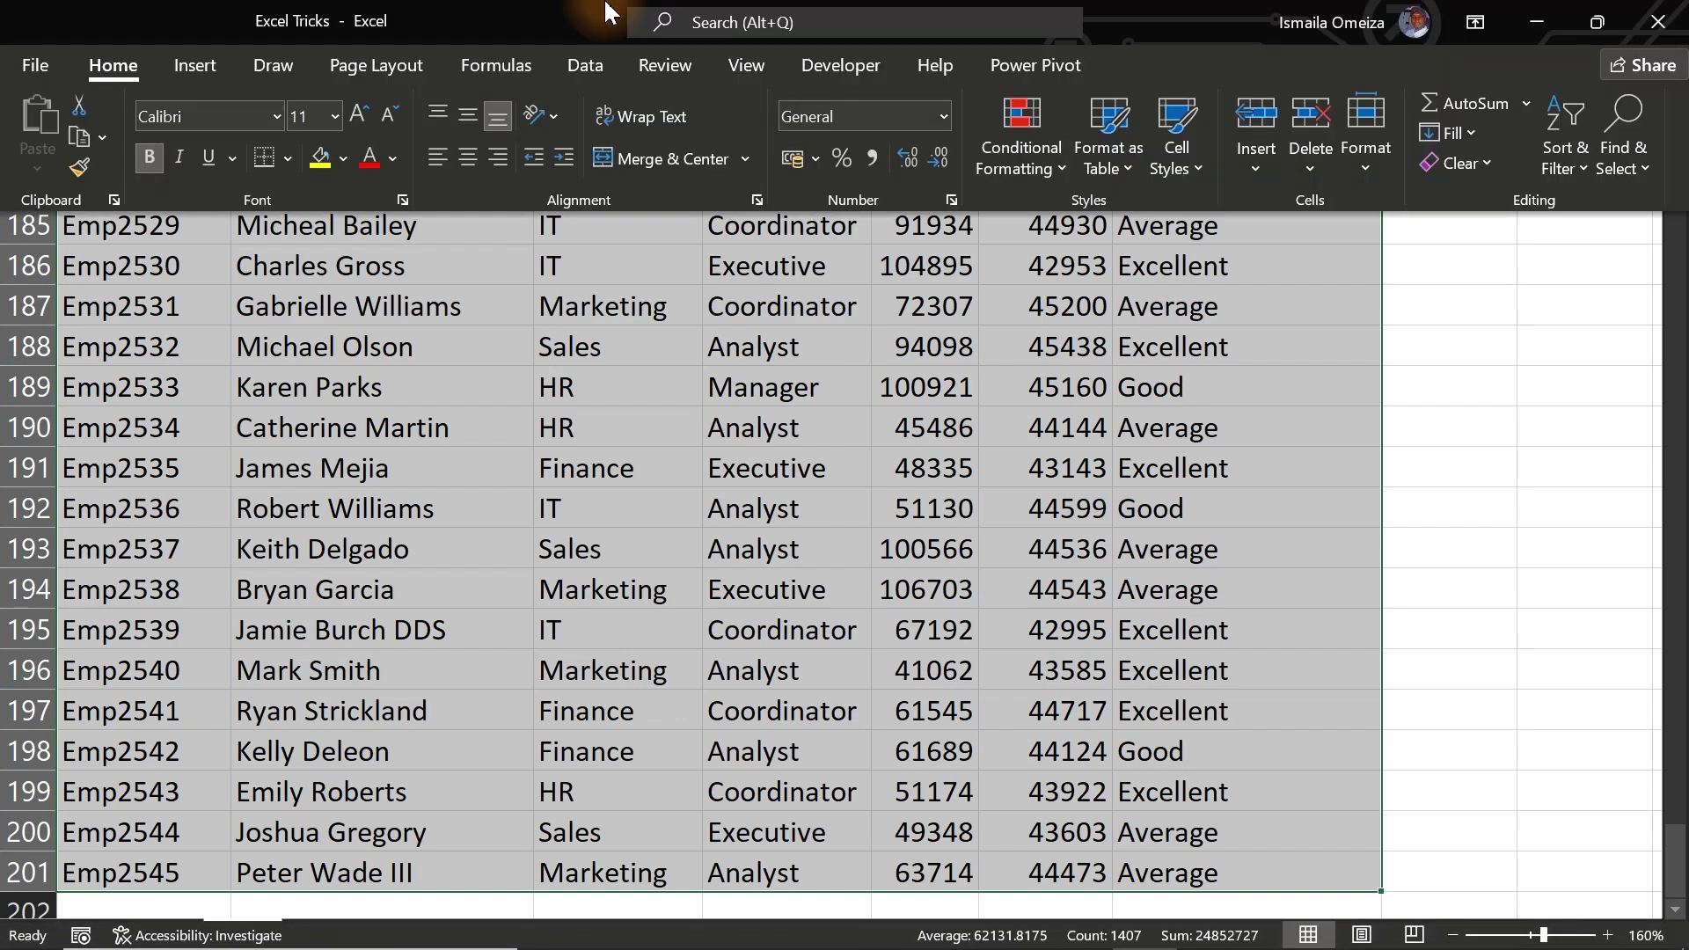
# Start a new formula-based conditional formatting rule using =Cell("Row")=Row()
pyautogui.click(1053, 161)
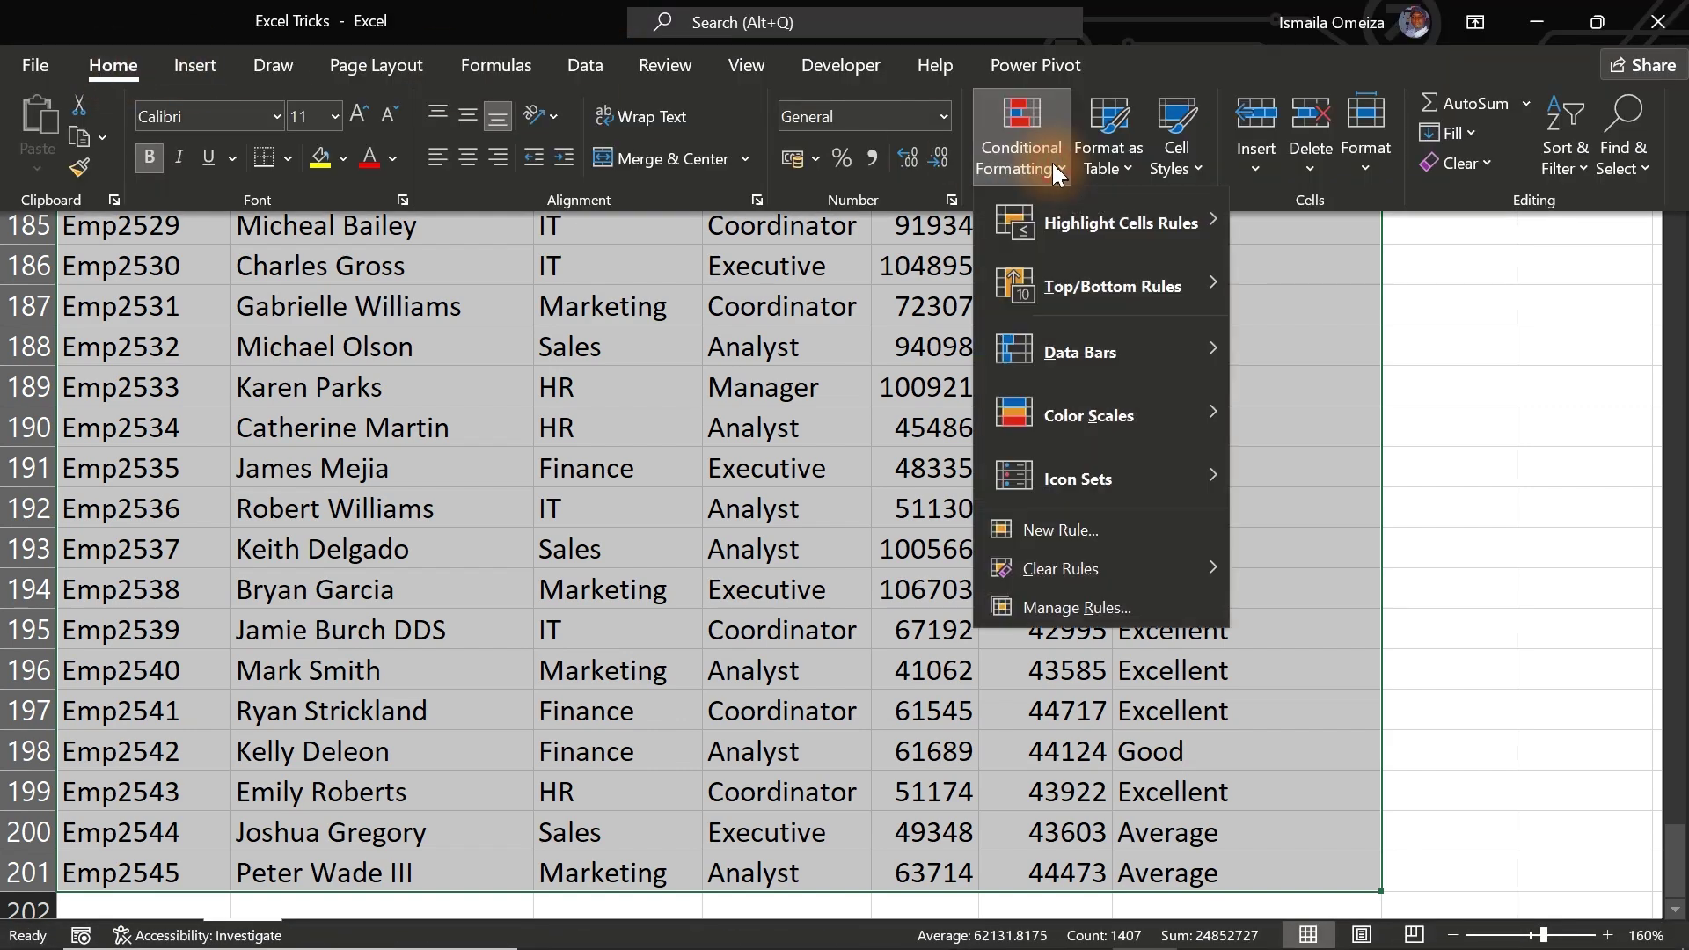
pyautogui.click(1079, 529)
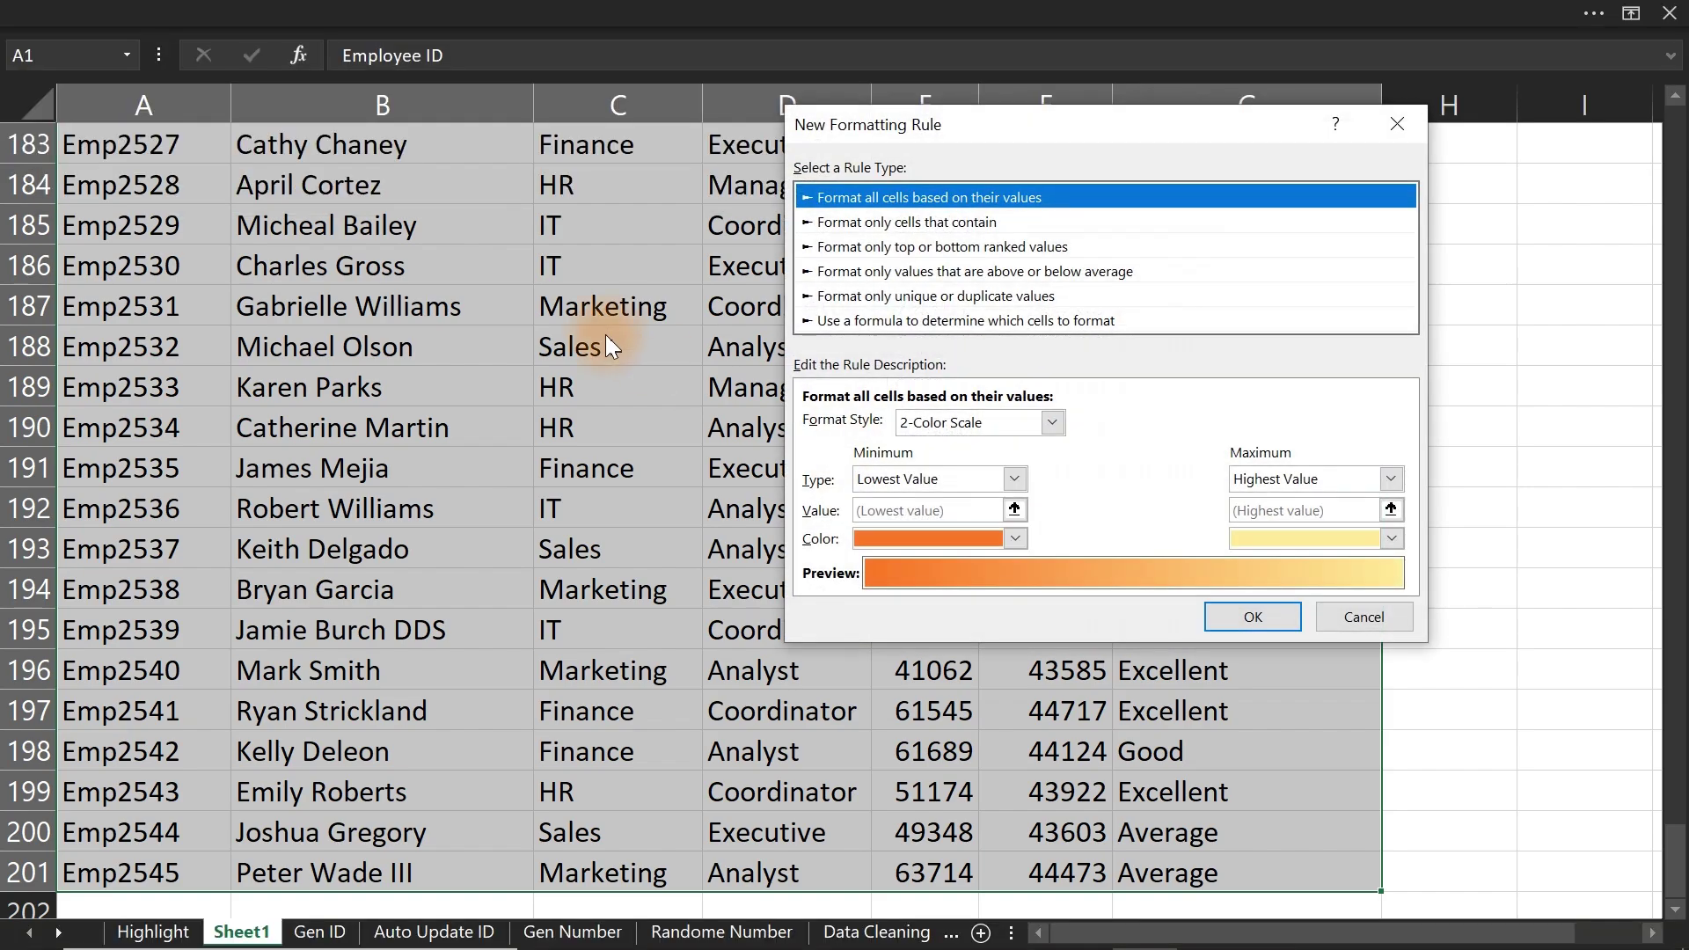
pyautogui.click(1019, 322)
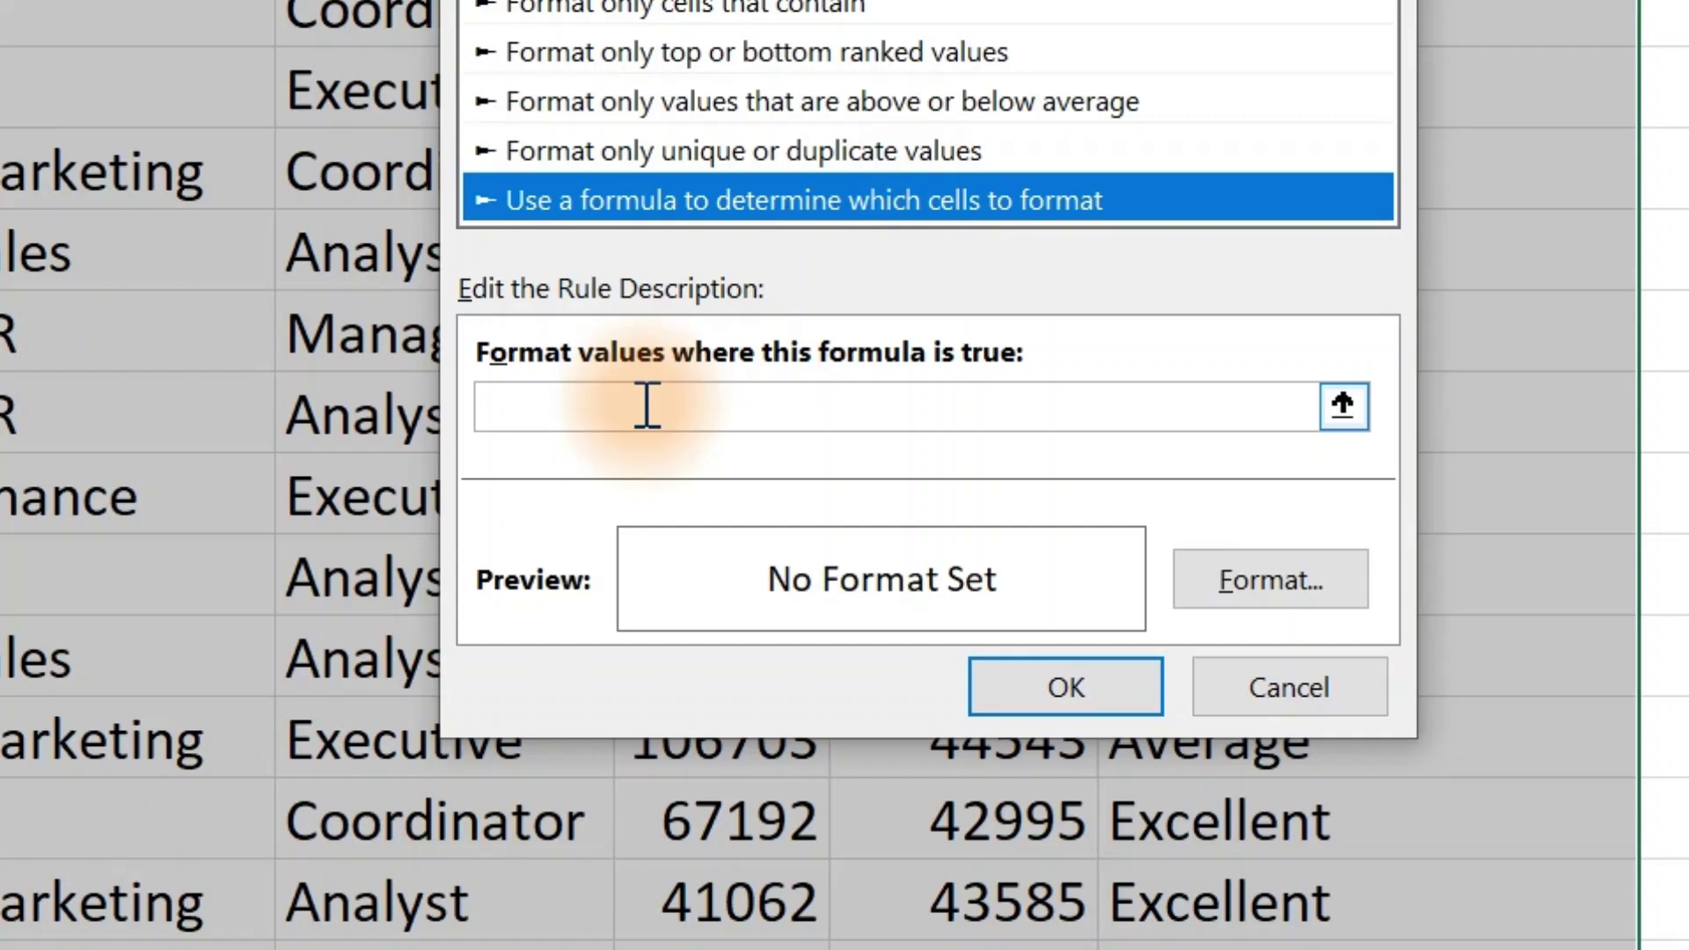
pyautogui.click(646, 406)
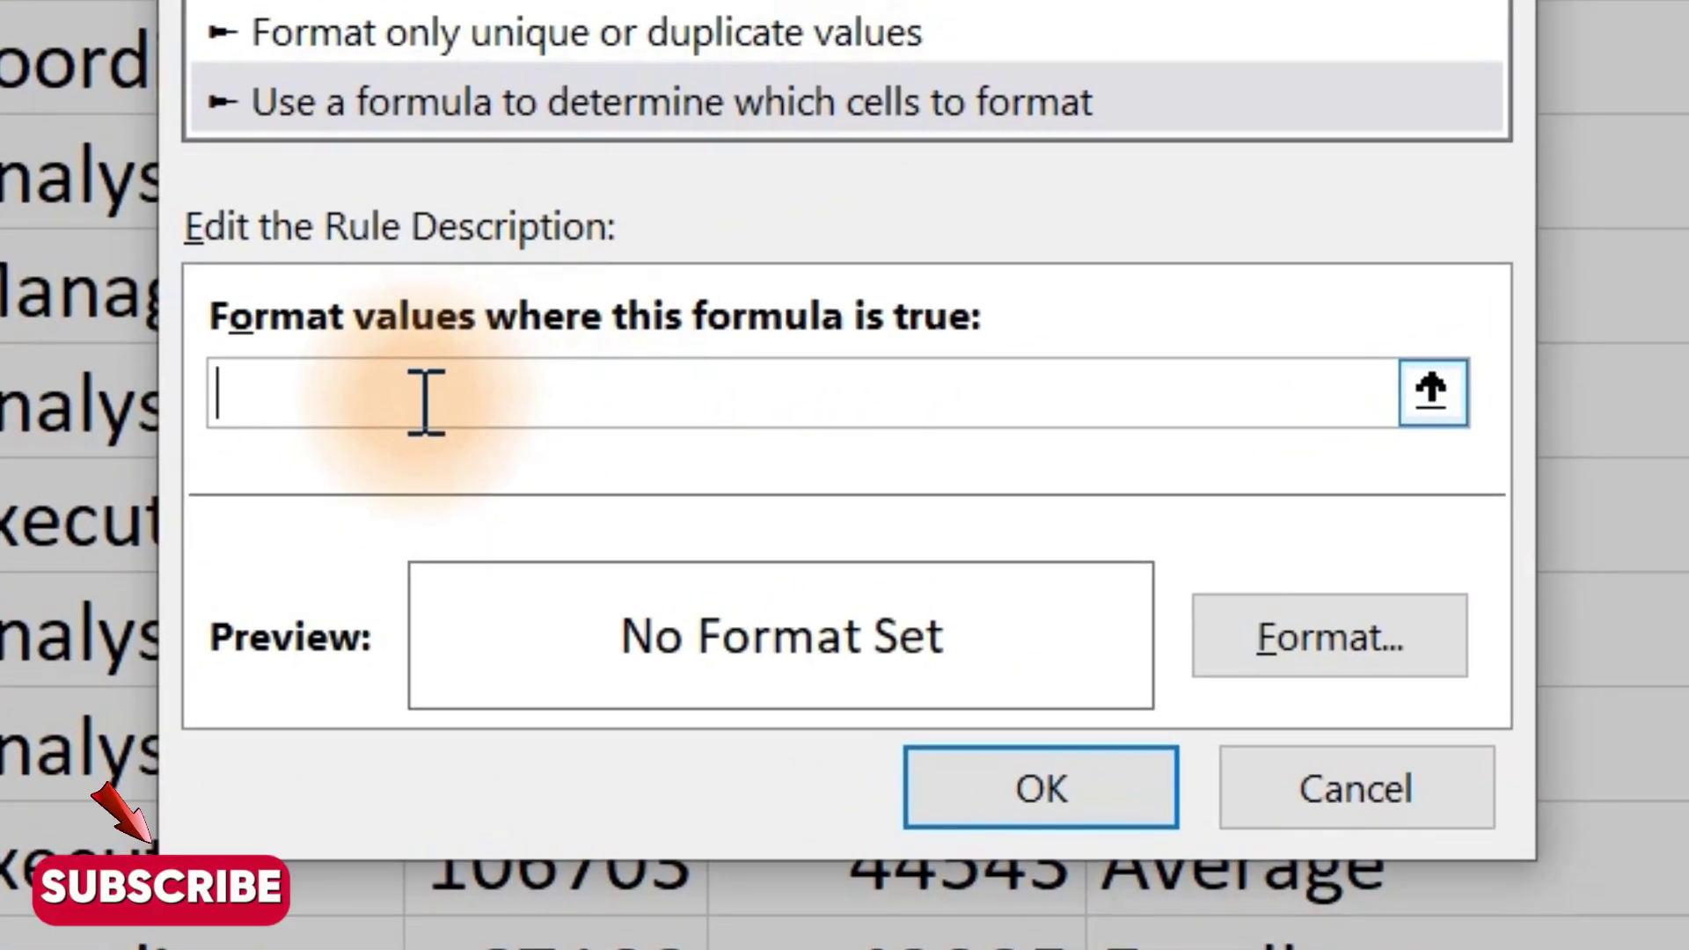
pyautogui.write('=')
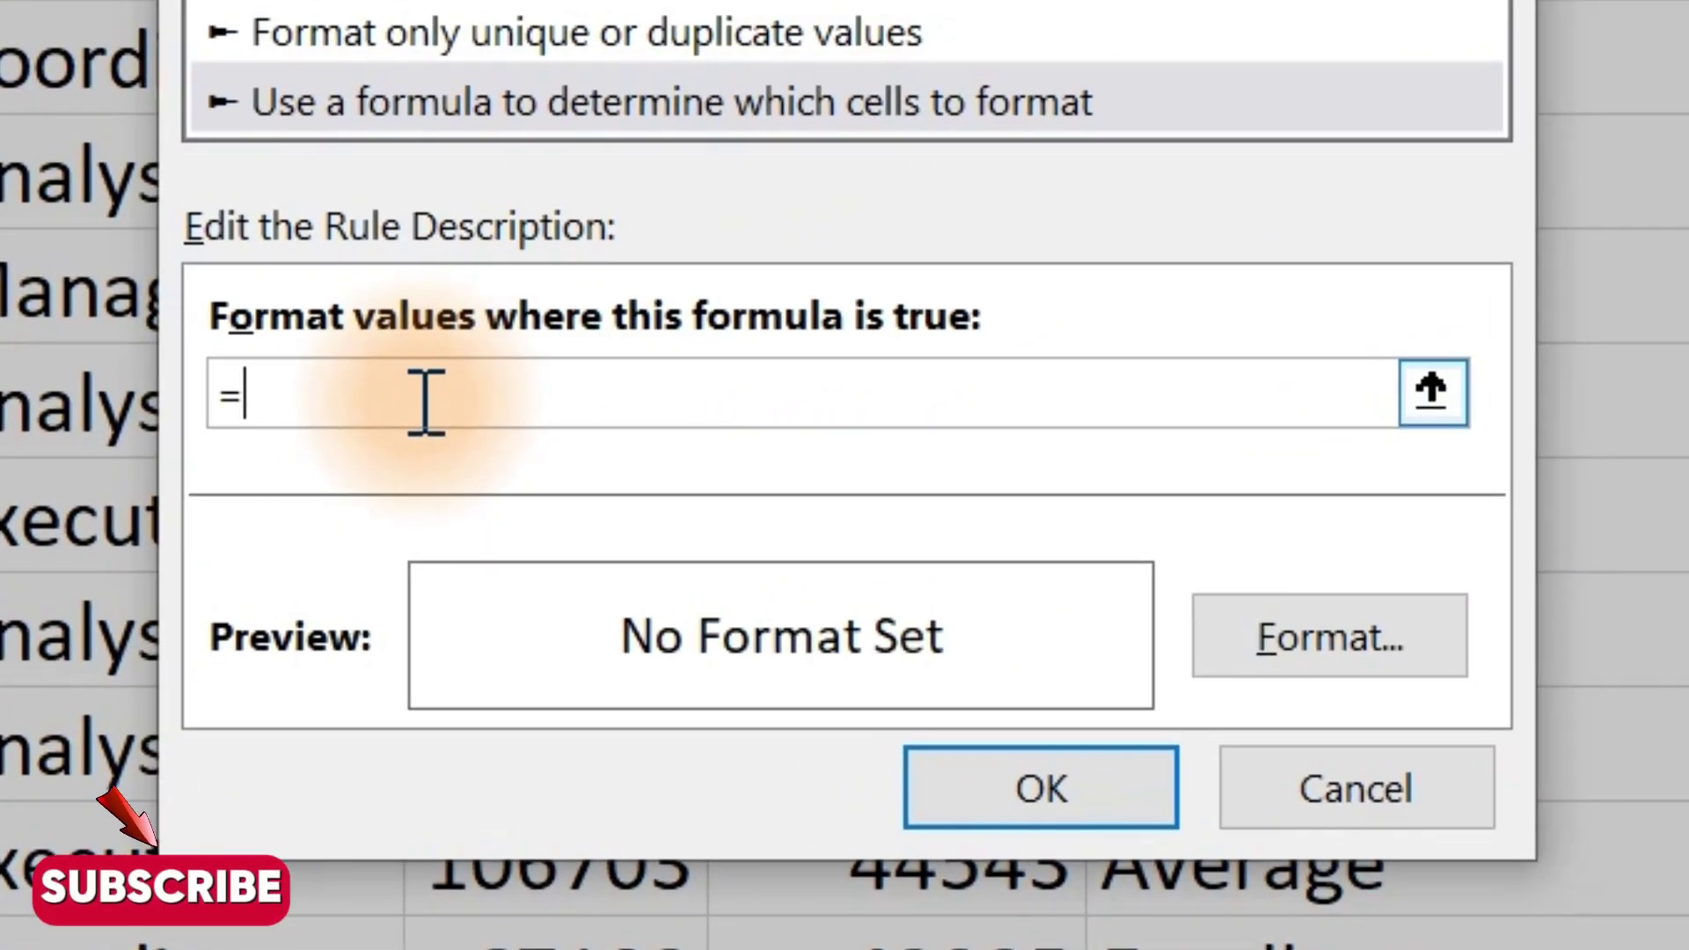
pyautogui.write('Cell("Row")=Row(')
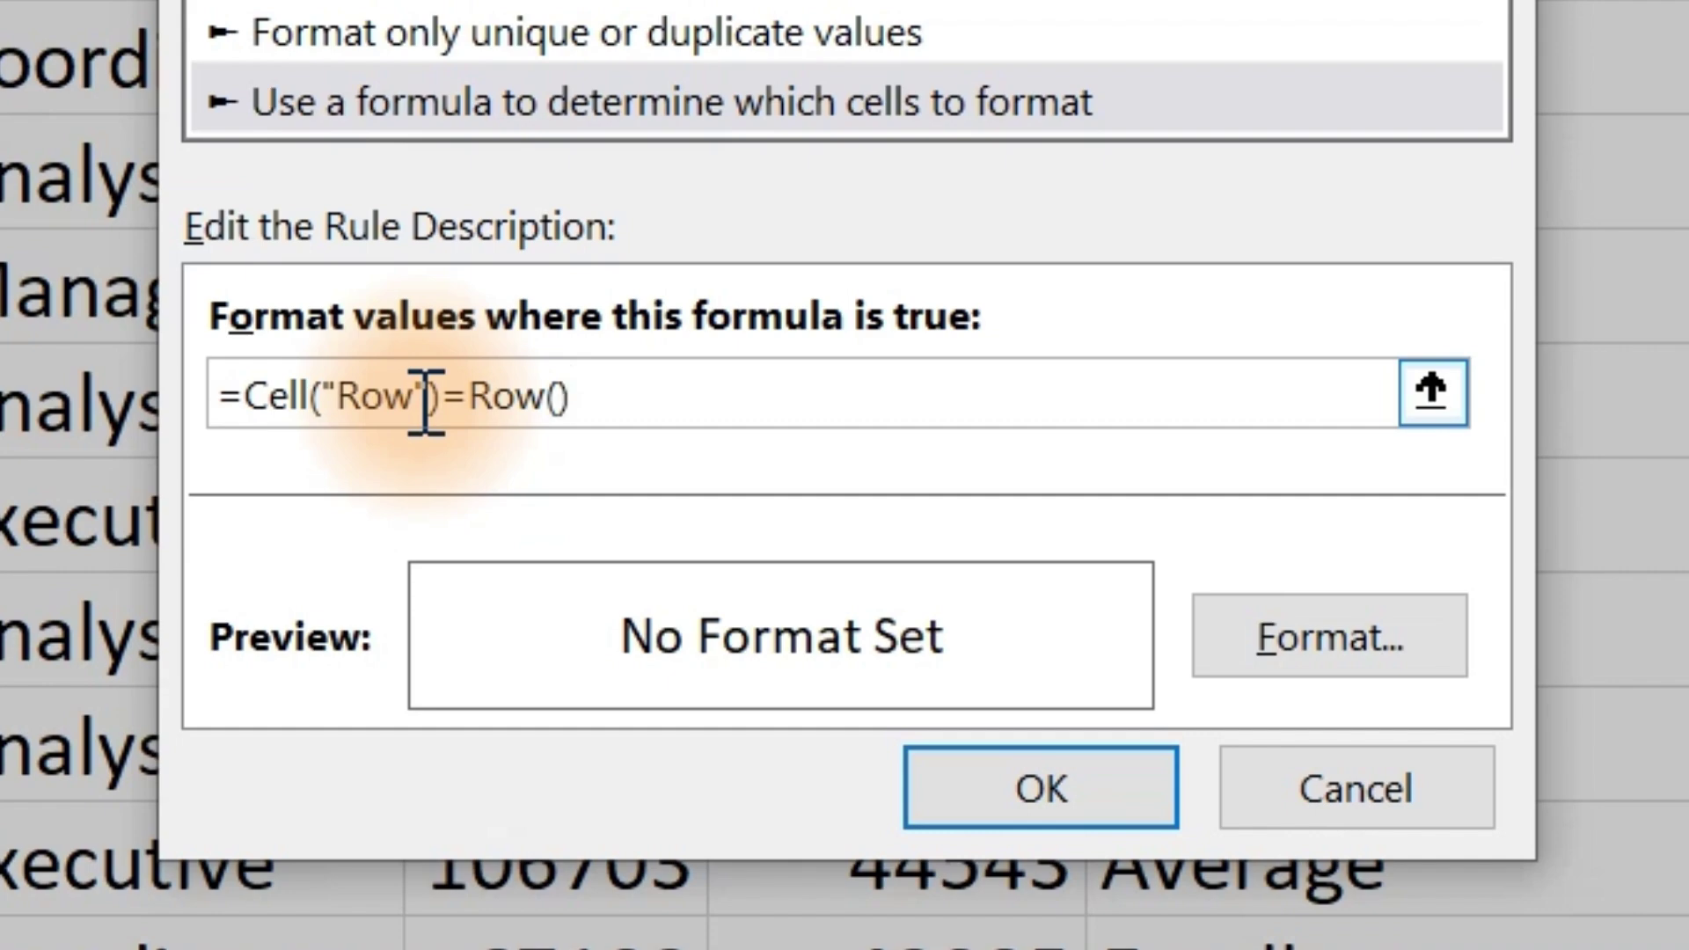
# Give the rule a light orange background fill and apply it
pyautogui.click(1299, 653)
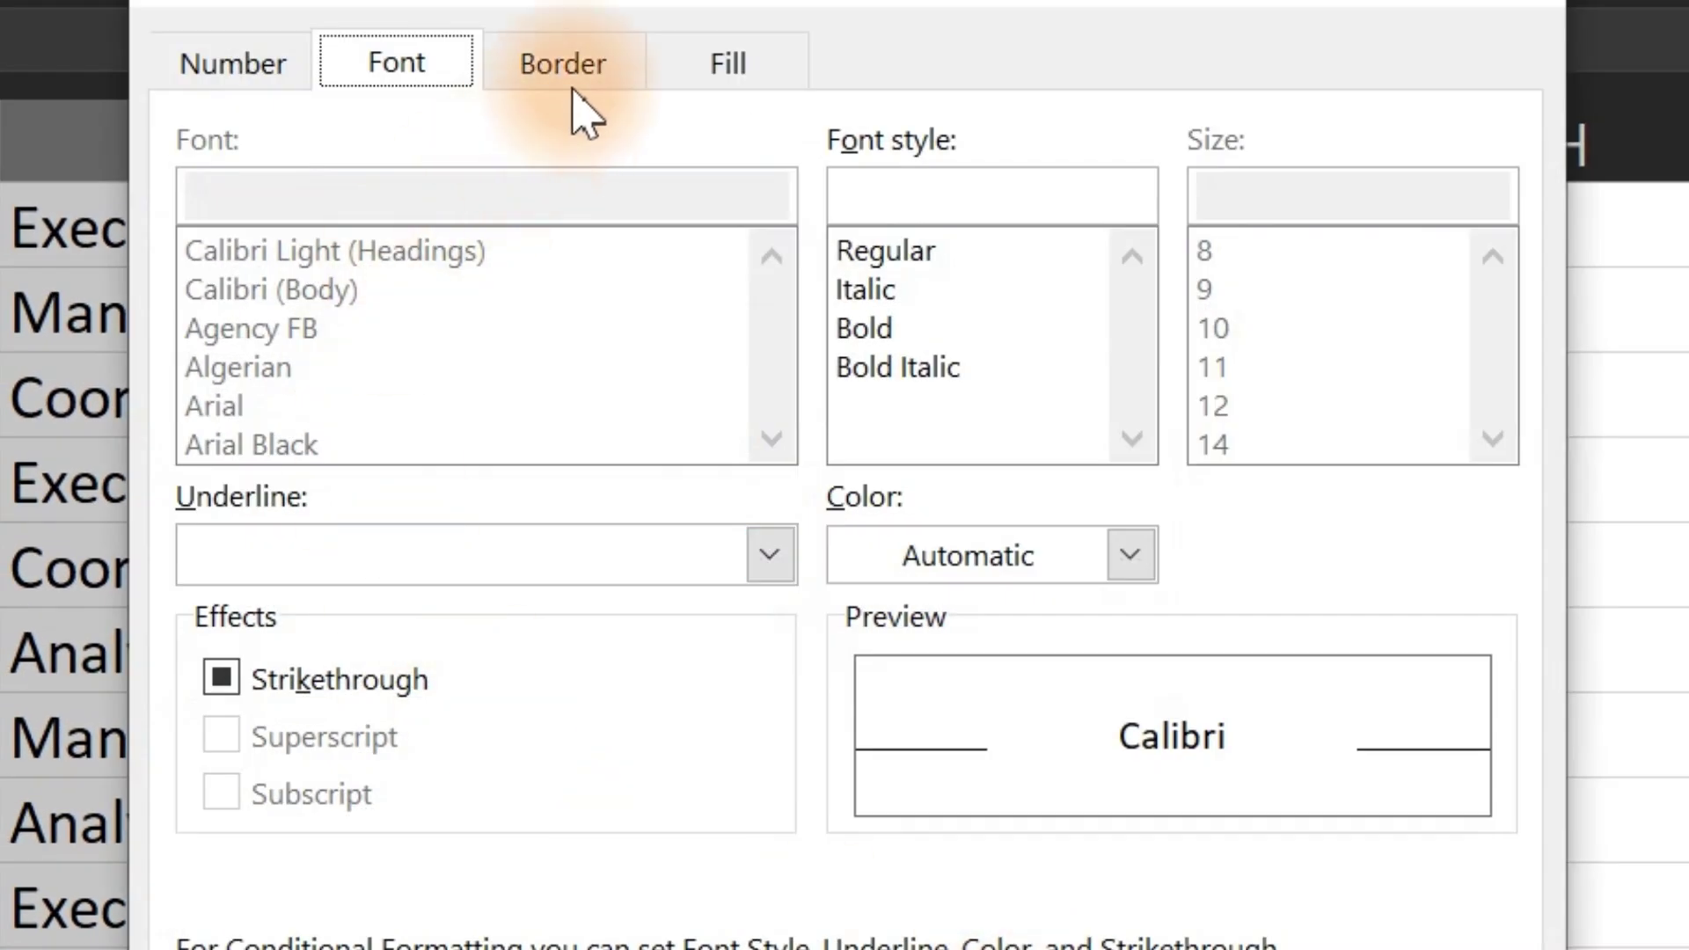
pyautogui.click(731, 62)
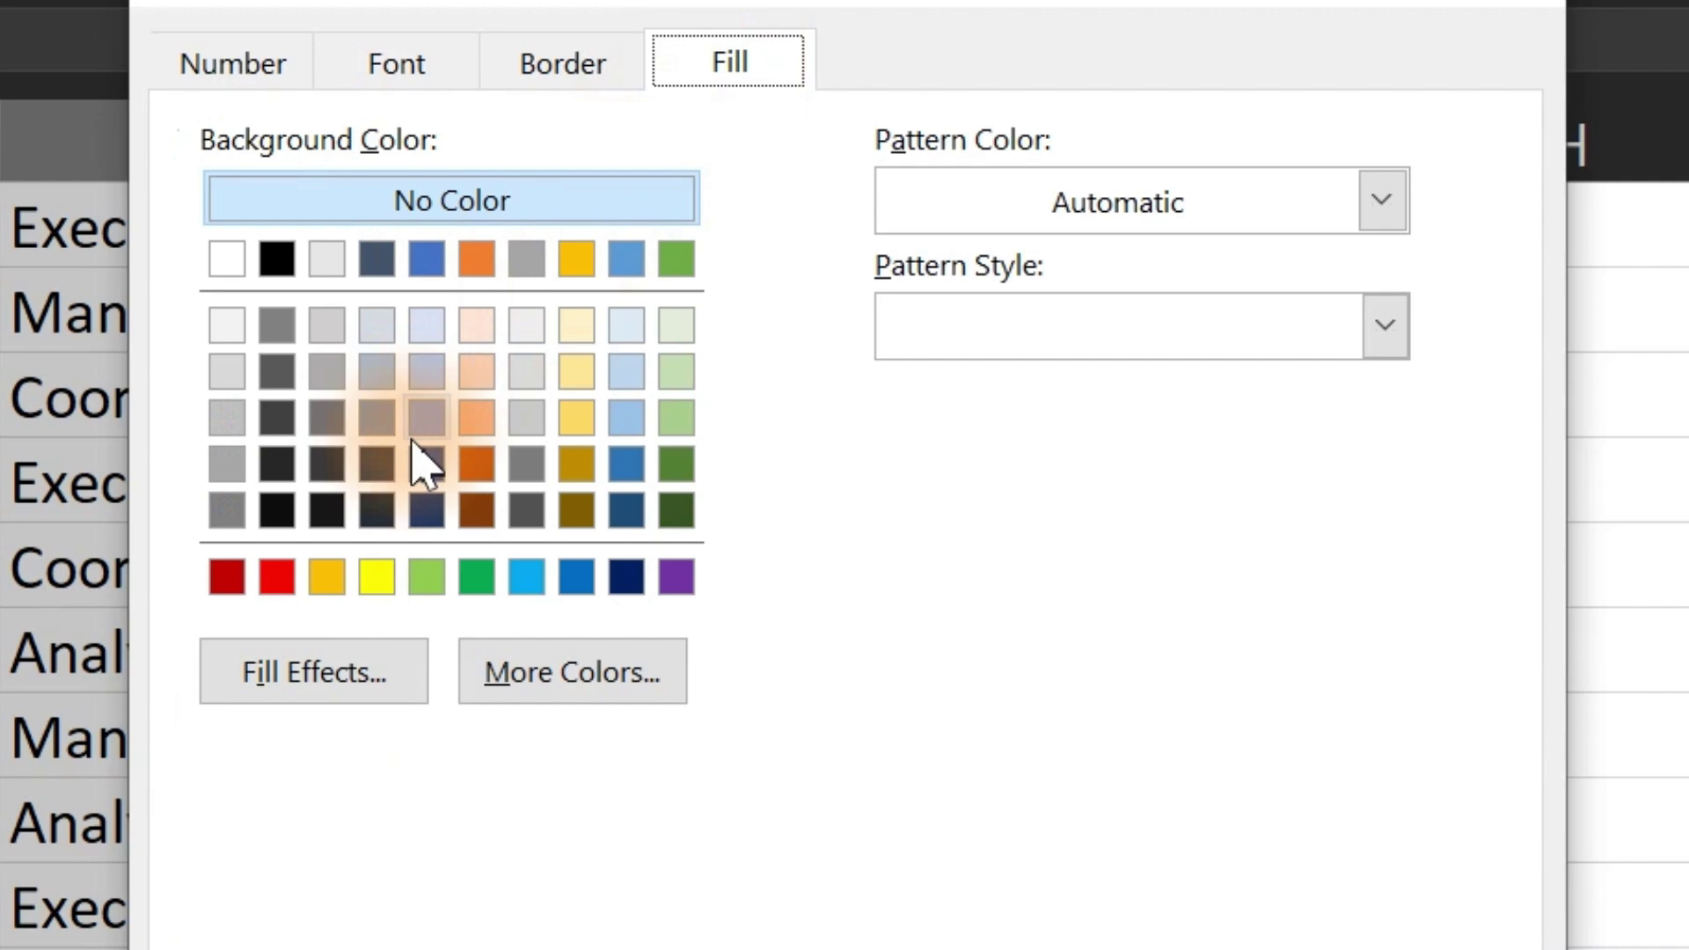
pyautogui.click(476, 371)
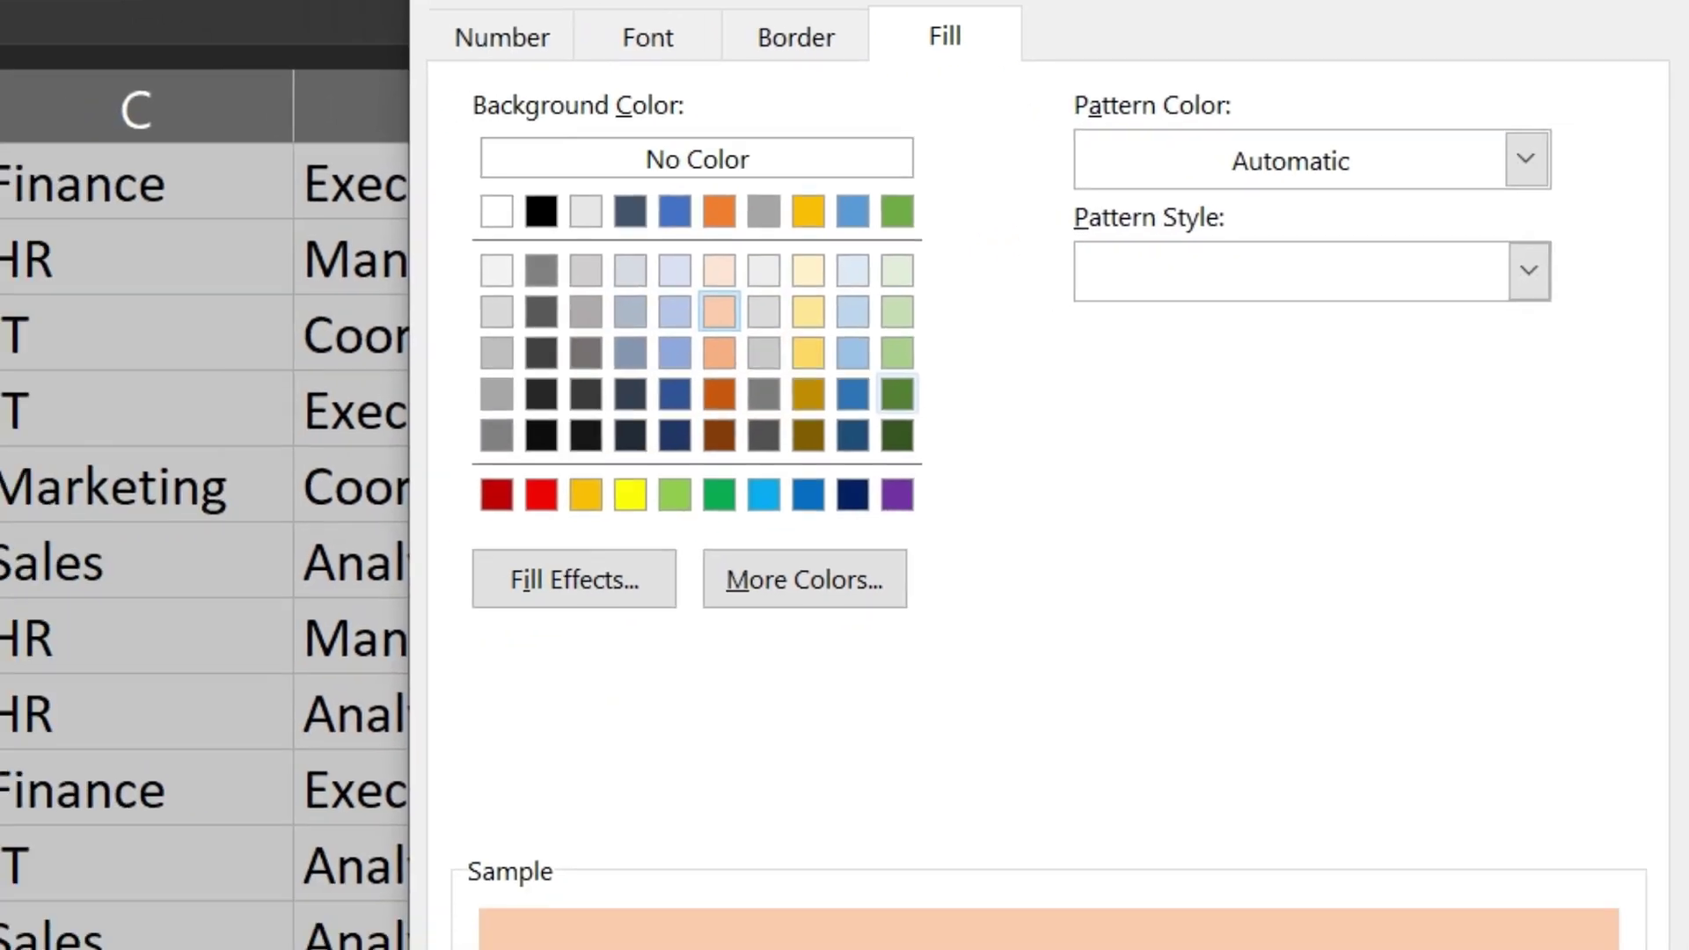
pyautogui.click(827, 946)
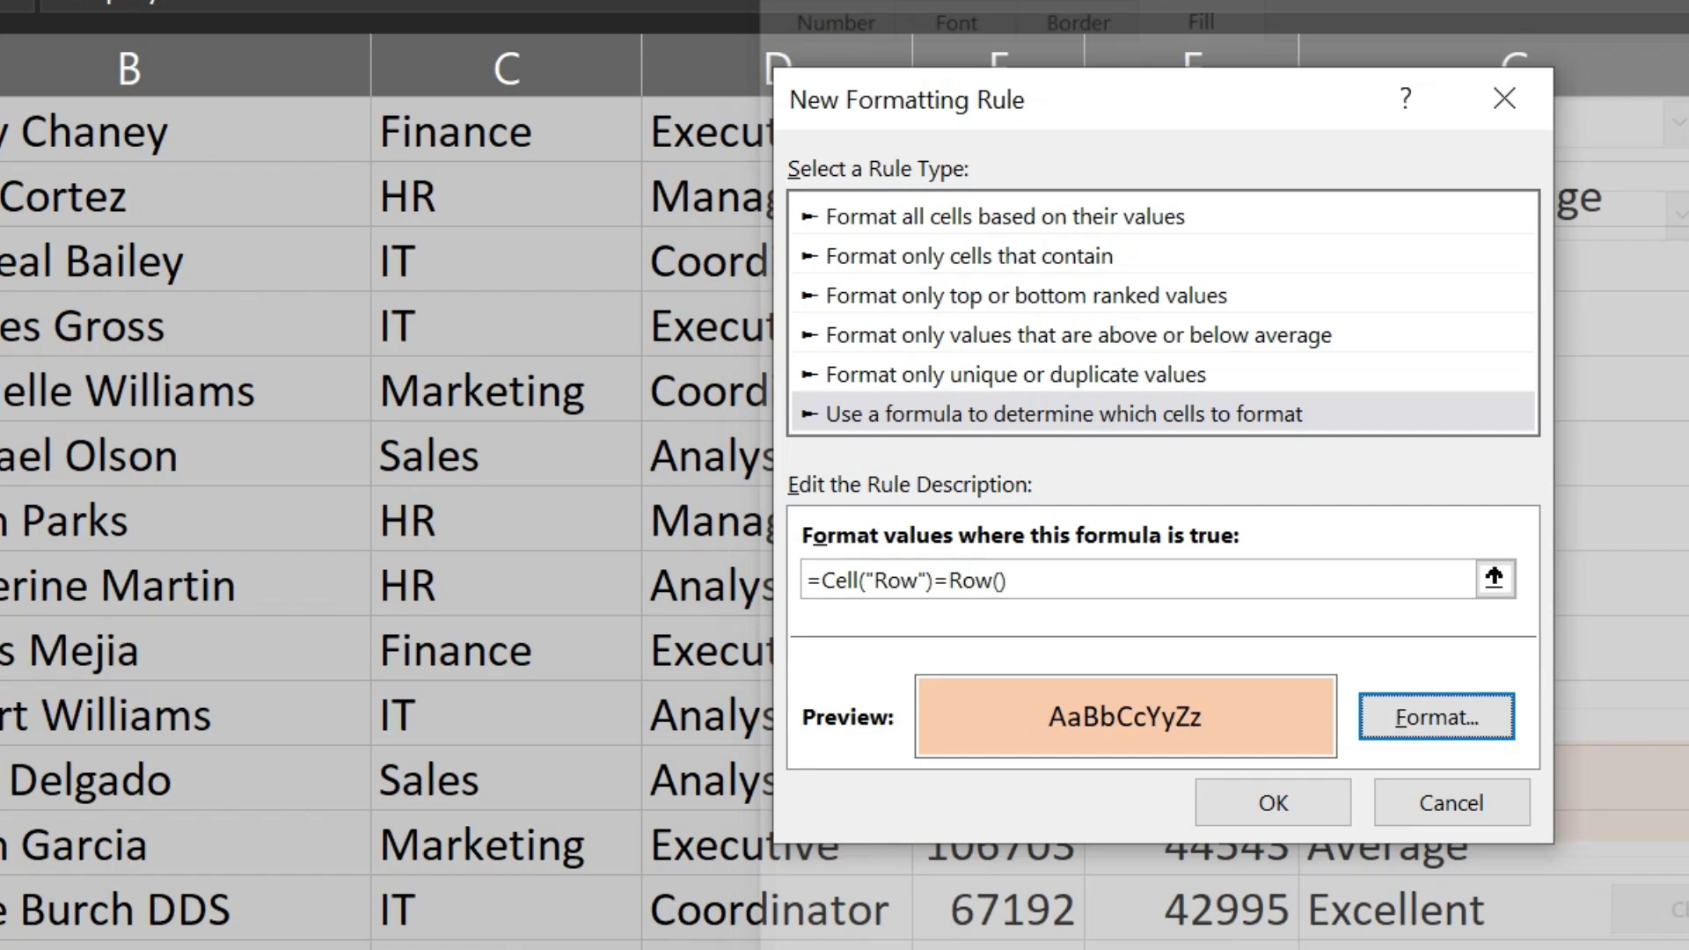
pyautogui.click(1263, 806)
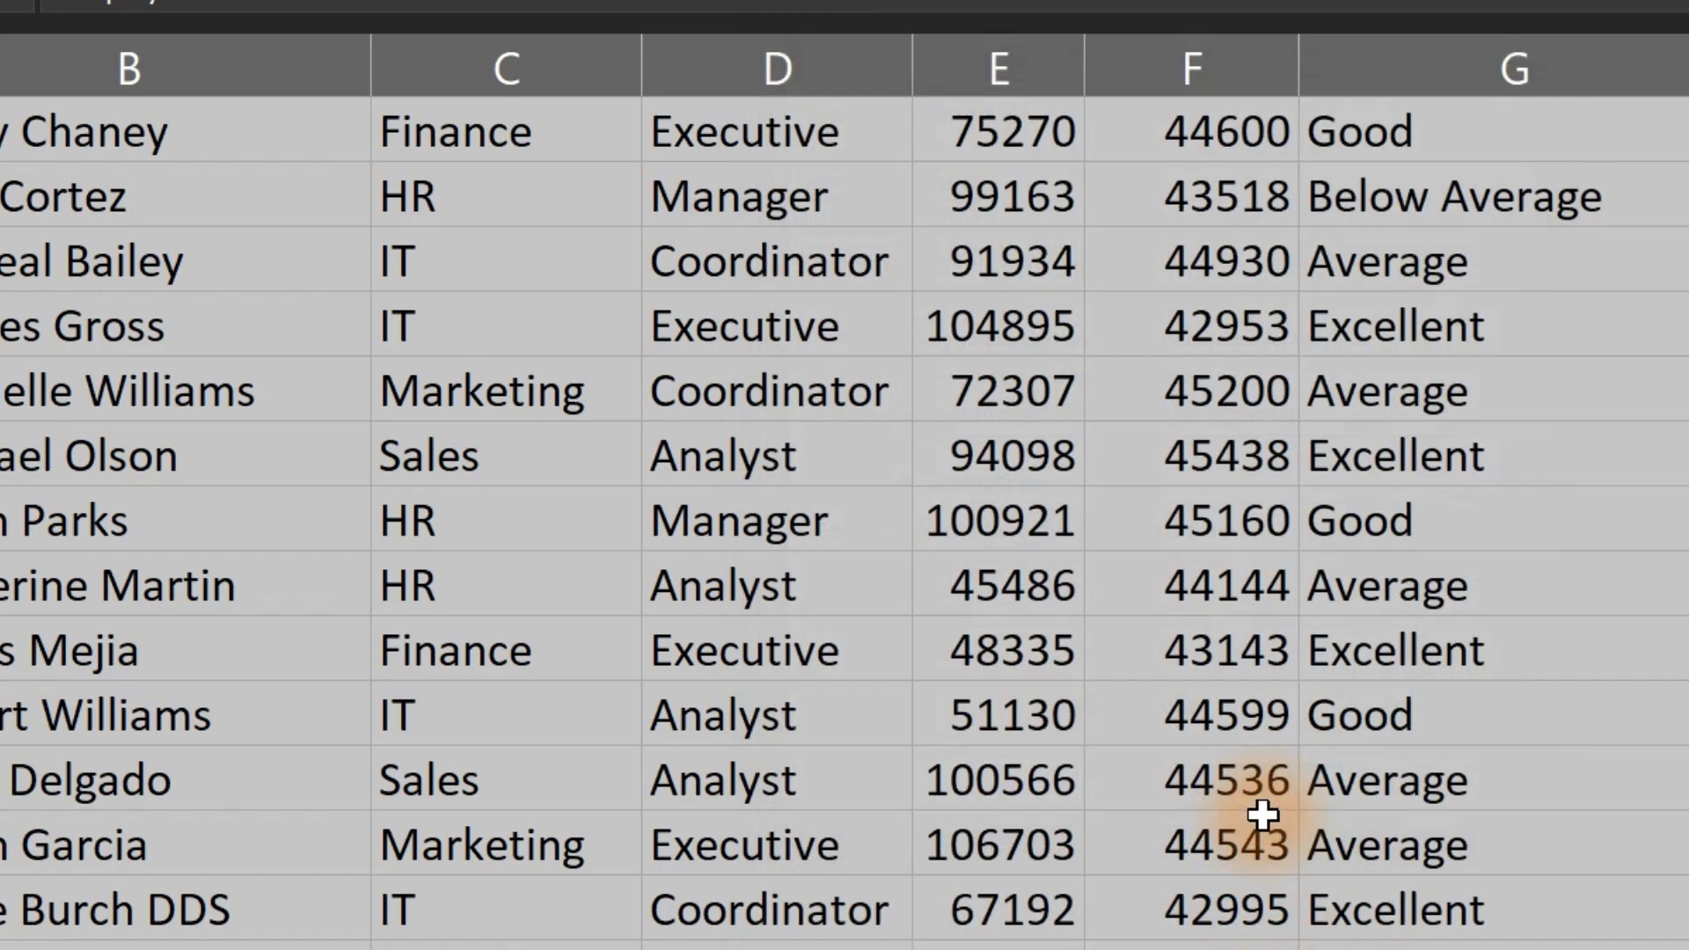
# Select cell A189, then open View Code from the Sheet1 tab's context menu
pyautogui.click(76, 584)
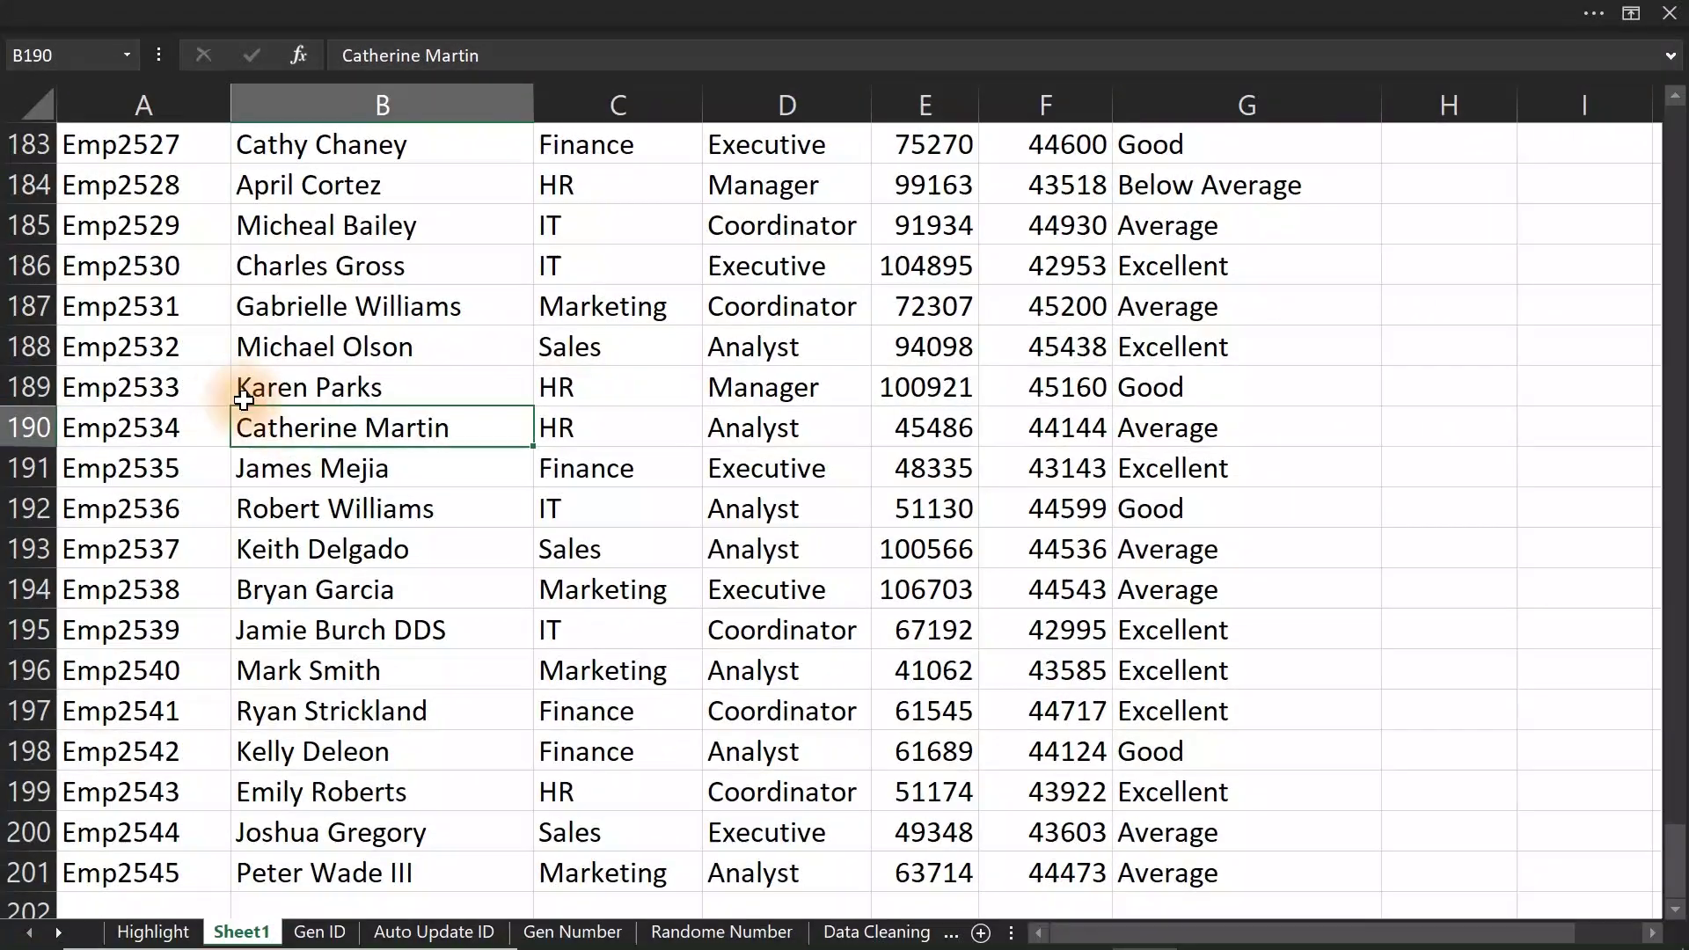
pyautogui.click(3, 476)
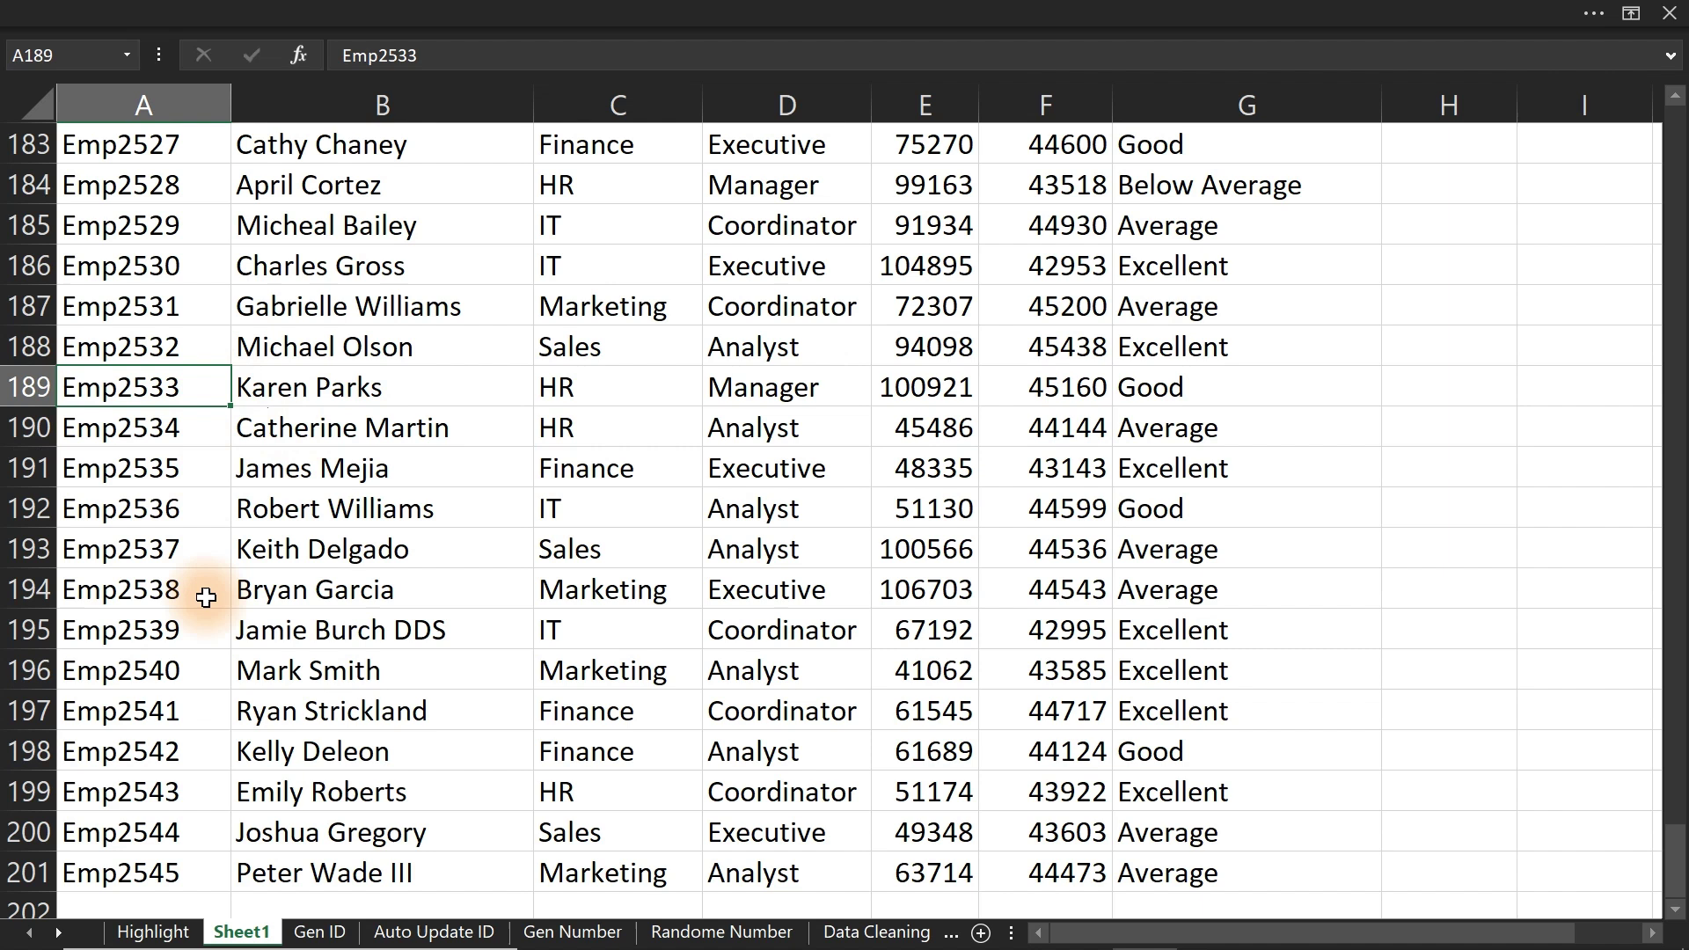
pyautogui.rightClick(242, 934)
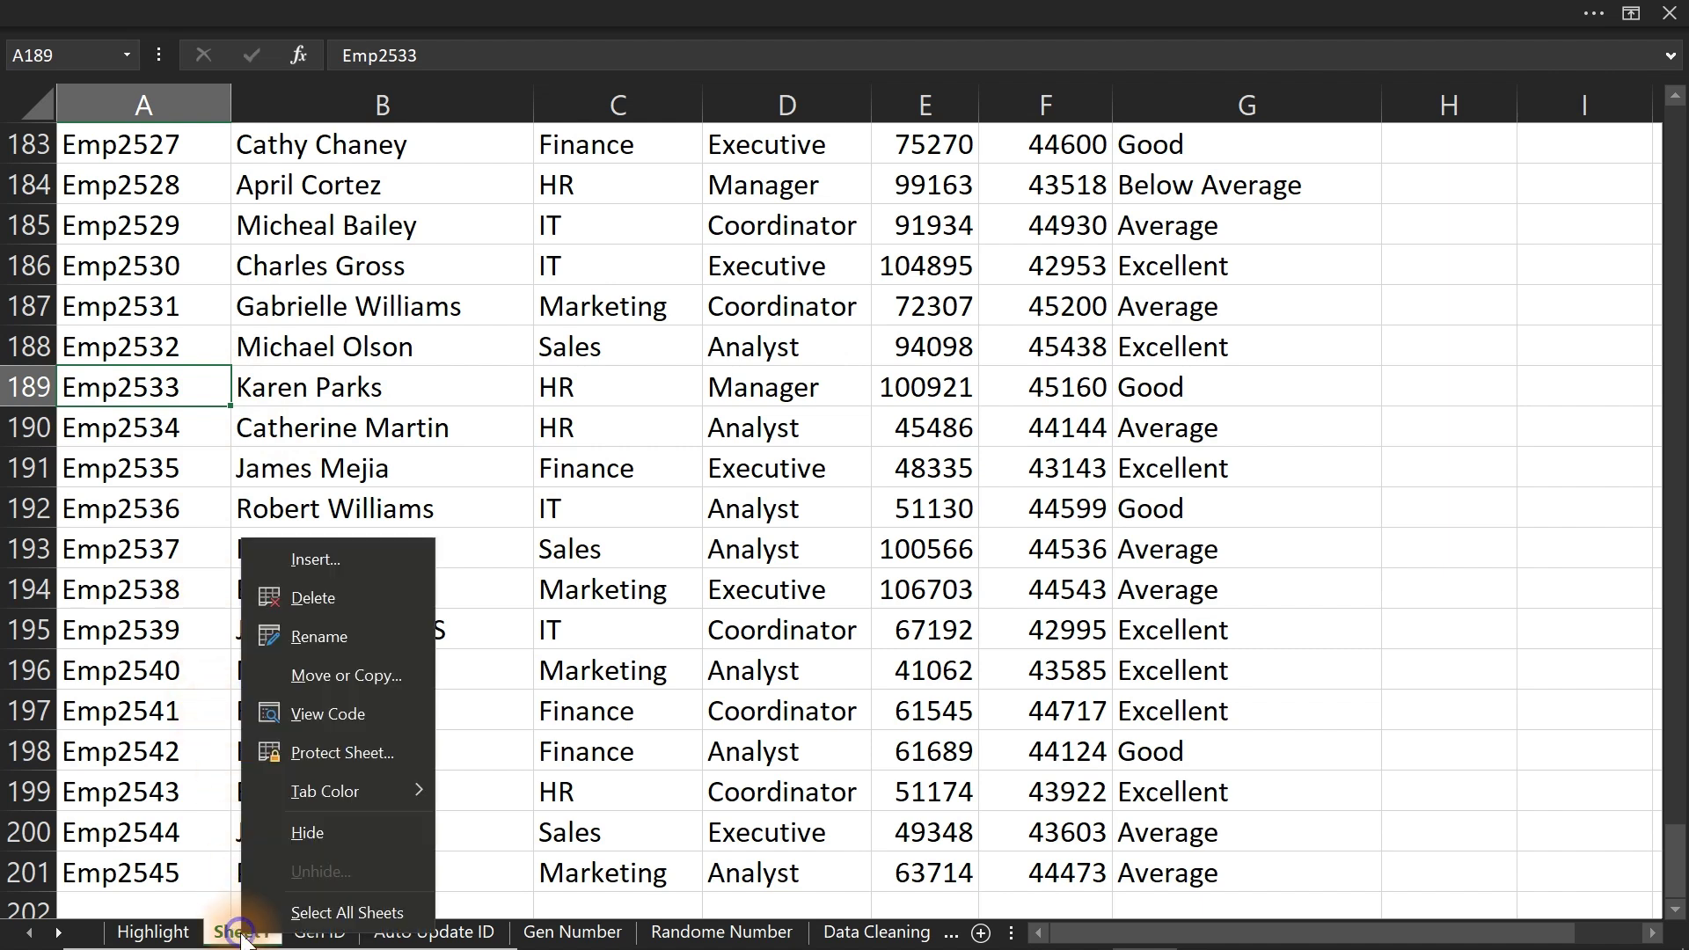
pyautogui.click(324, 713)
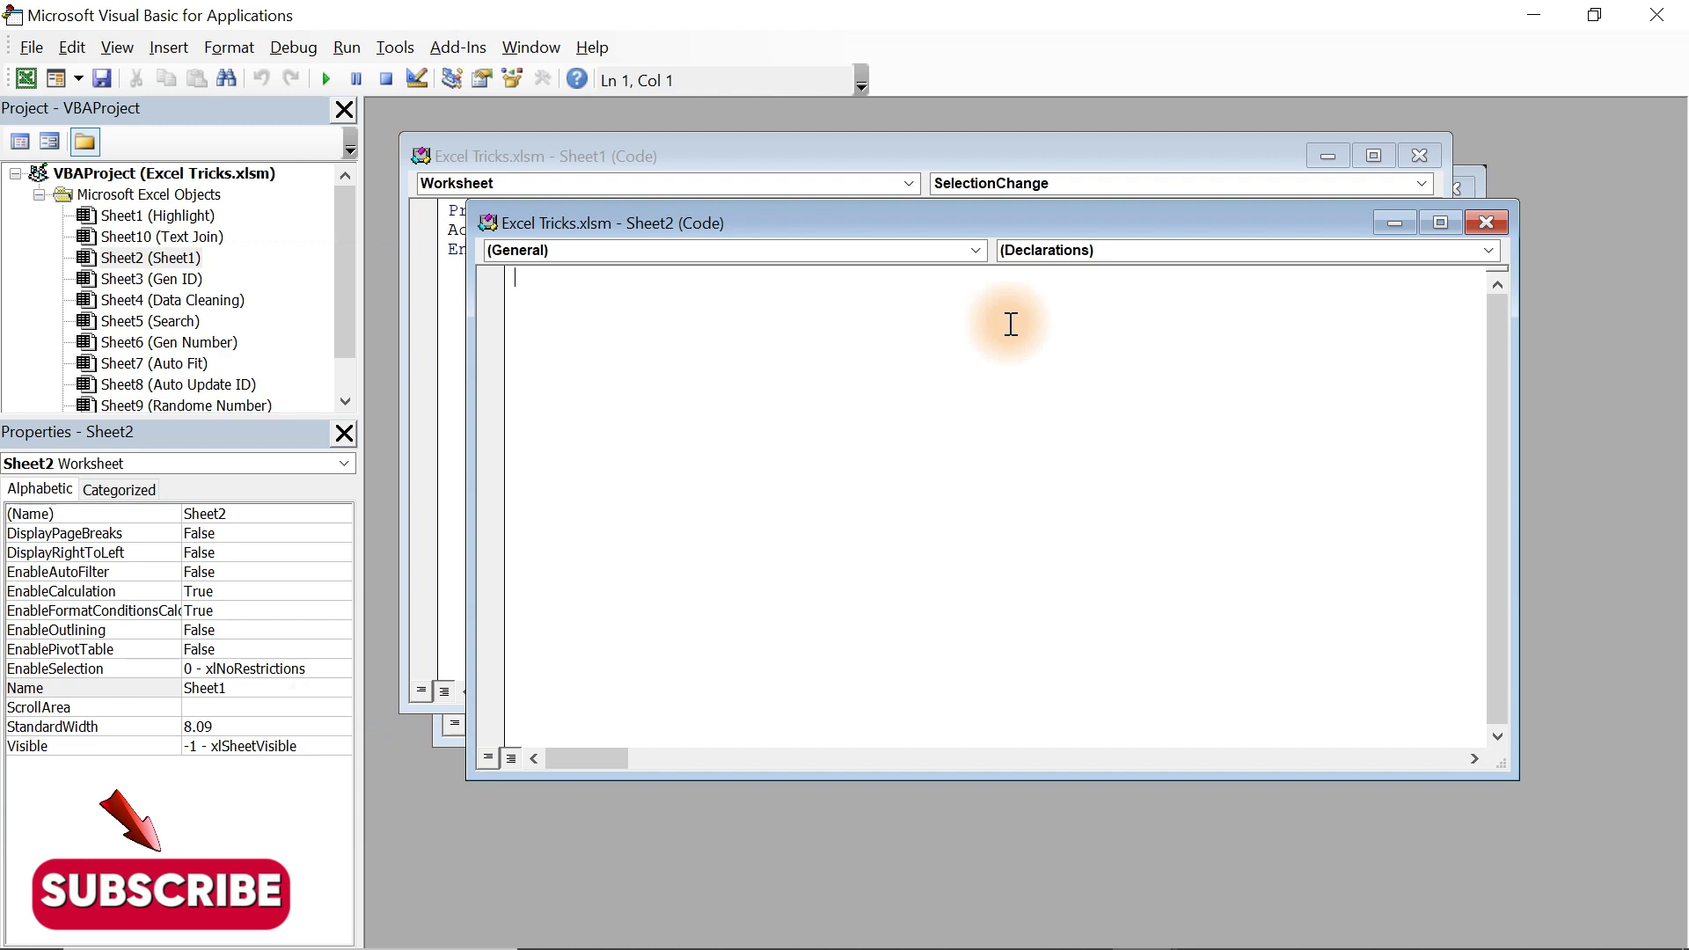
# Add Activecell.Calculate to the Worksheet_SelectionChange event procedure for Sheet1
pyautogui.click(975, 257)
pyautogui.click(861, 289)
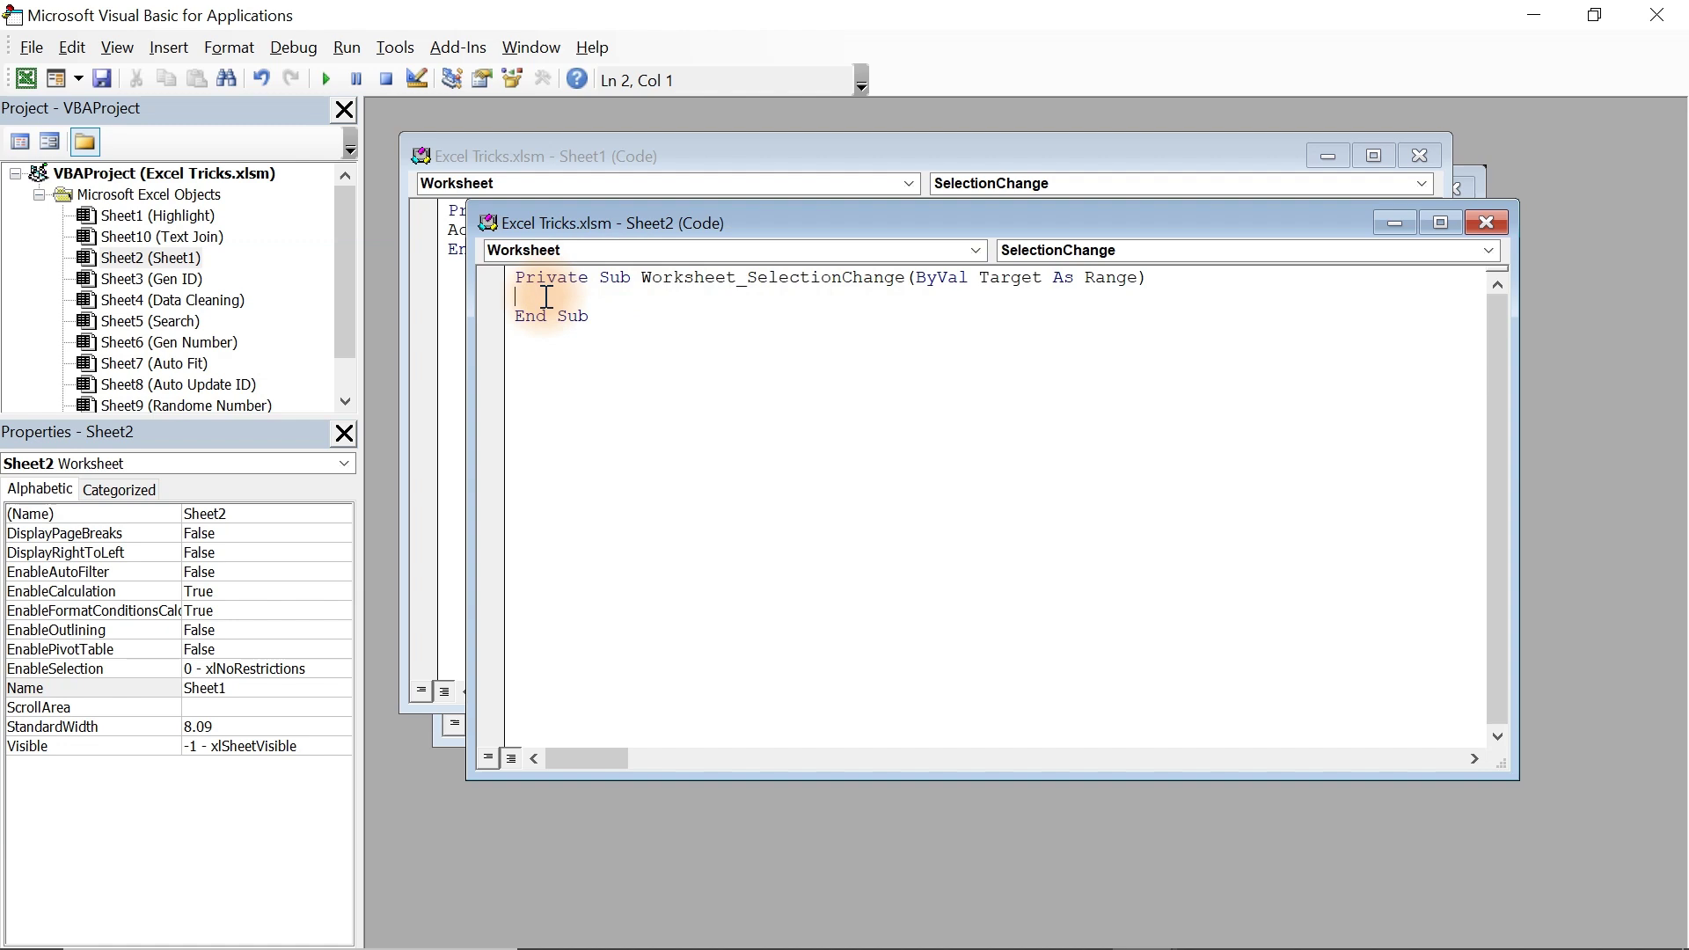
pyautogui.write('ac')
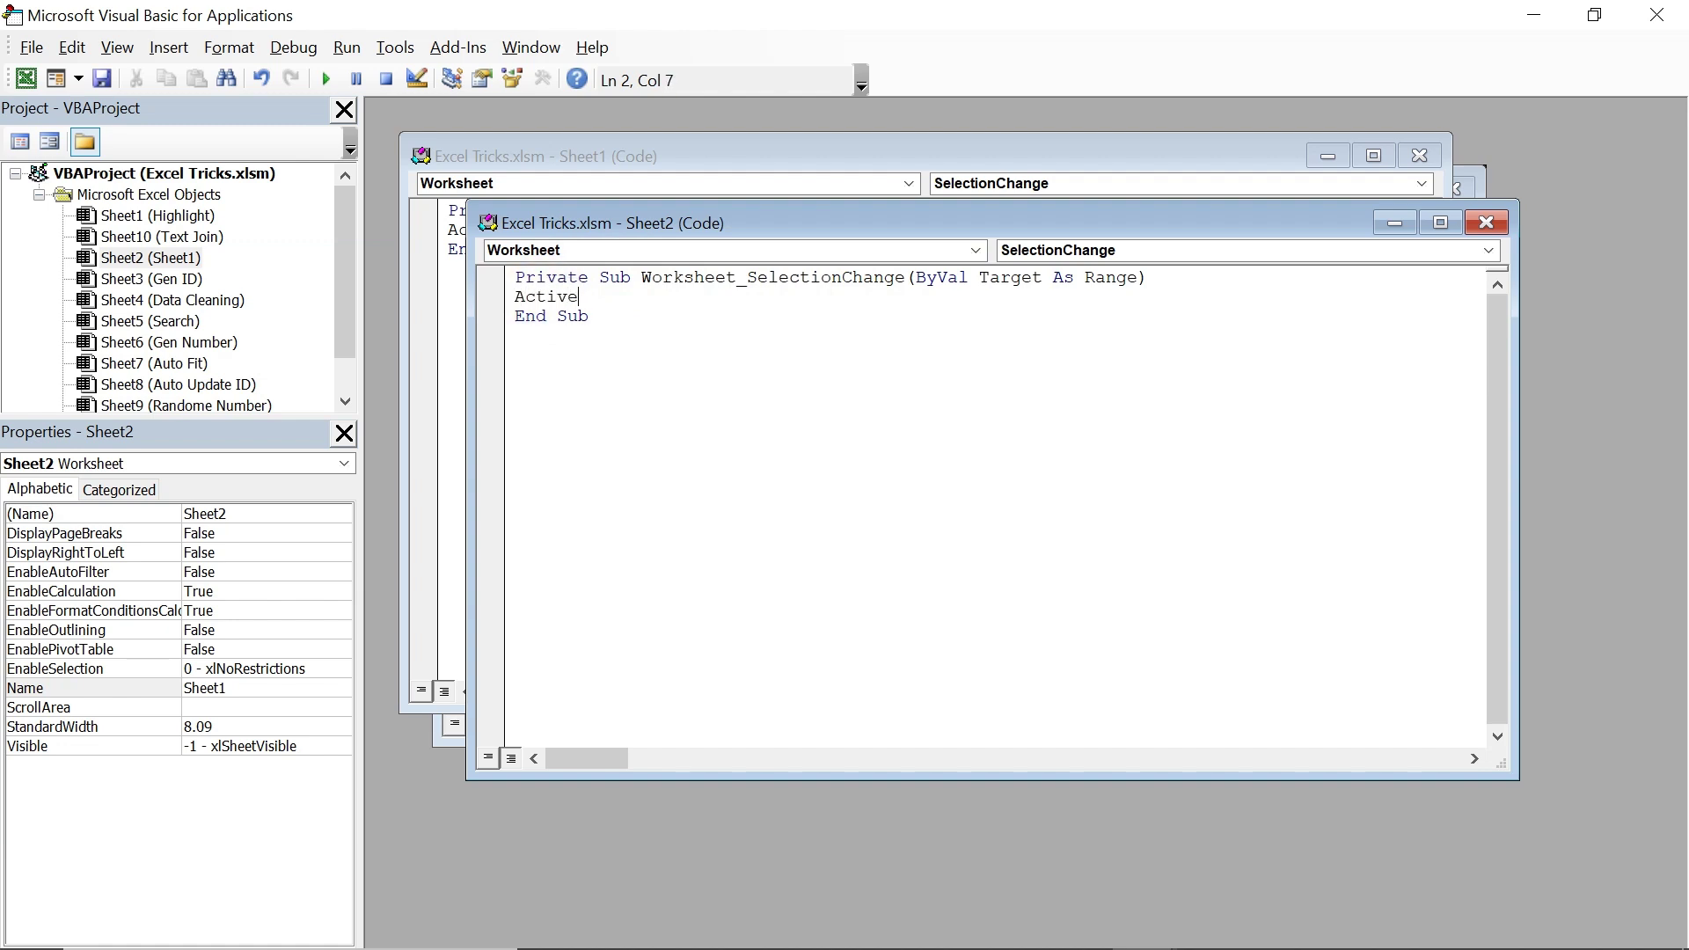
pyautogui.write('tivecell.ca')
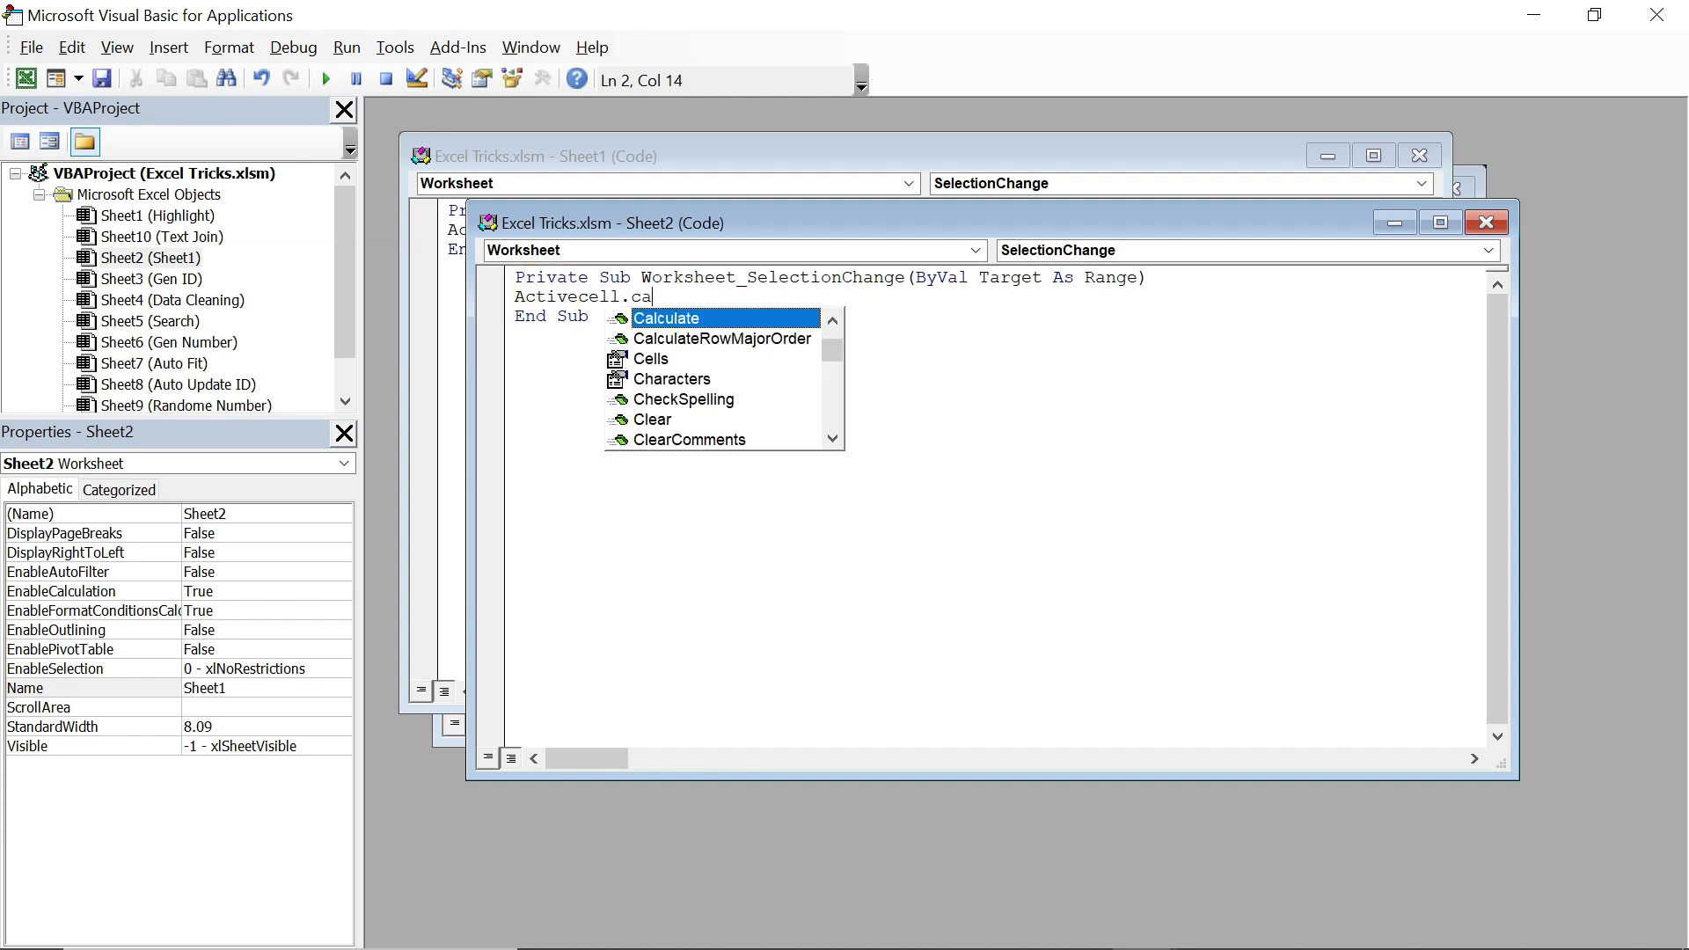
pyautogui.press('Tab')
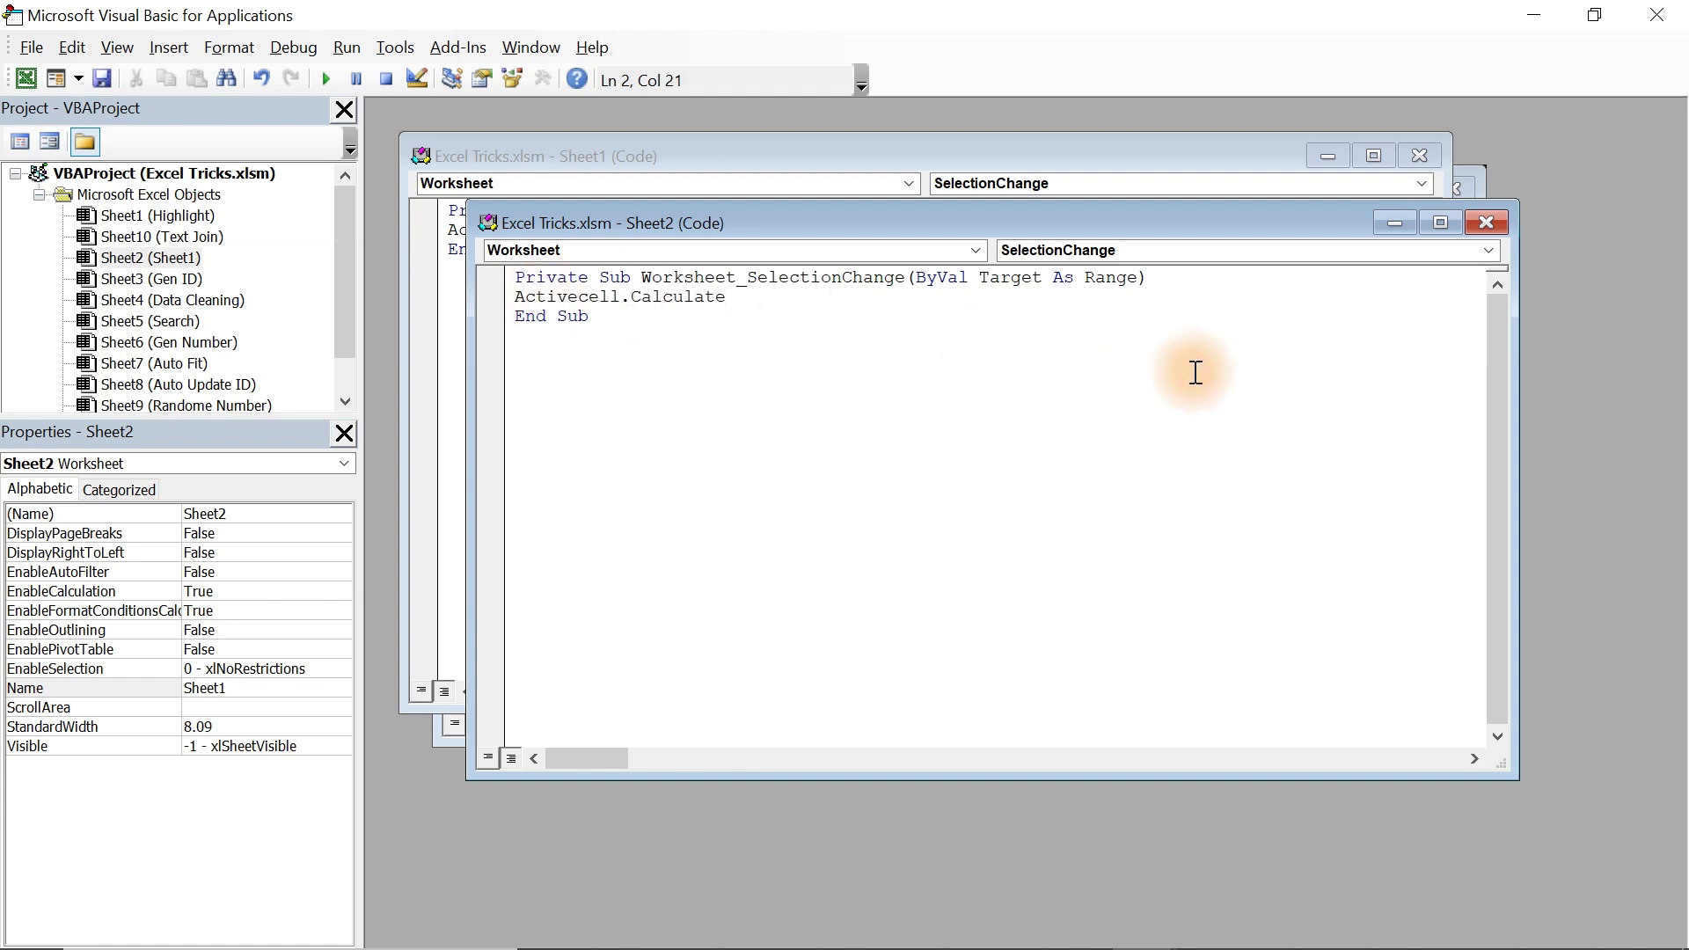
# Close the VBA editor and click several names in column B to confirm the orange row highlight
pyautogui.click(1666, 18)
pyautogui.click(322, 385)
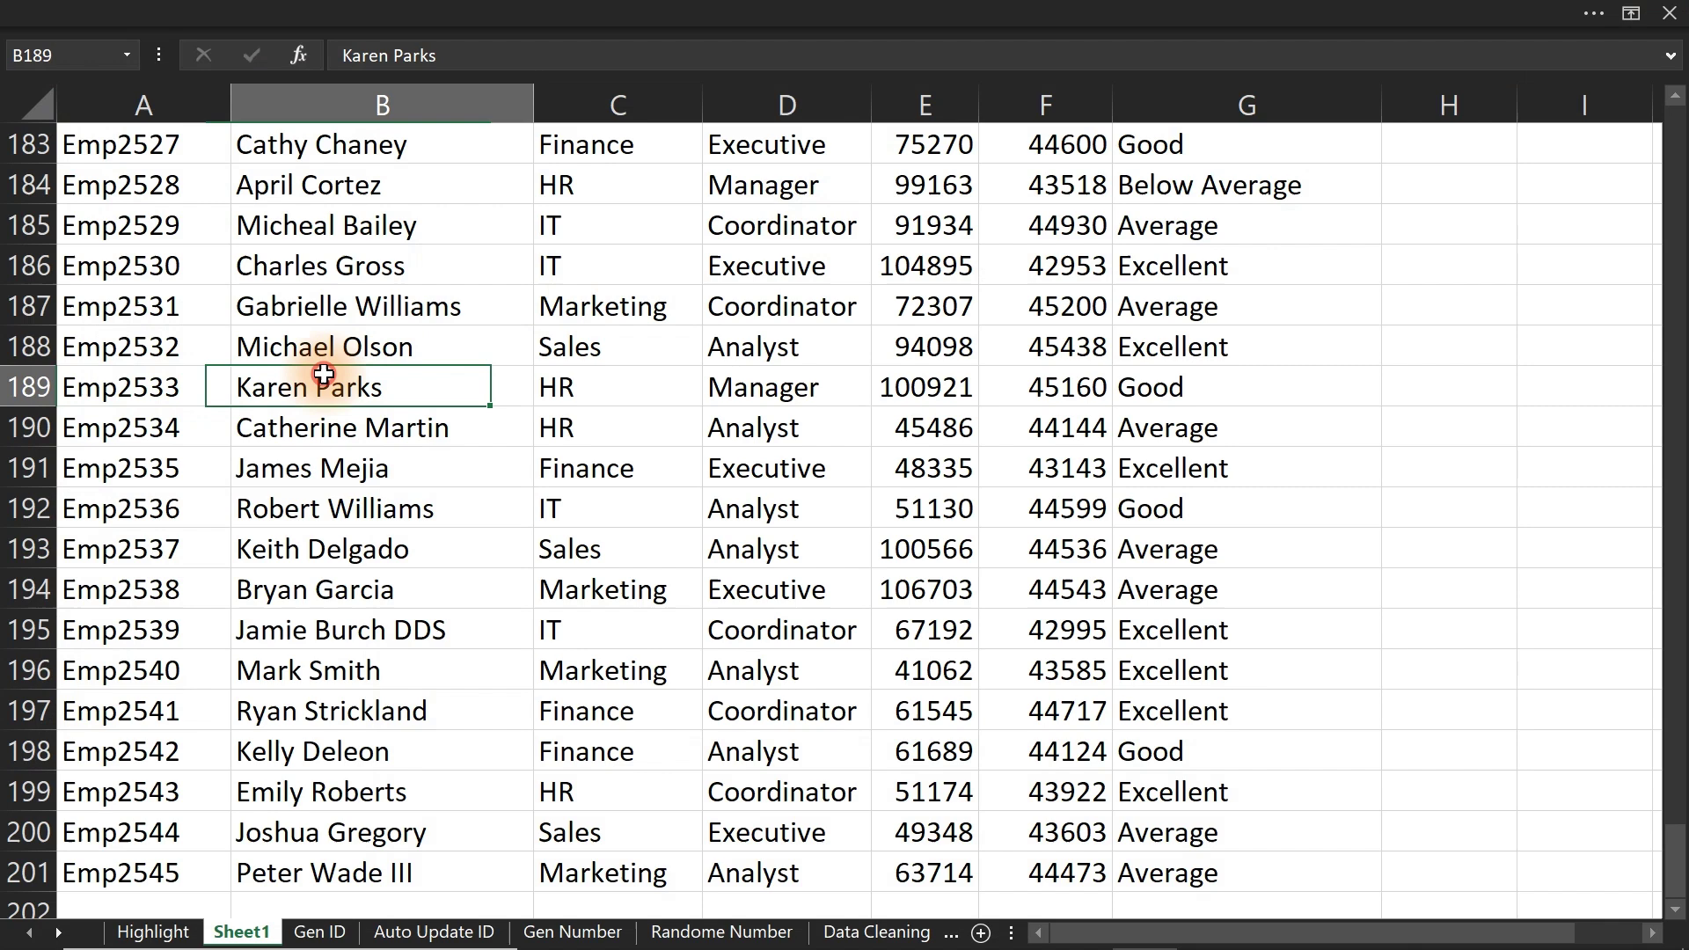
pyautogui.click(381, 515)
pyautogui.click(350, 630)
pyautogui.click(332, 711)
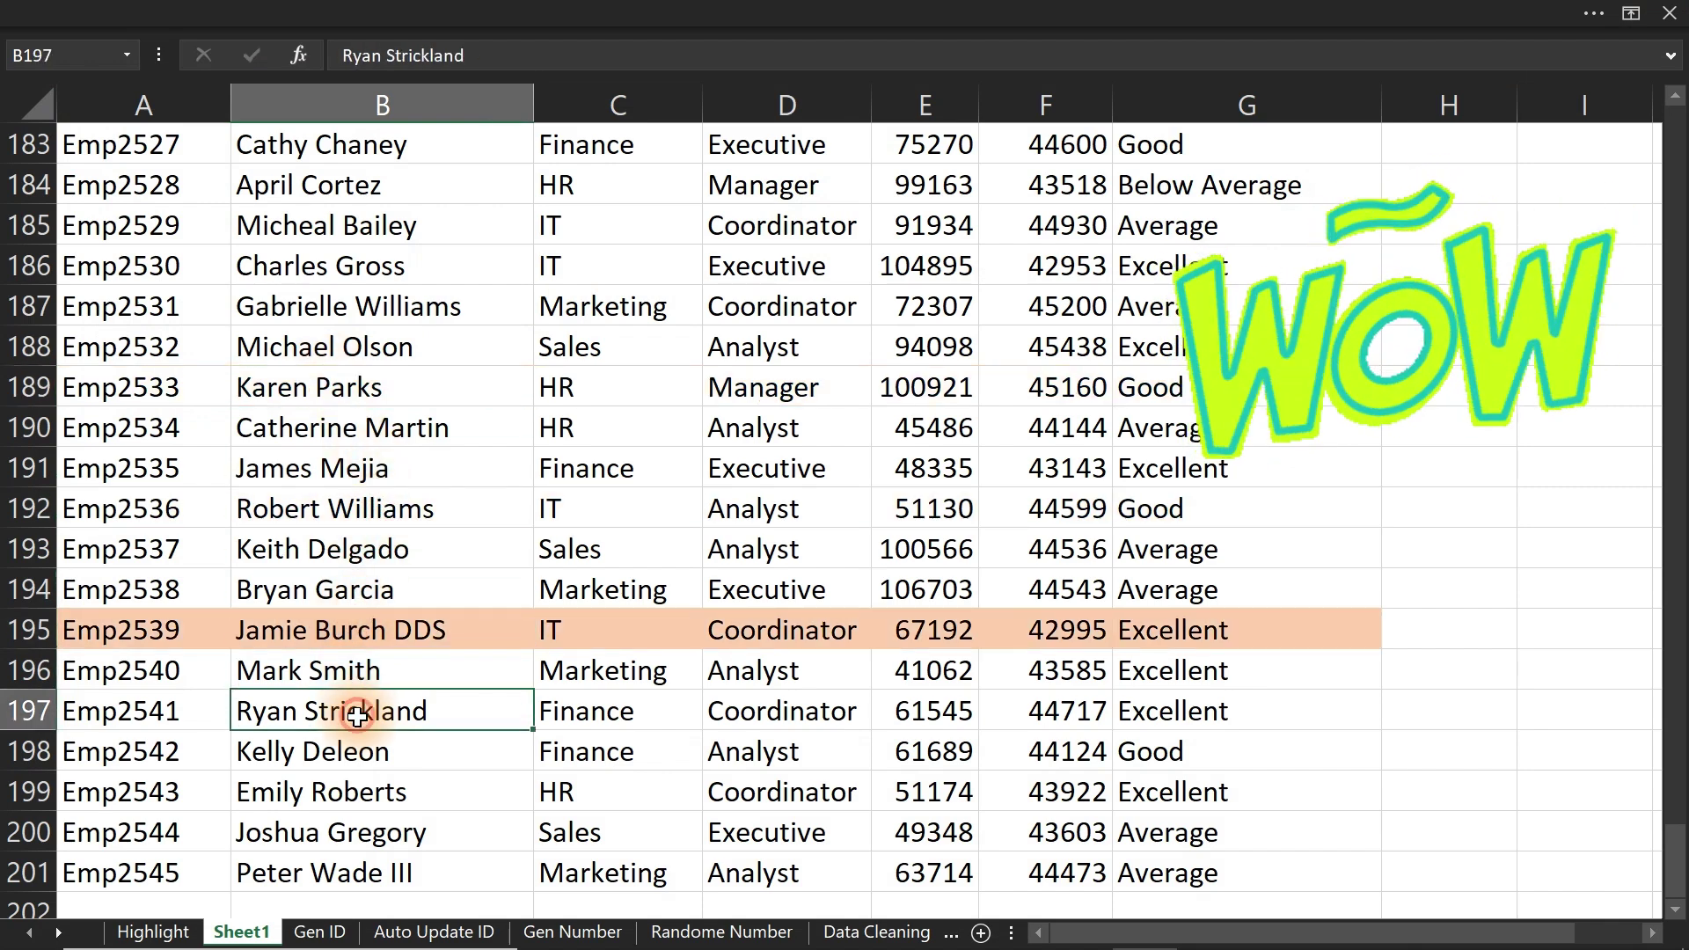
pyautogui.moveTo(332, 793); pyautogui.dragTo(331, 832)
pyautogui.click(326, 519)
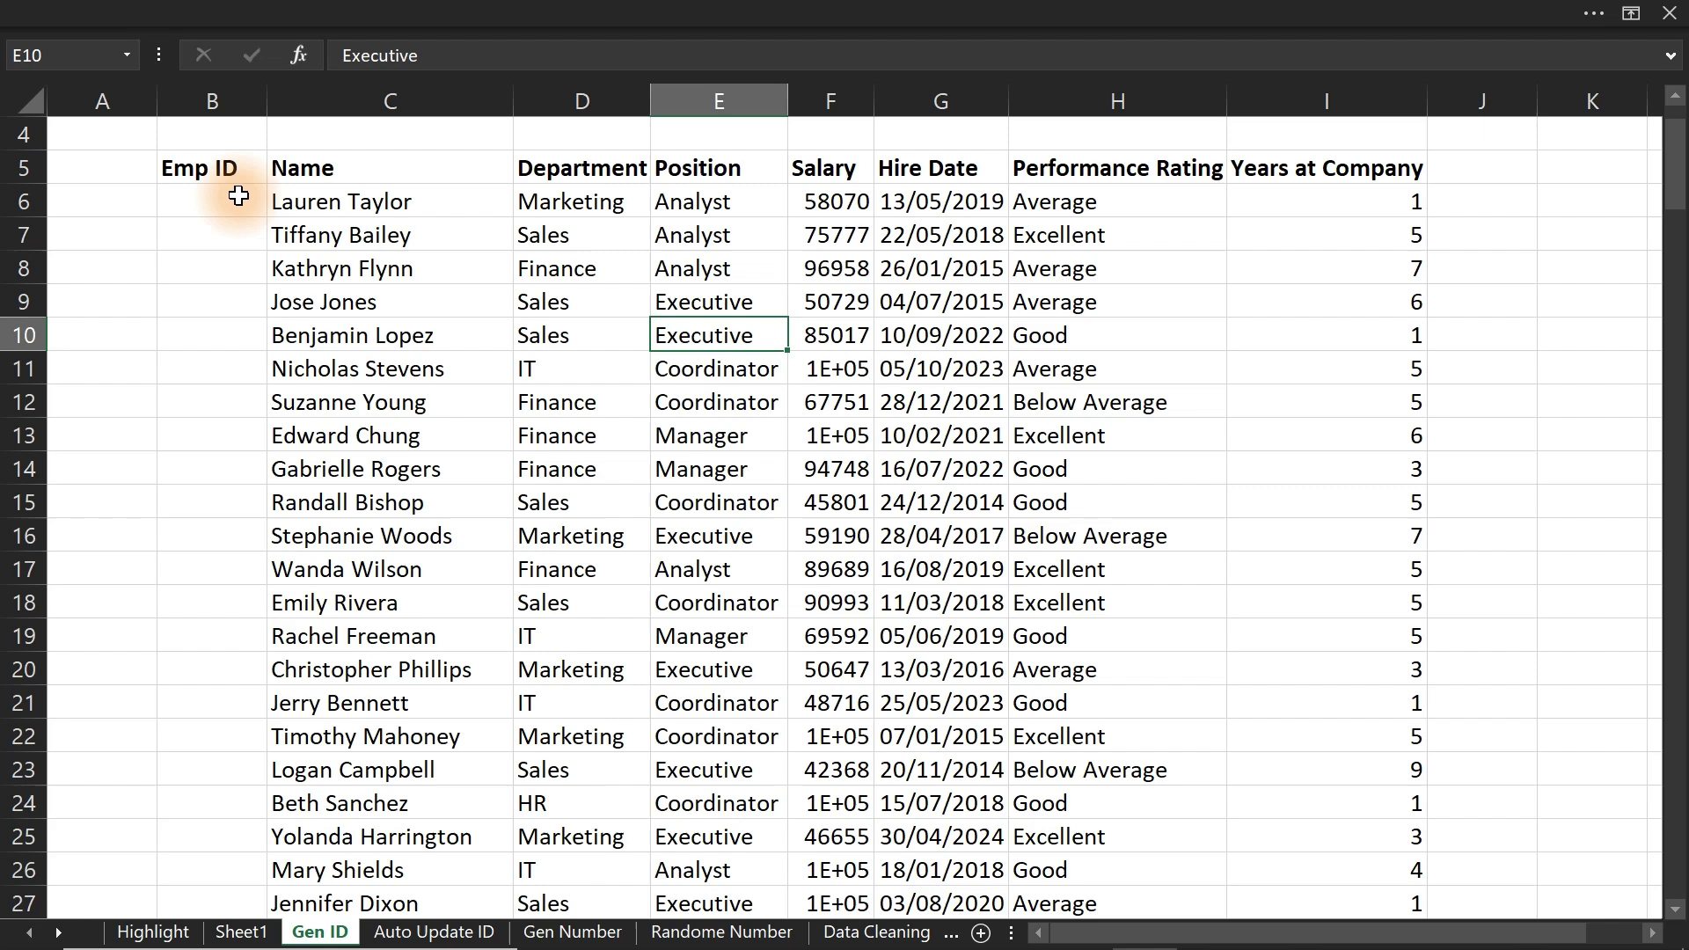
pyautogui.click(363, 101)
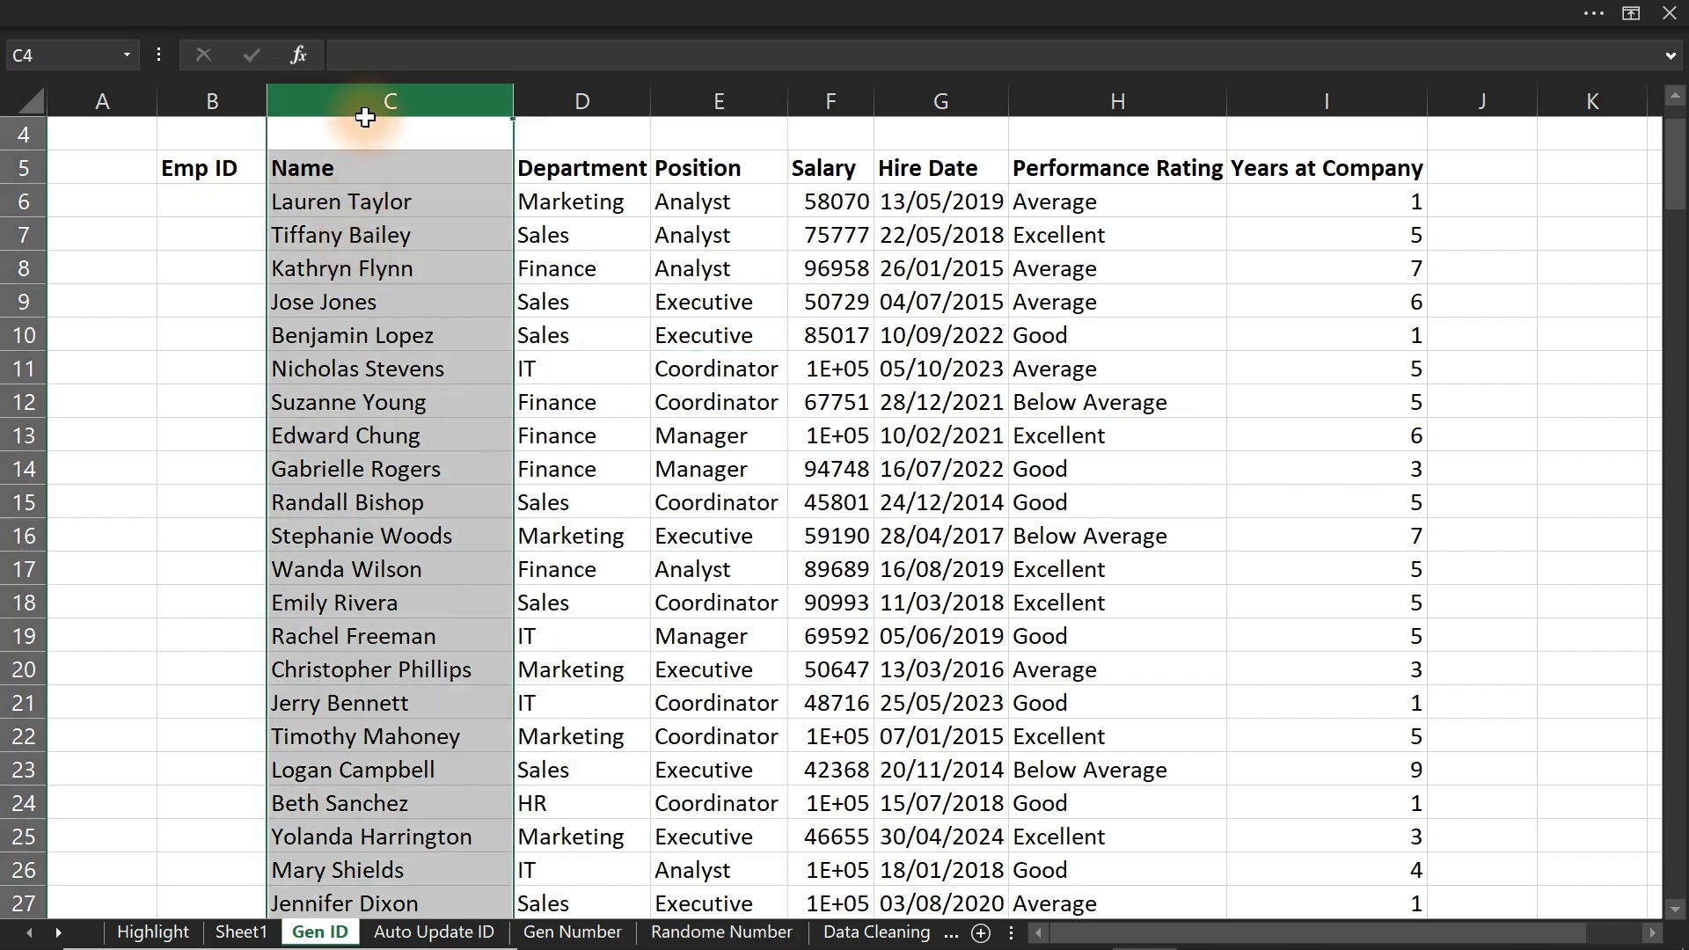
pyautogui.click(475, 9)
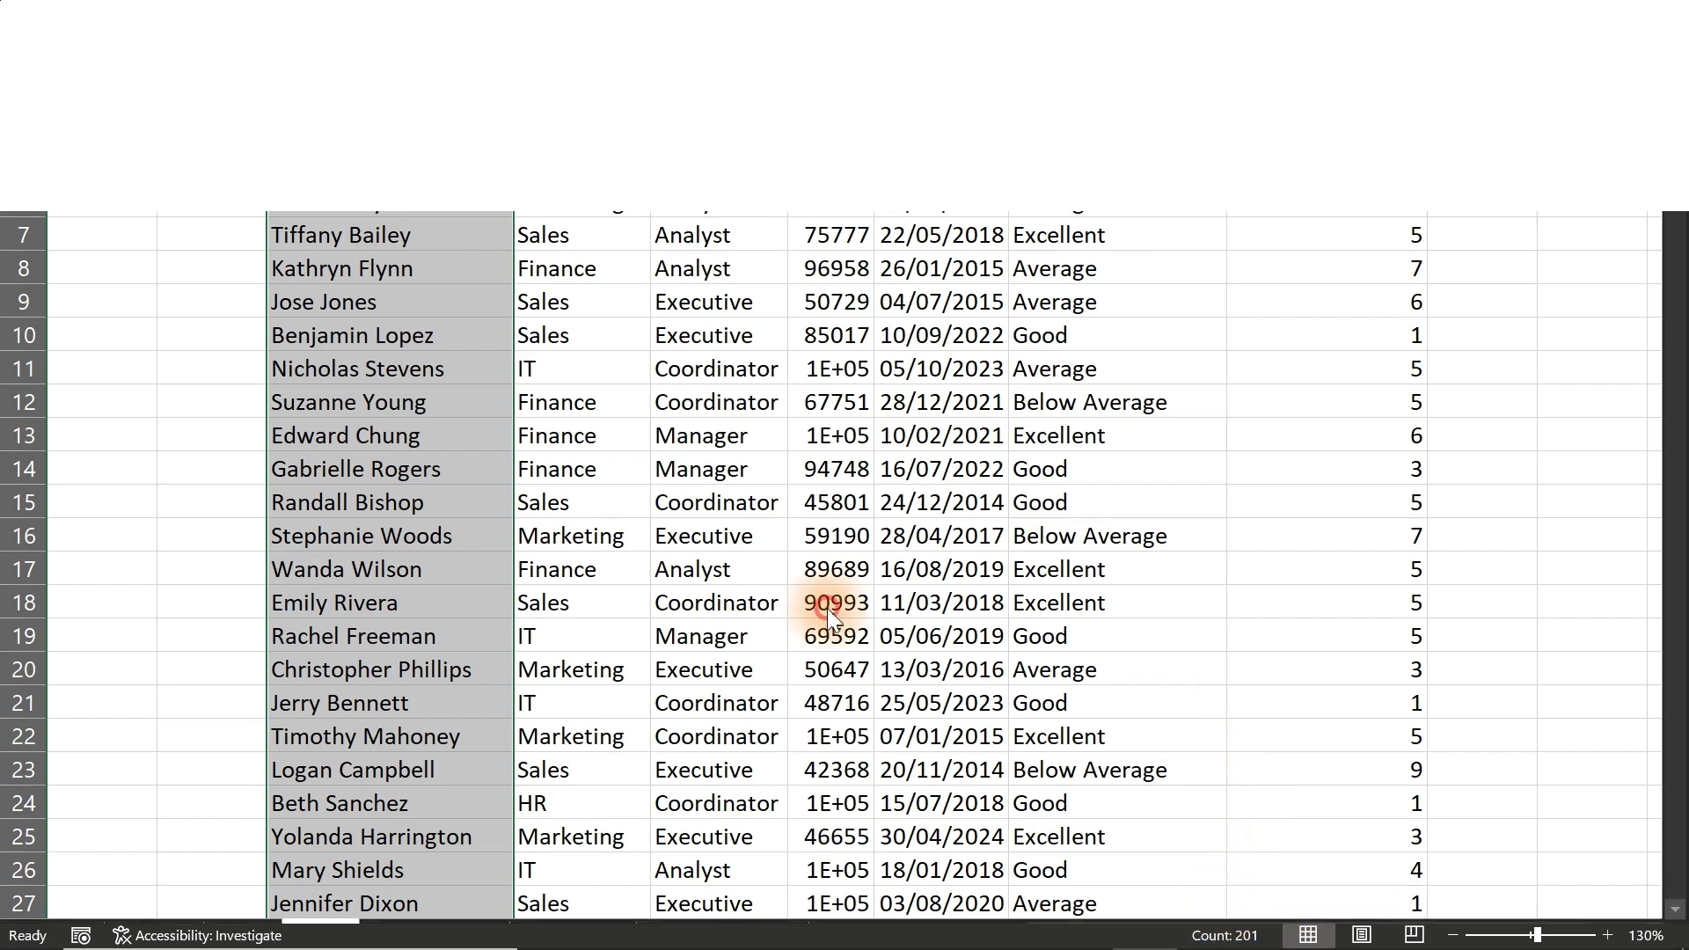
pyautogui.click(302, 168)
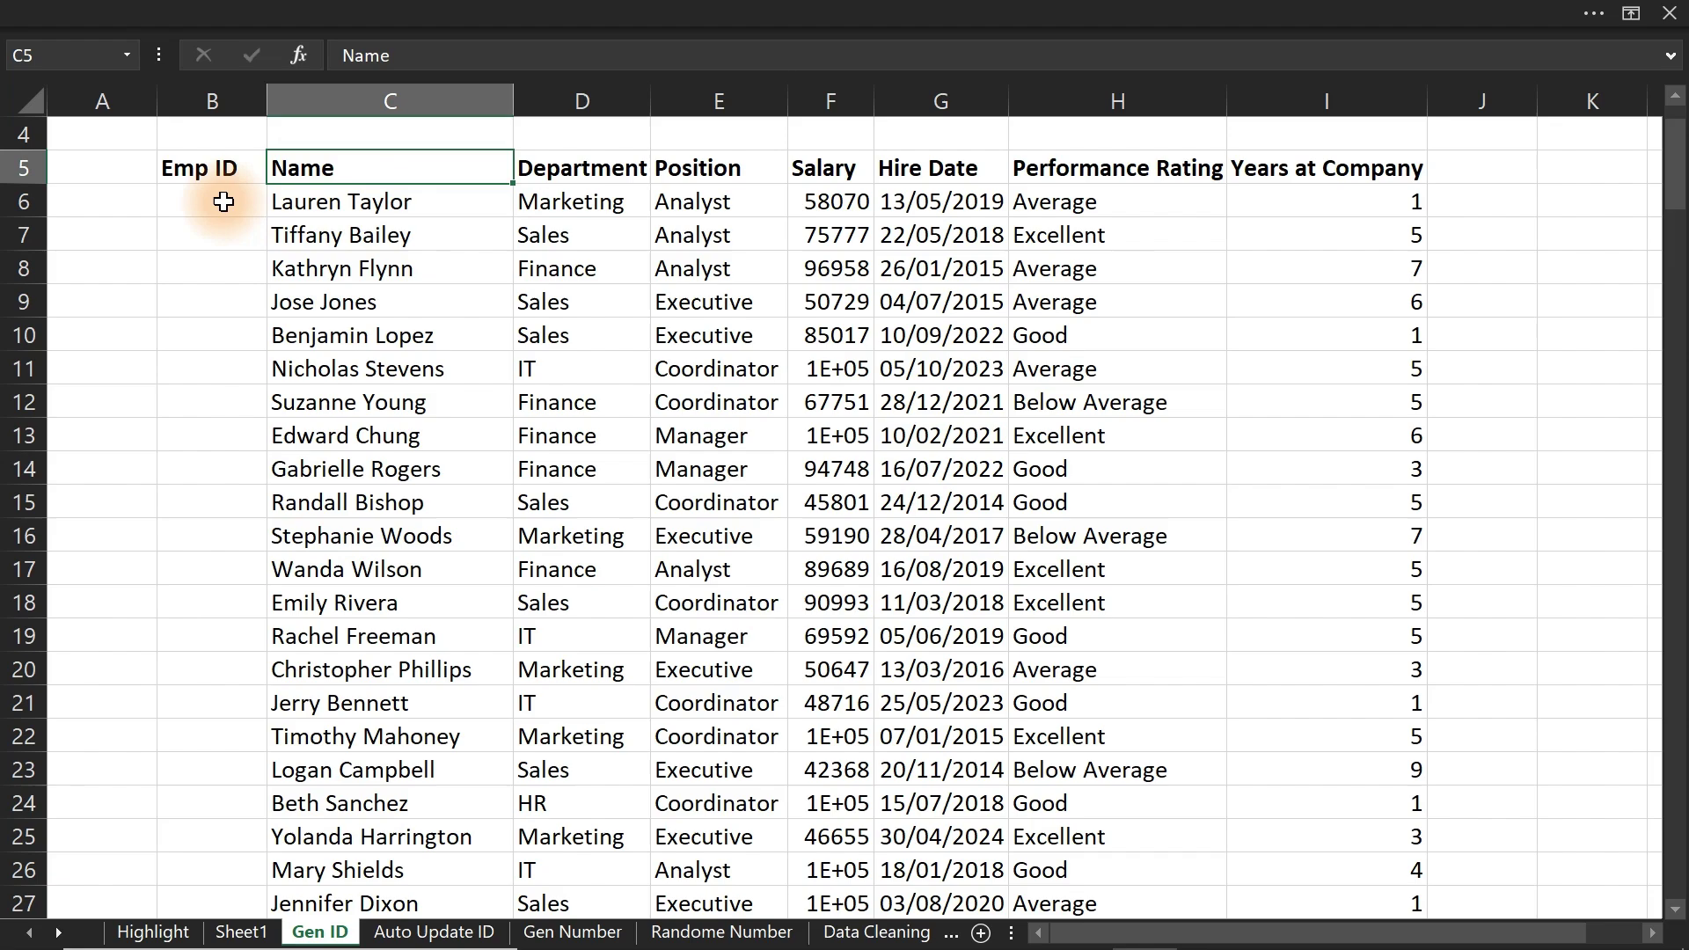
# Enter a SEQUENCE formula in B6 to fill Emp IDs 1–200, then check the last value
pyautogui.click(216, 202)
pyautogui.write('=seq')
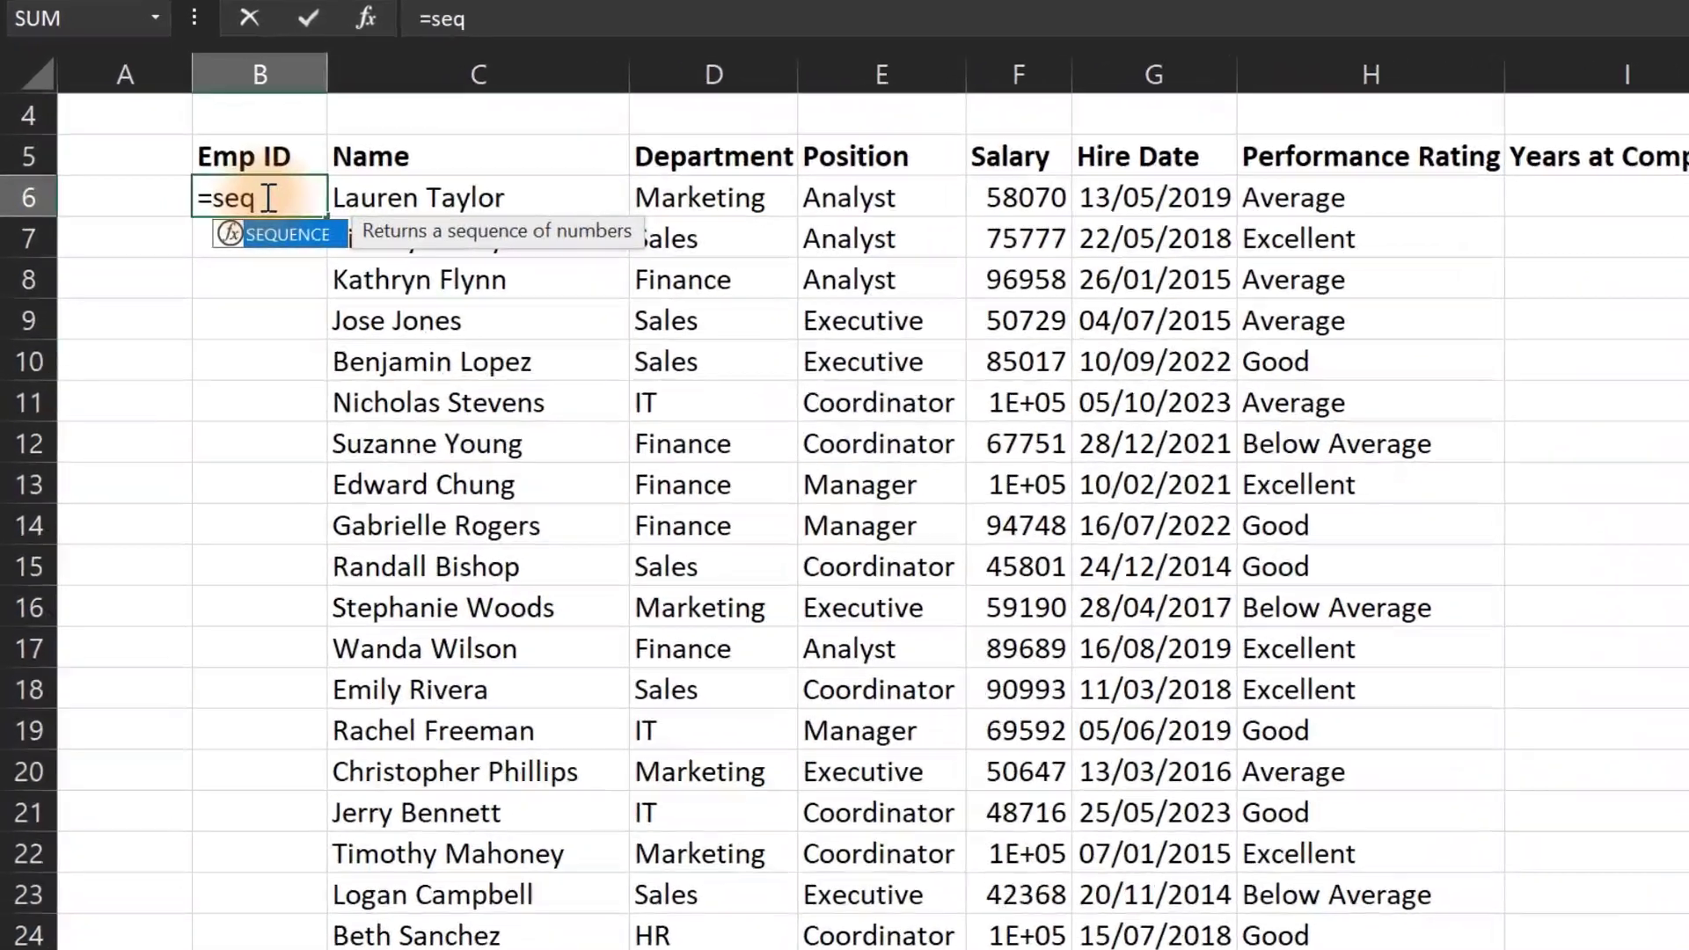
pyautogui.press('Tab')
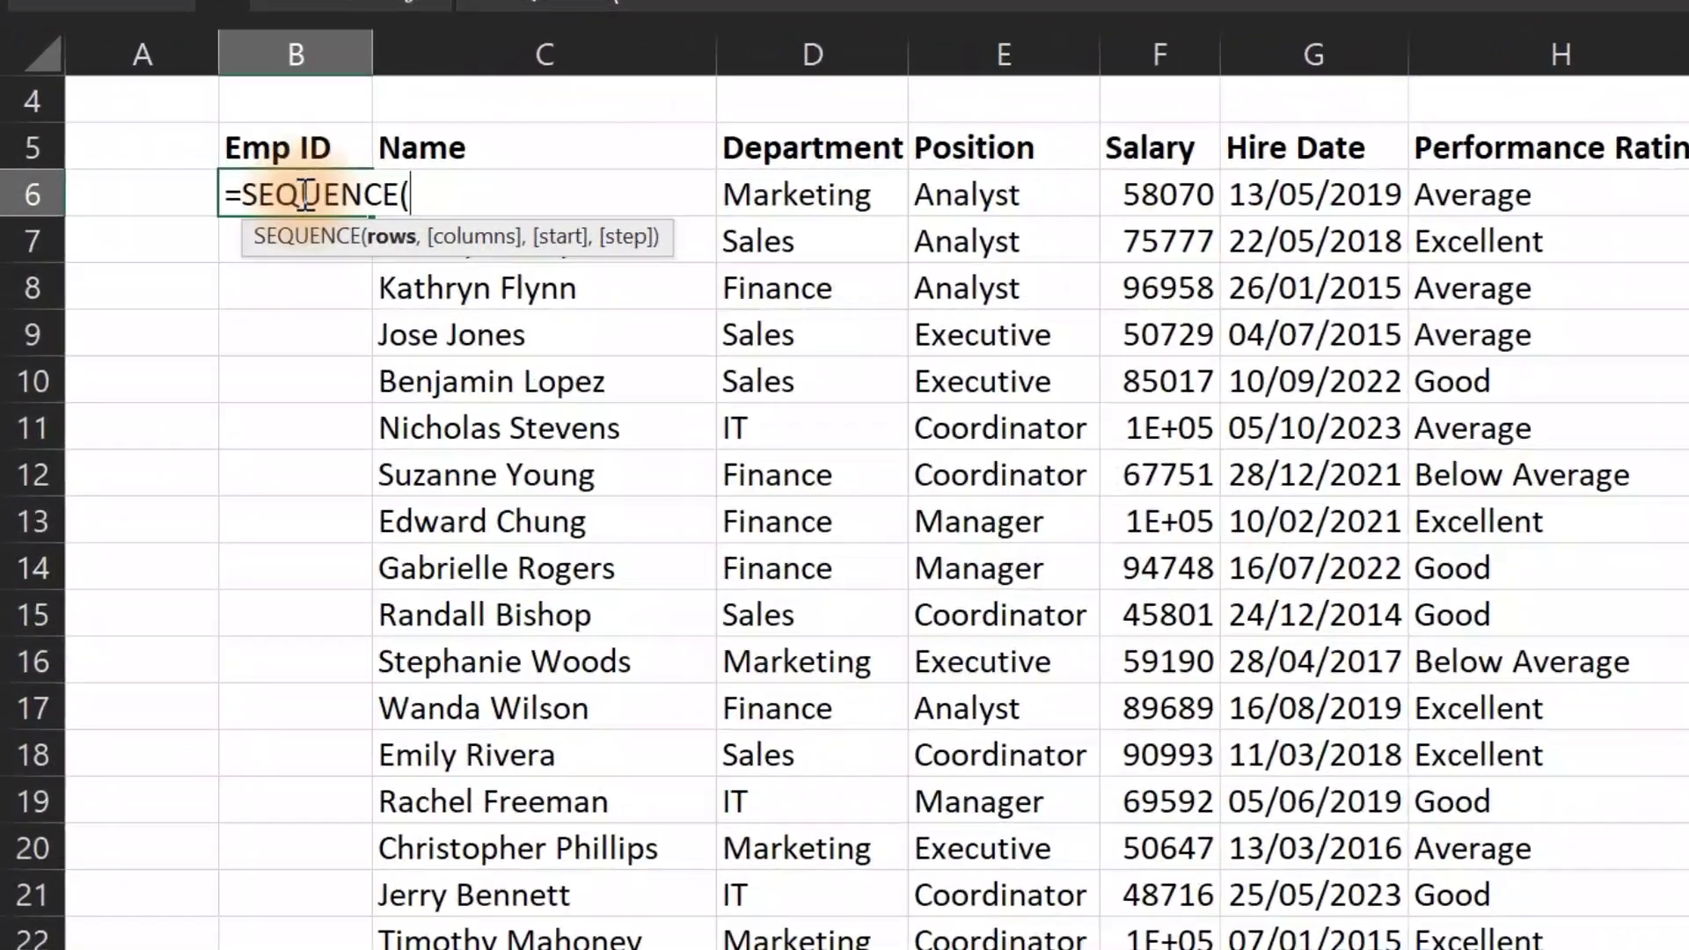
pyautogui.write('1')
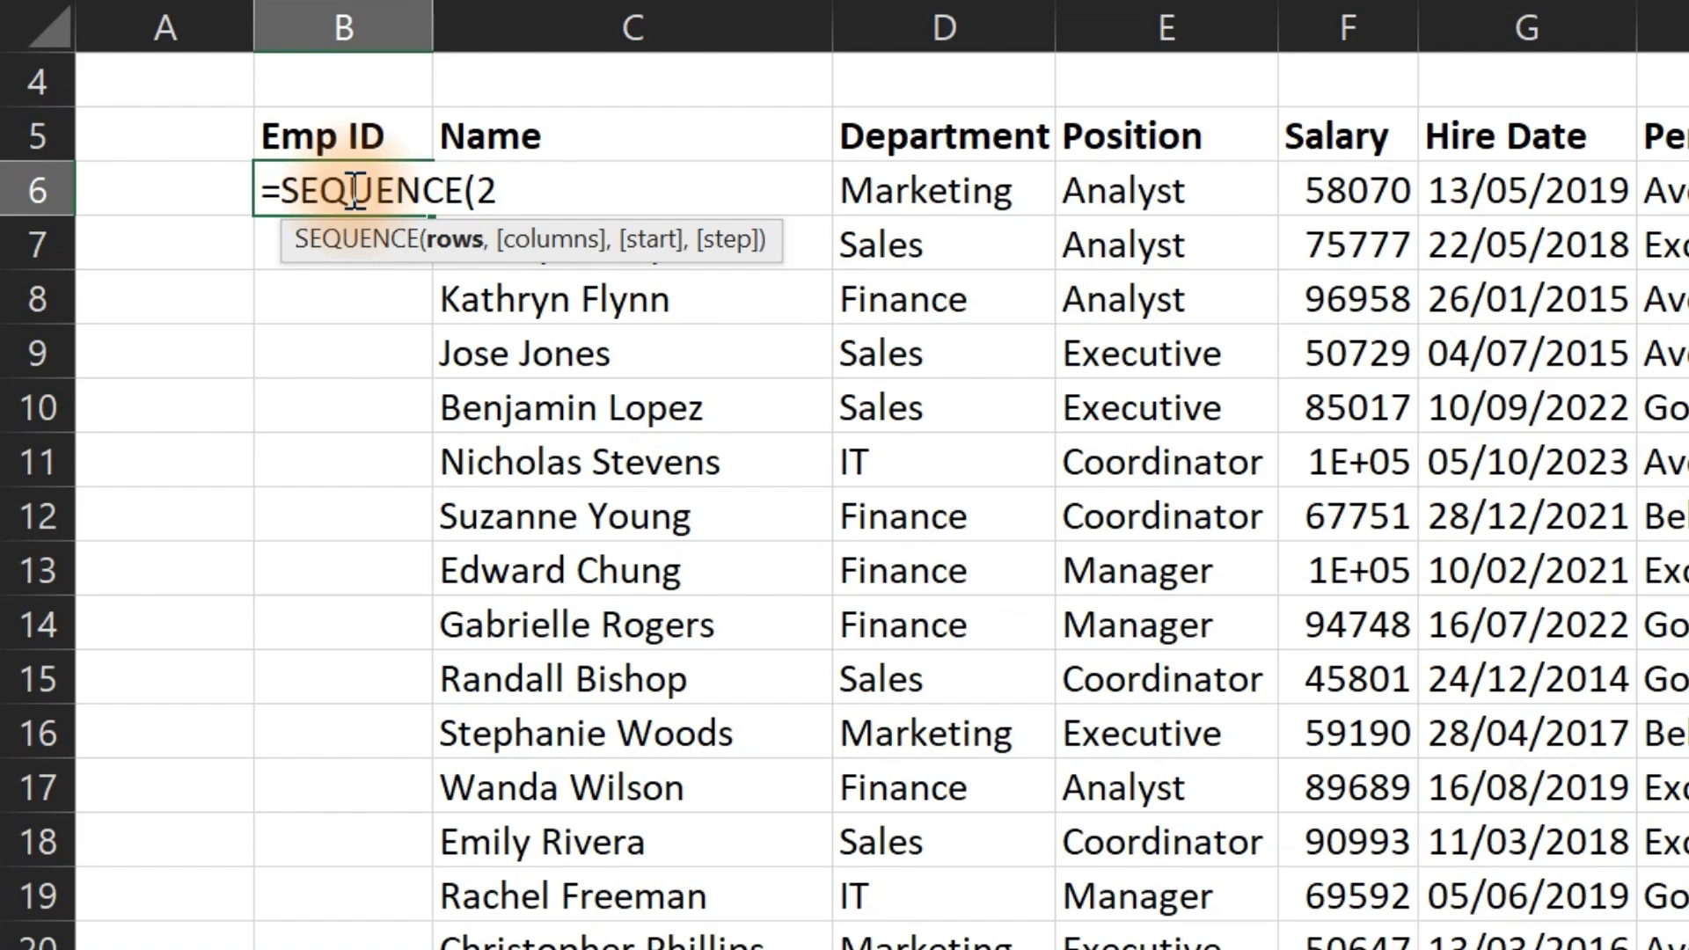
pyautogui.write('00)')
pyautogui.press('Return')
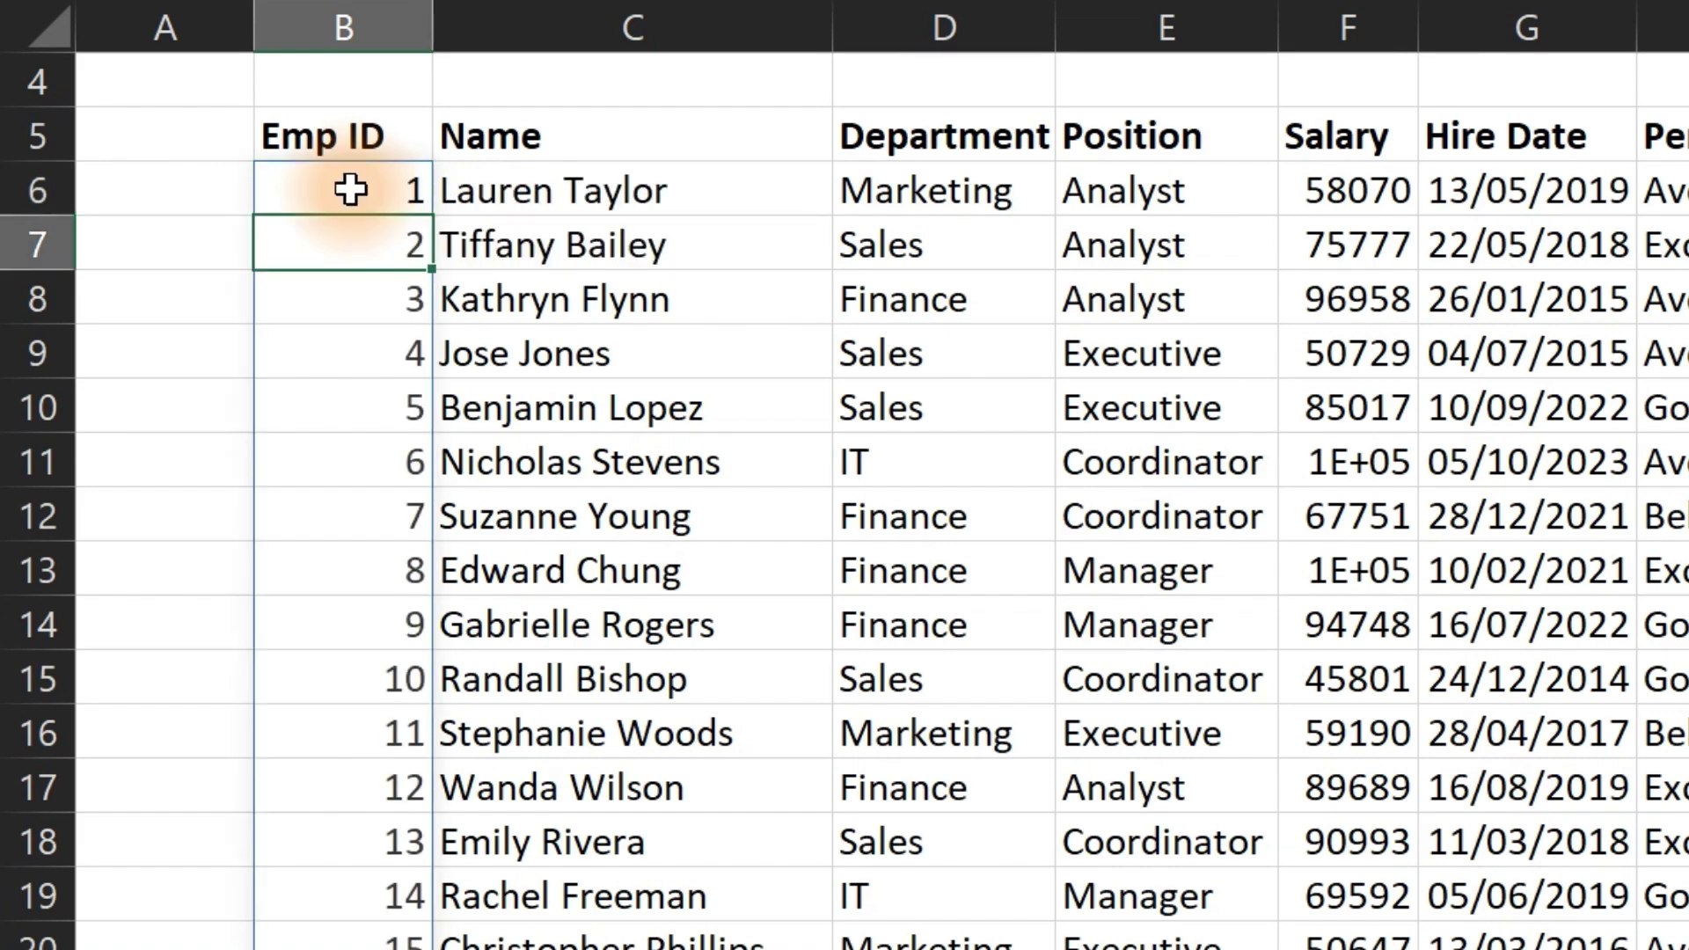
pyautogui.click(328, 284)
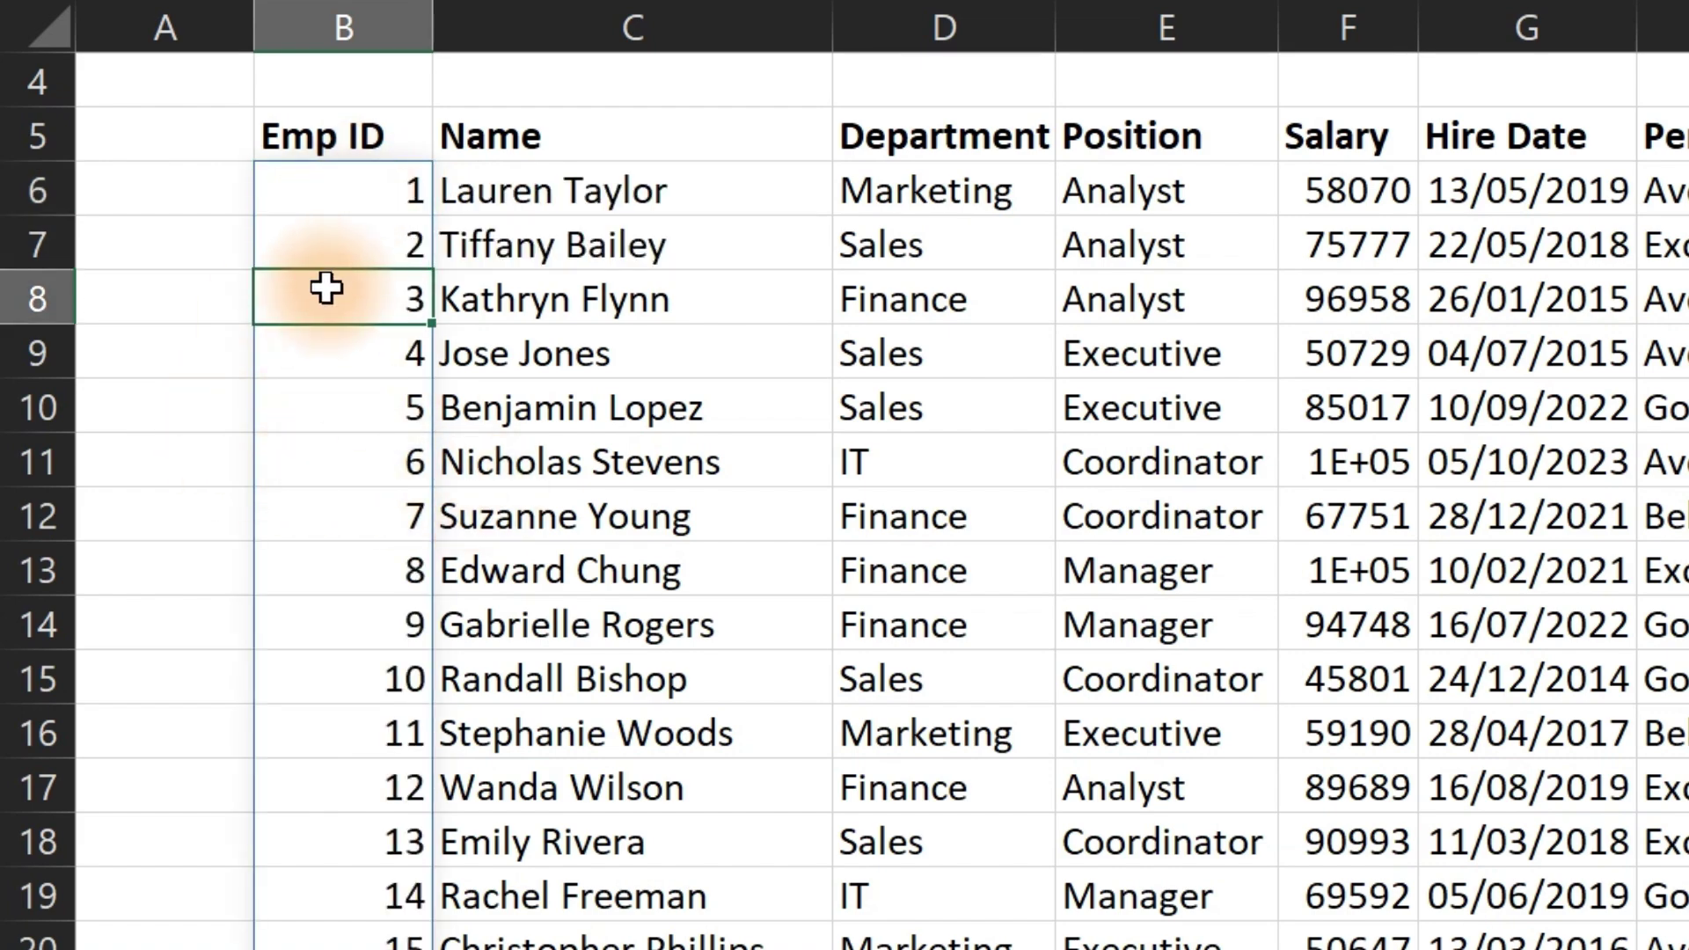
pyautogui.hotkey('ctrl', 'shift', 'Down')
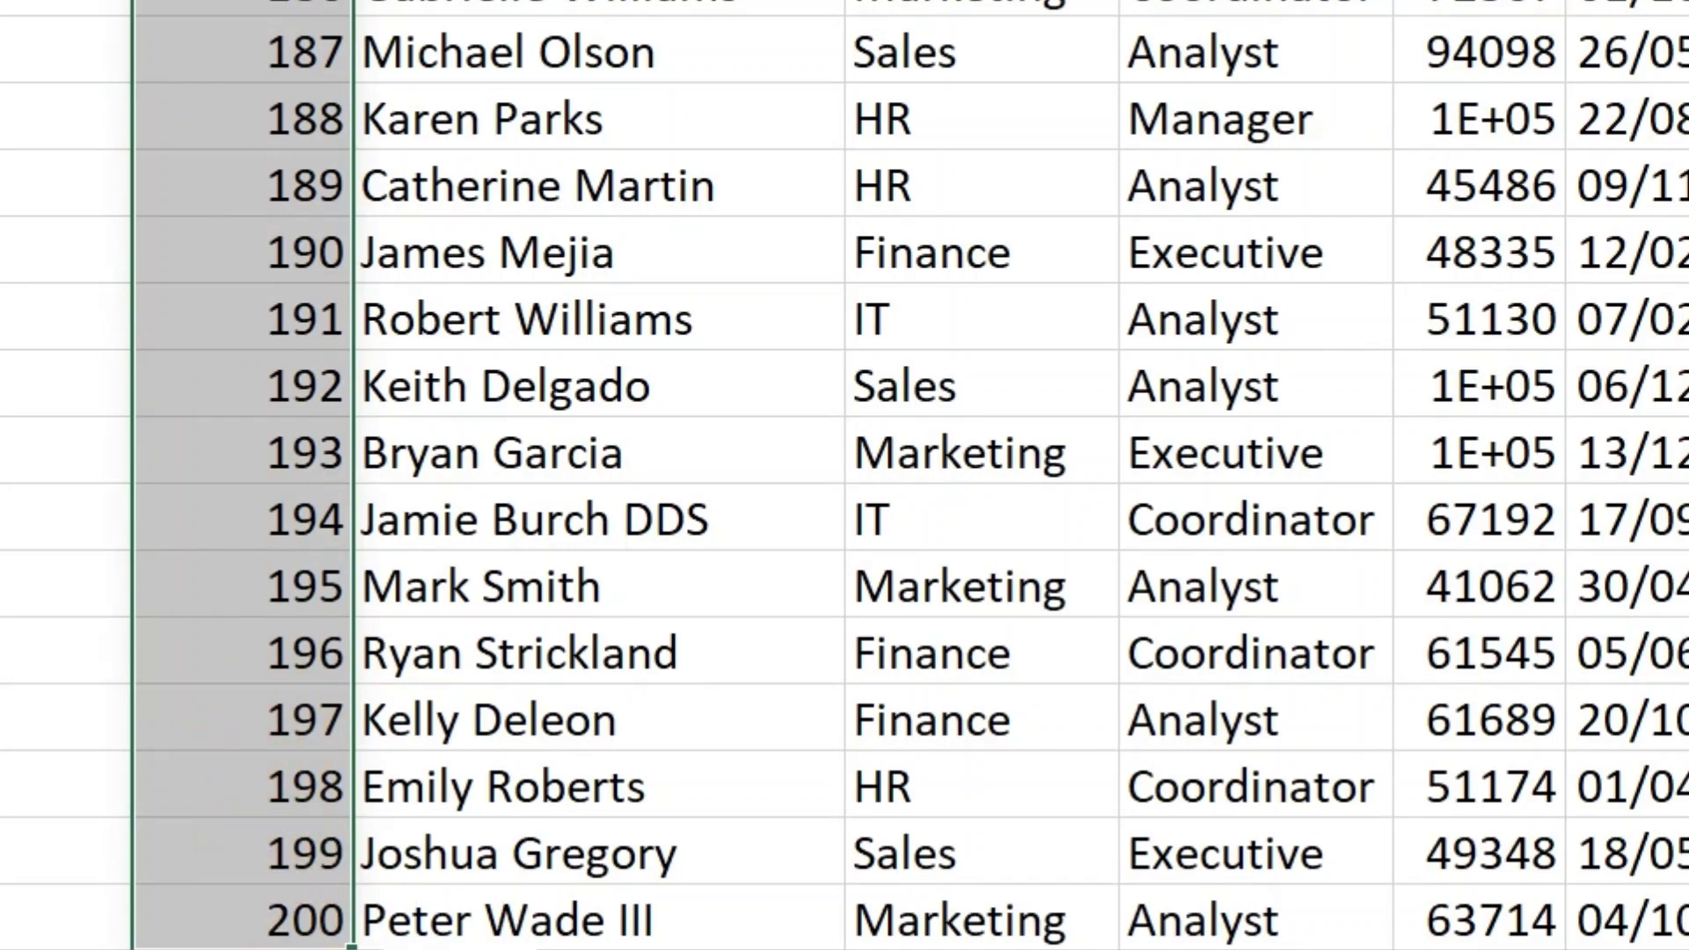
pyautogui.hotkey('ctrl', 'BackSpace')
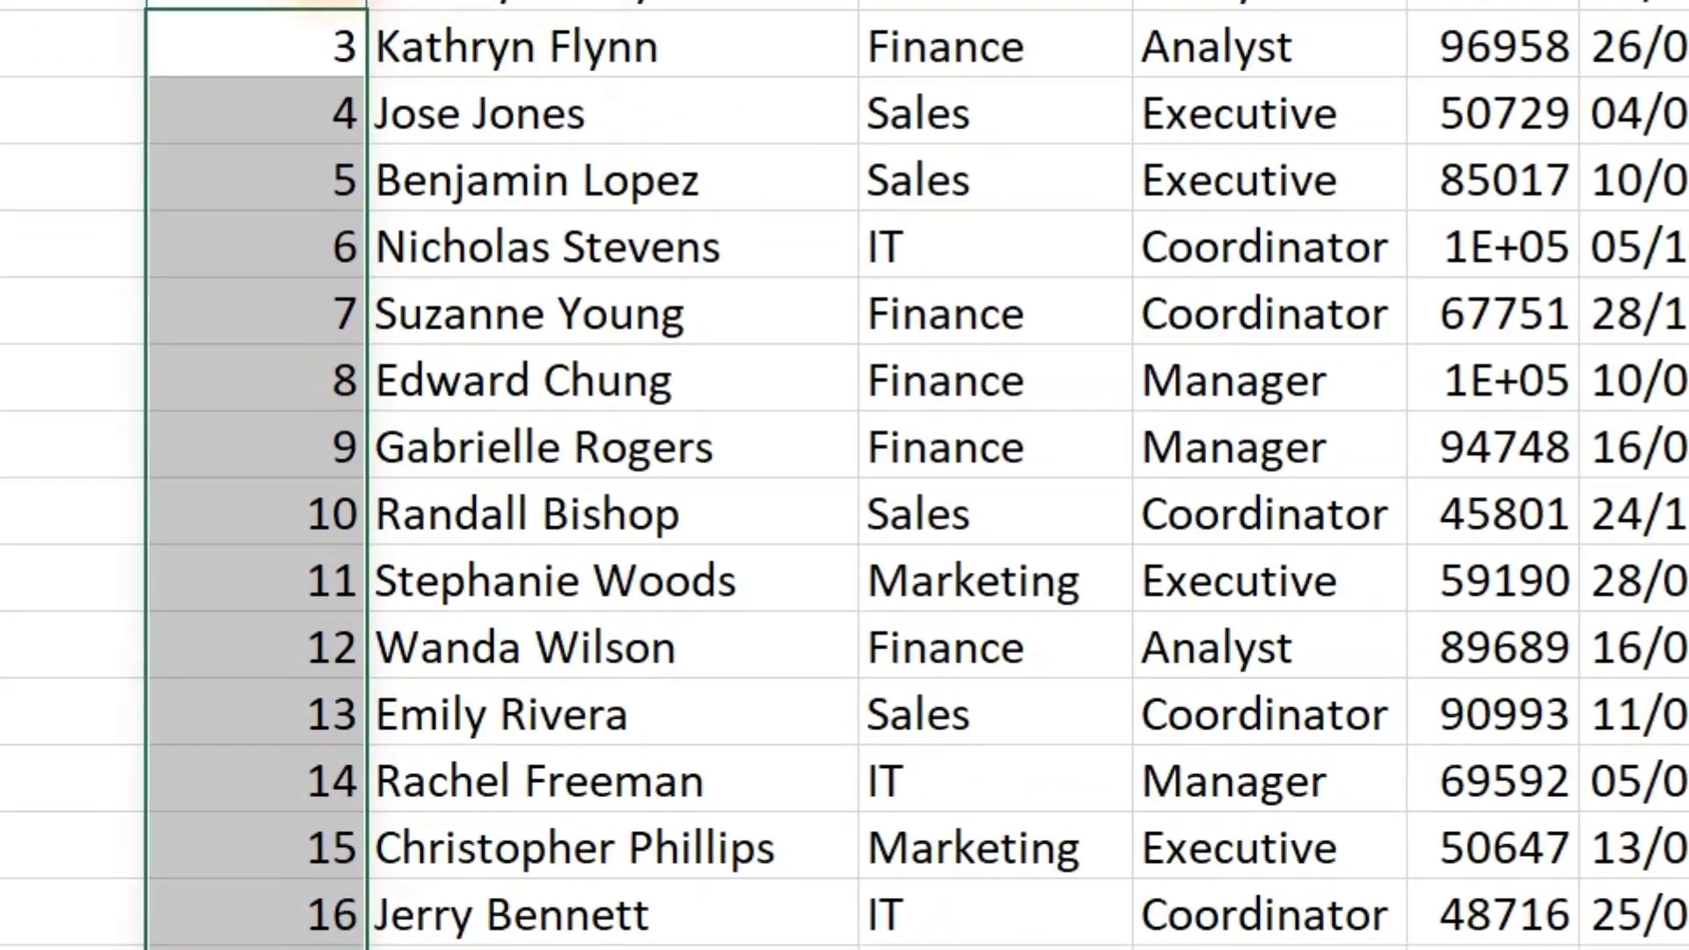
# Edit the B6 formula to ="Emp"&SEQUENCE(200)+234 so IDs start at Emp235
pyautogui.click(189, 31)
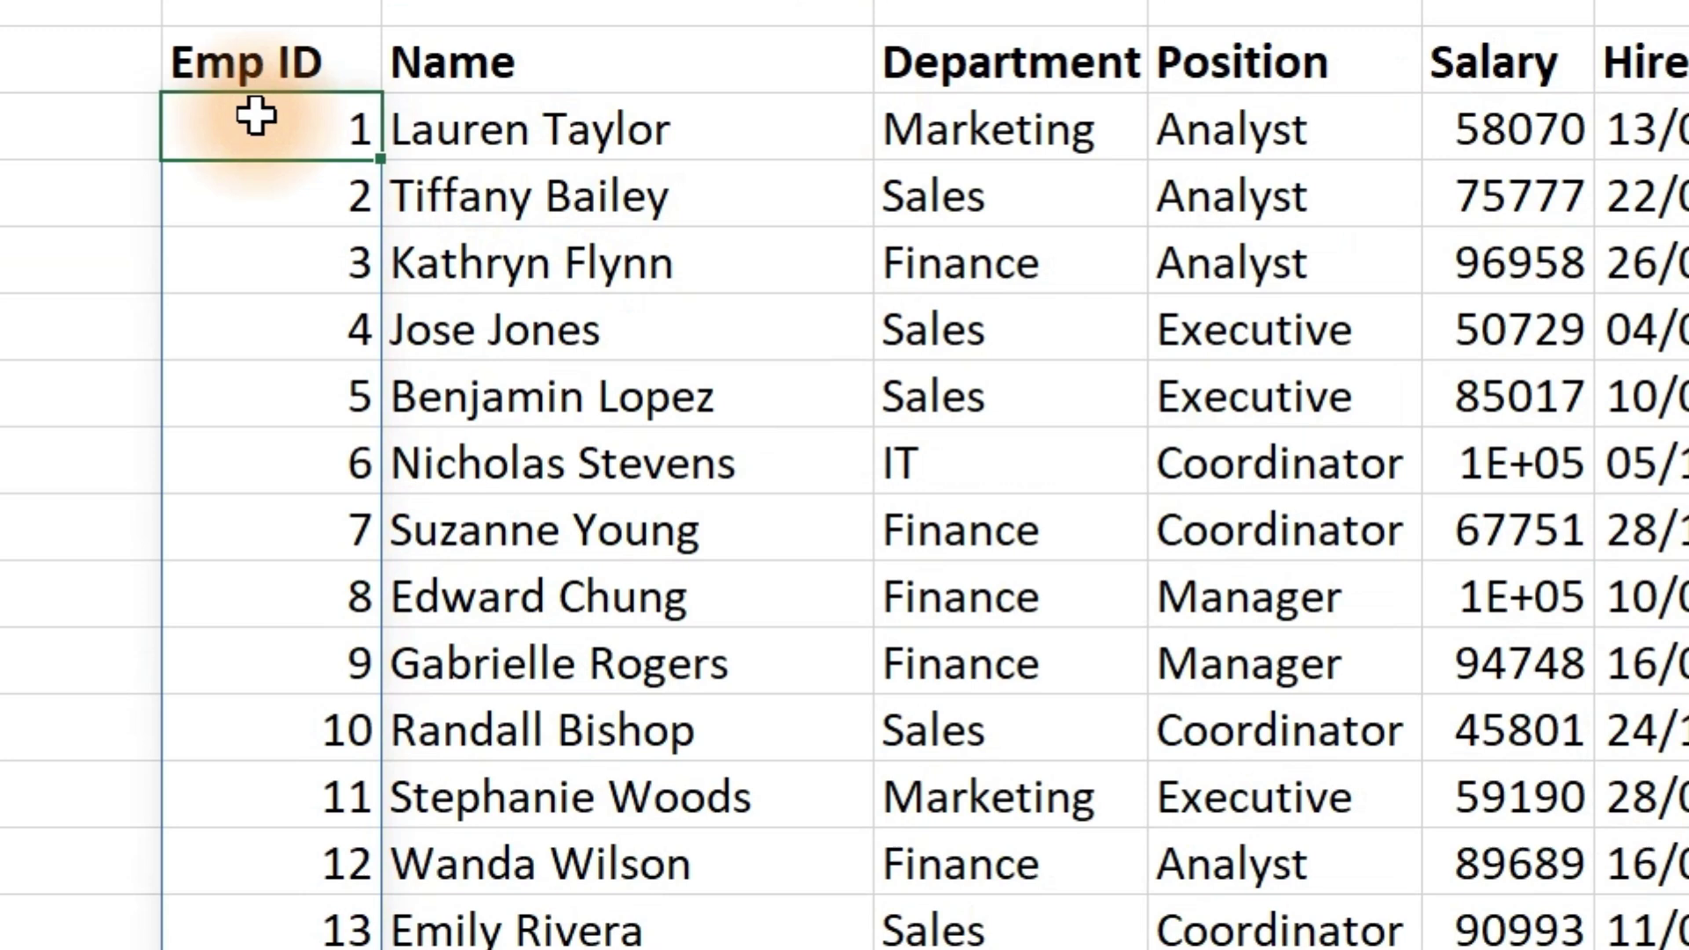
pyautogui.doubleClick(188, 91)
pyautogui.click(197, 130)
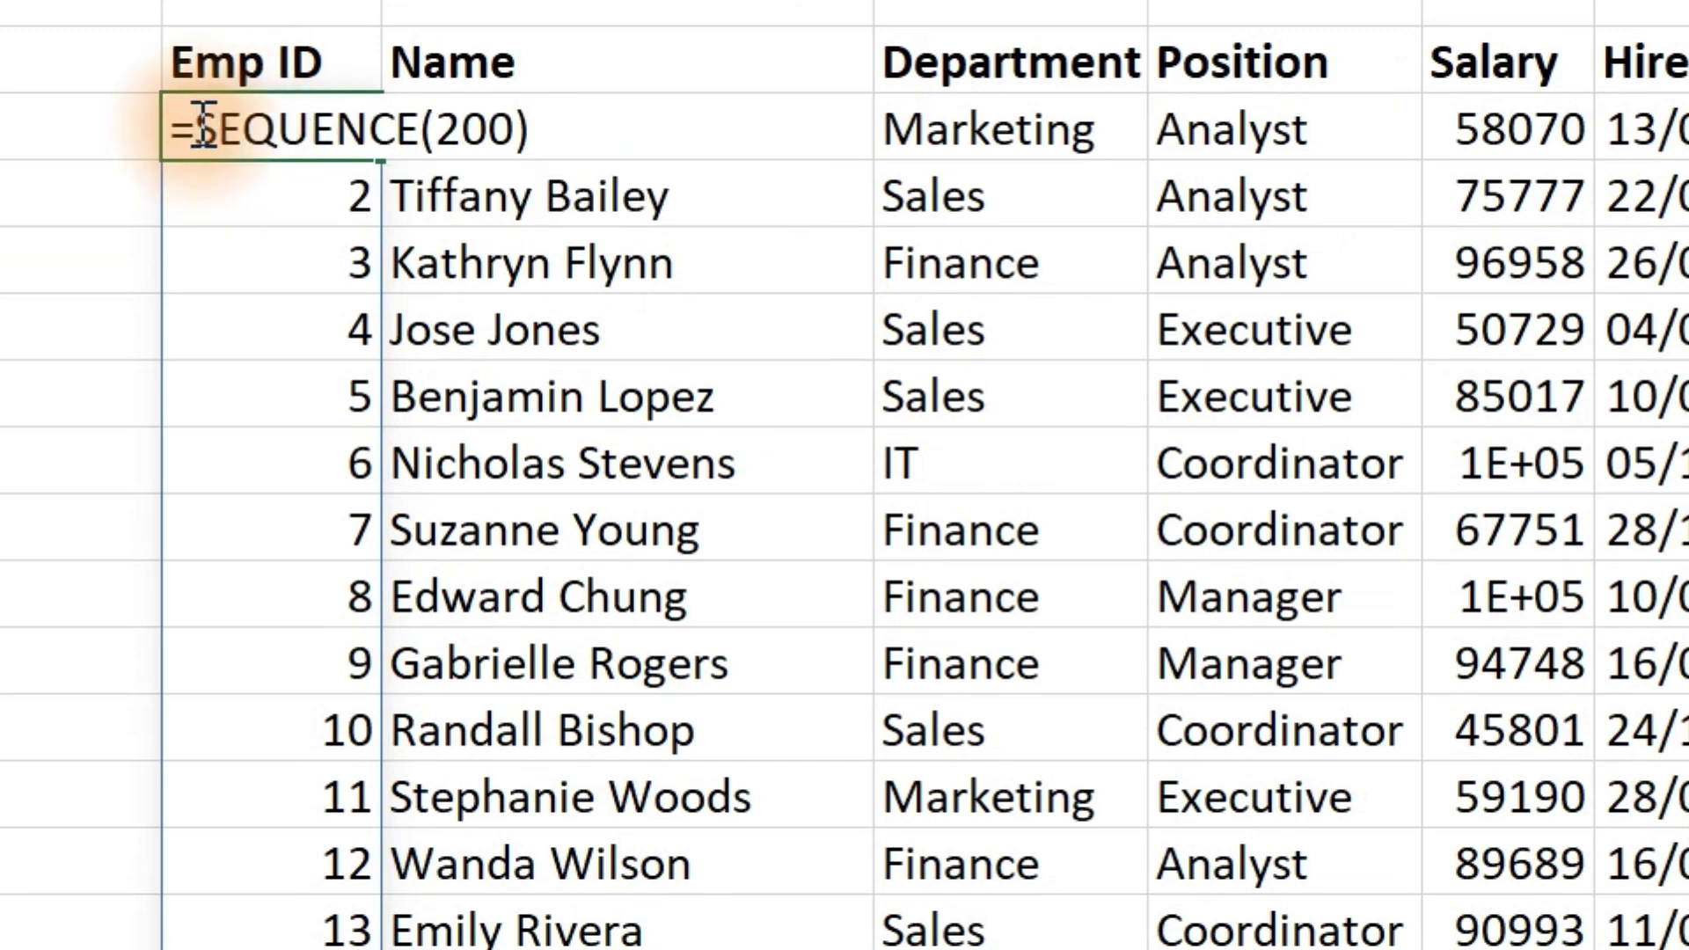
pyautogui.write('"')
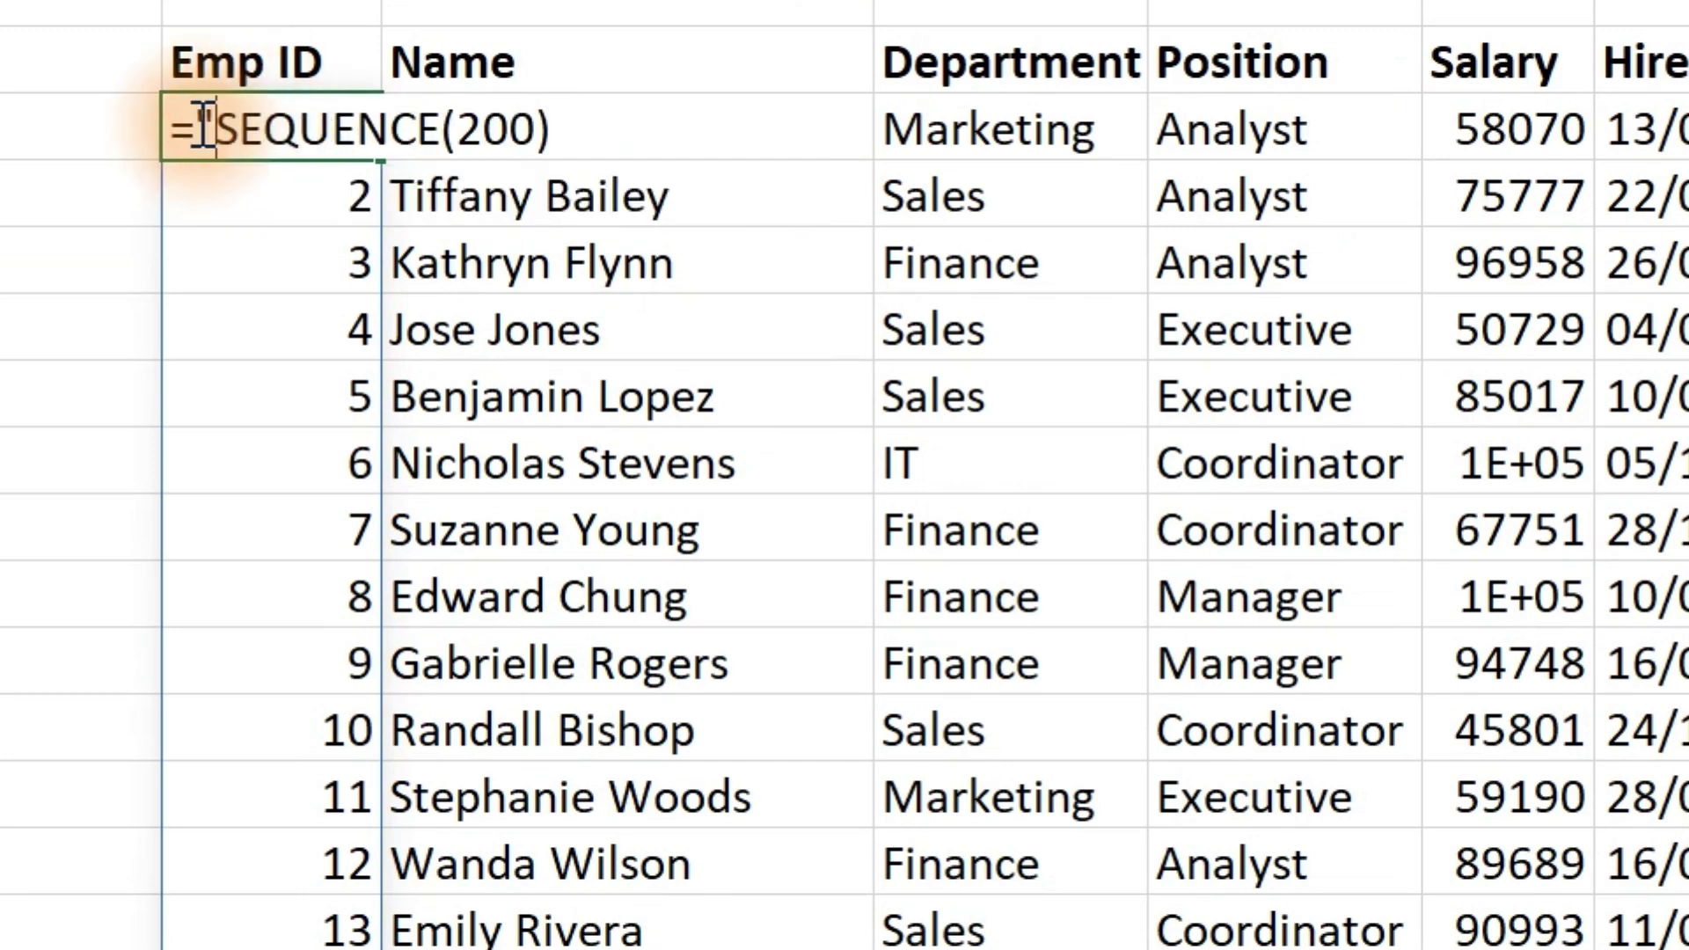
pyautogui.write('Emp')
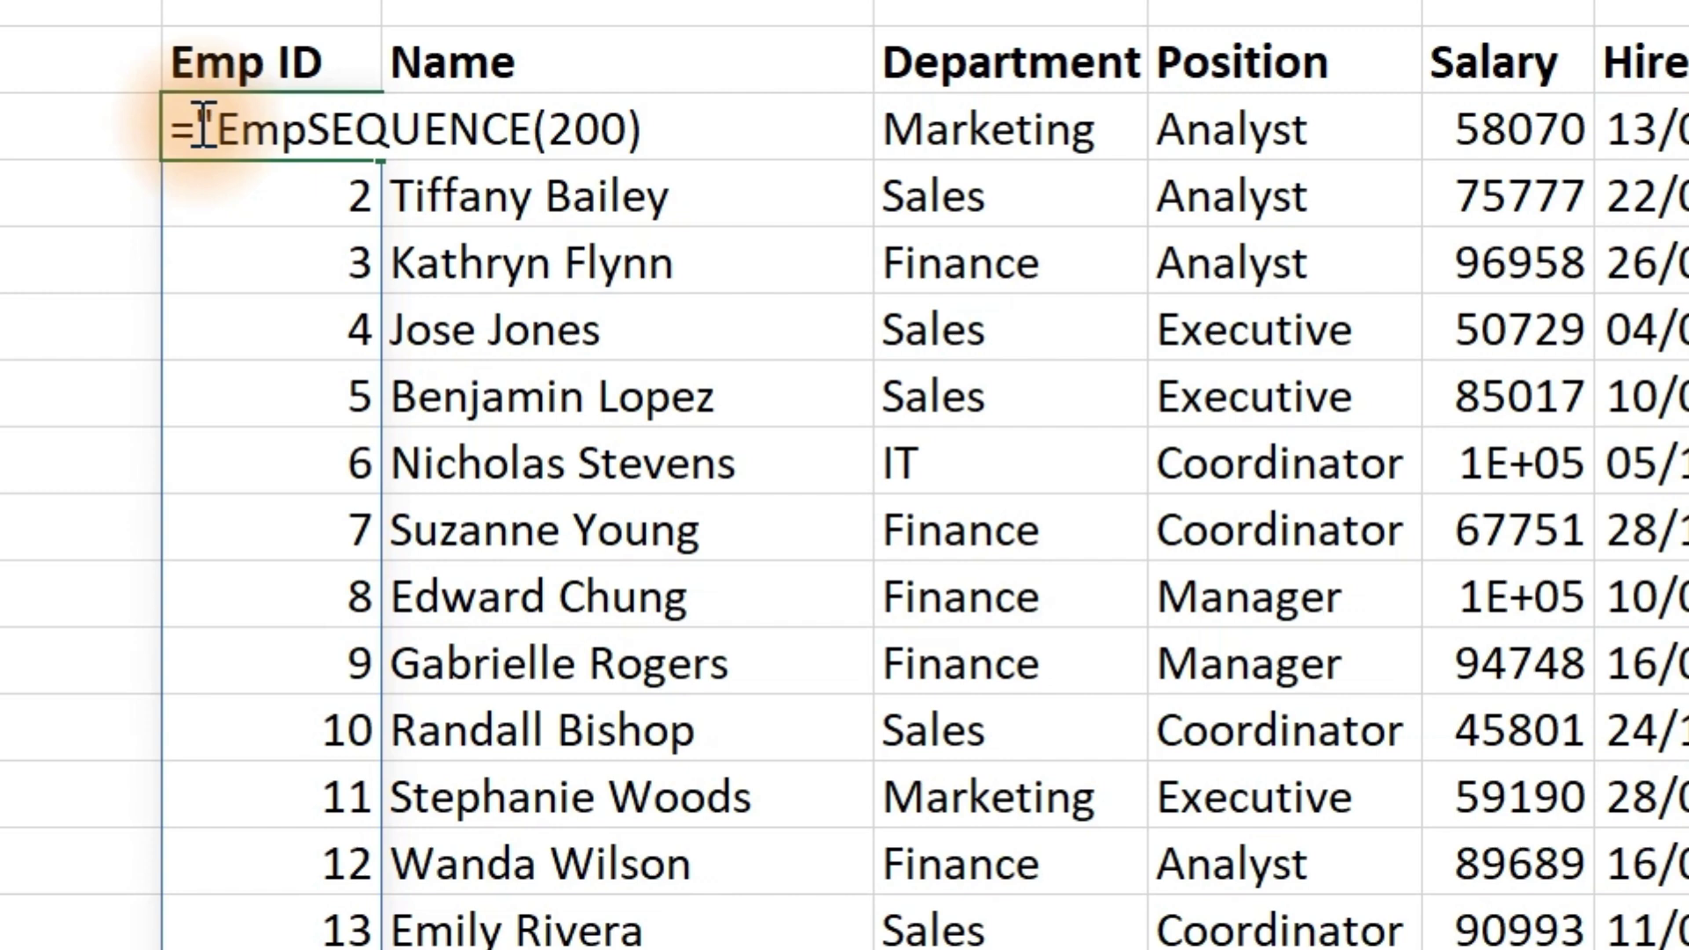
pyautogui.write('"')
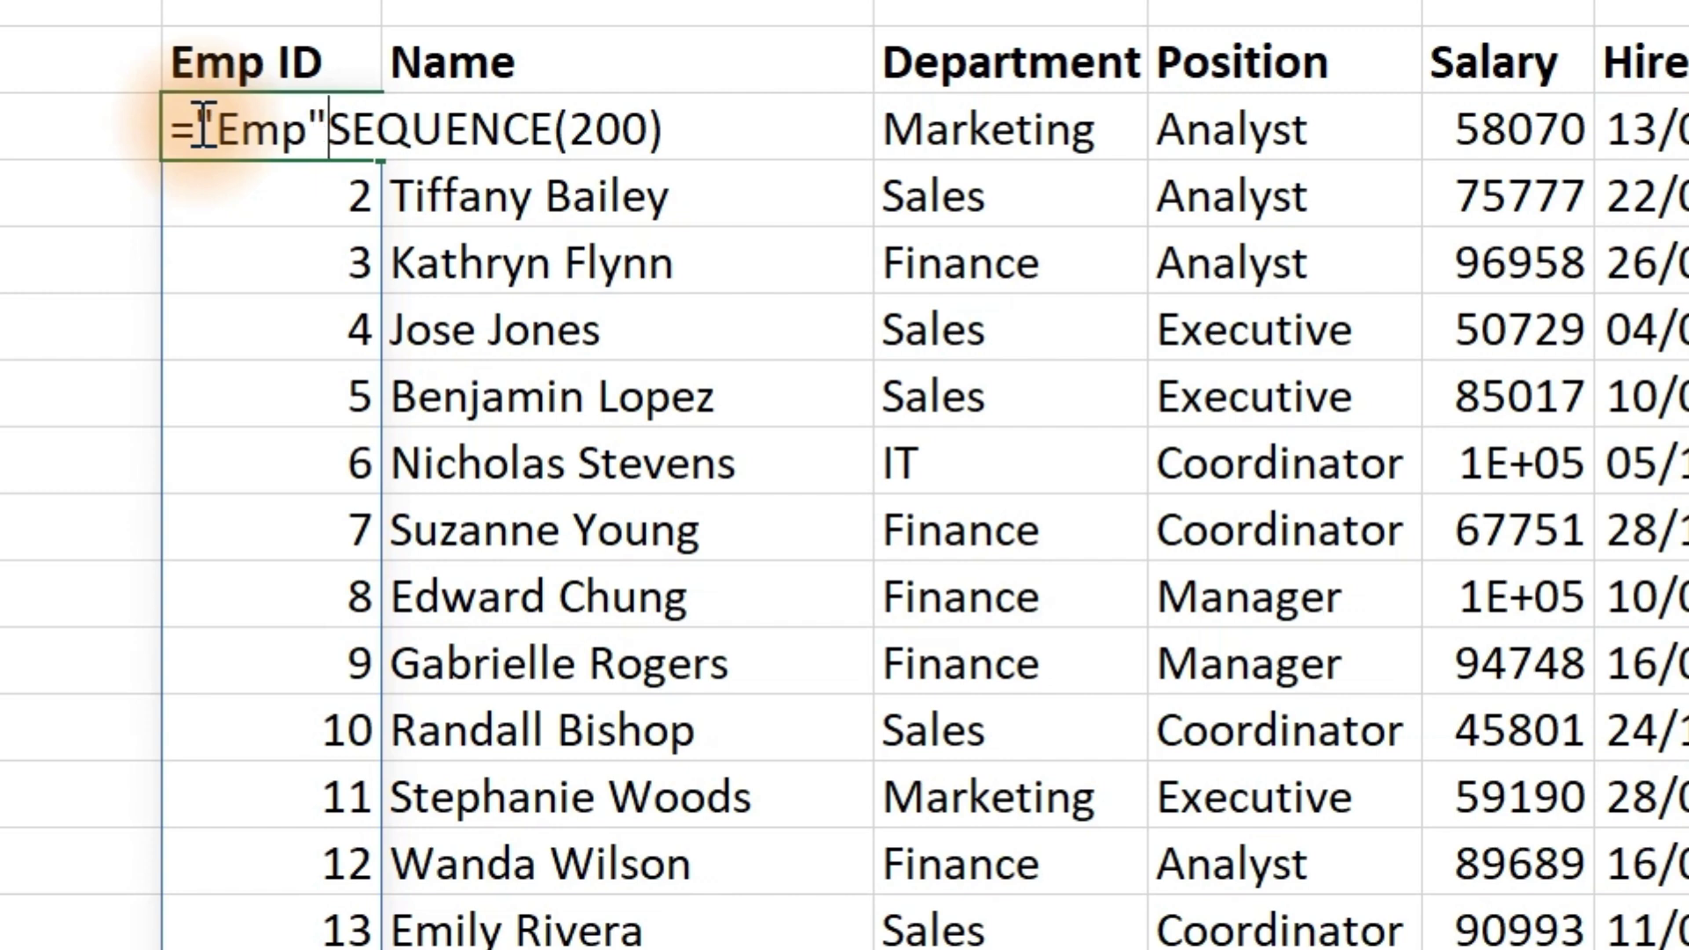
pyautogui.write('&')
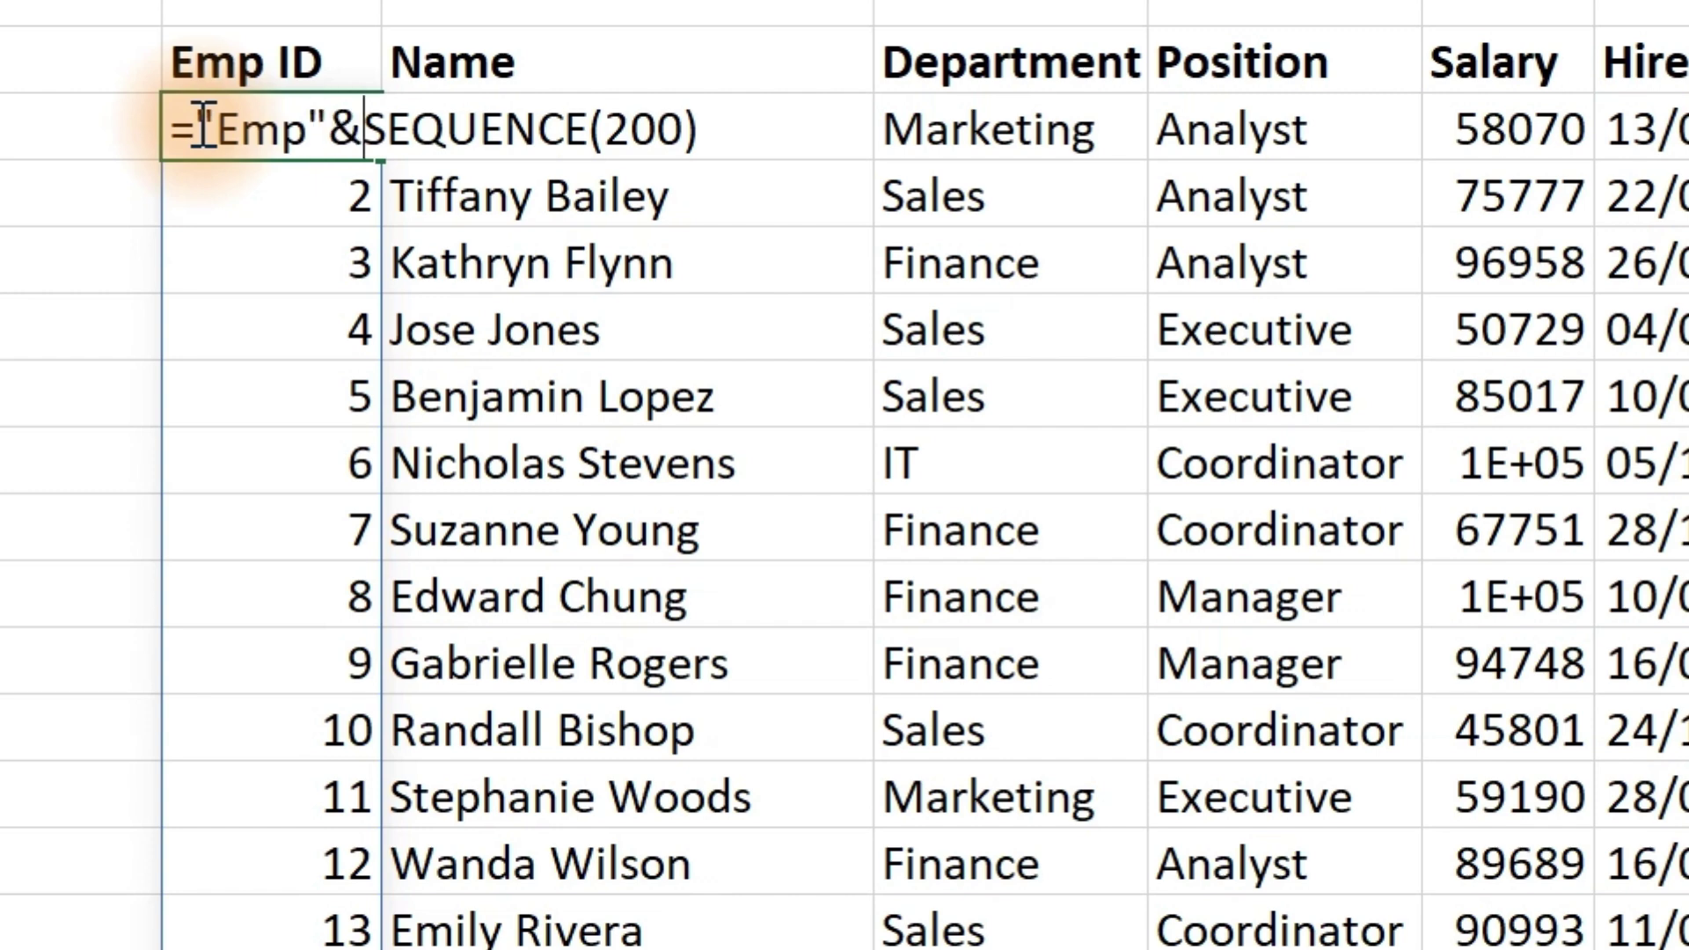
pyautogui.click(717, 130)
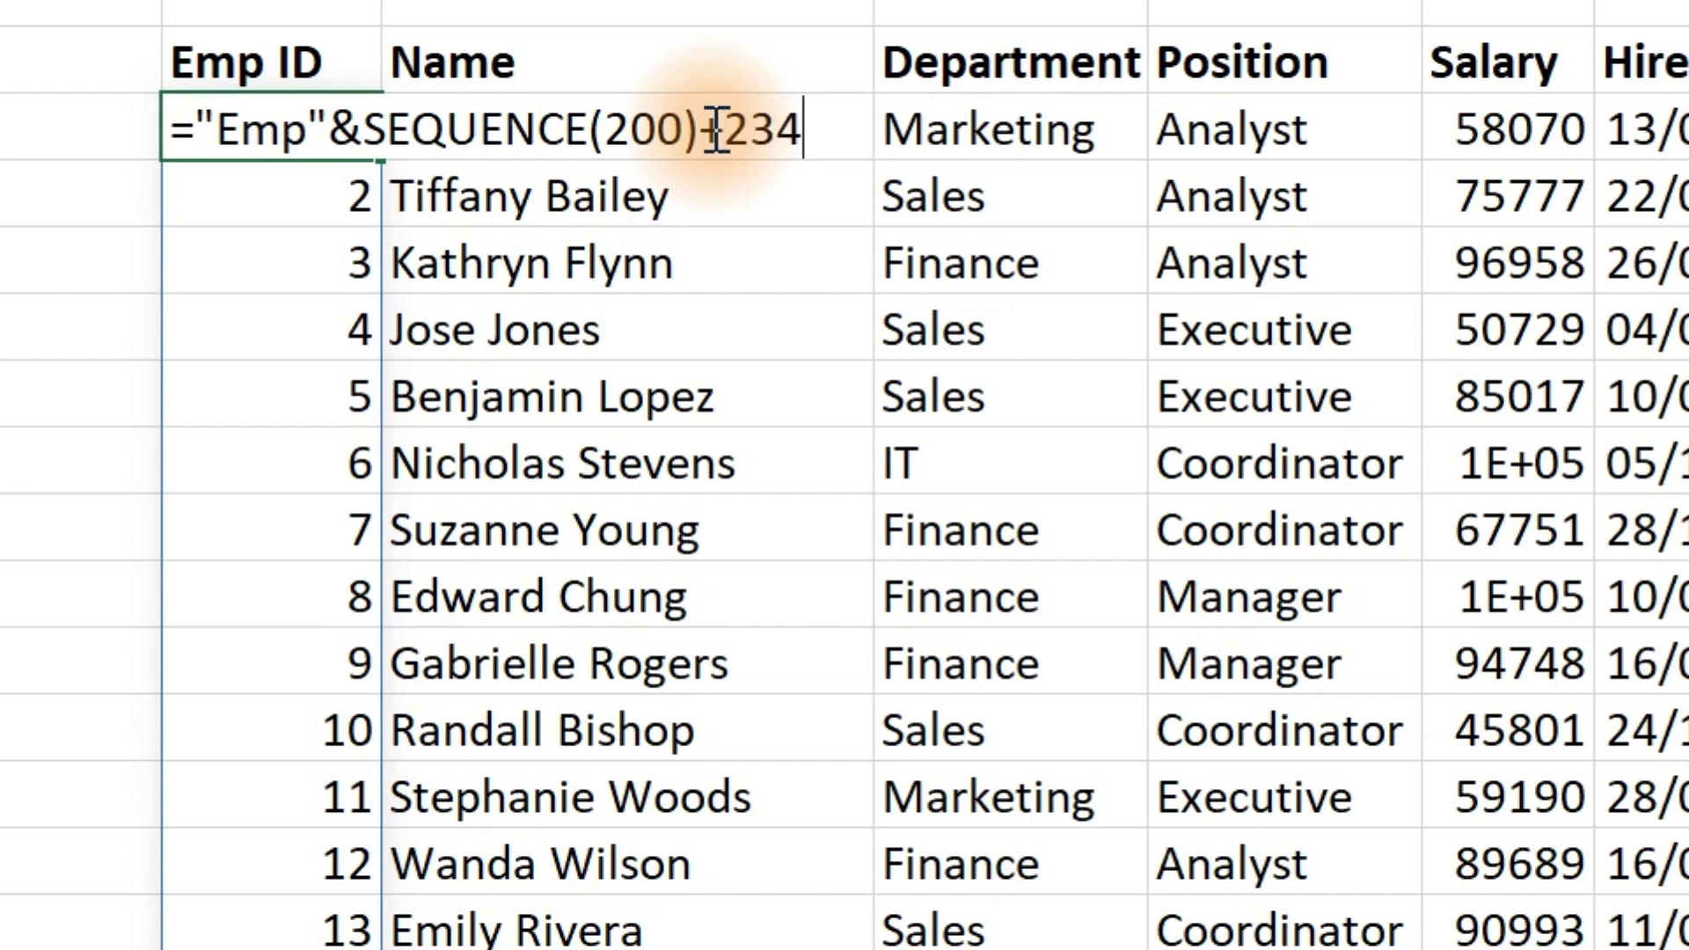
pyautogui.press('Return')
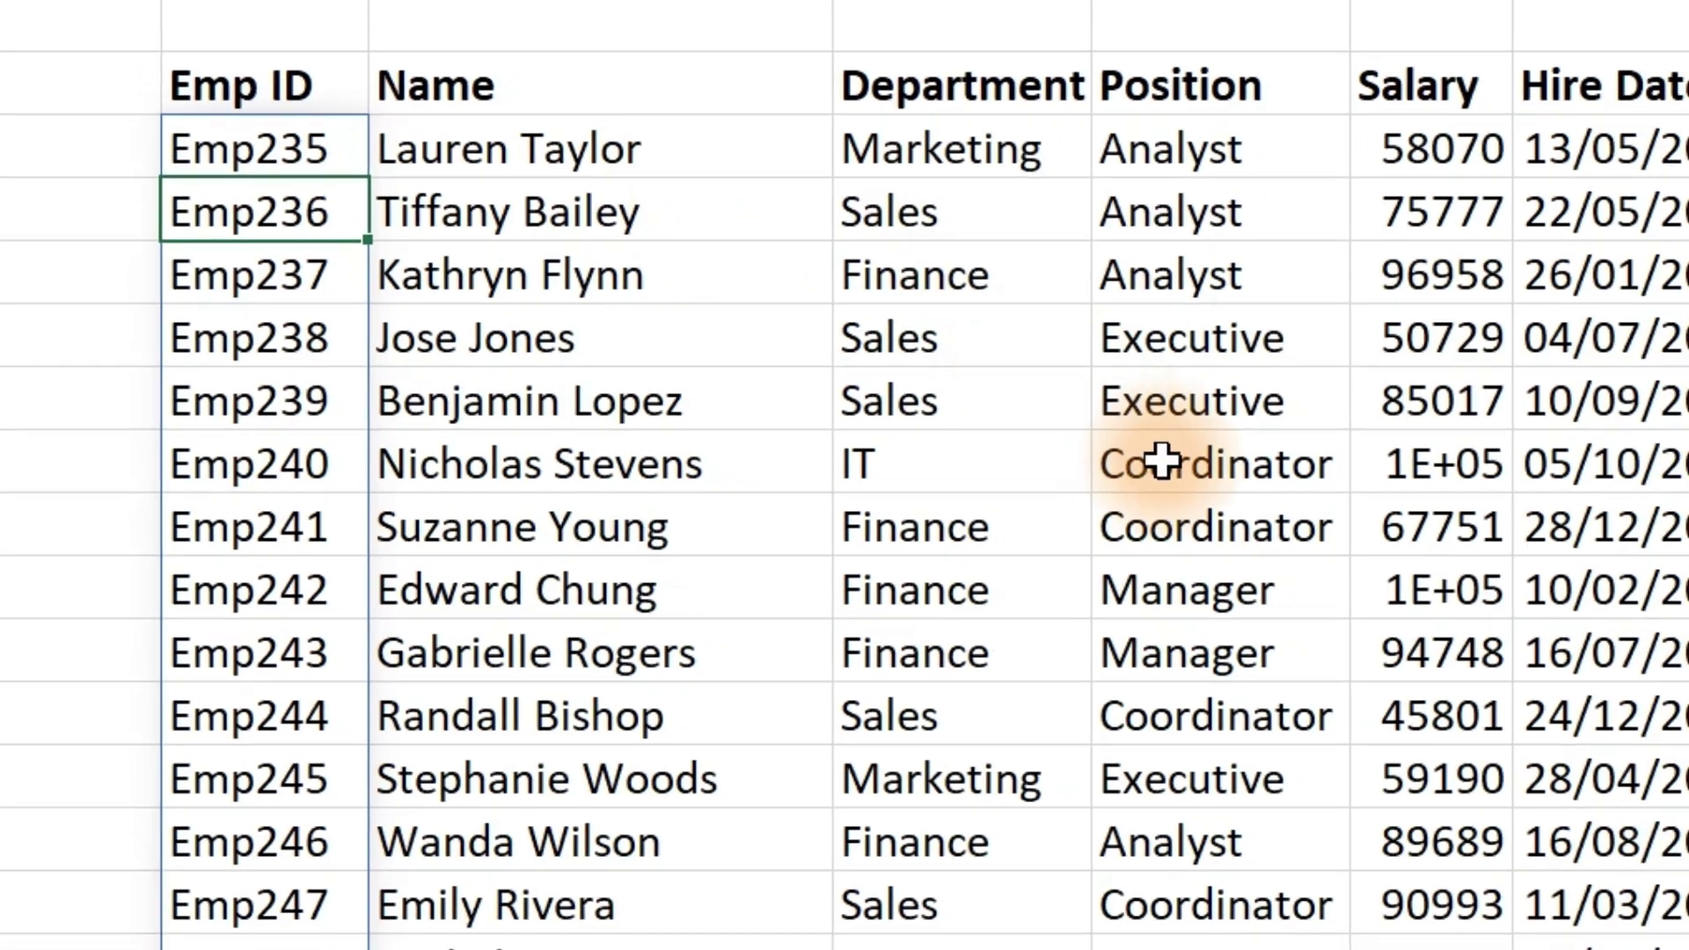
# Create a table from the employee data, then undo it so the spilled Emp IDs return
pyautogui.click(1217, 463)
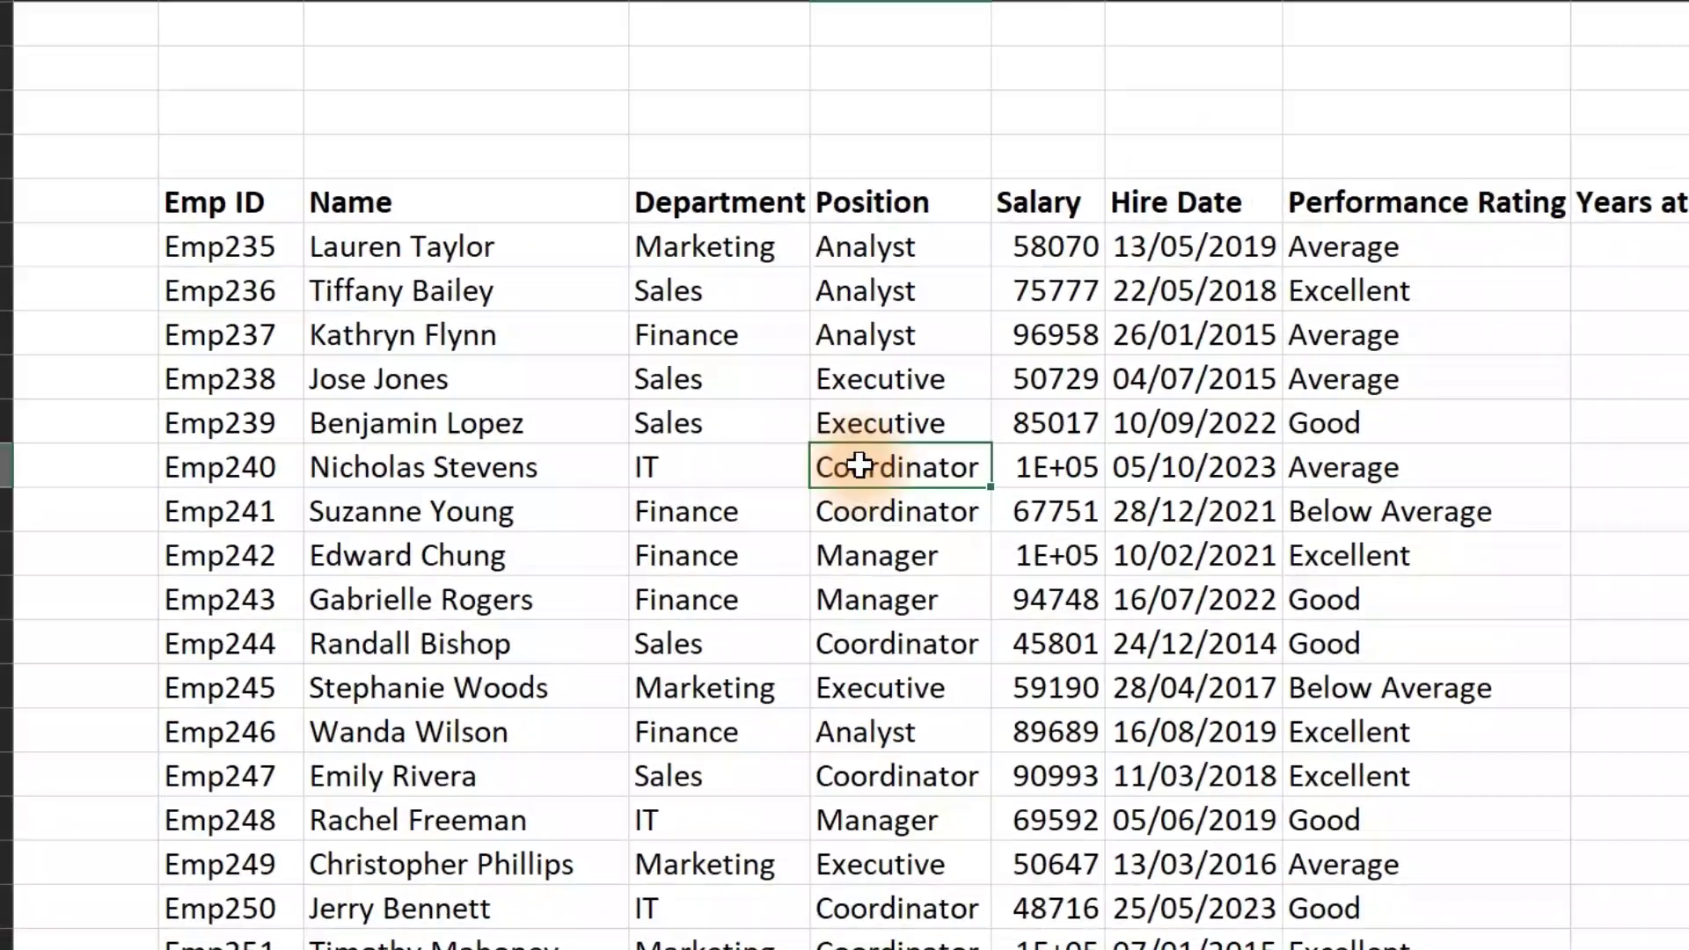
pyautogui.hotkey('ctrl', 't')
pyautogui.click(986, 406)
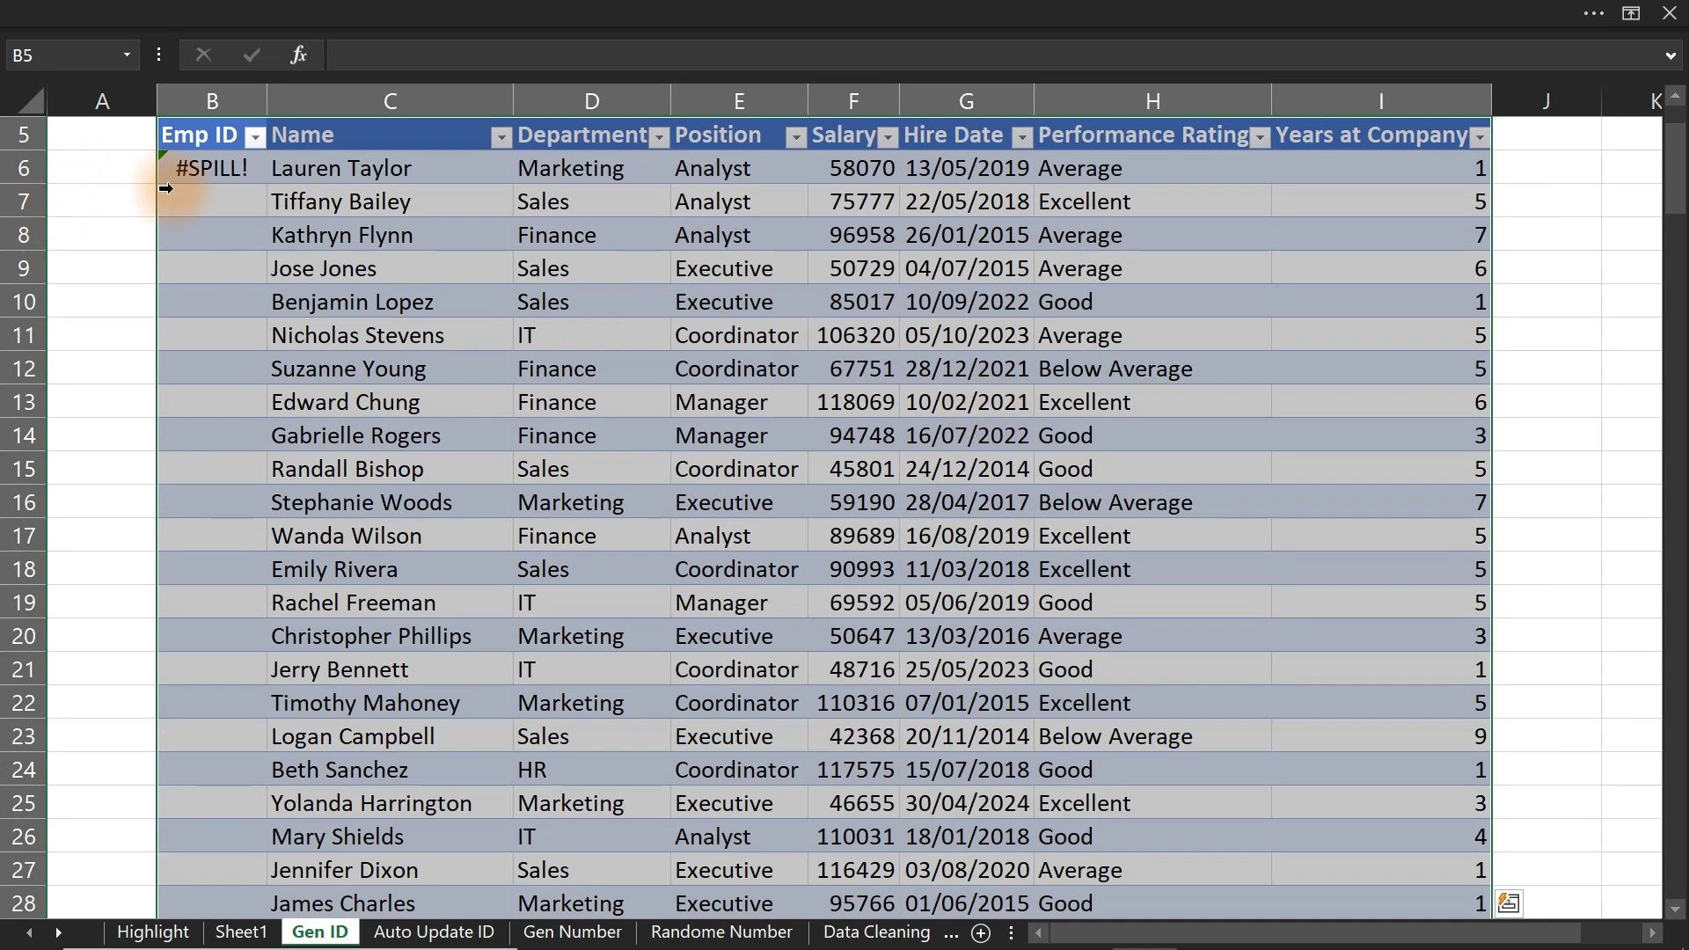
pyautogui.click(212, 166)
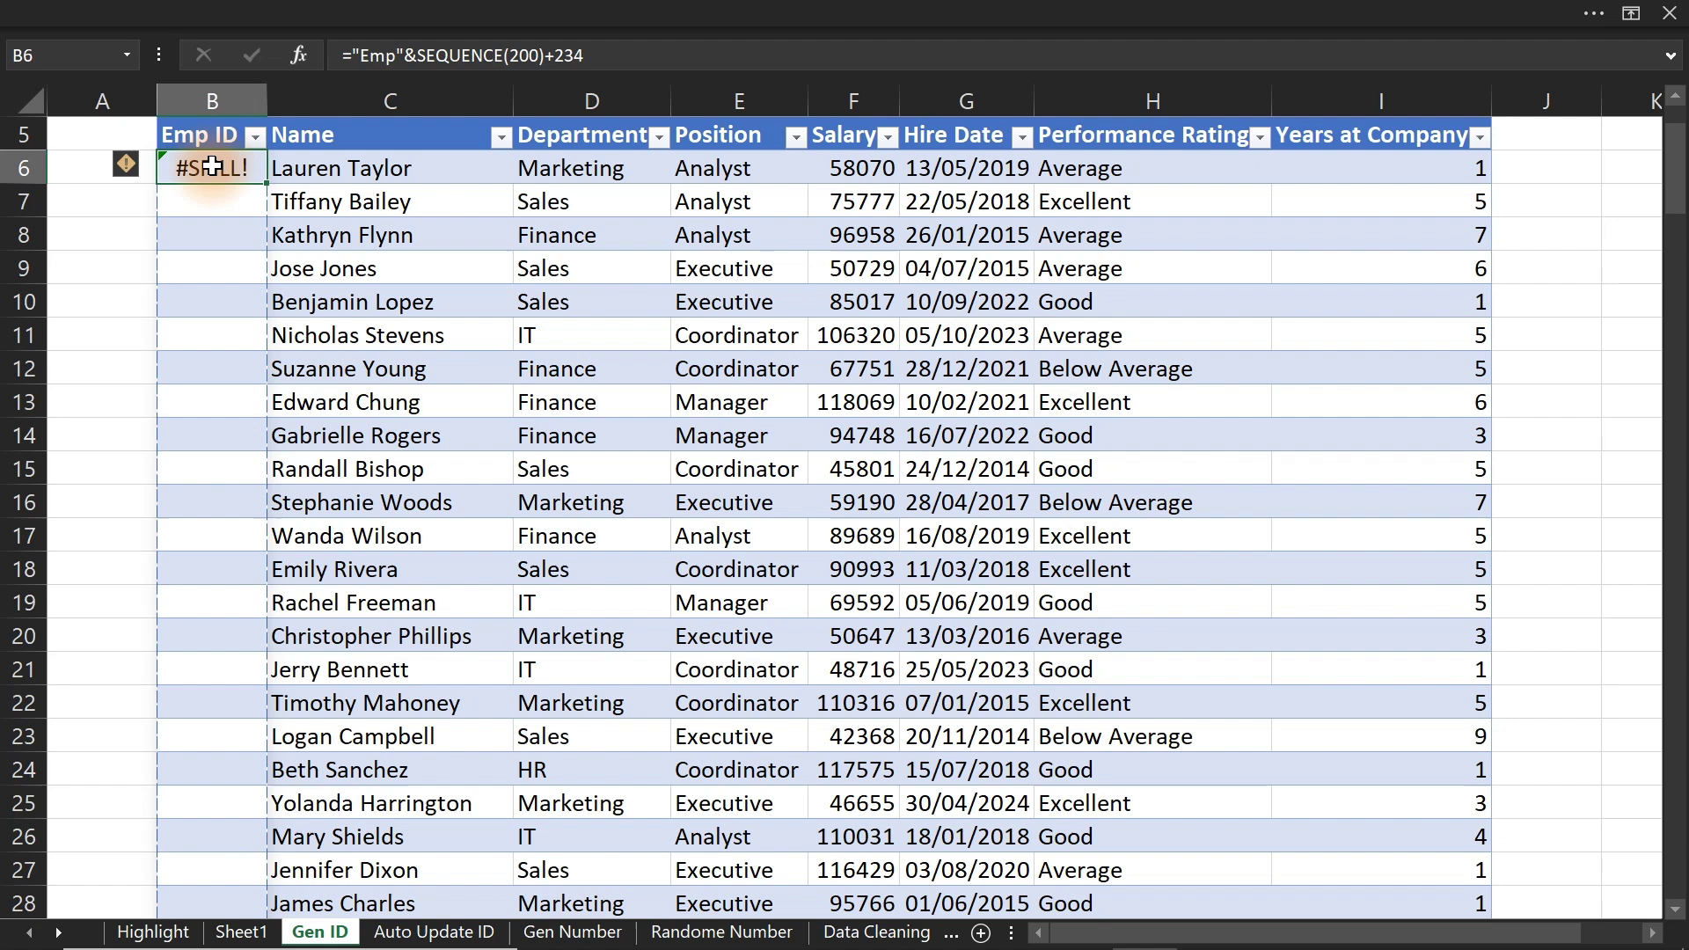
pyautogui.hotkey('ctrl', 'z')
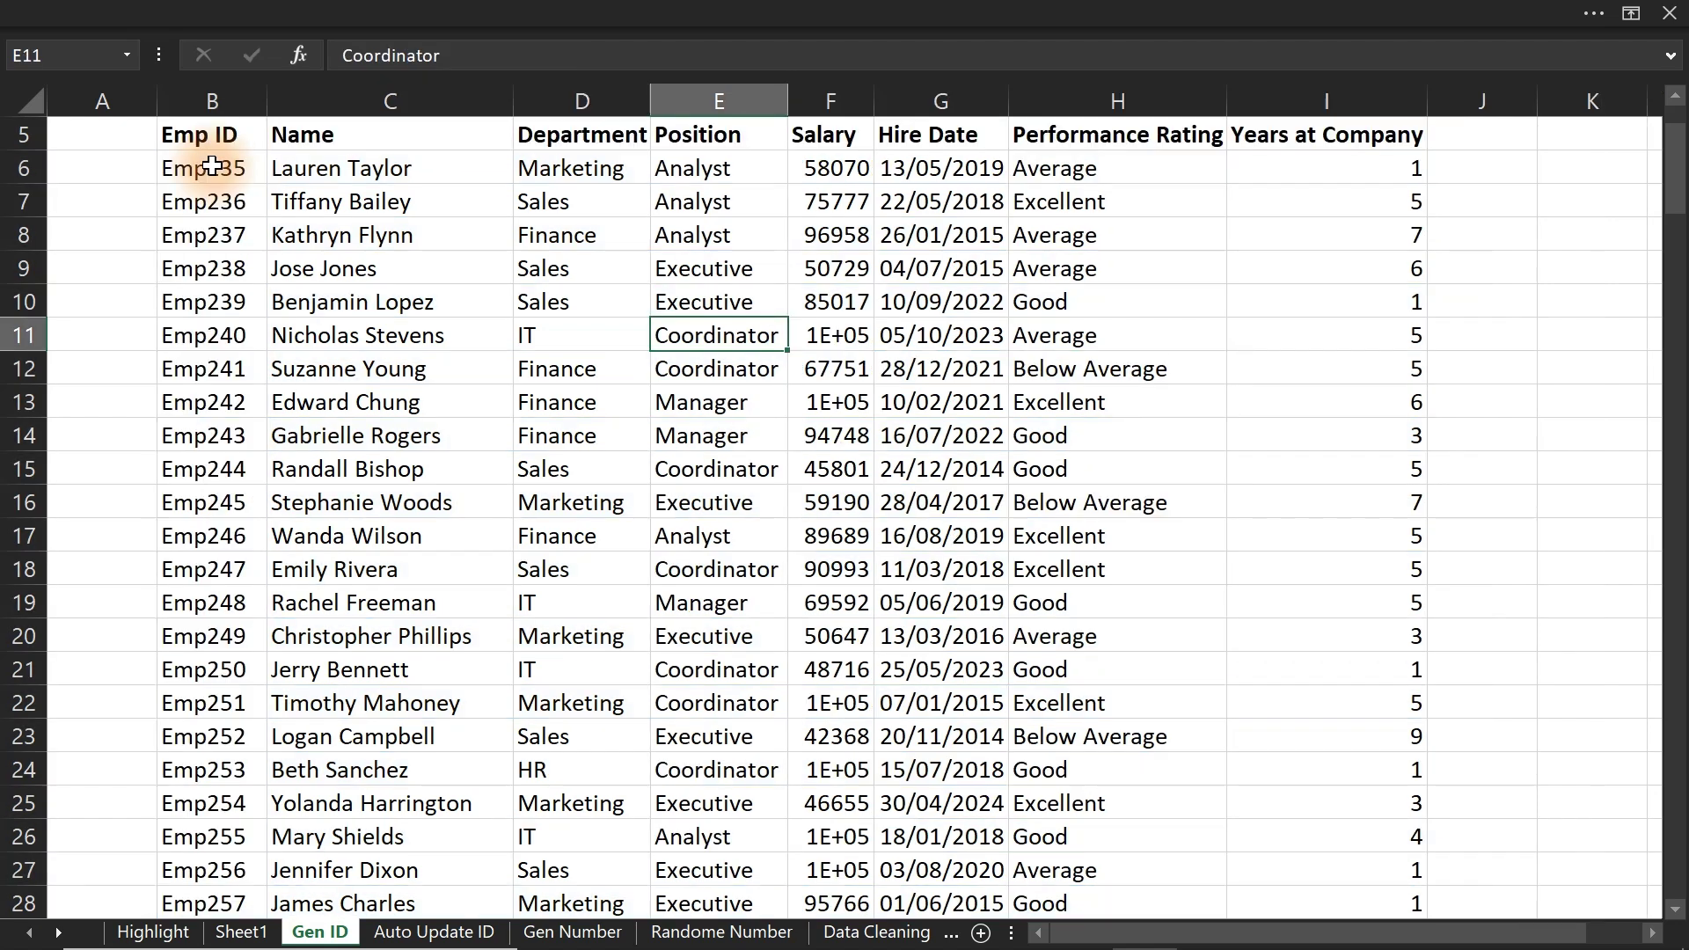
# Copy the Emp ID column and paste it back as static values
pyautogui.click(208, 97)
pyautogui.hotkey('ctrl', 'c')
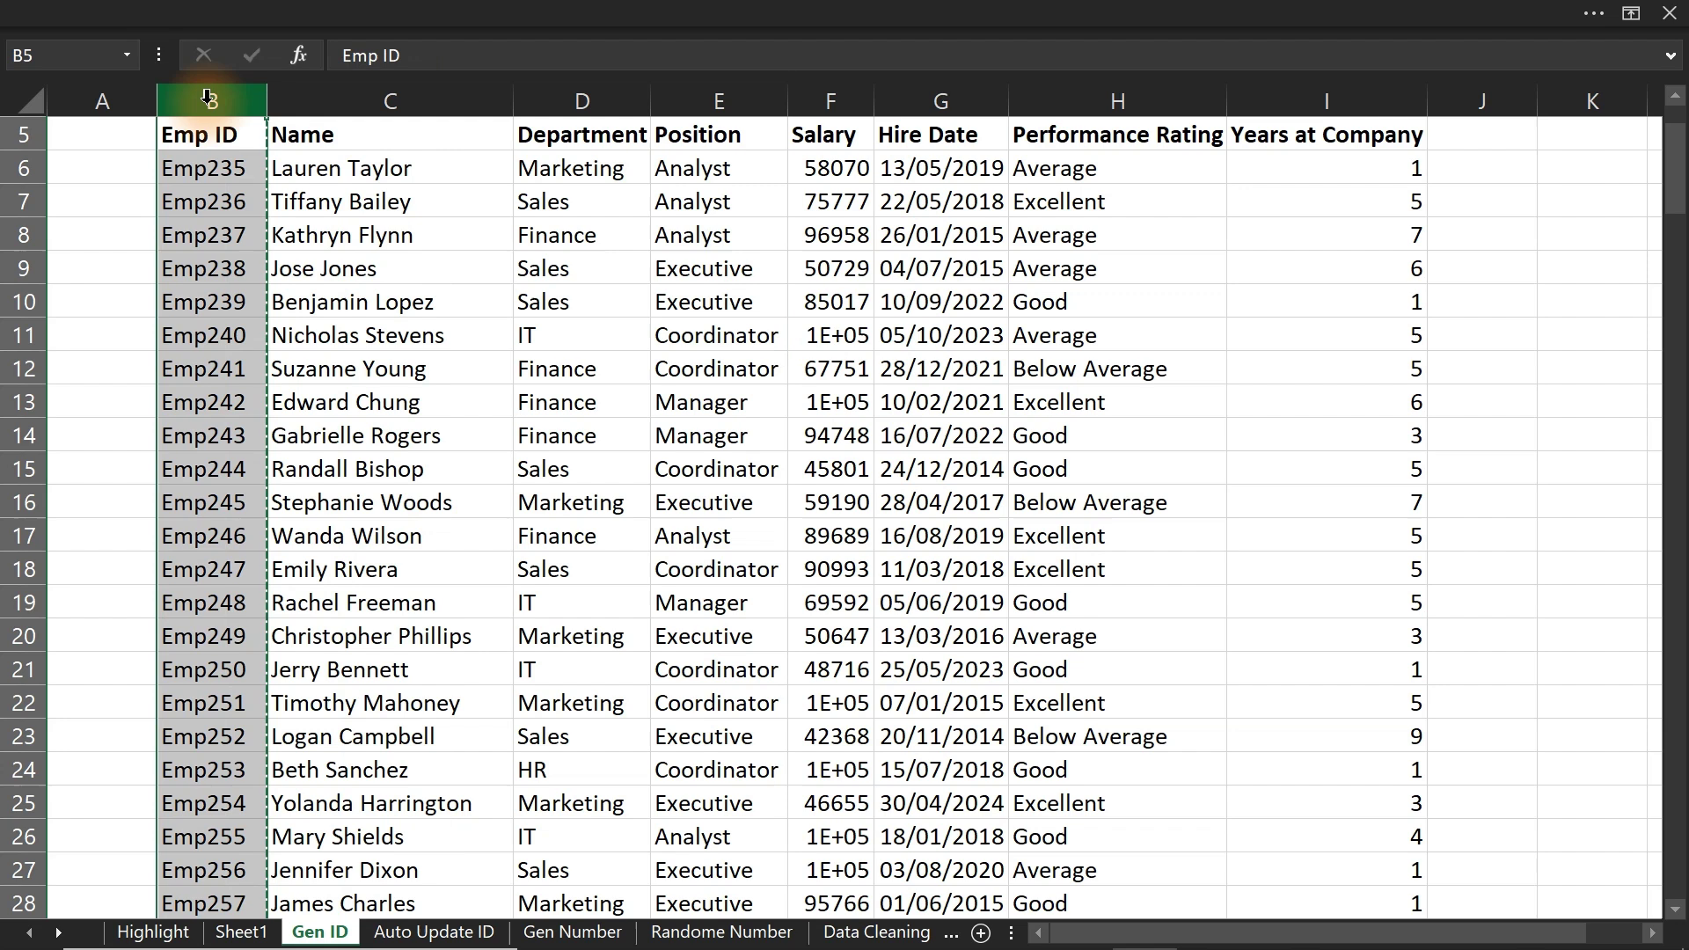
pyautogui.rightClick(210, 102)
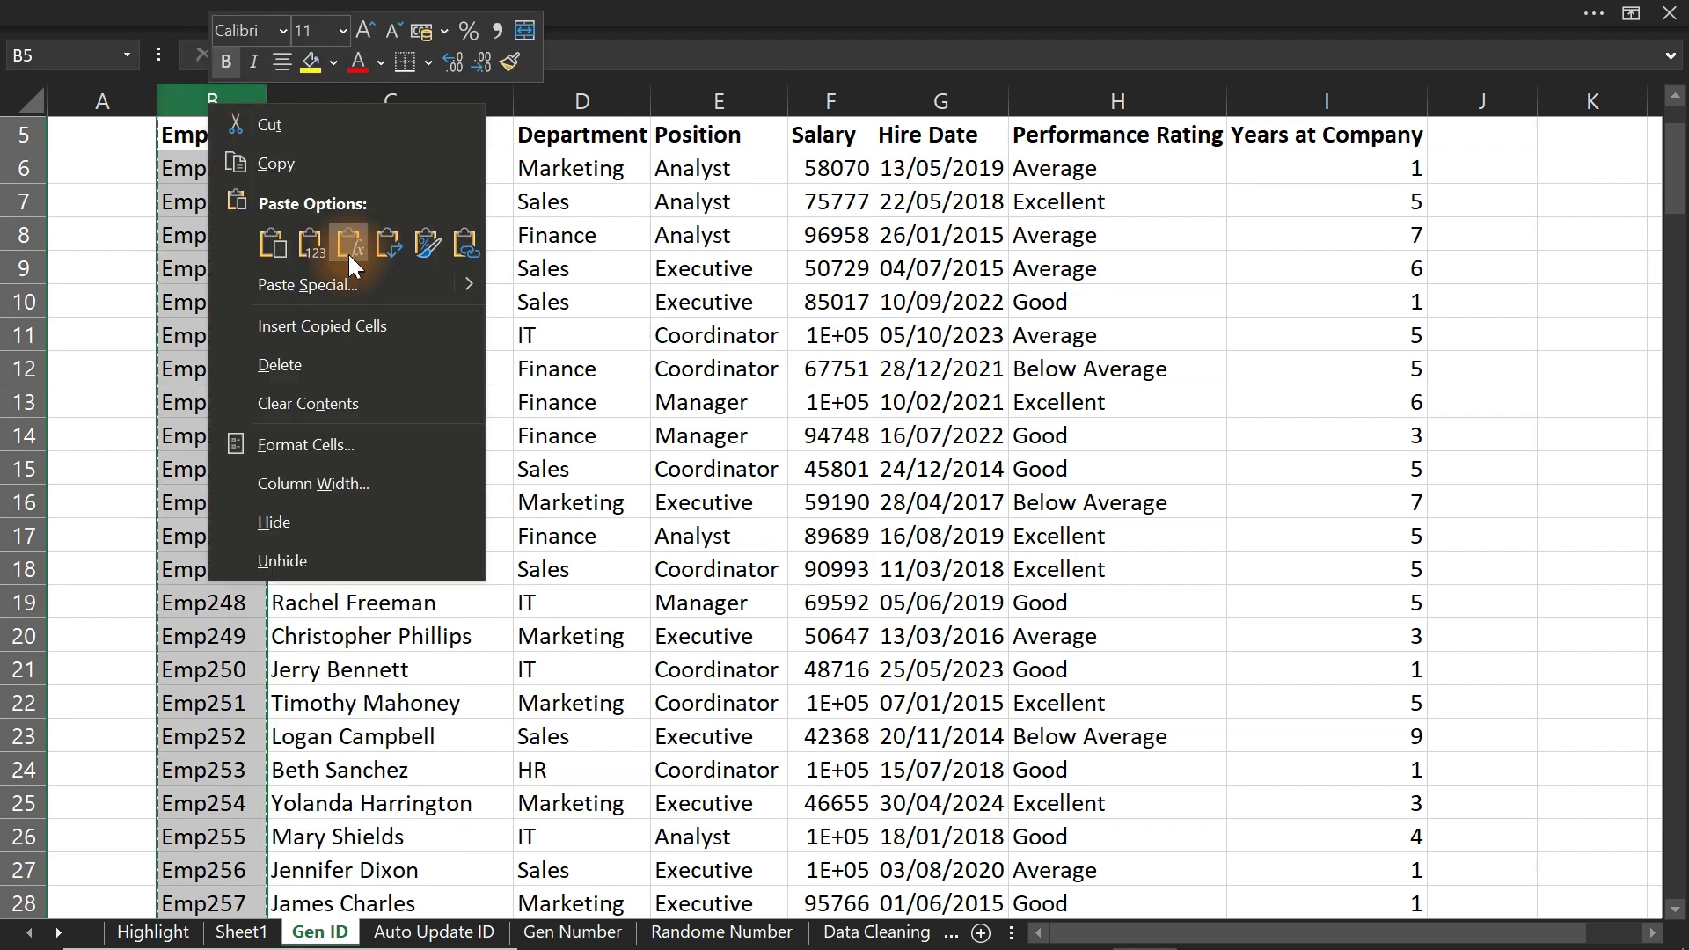
pyautogui.click(312, 243)
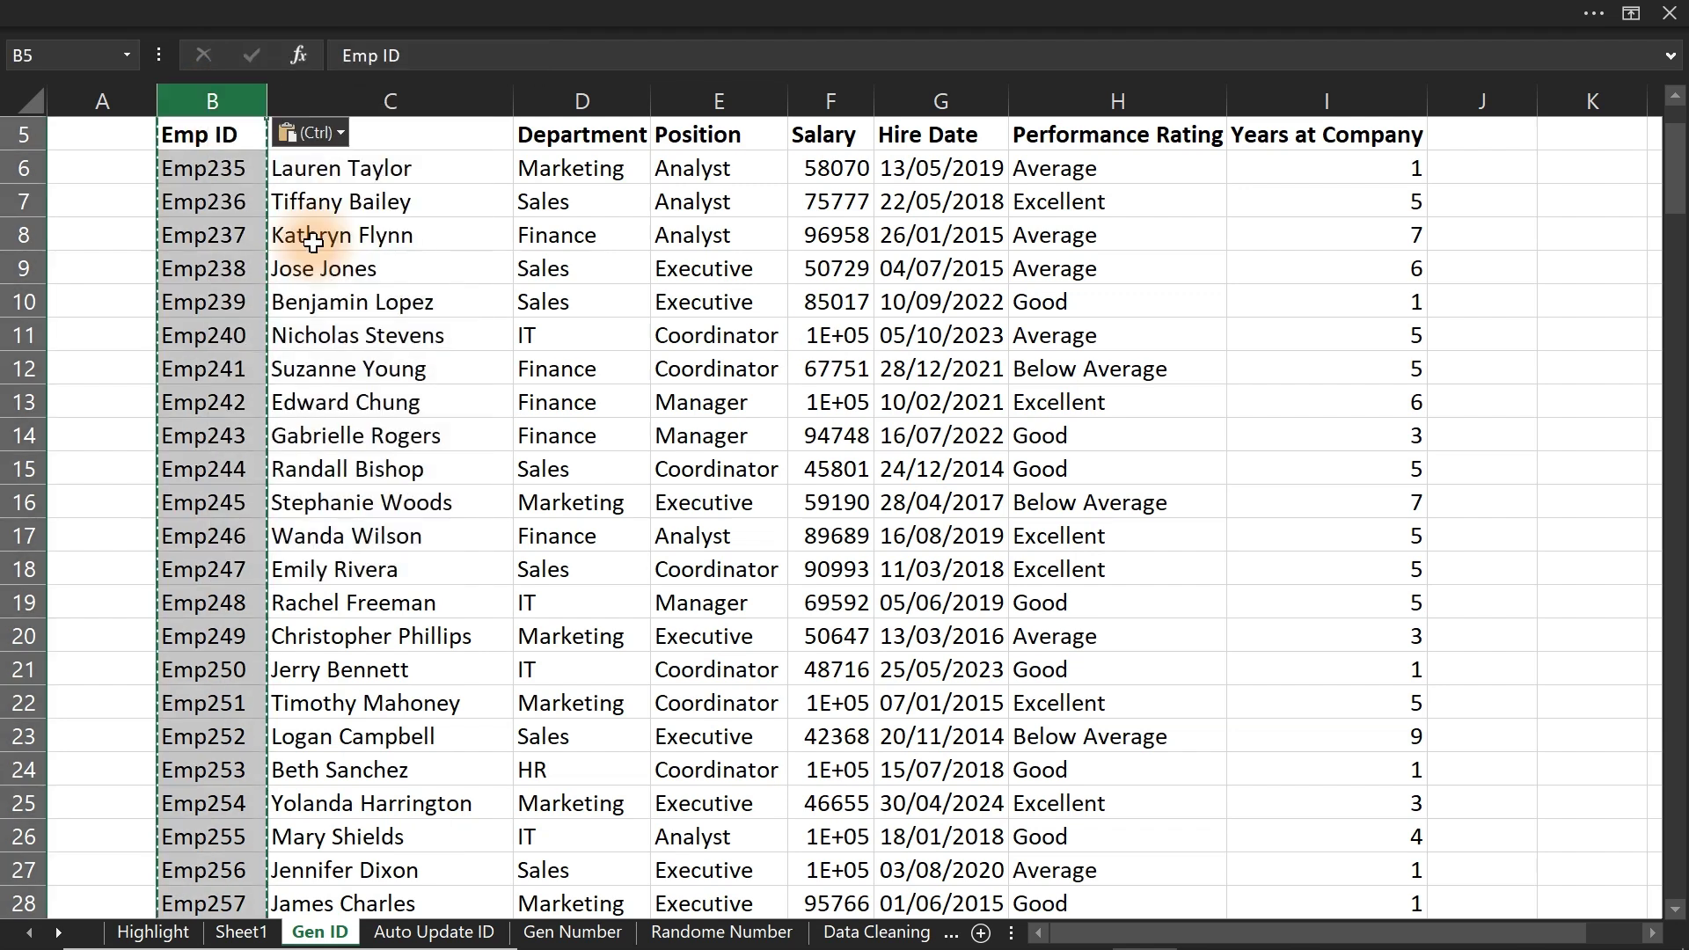
# Create a table with headers over B5:I205 and verify IDs like Emp241 and Emp245 are fixed values
pyautogui.click(311, 243)
pyautogui.hotkey('ctrl', 't')
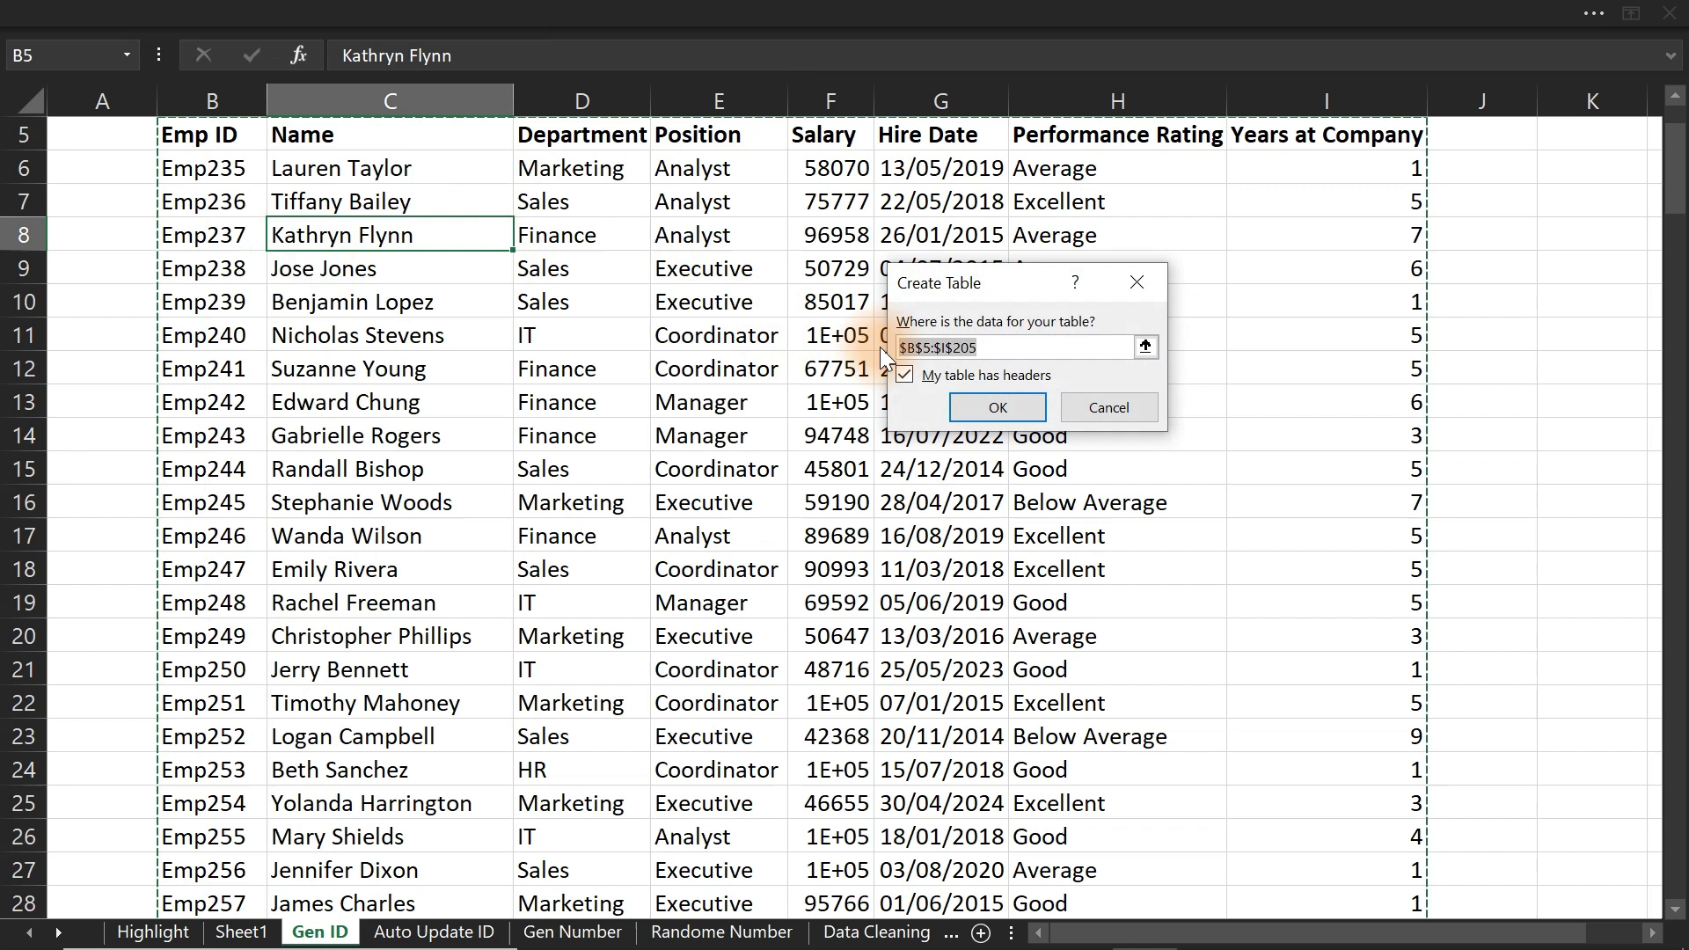
pyautogui.click(989, 407)
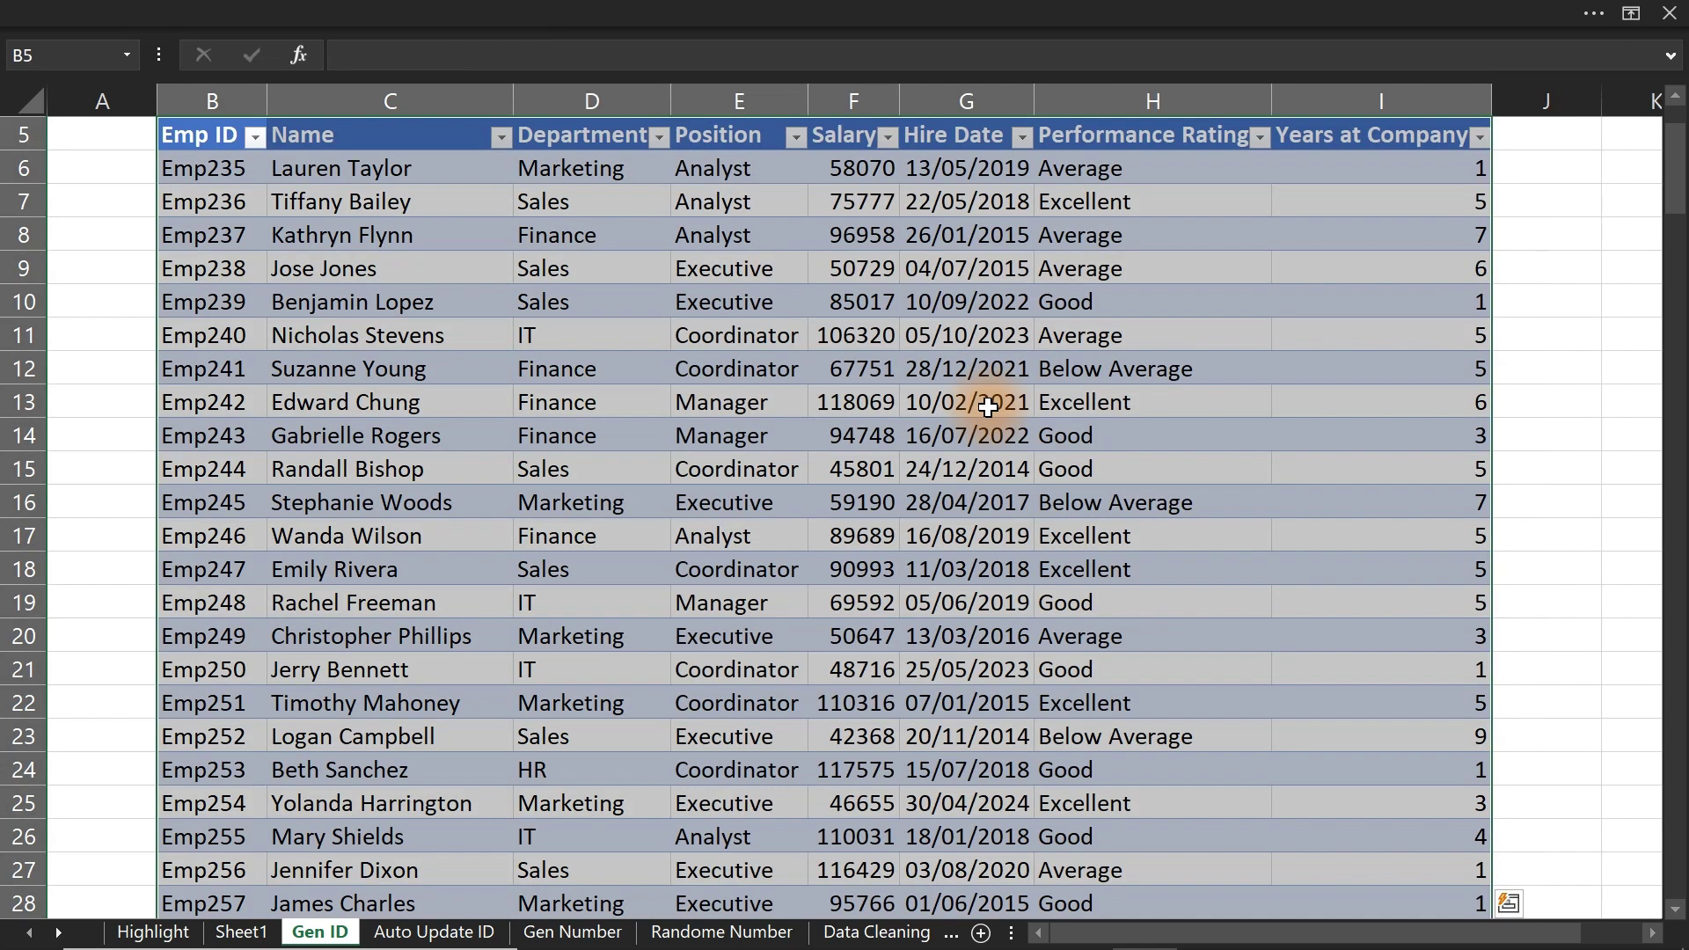
pyautogui.click(201, 368)
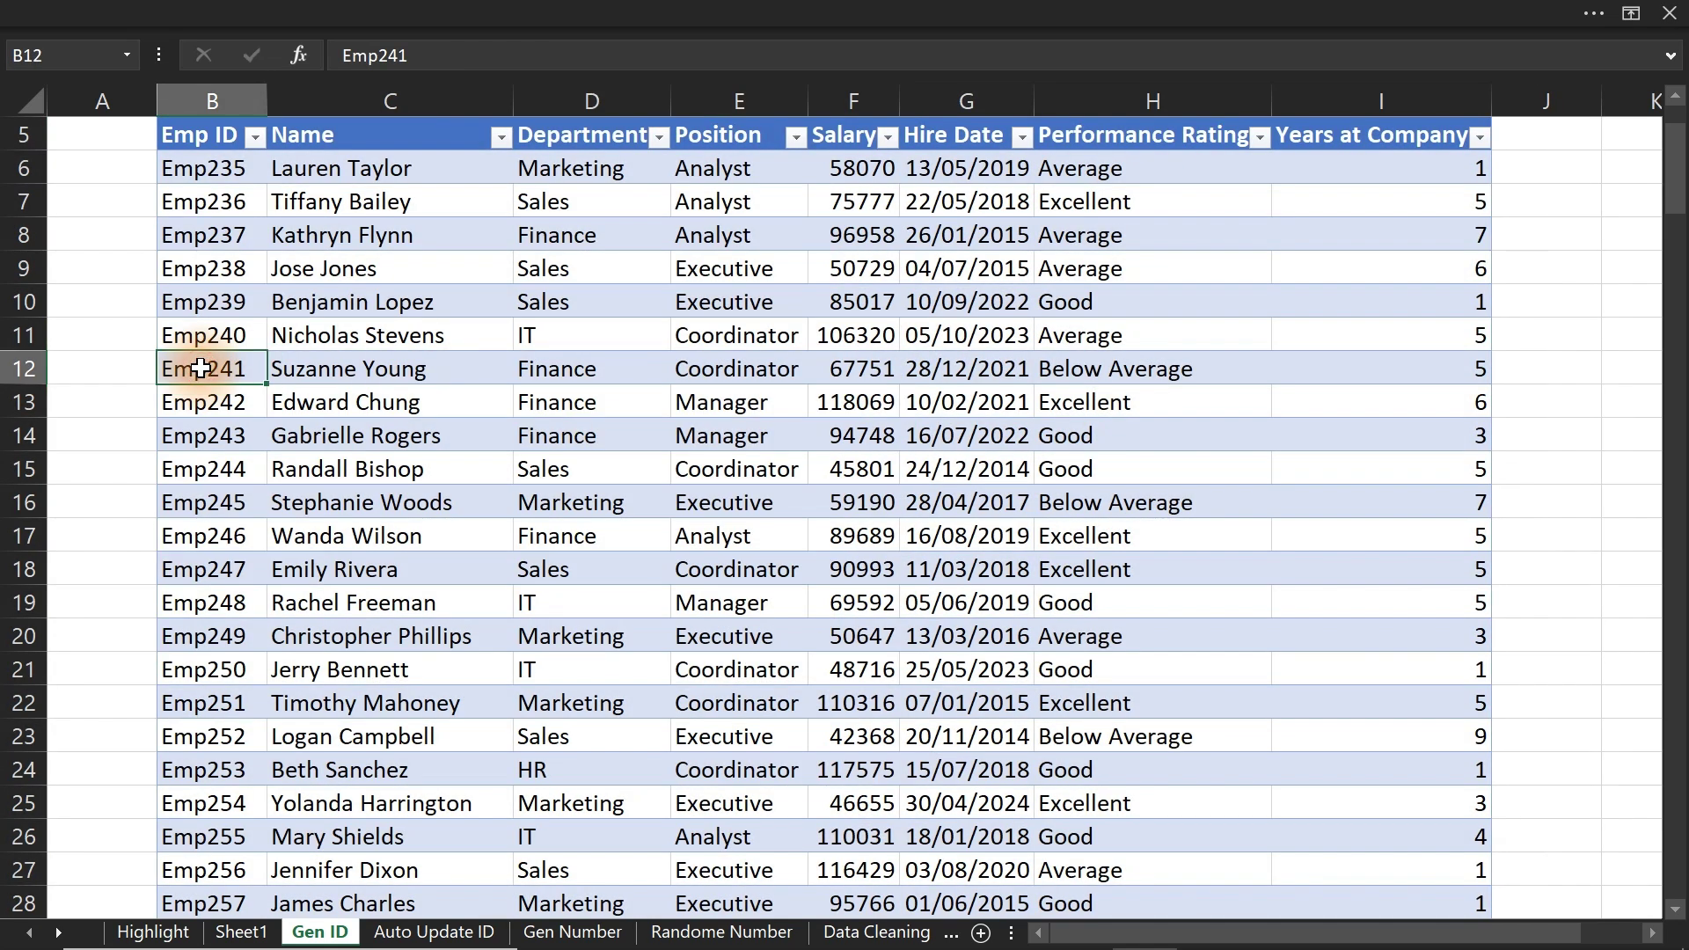
pyautogui.click(239, 499)
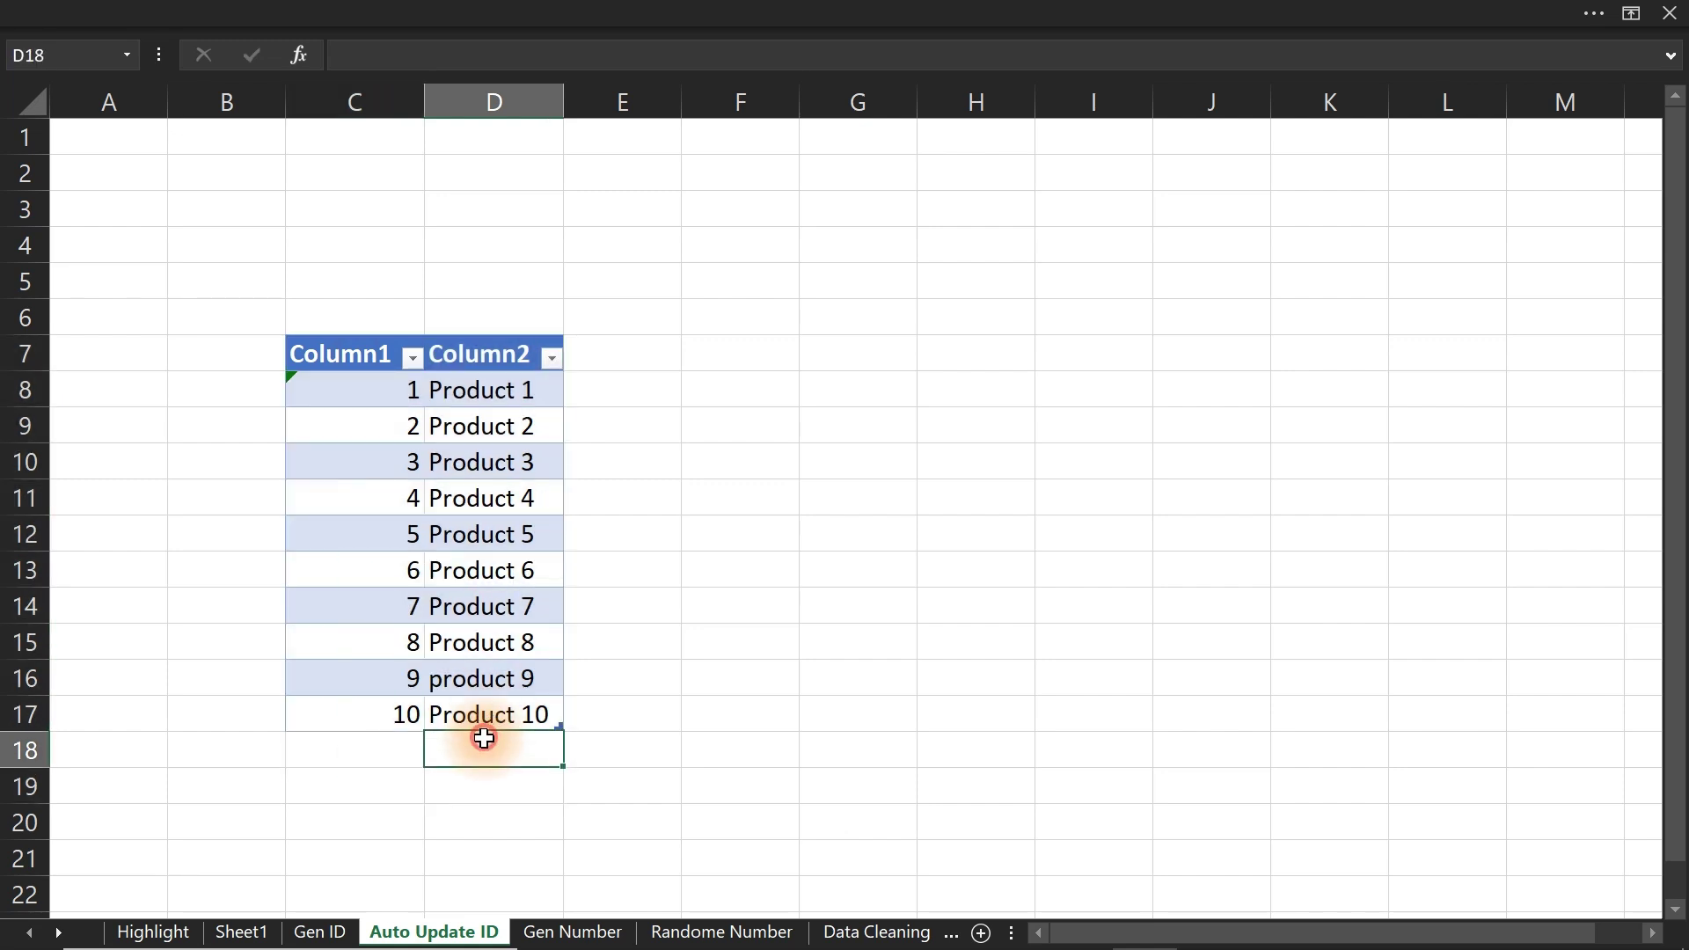
# Add two new entries below Product 10 and check that Column1 auto-numbers them
pyautogui.write('dffd')
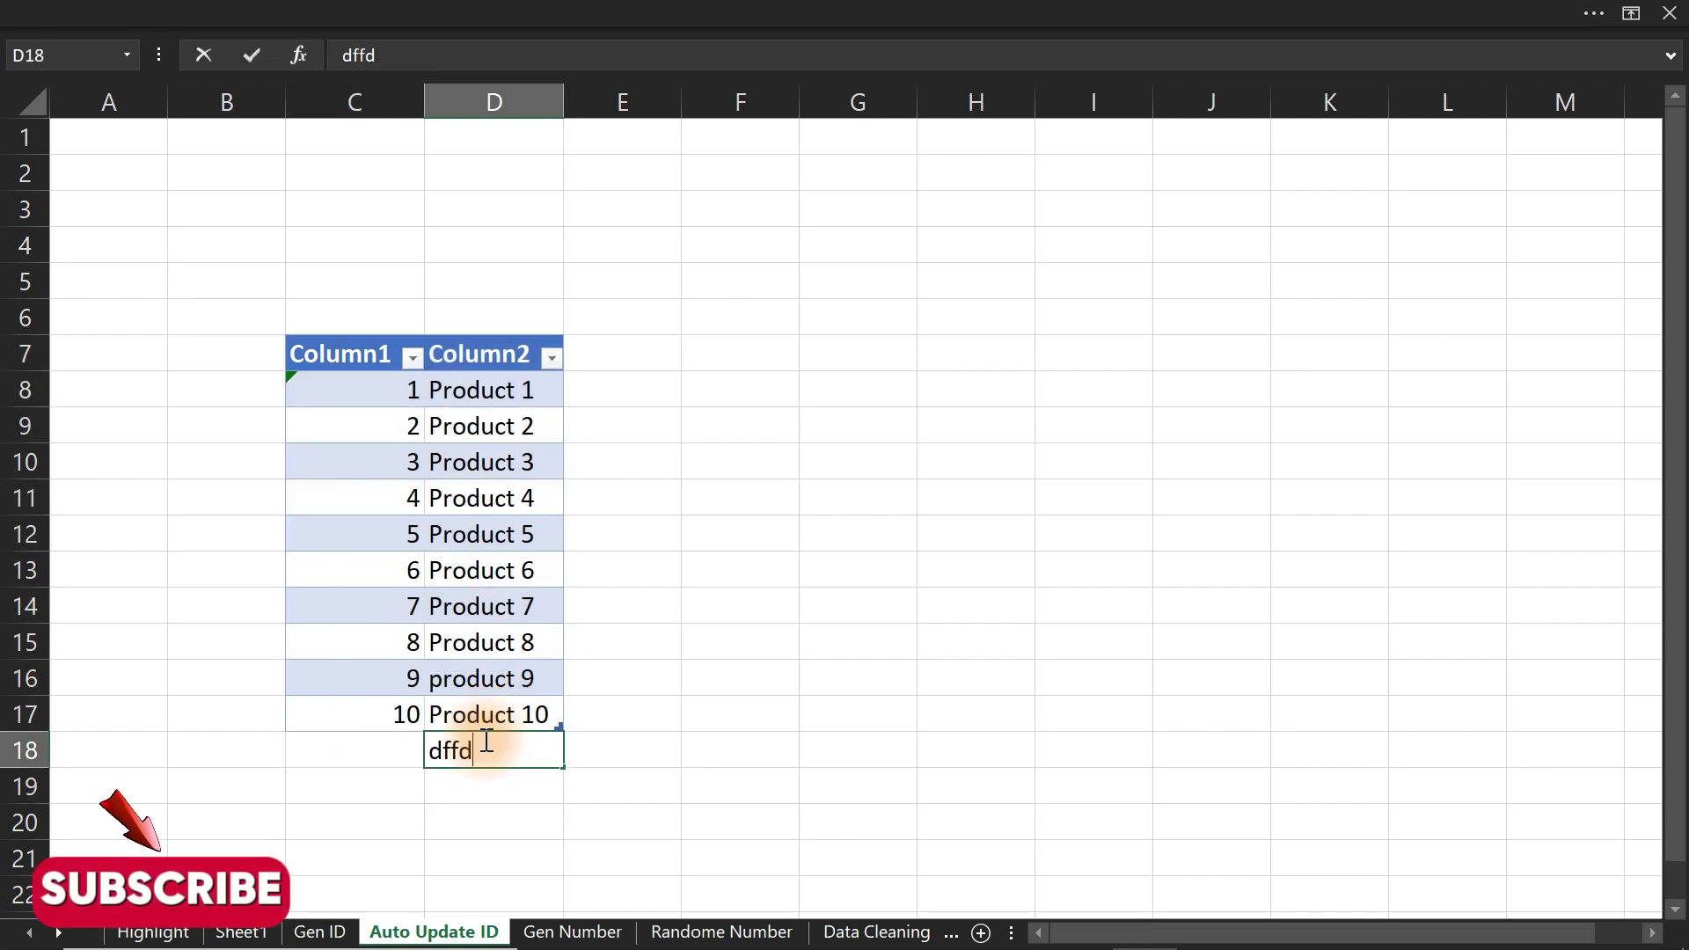
pyautogui.press('Return')
pyautogui.write('dfd')
pyautogui.press('Return')
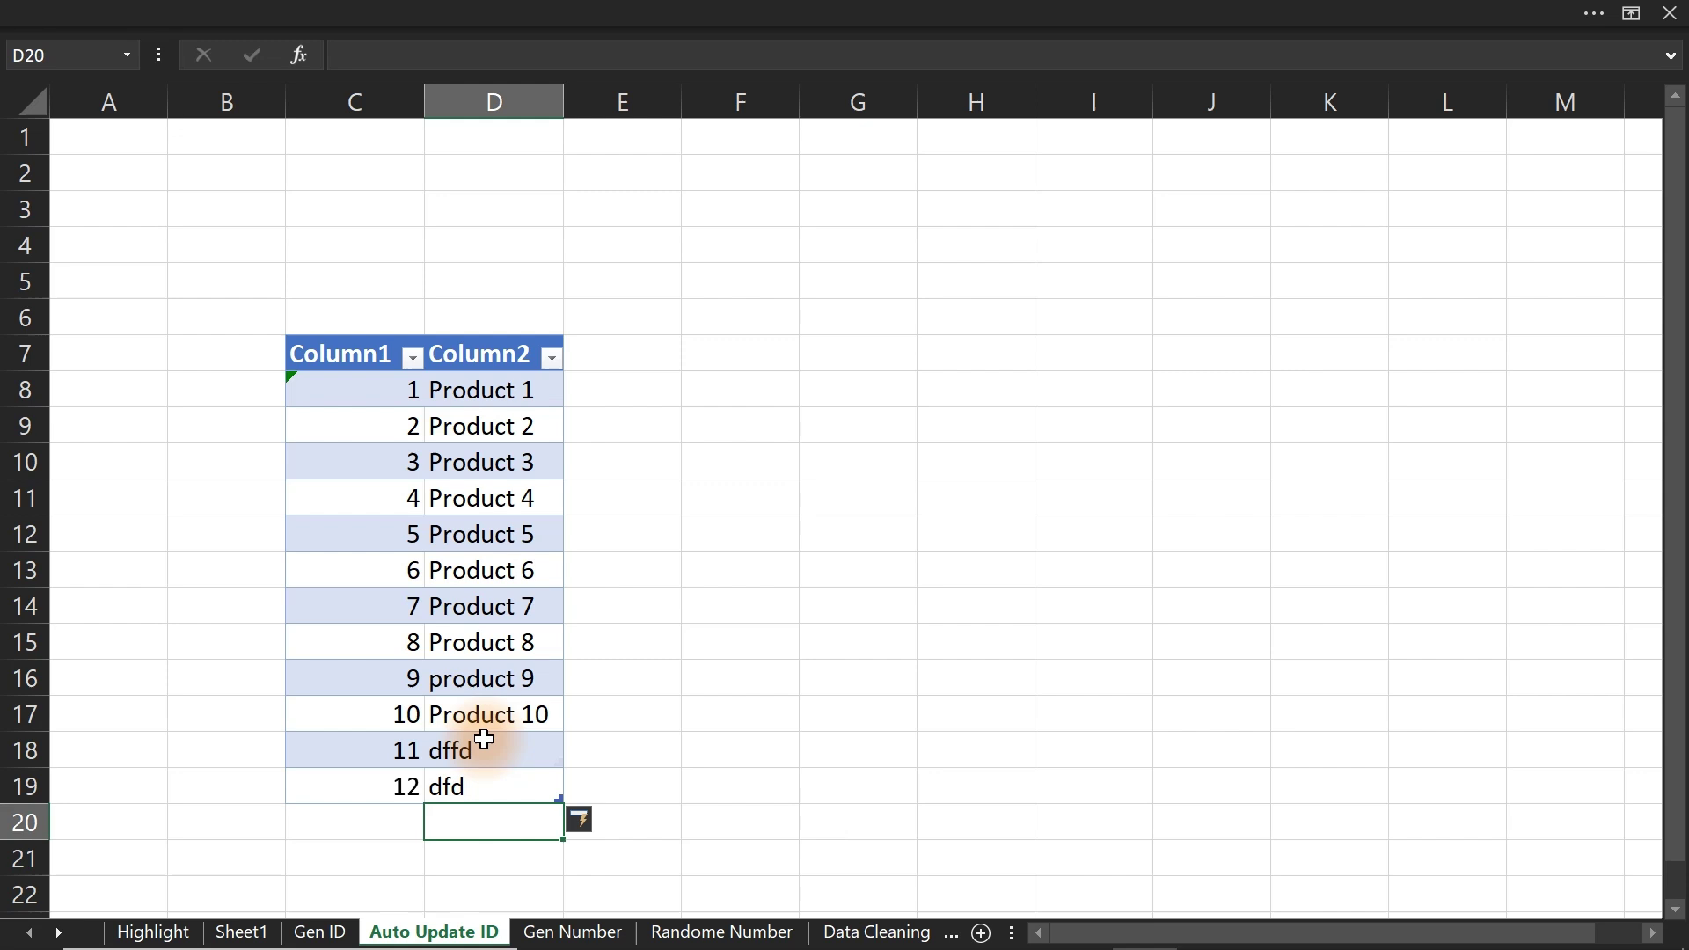
pyautogui.moveTo(400, 642); pyautogui.dragTo(371, 805)
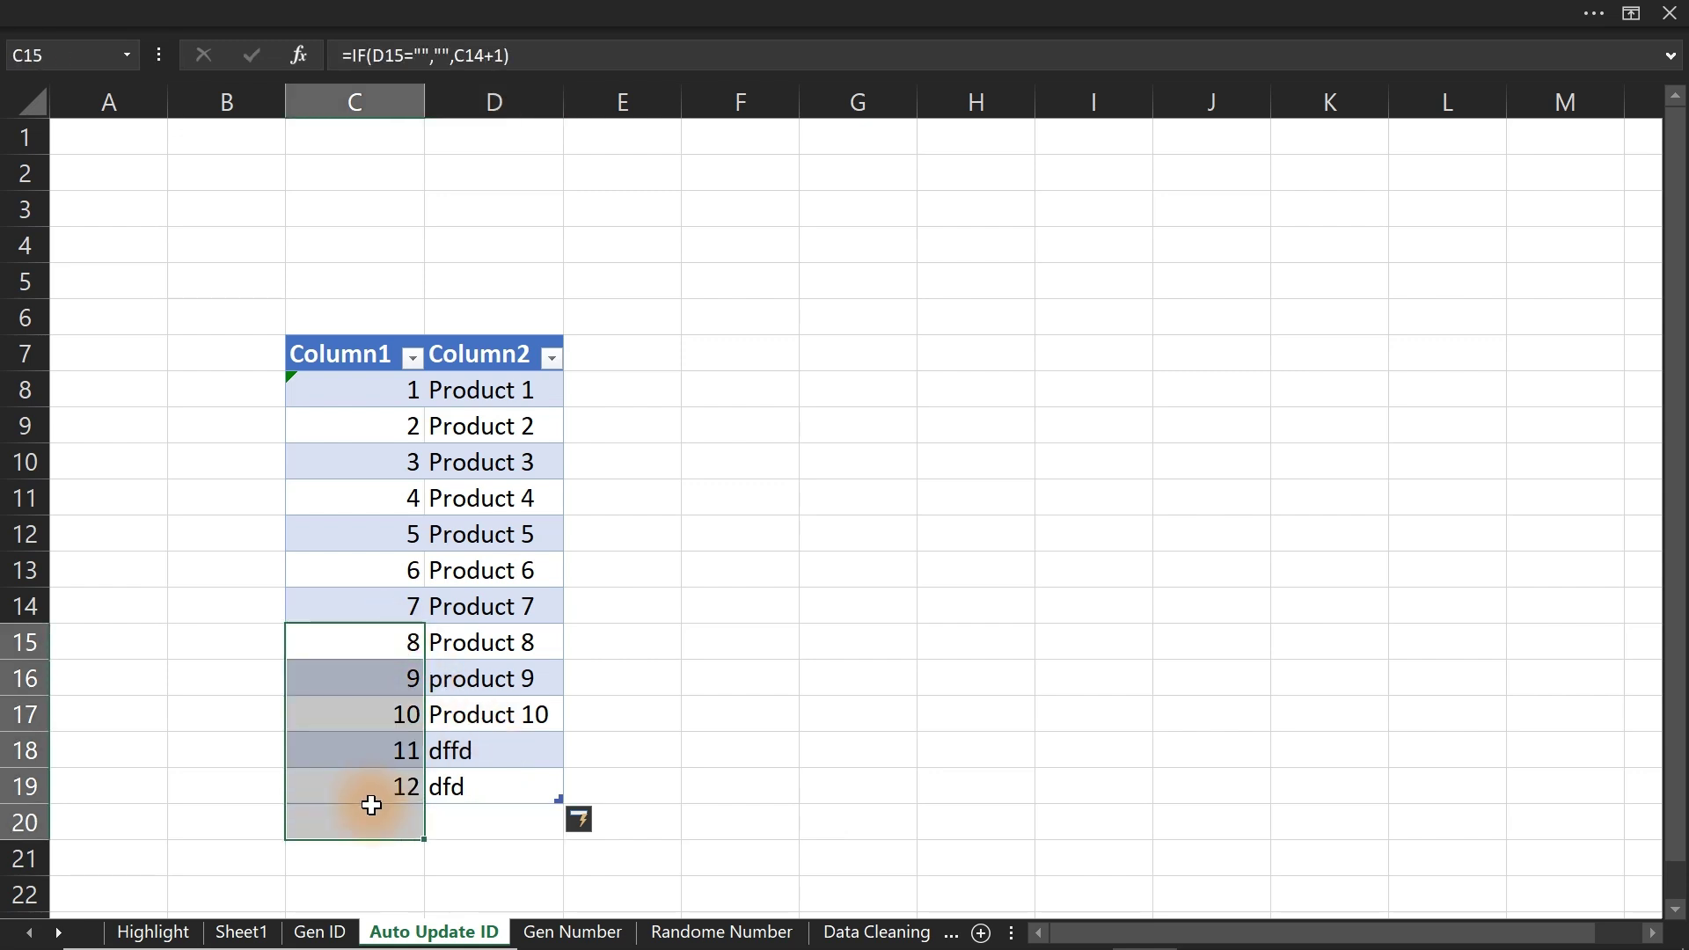
pyautogui.click(398, 360)
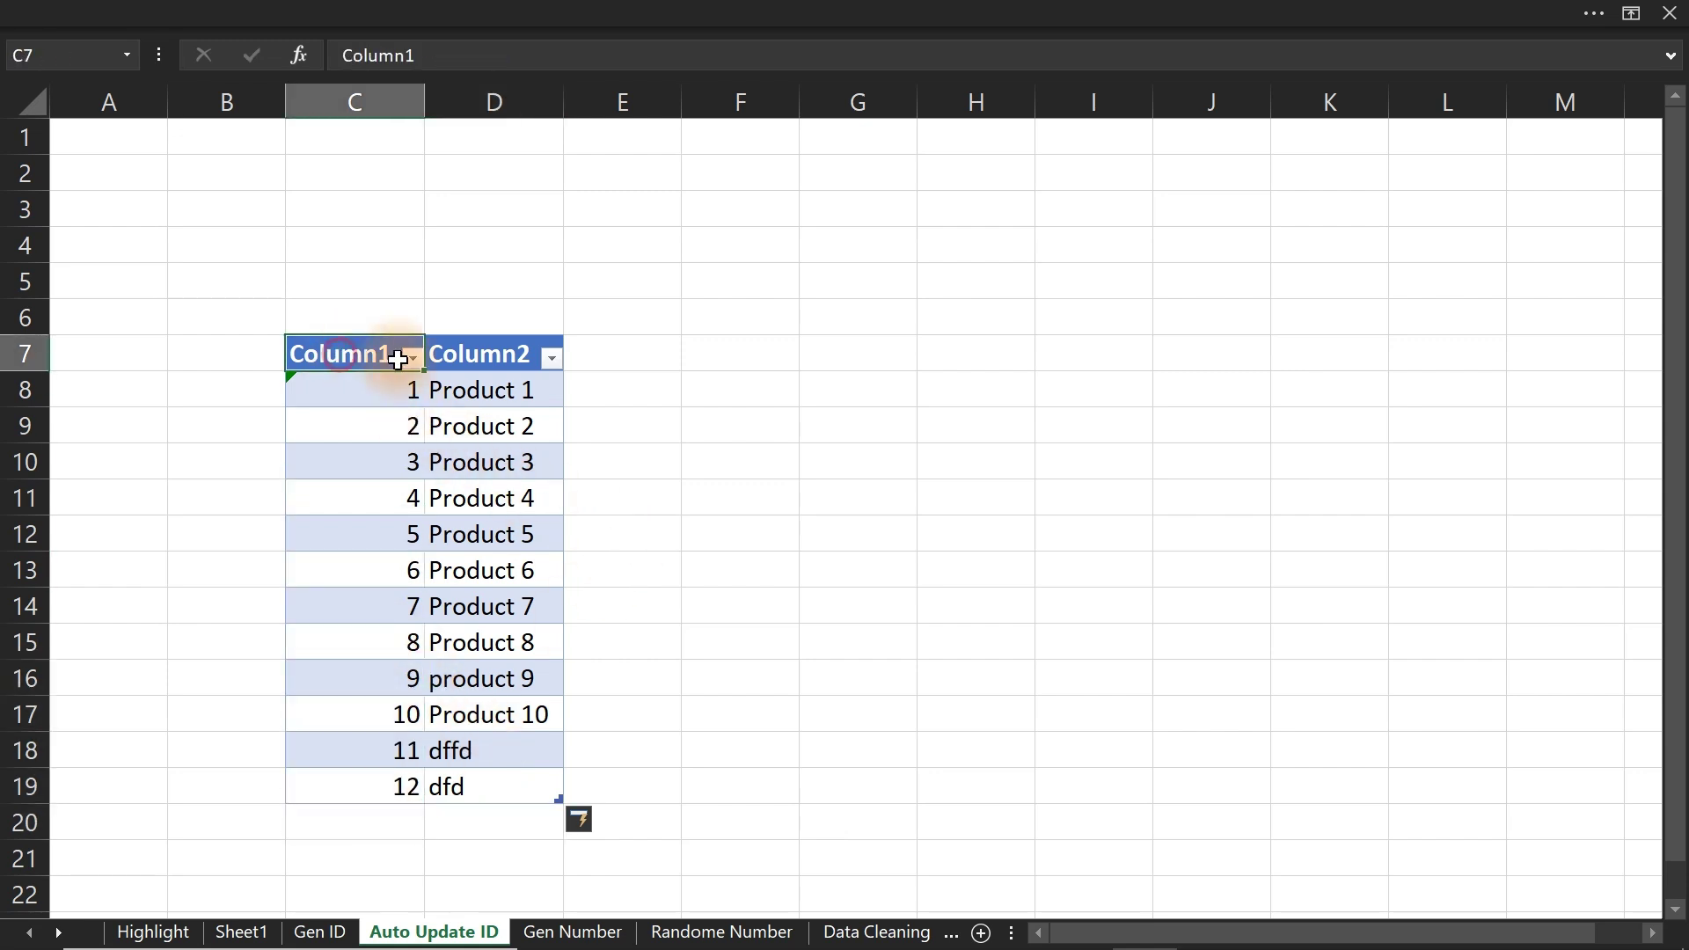
pyautogui.moveTo(398, 360); pyautogui.dragTo(556, 592)
pyautogui.hotkey('alt', 'shift', 'F10')
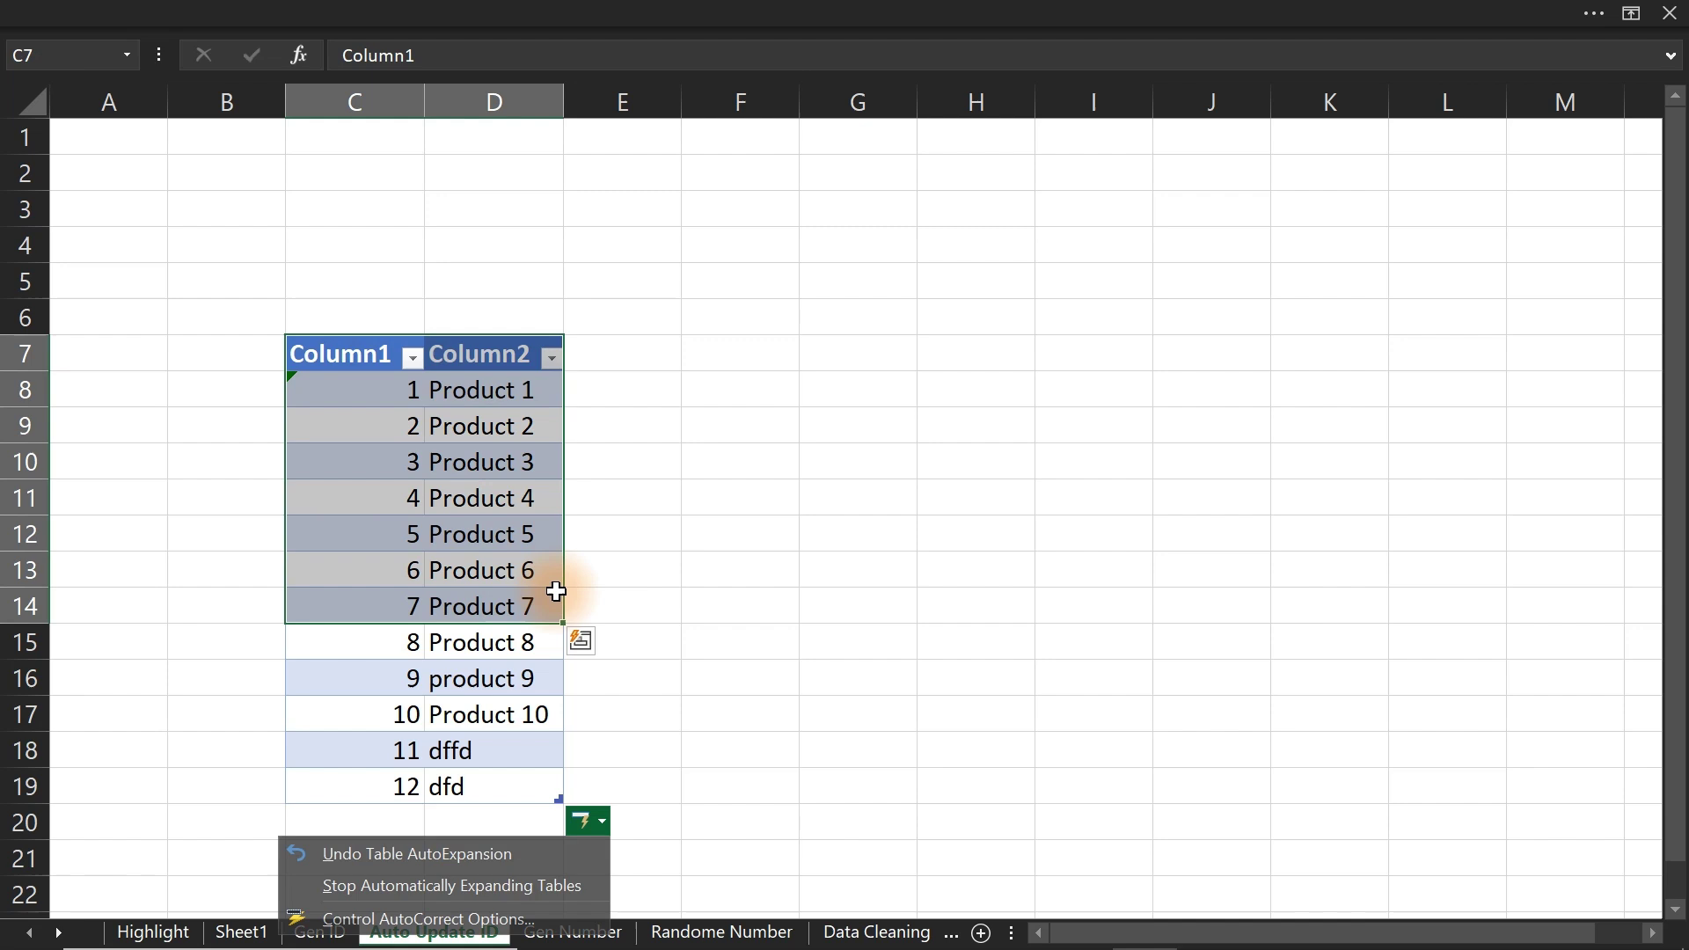
pyautogui.click(461, 349)
pyautogui.click(460, 350)
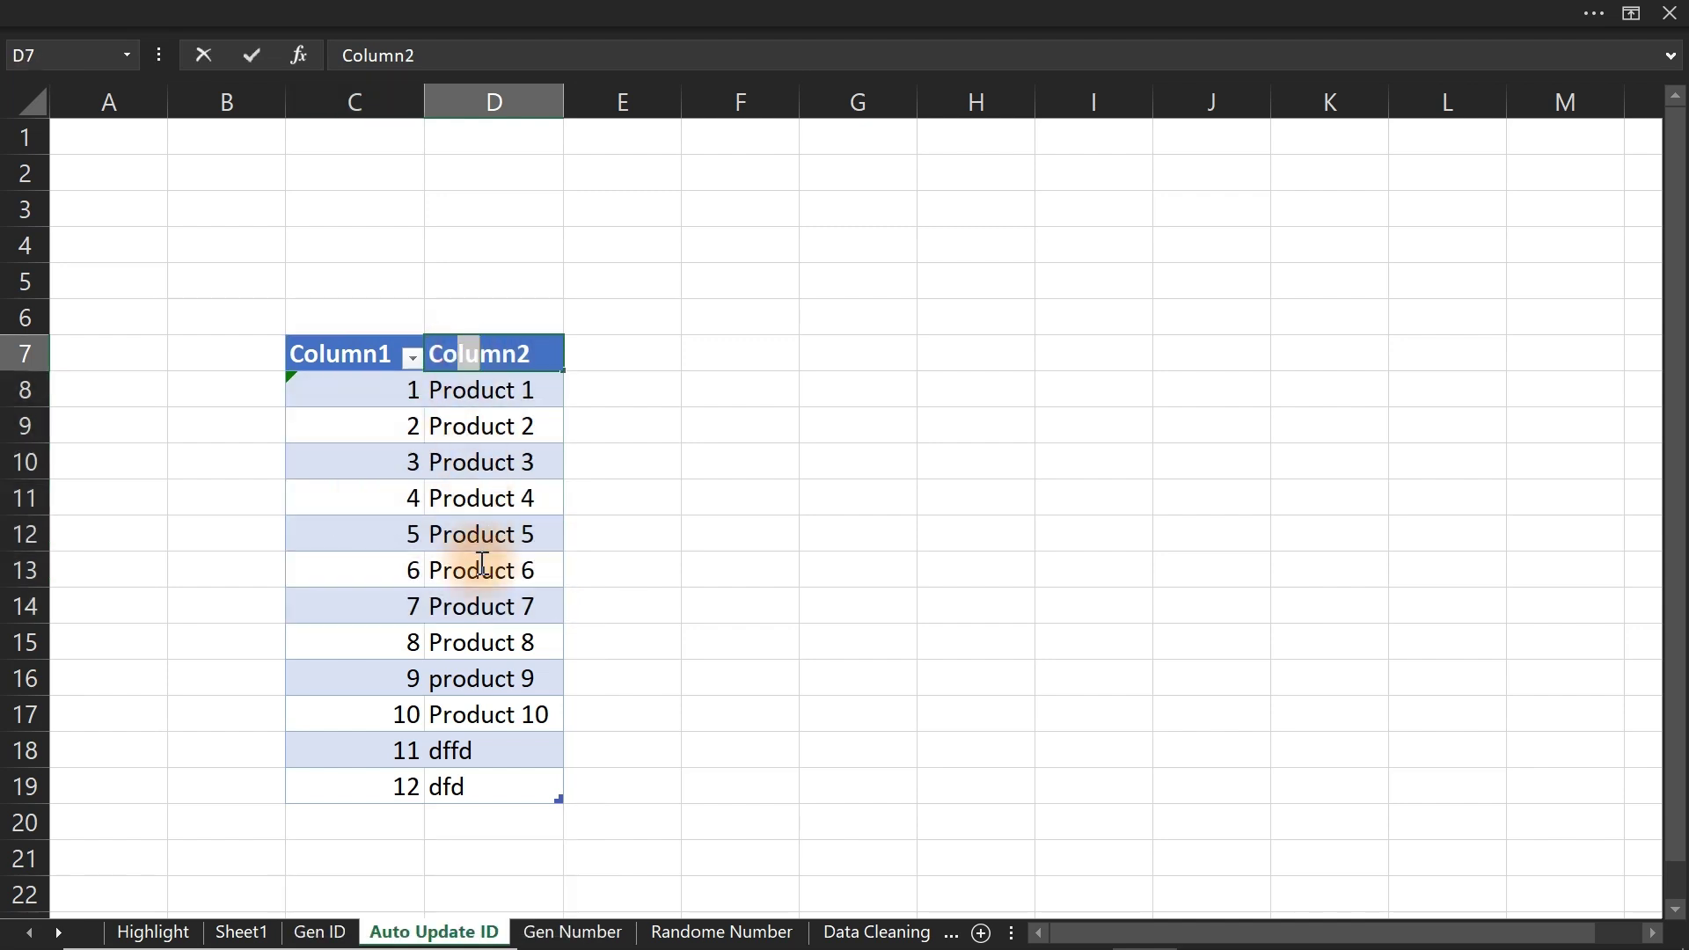
# Copy the Column2 header and Product 1–6 into column I starting at I7
pyautogui.click(501, 388)
pyautogui.click(484, 347)
pyautogui.moveTo(484, 347); pyautogui.dragTo(491, 579)
pyautogui.hotkey('ctrl', 'c')
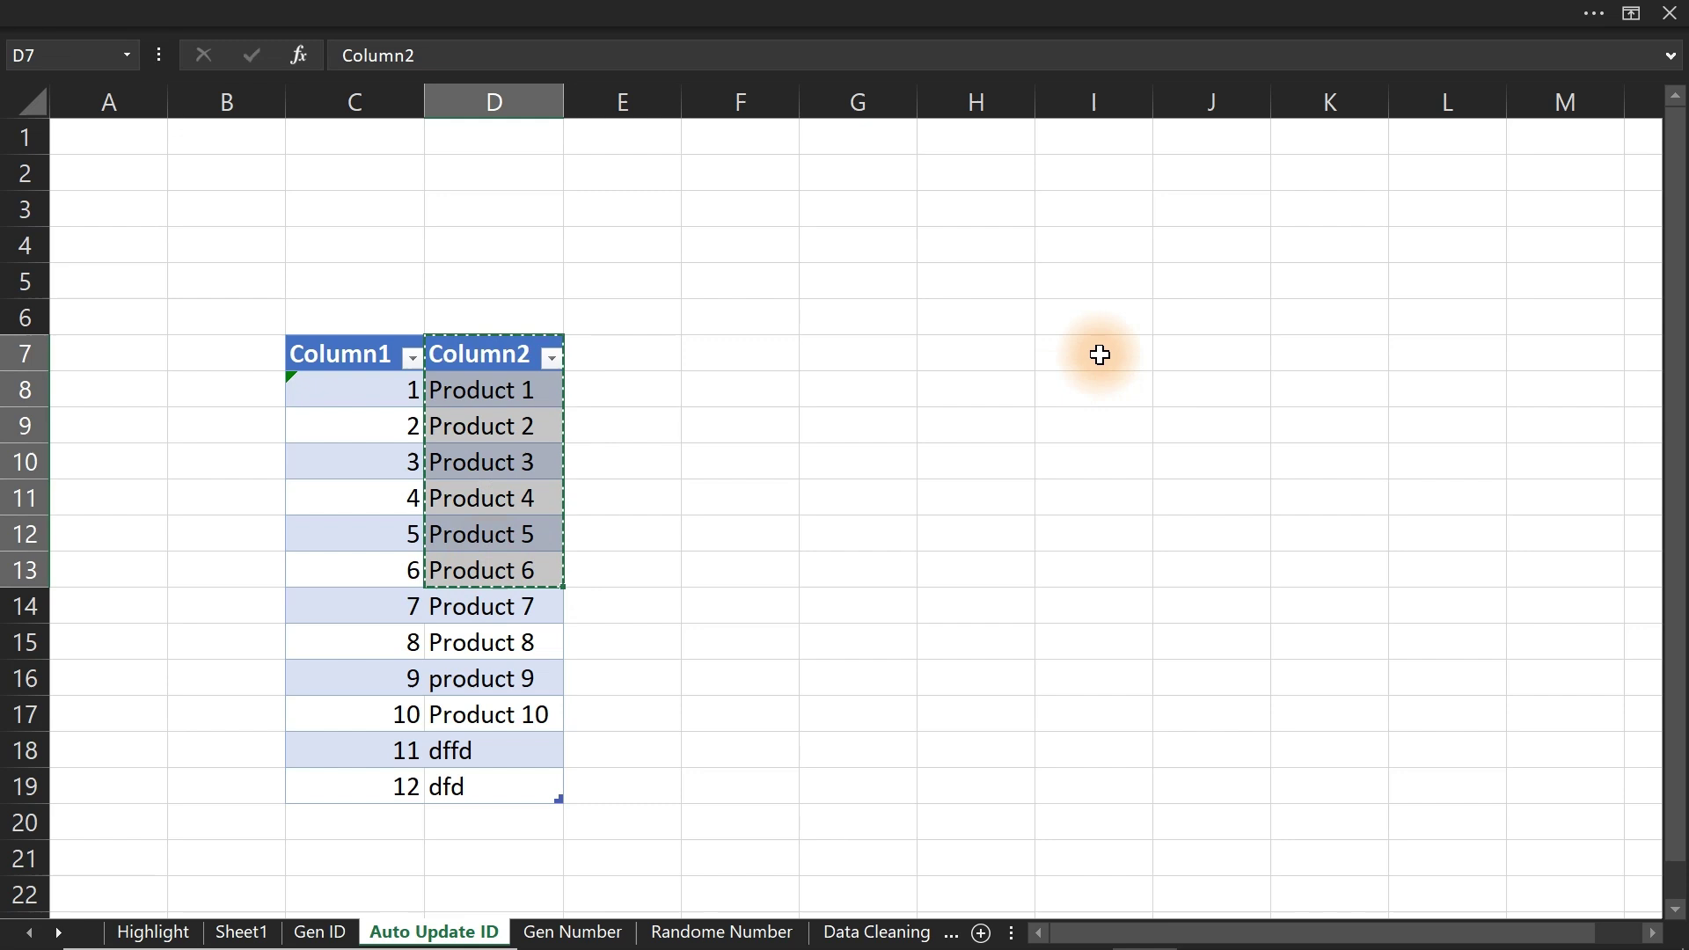
pyautogui.click(1100, 353)
pyautogui.hotkey('ctrl', 'v')
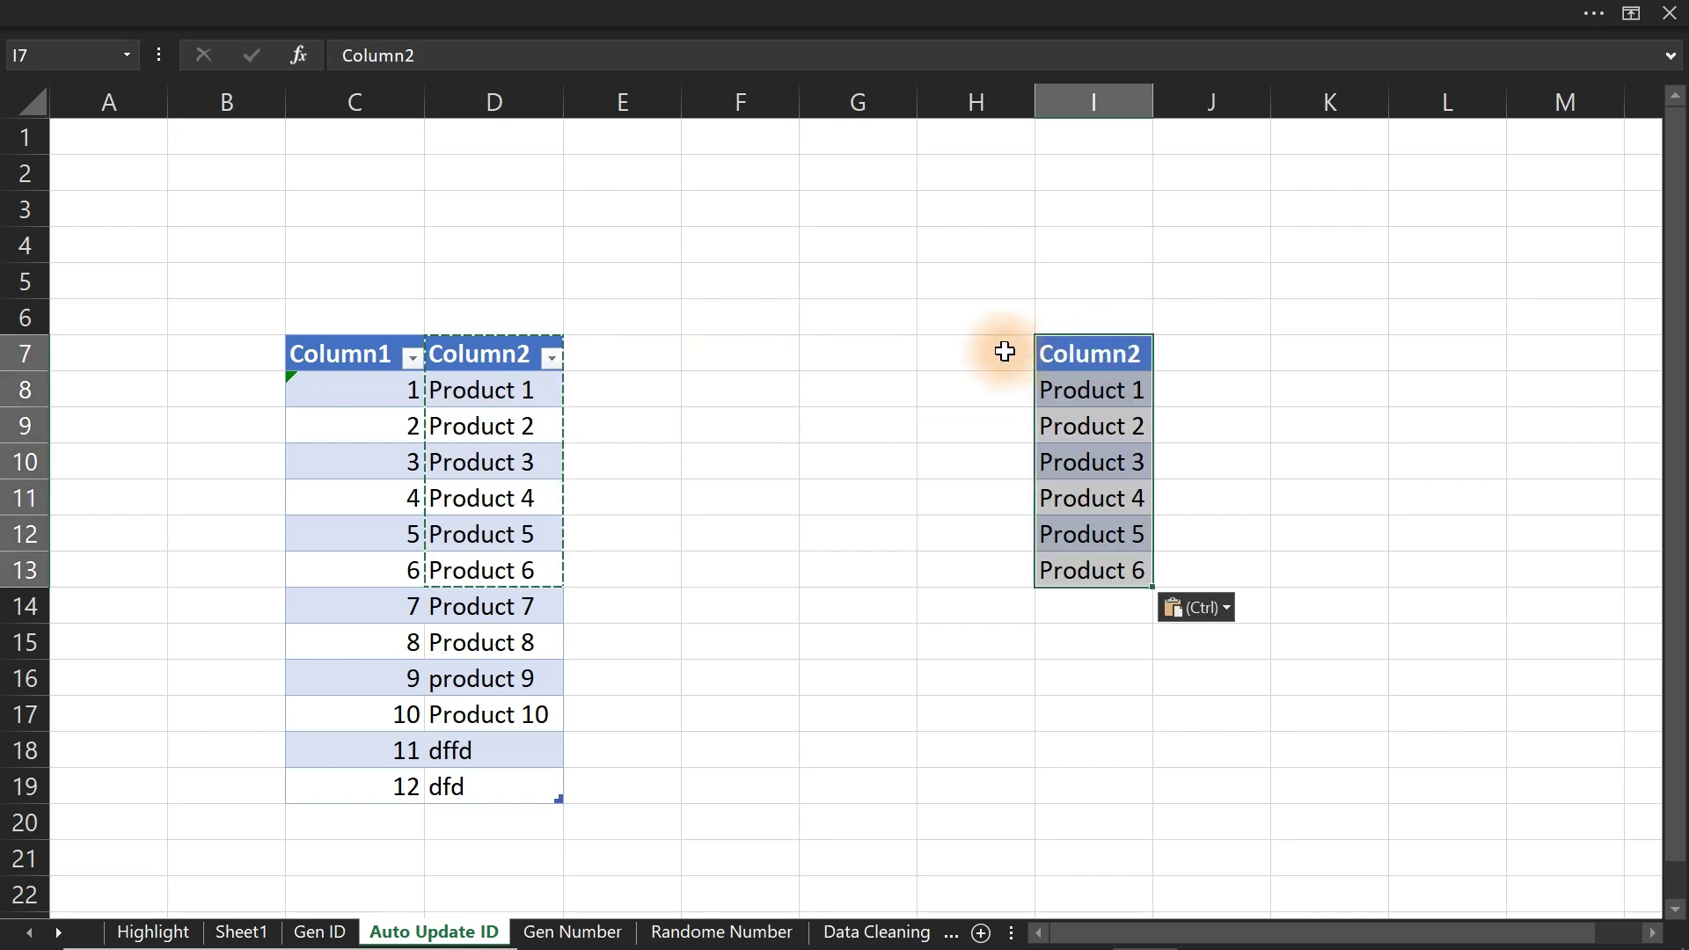
# Enter the ID header in H7 and the starting ID 1 in H8
pyautogui.write('Product')
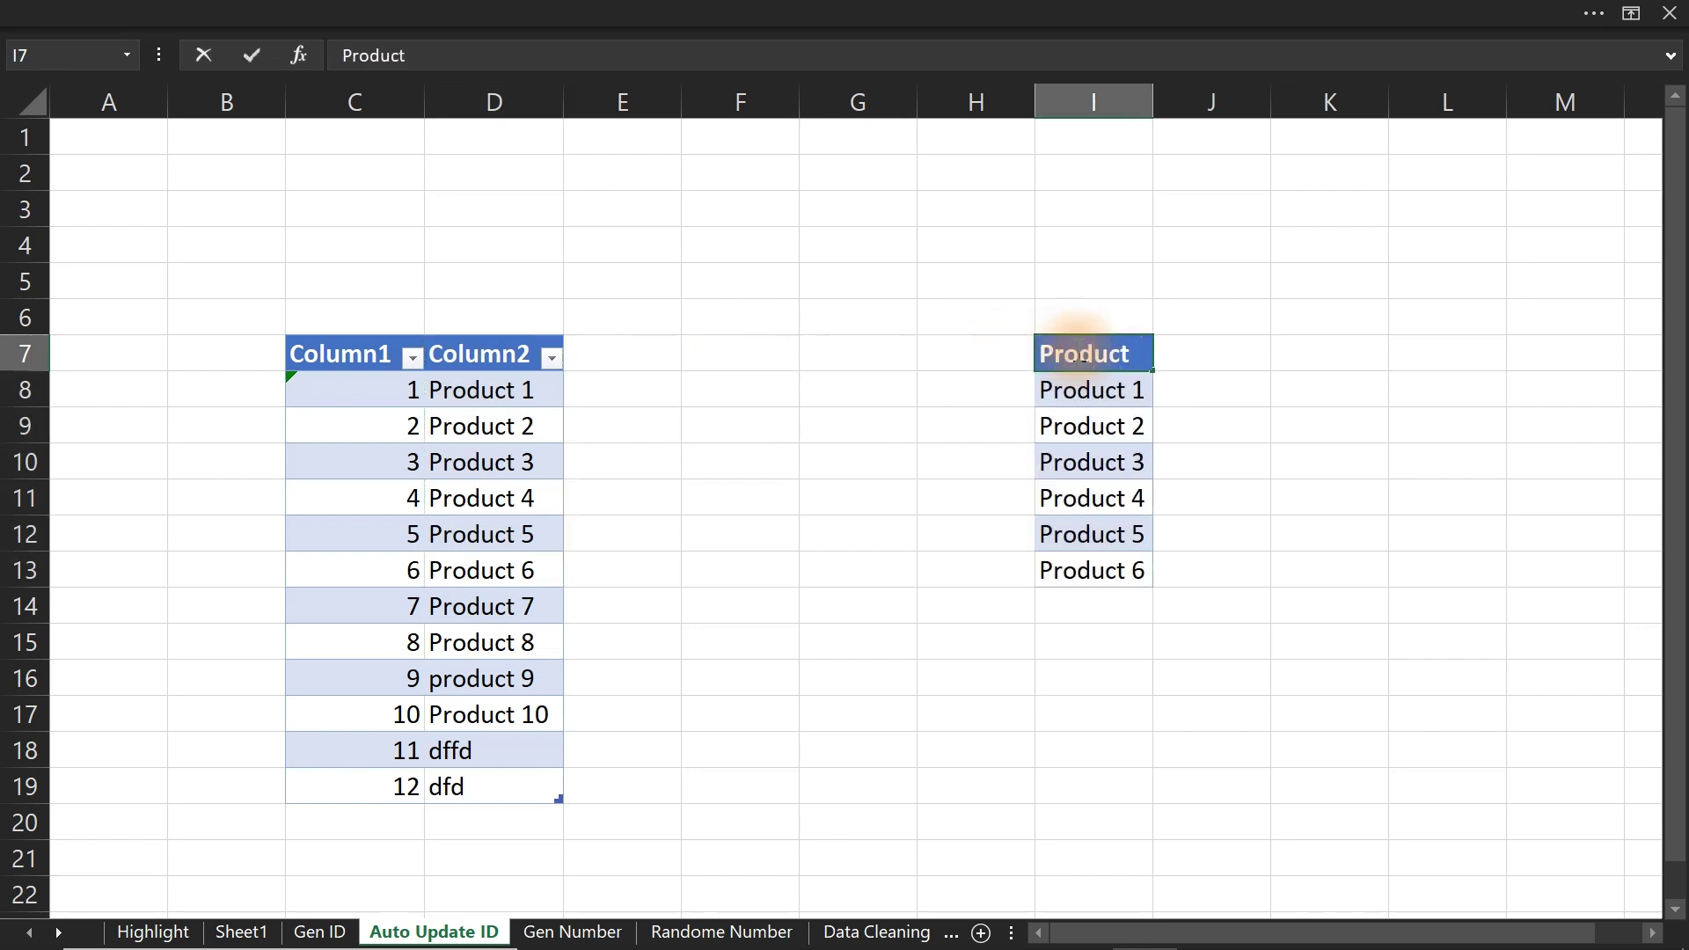
pyautogui.press('Left')
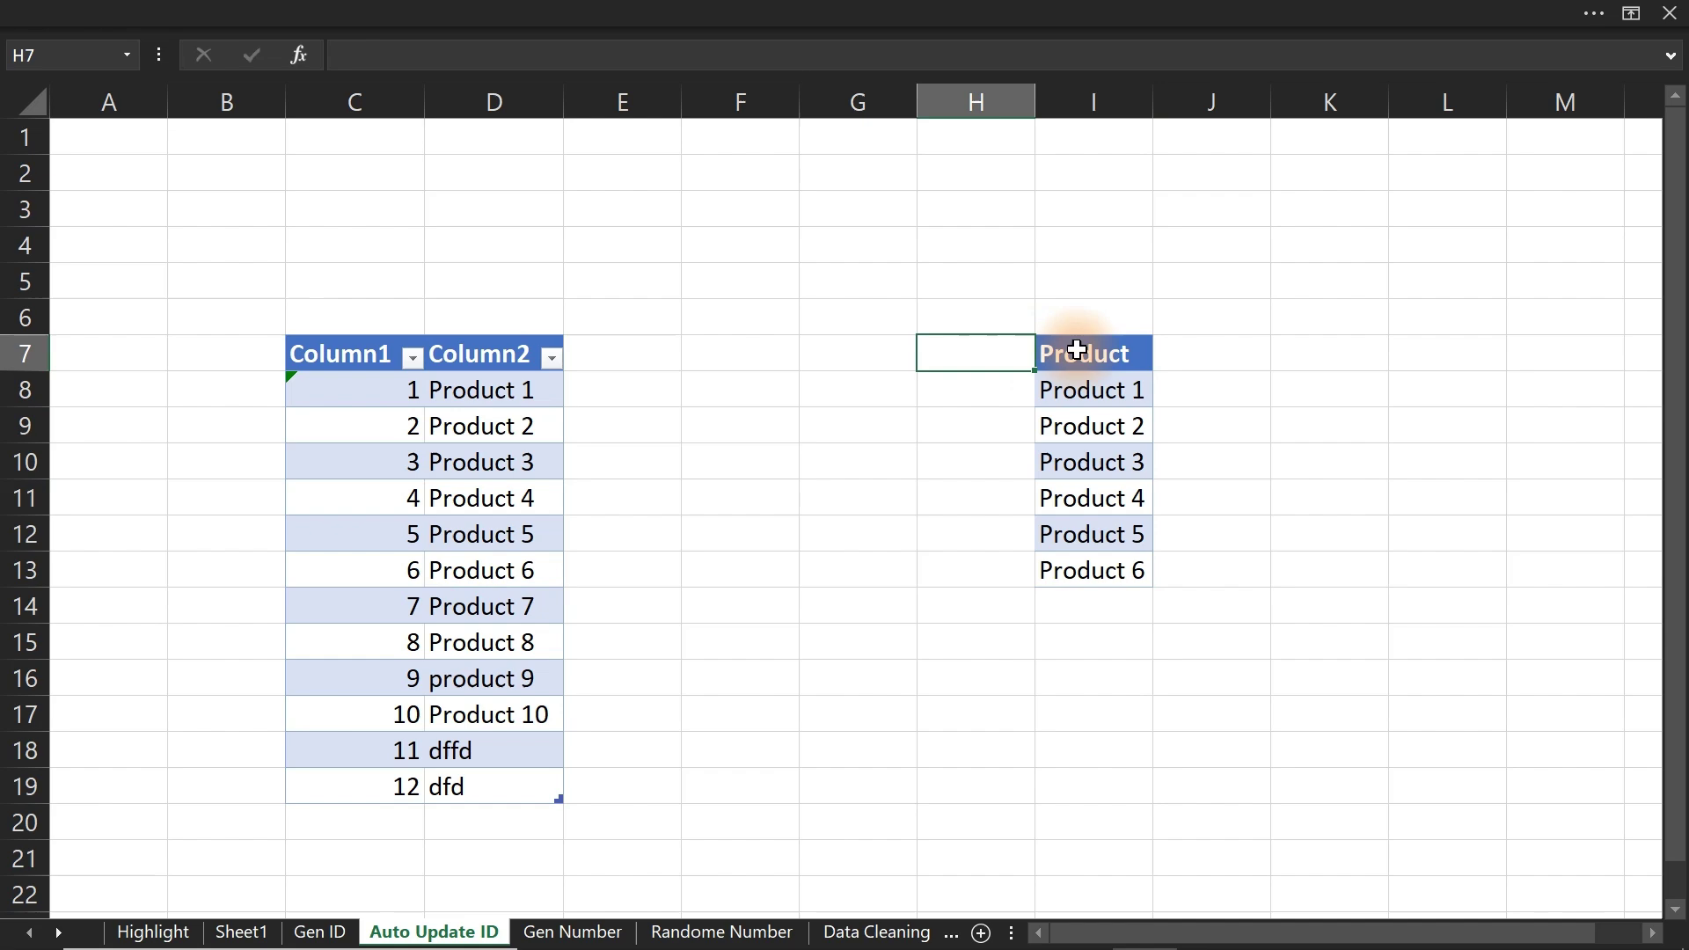
pyautogui.press('Return')
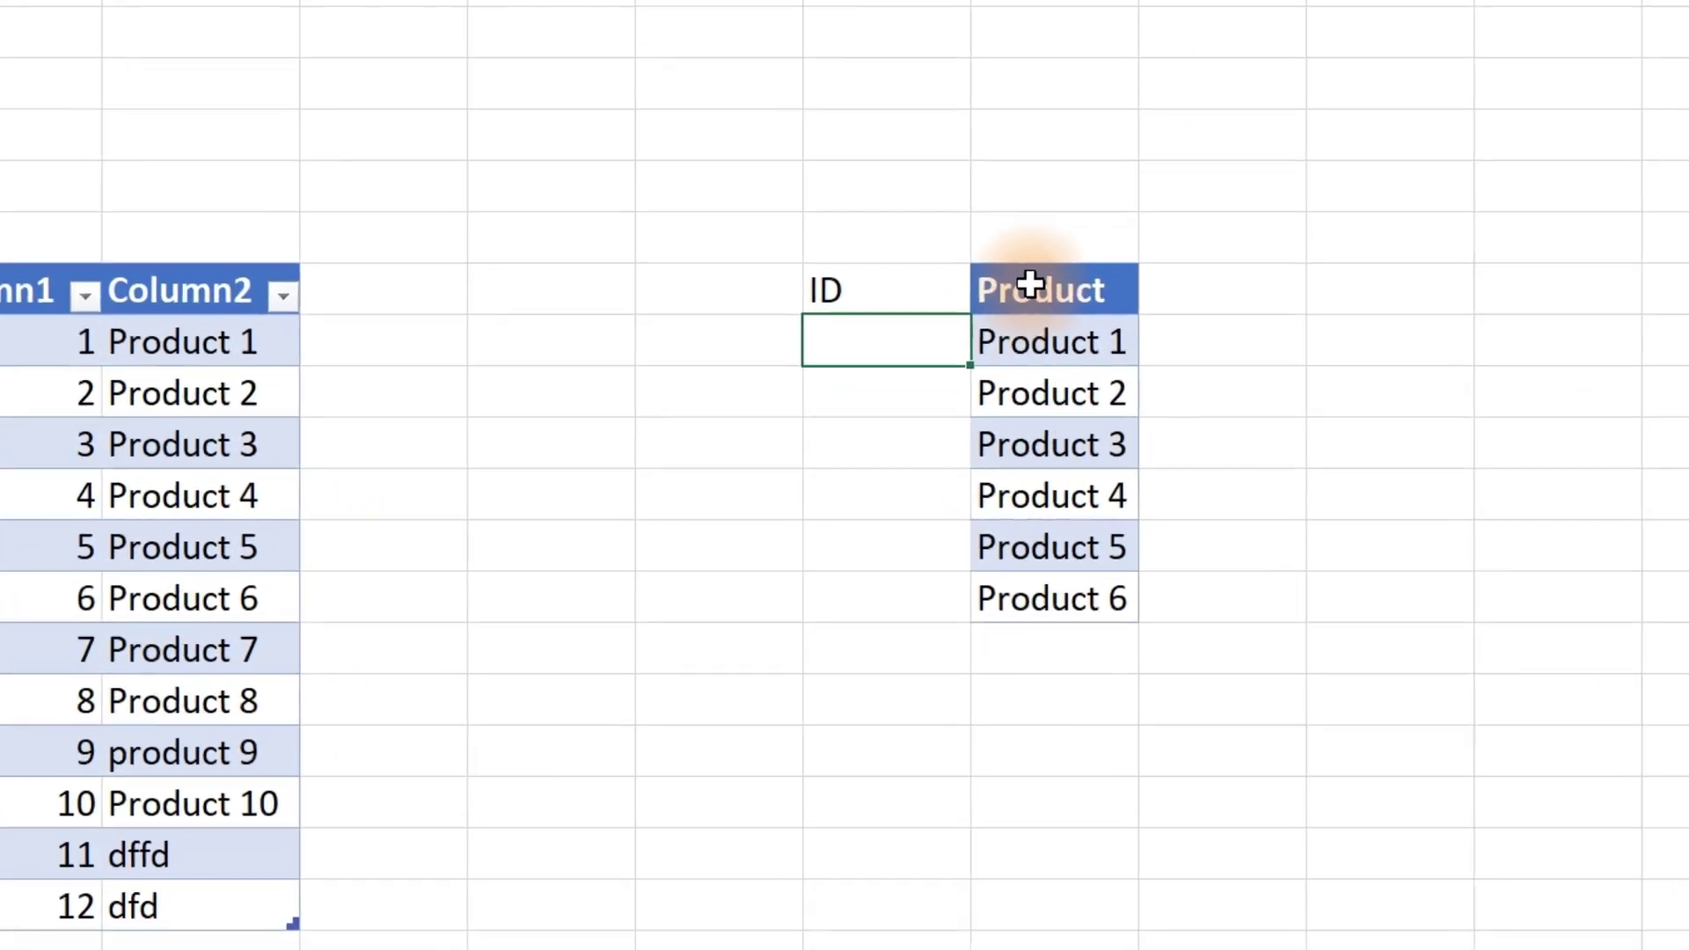
pyautogui.write('1')
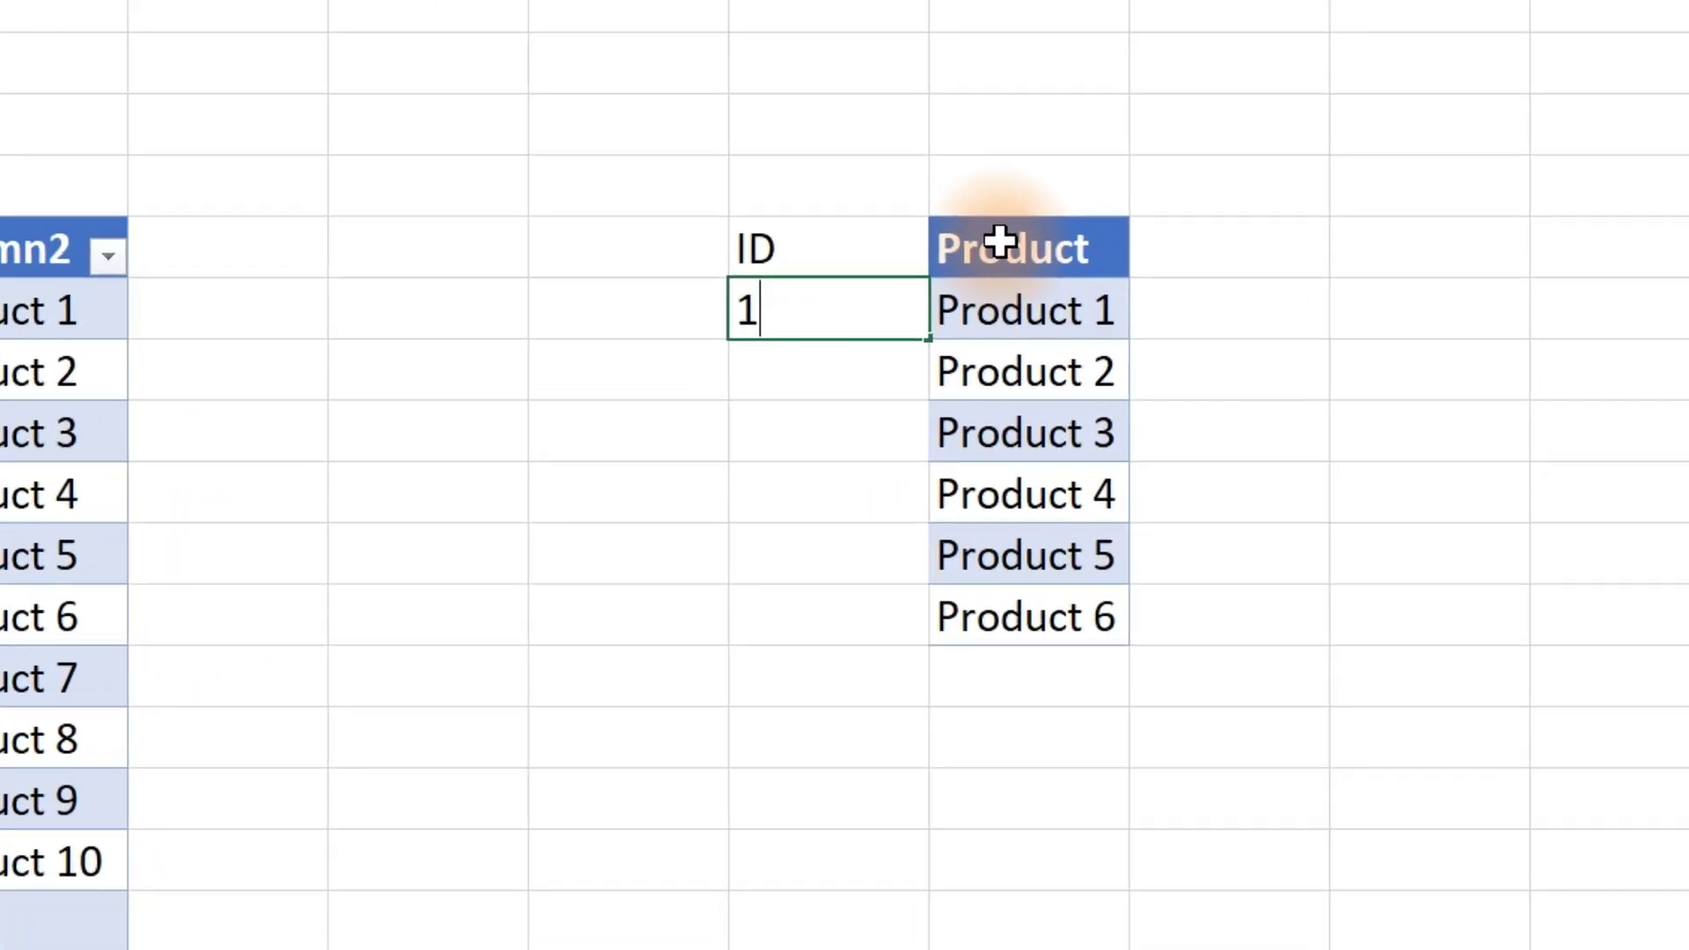
pyautogui.press('Return')
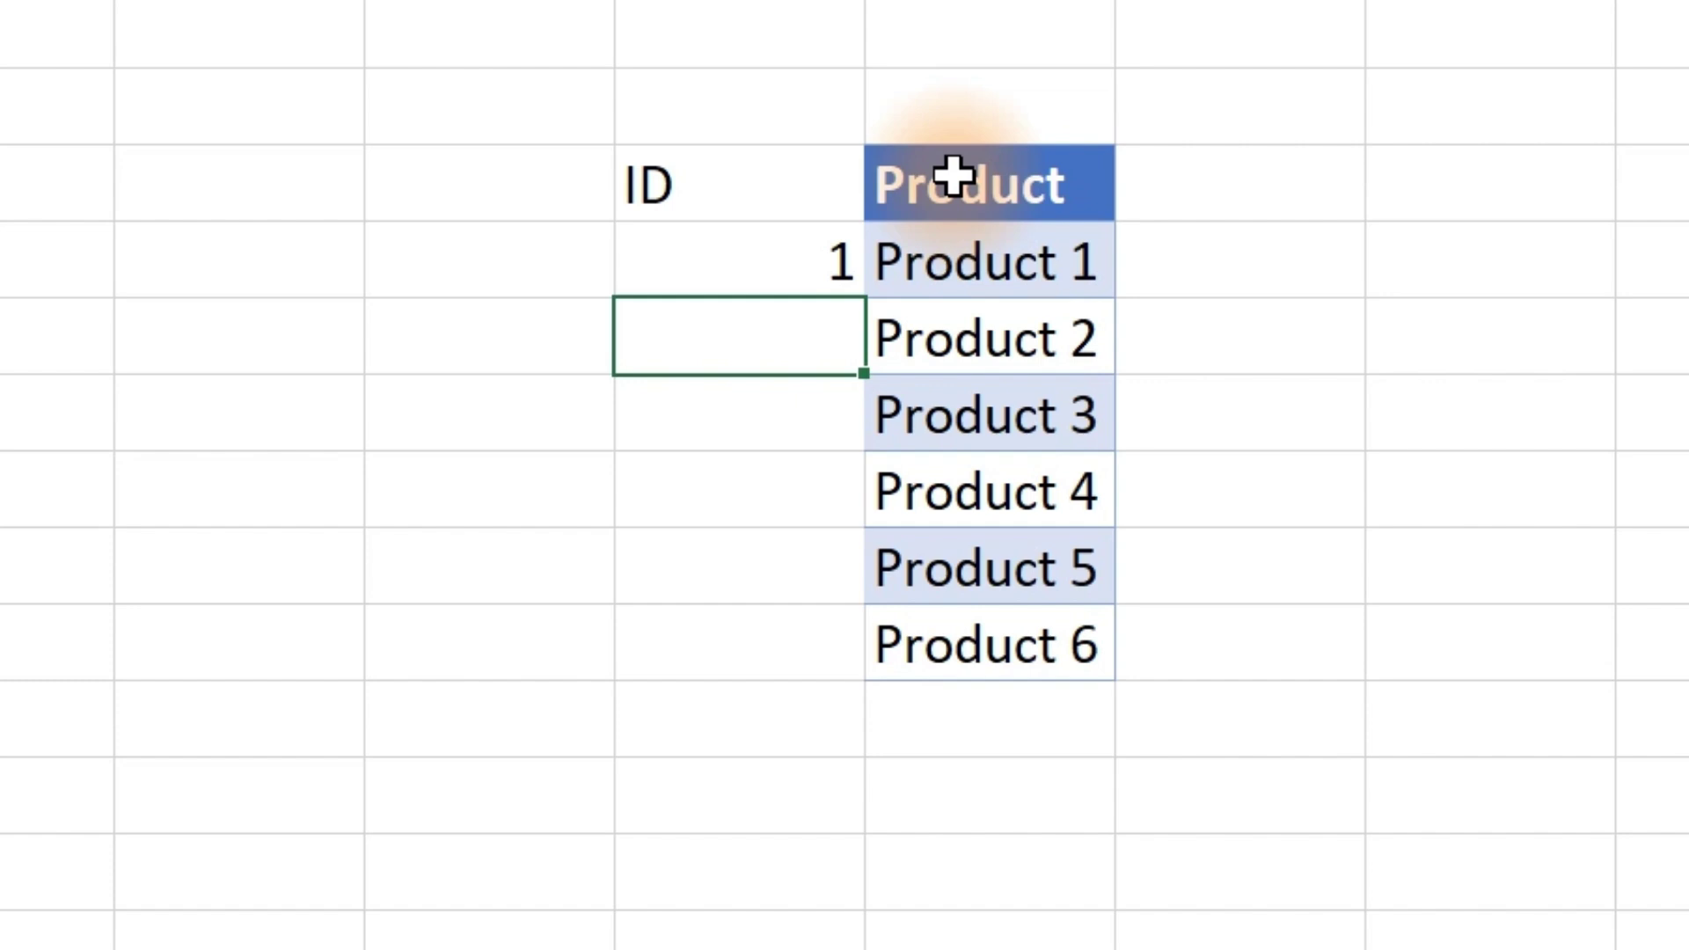
# Enter =IF(I9="","",H8+1) in H9 and fill it down to H14
pyautogui.write('=if')
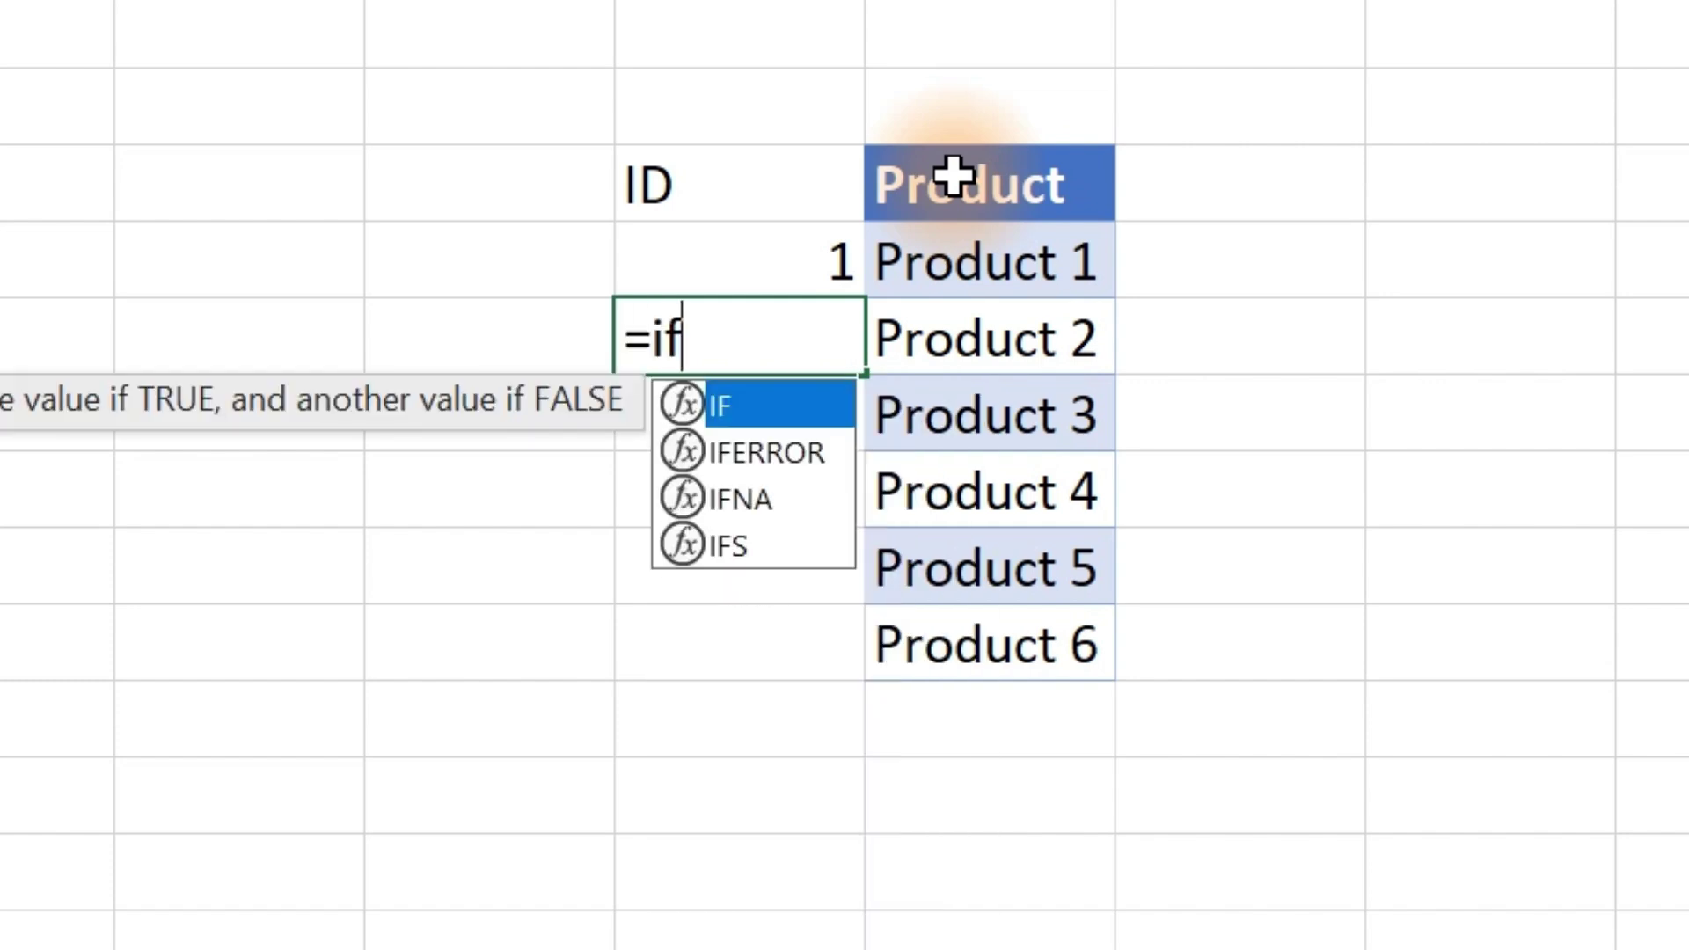
pyautogui.press('Tab')
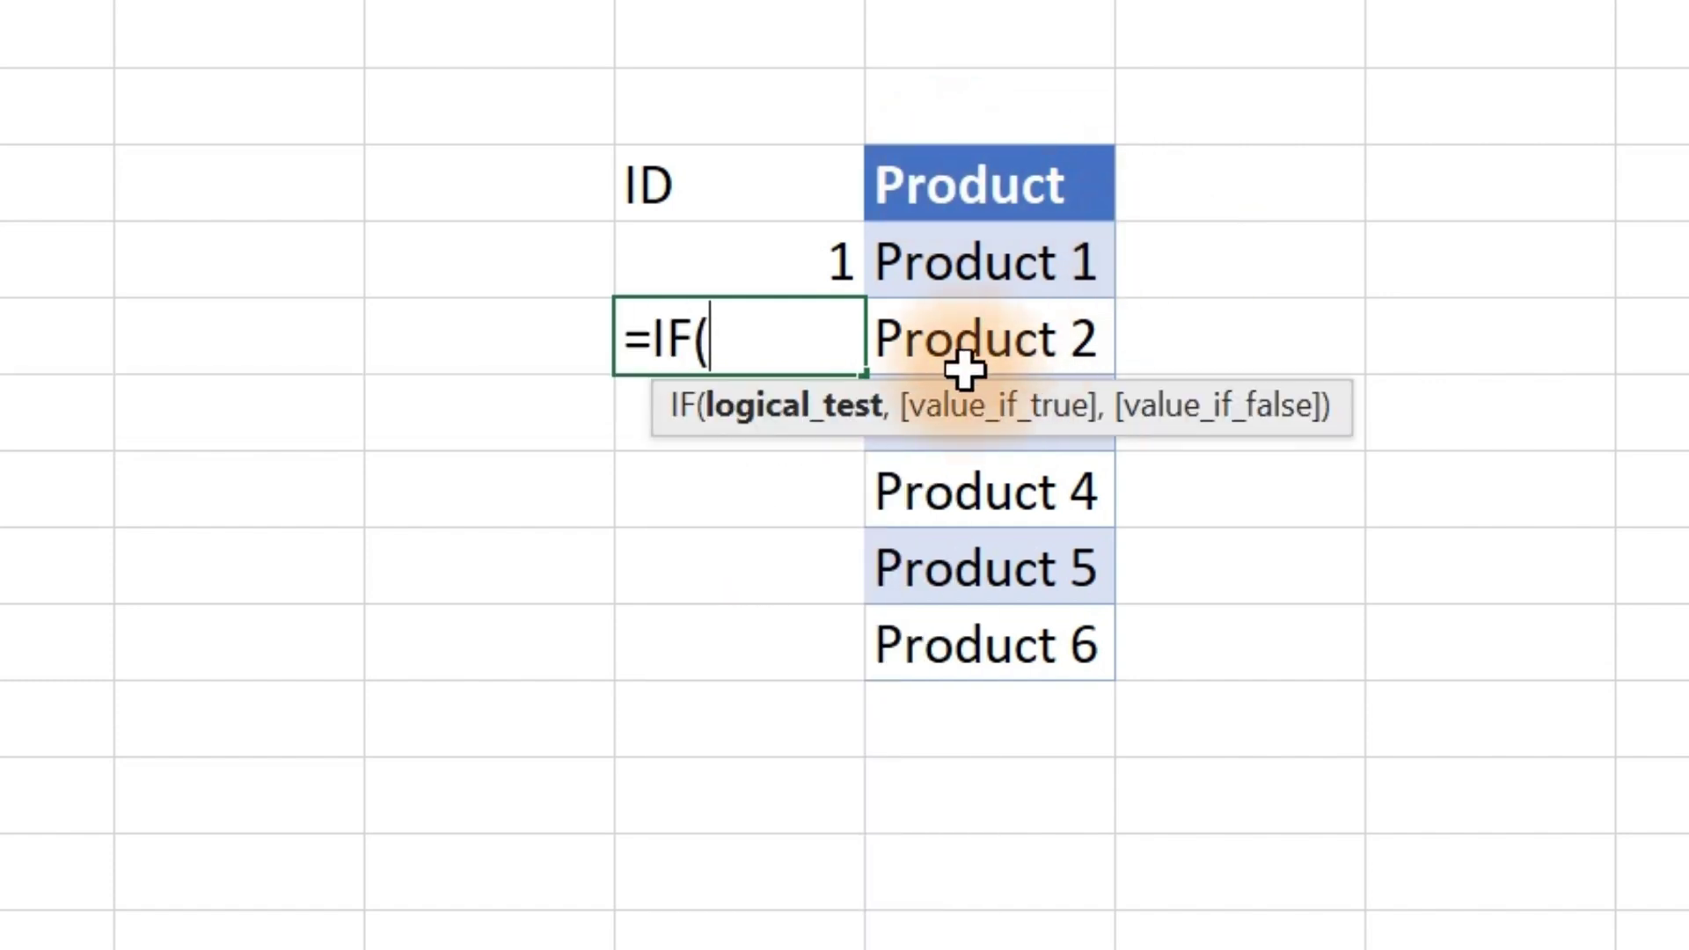
pyautogui.click(958, 333)
pyautogui.write('=')
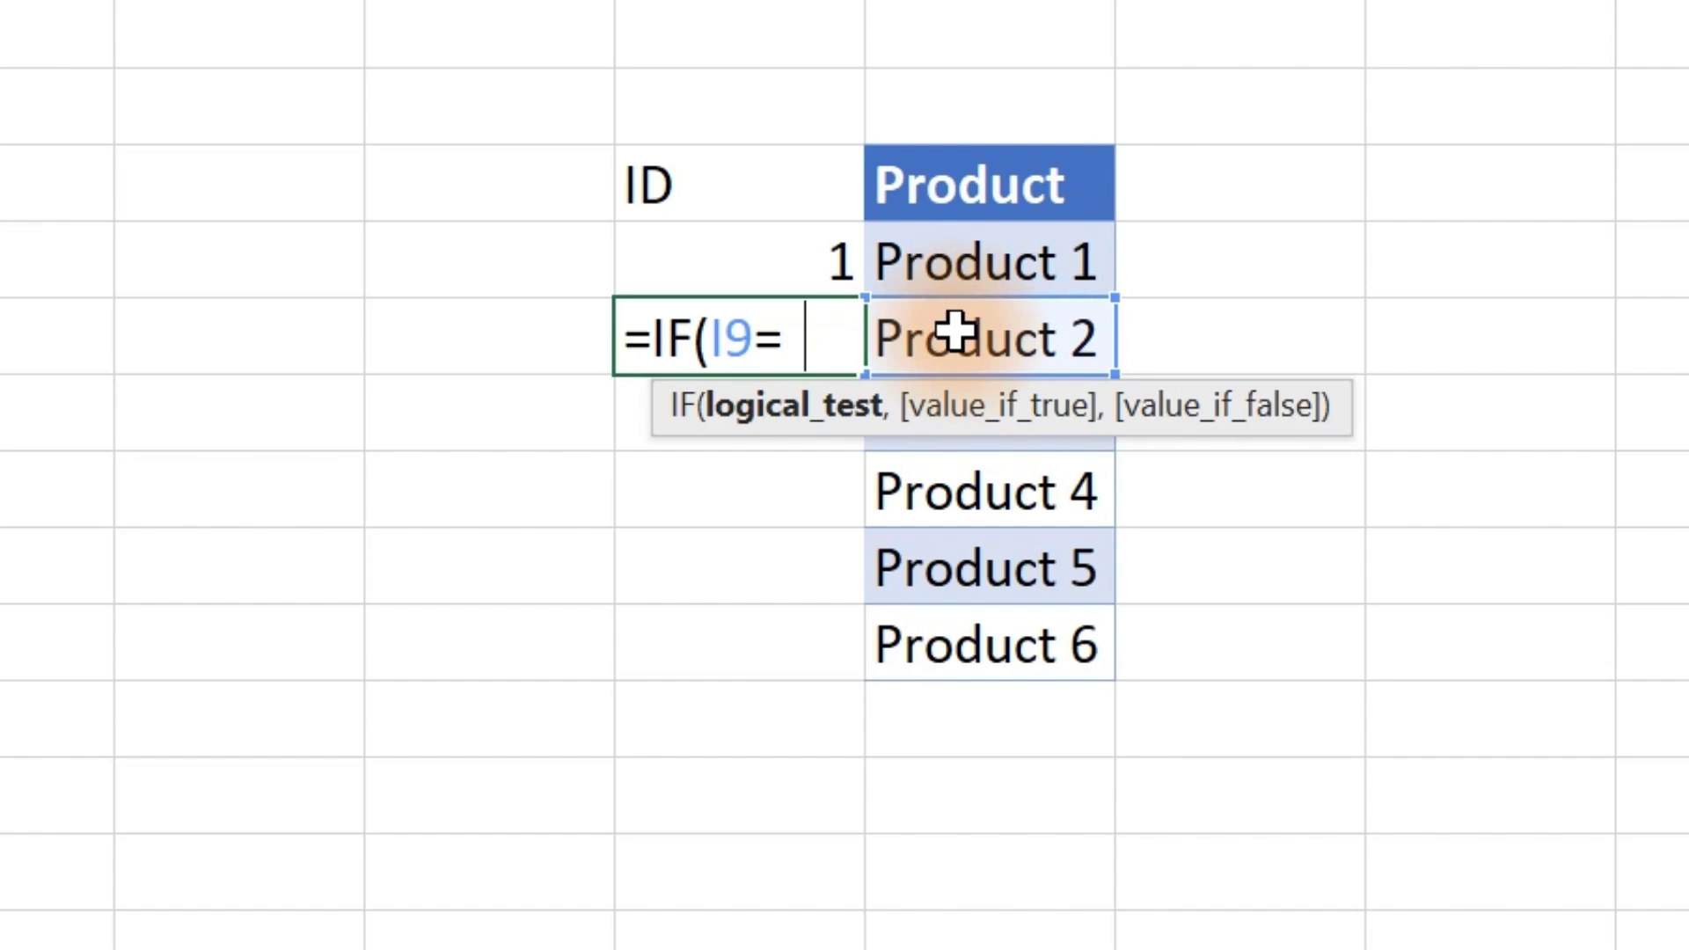
pyautogui.write('"","')
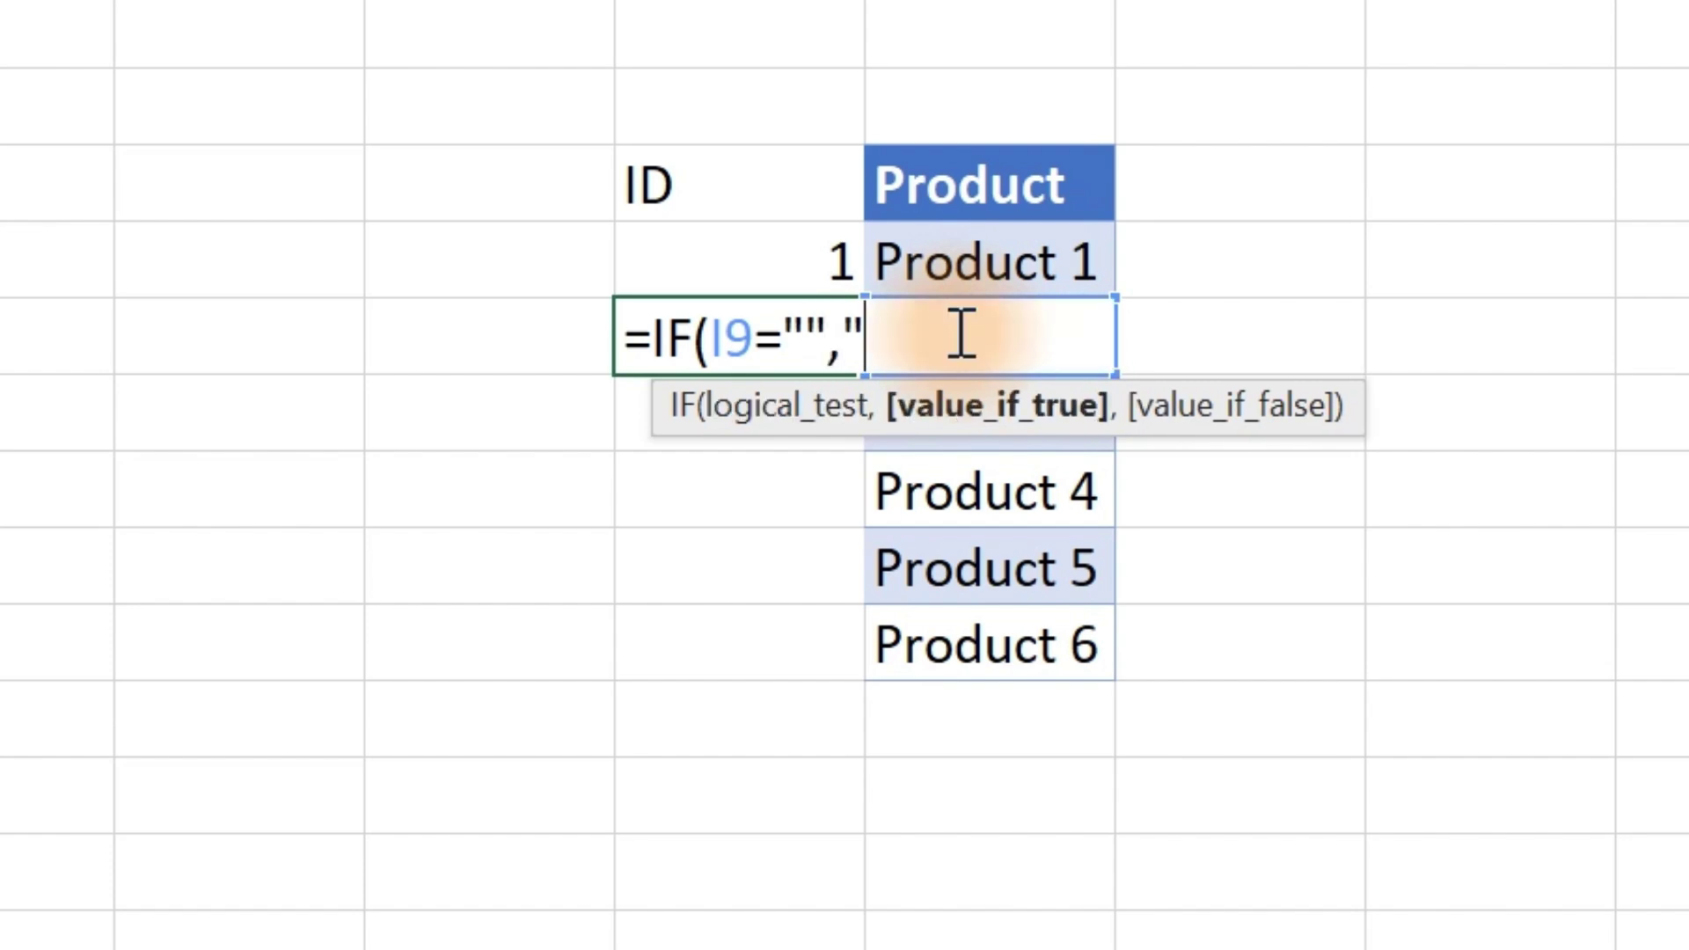
pyautogui.write('",')
pyautogui.click(772, 260)
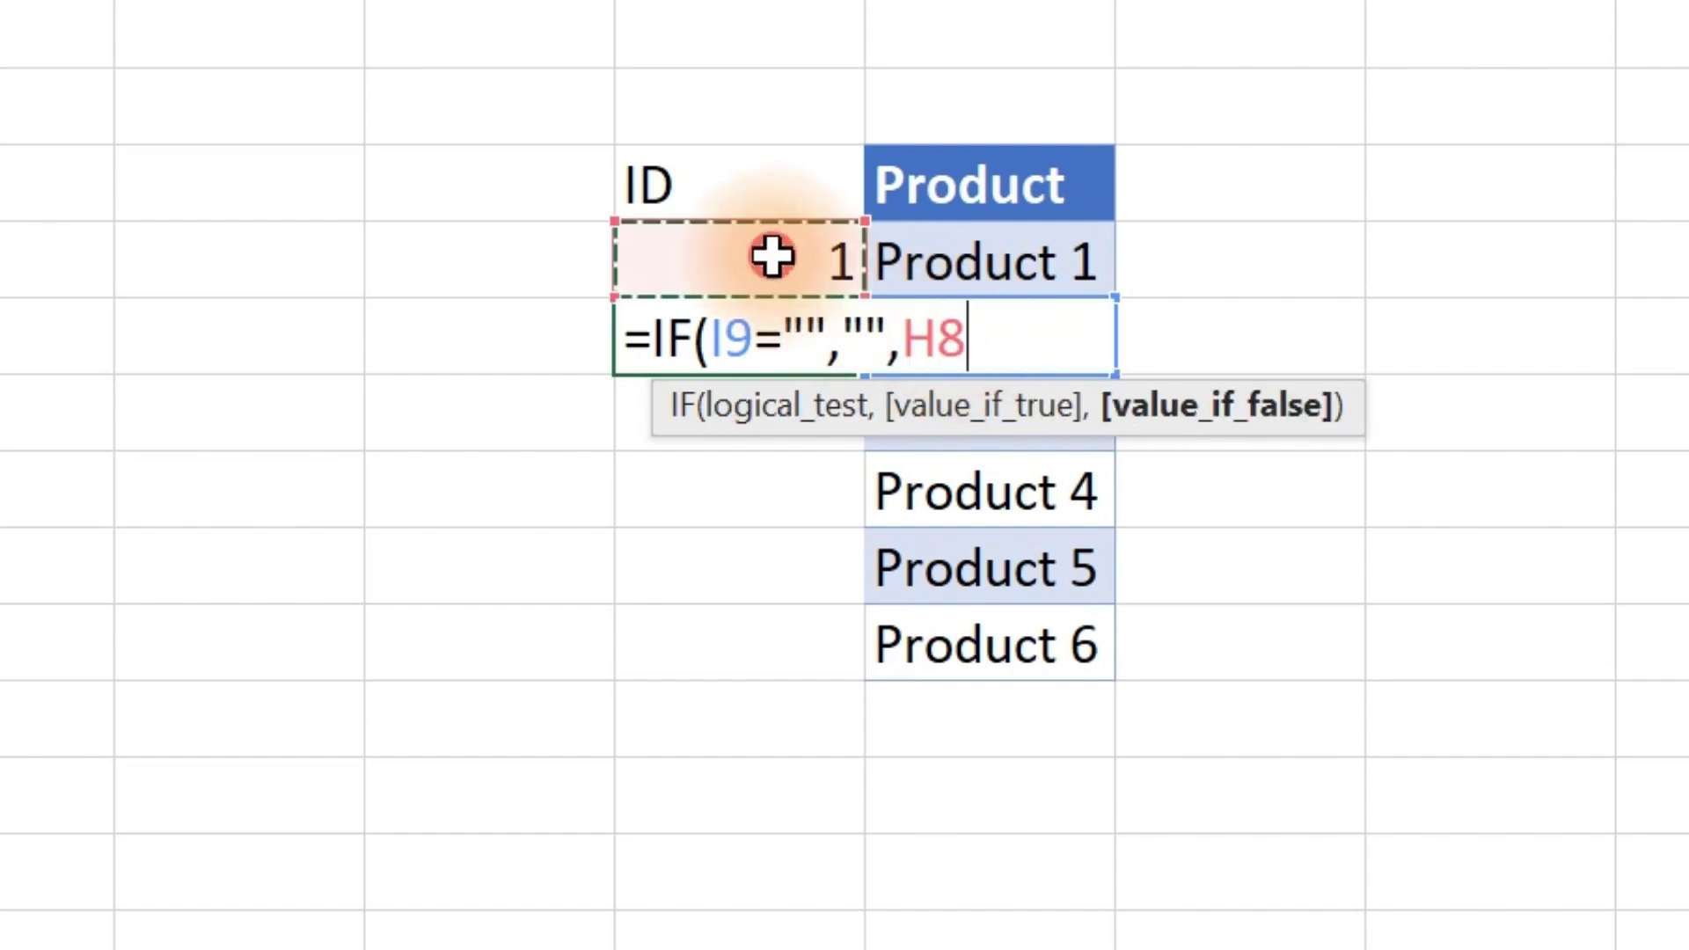
pyautogui.write('+1')
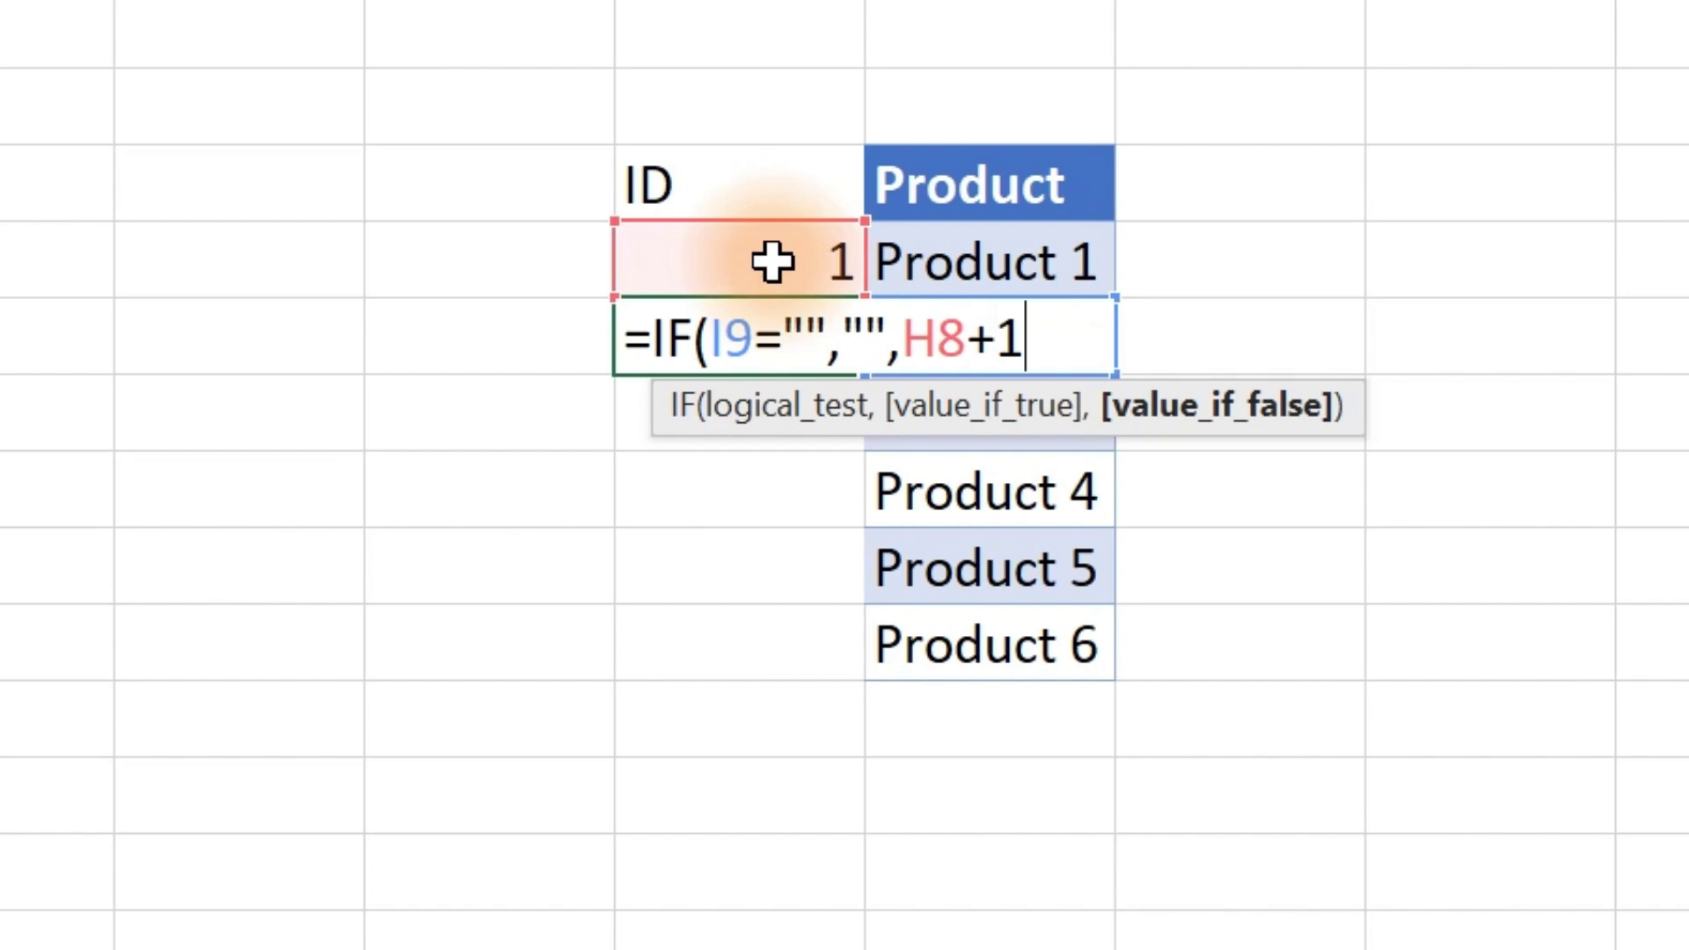
pyautogui.press('Return')
pyautogui.click(801, 333)
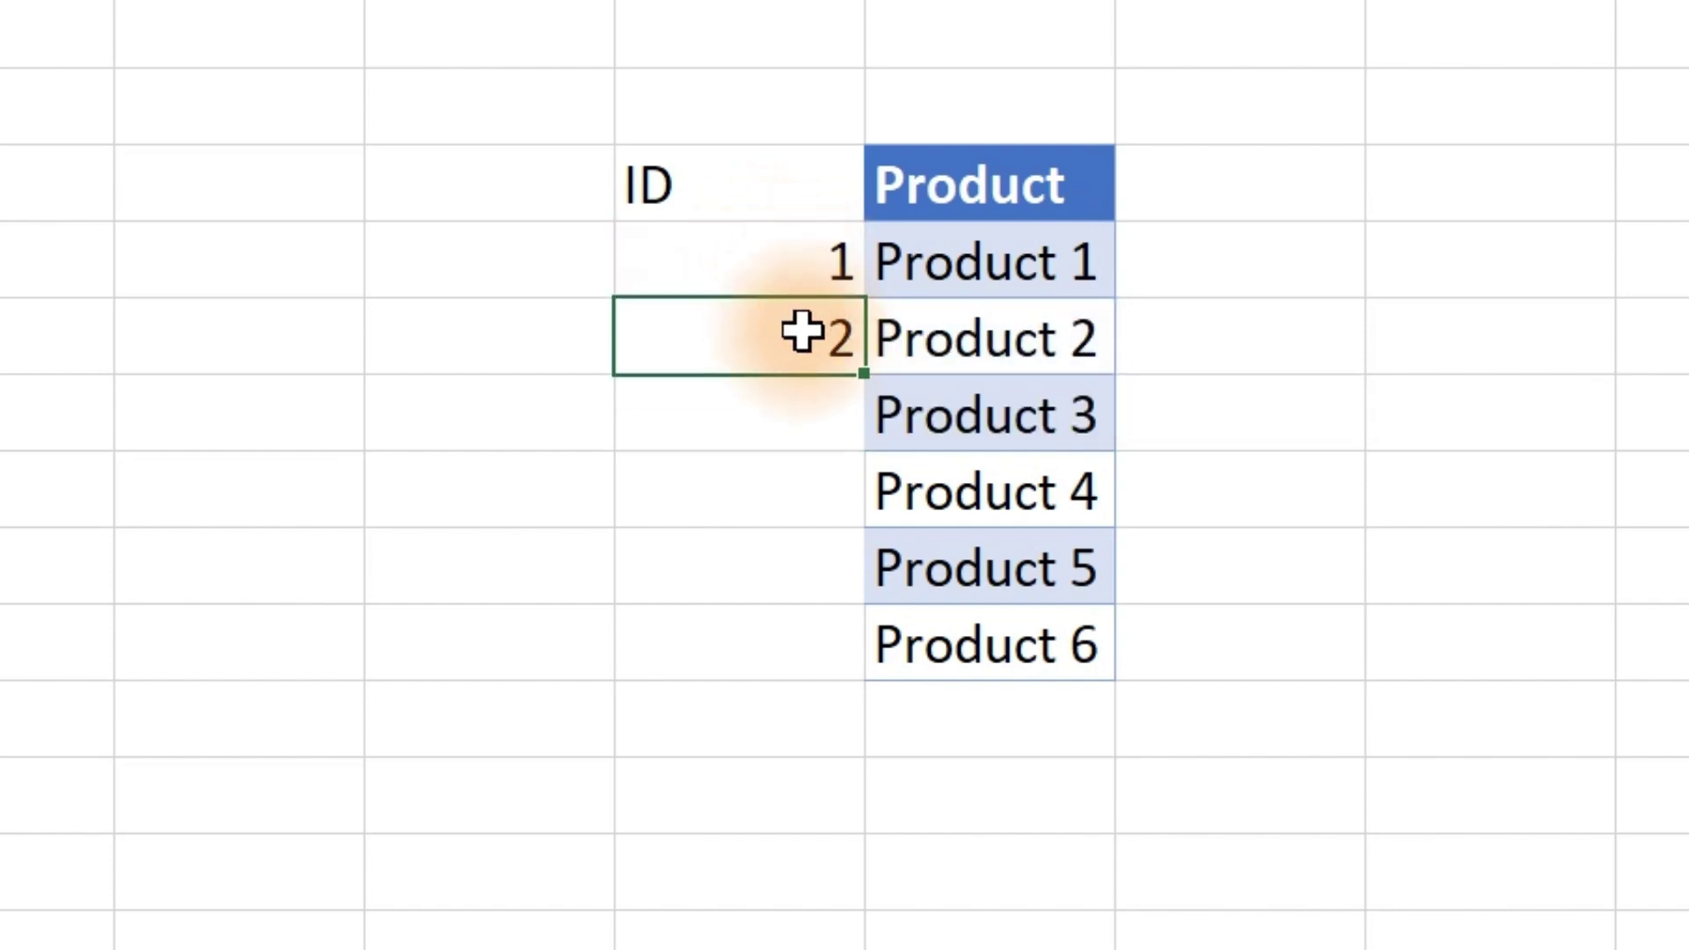
pyautogui.moveTo(864, 373); pyautogui.dragTo(829, 679)
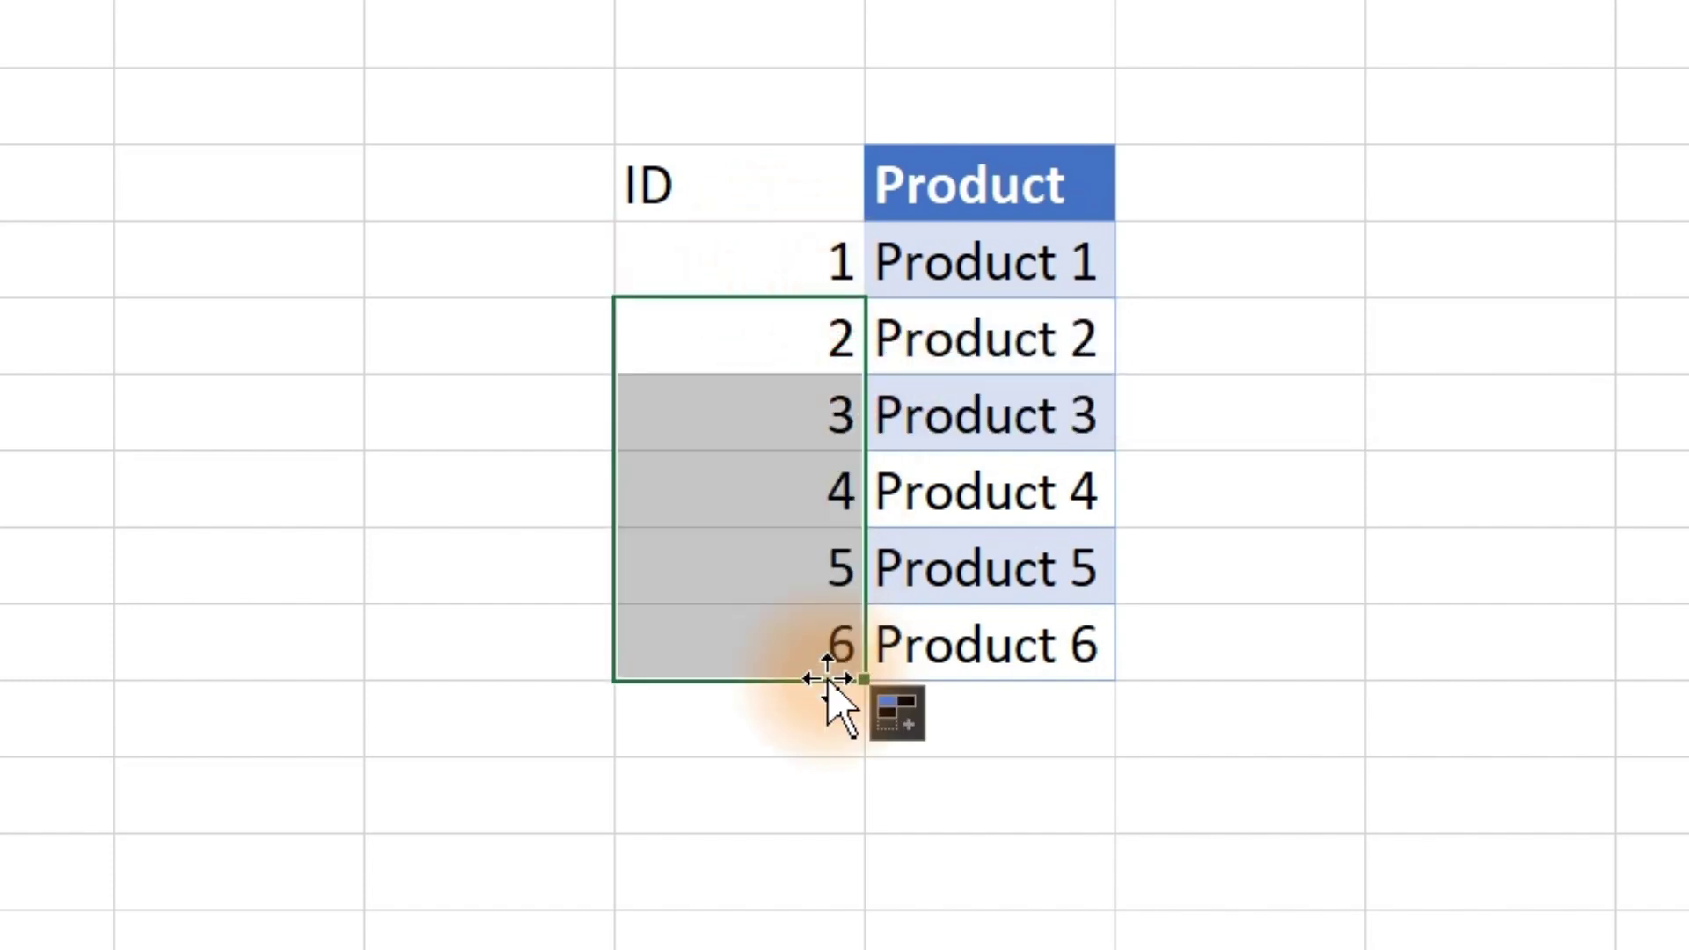
# Test the blank-product rule with a 'dfskjdf' entry below Product 6, then undo it
pyautogui.click(1006, 721)
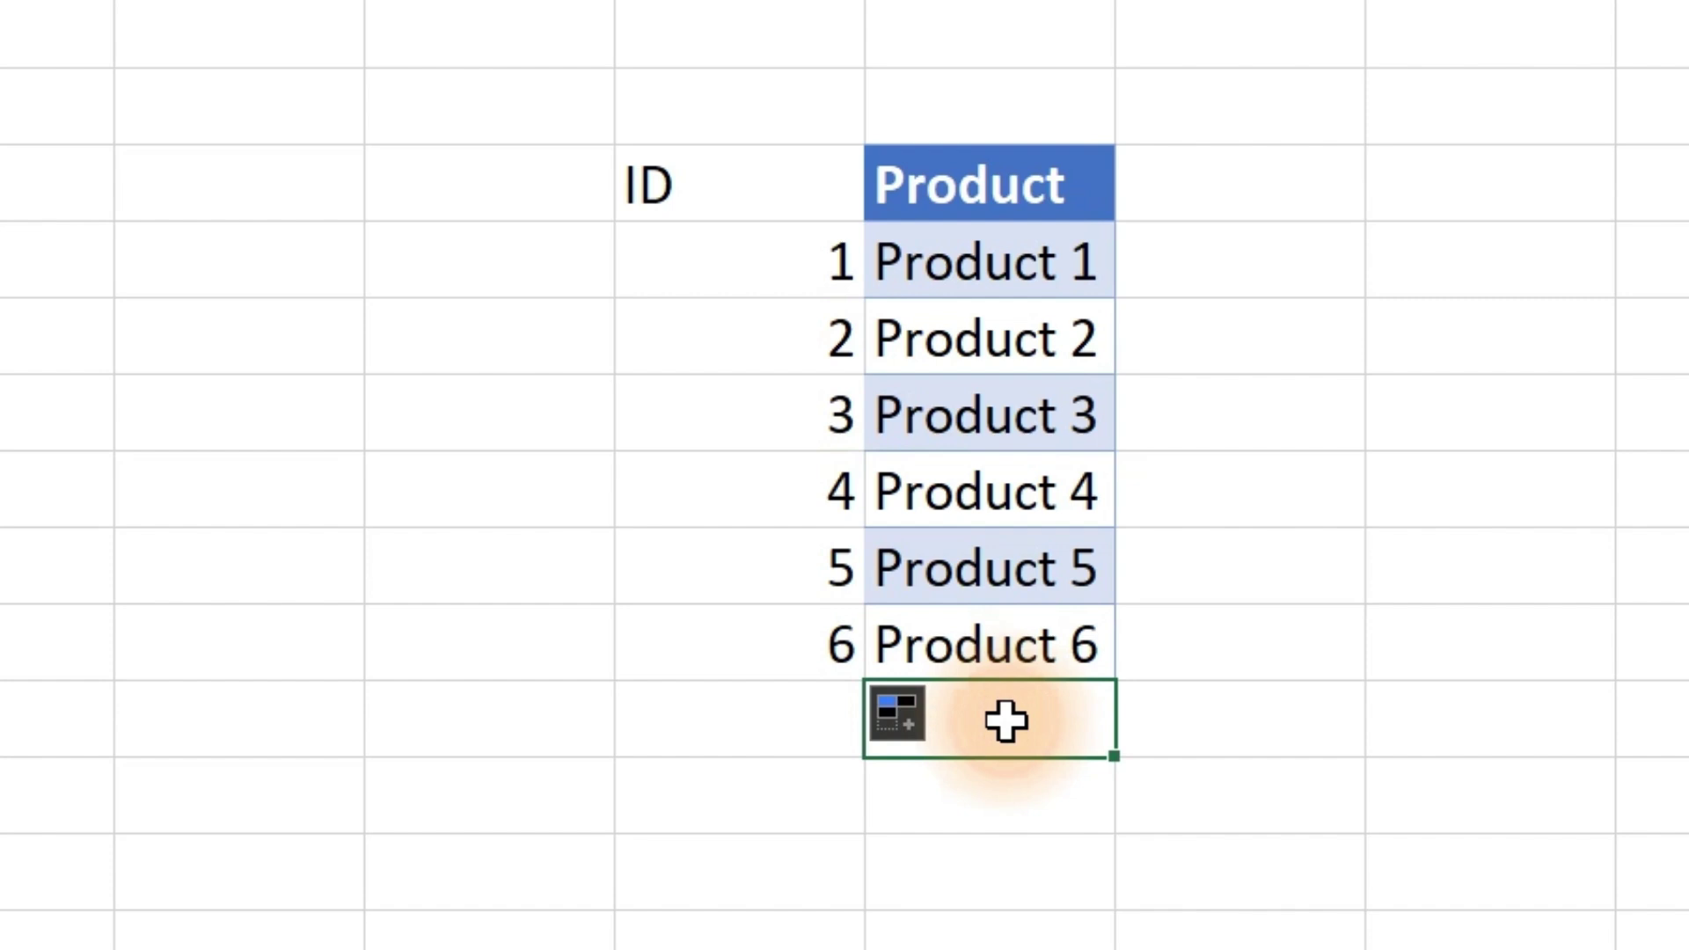
pyautogui.write('dfskjdf')
pyautogui.press('Return')
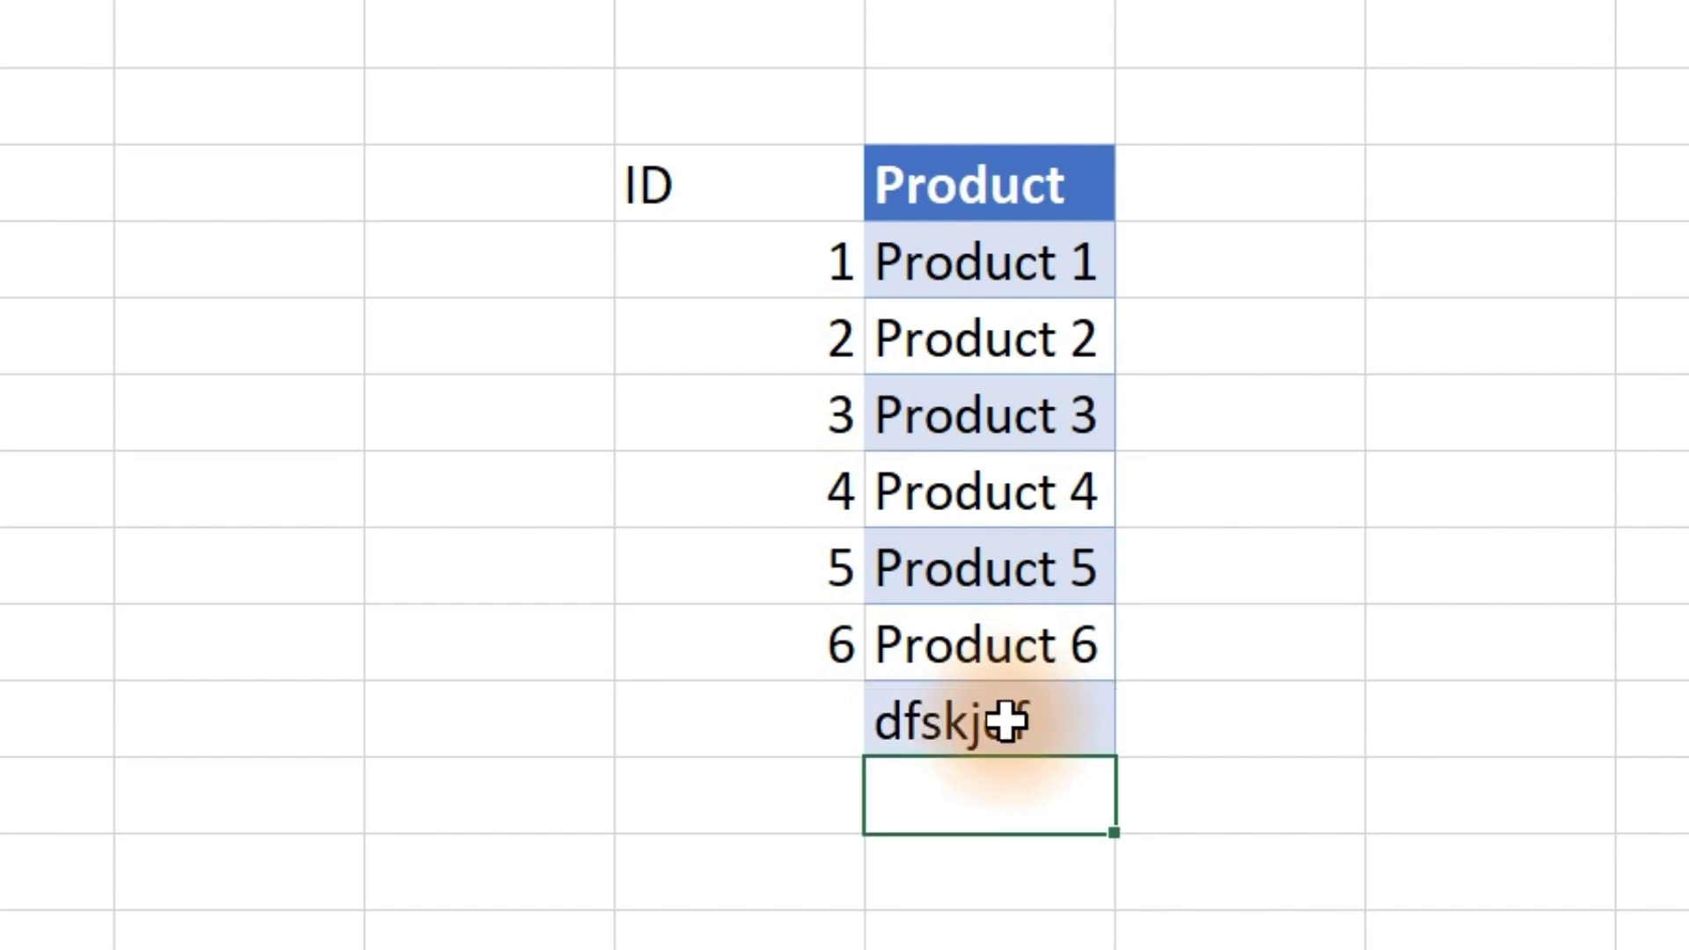
pyautogui.click(1005, 722)
pyautogui.hotkey('ctrl', 'z')
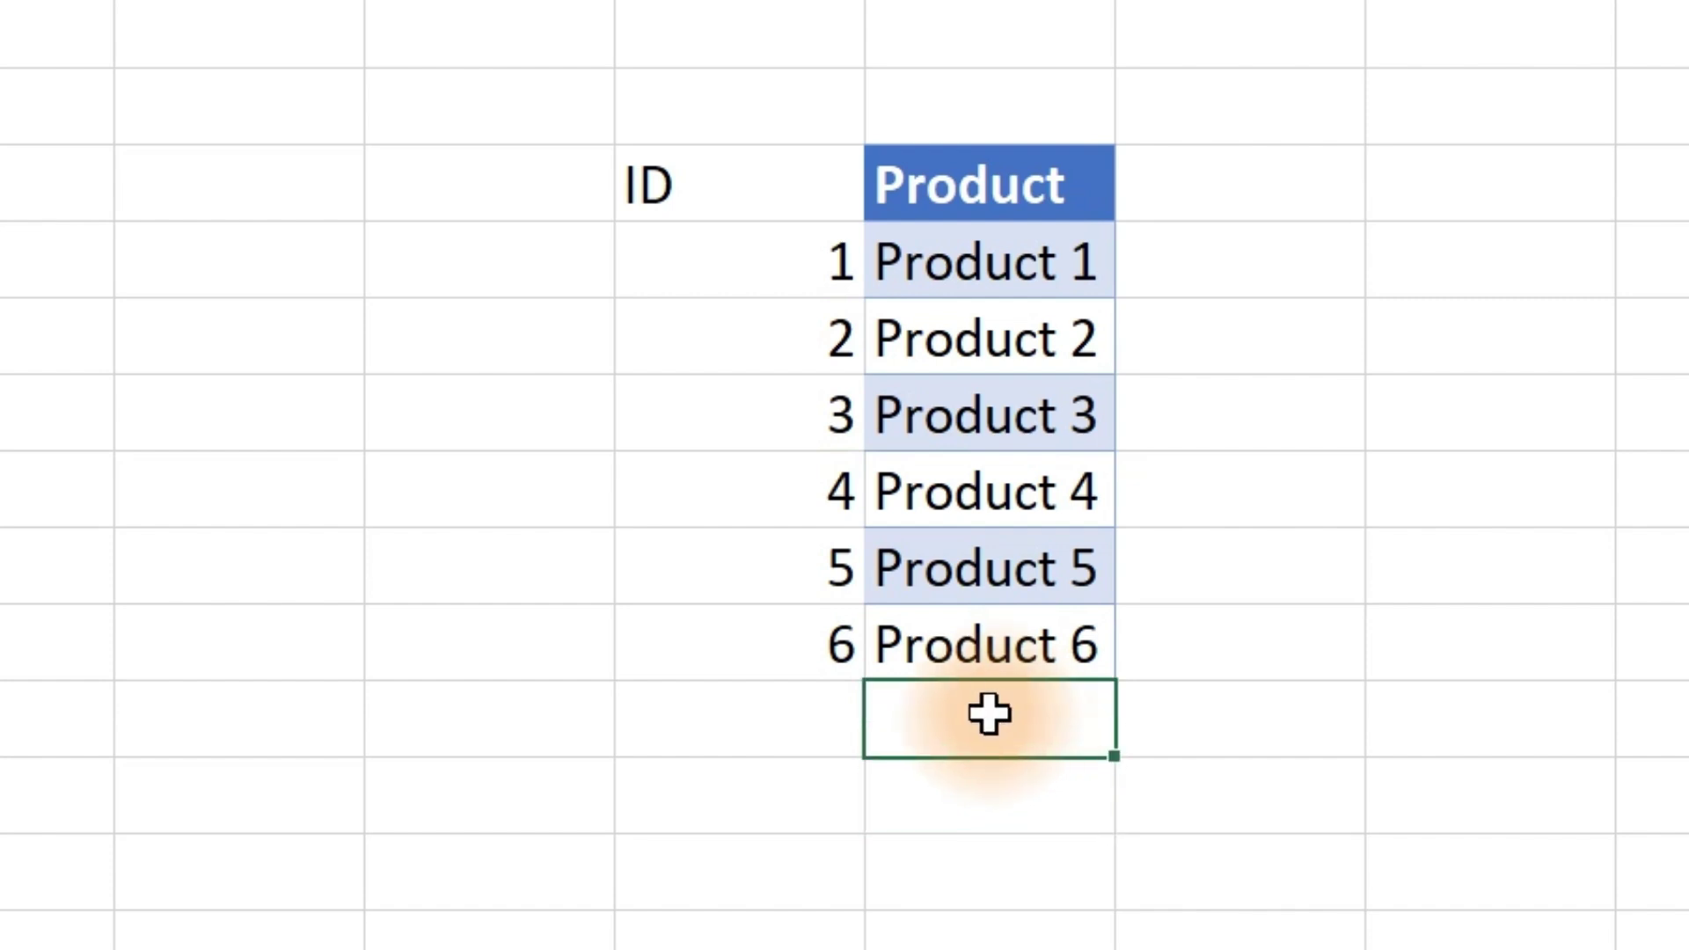
# Convert the ID and Product range into a table with headers
pyautogui.moveTo(632, 194); pyautogui.dragTo(1011, 642)
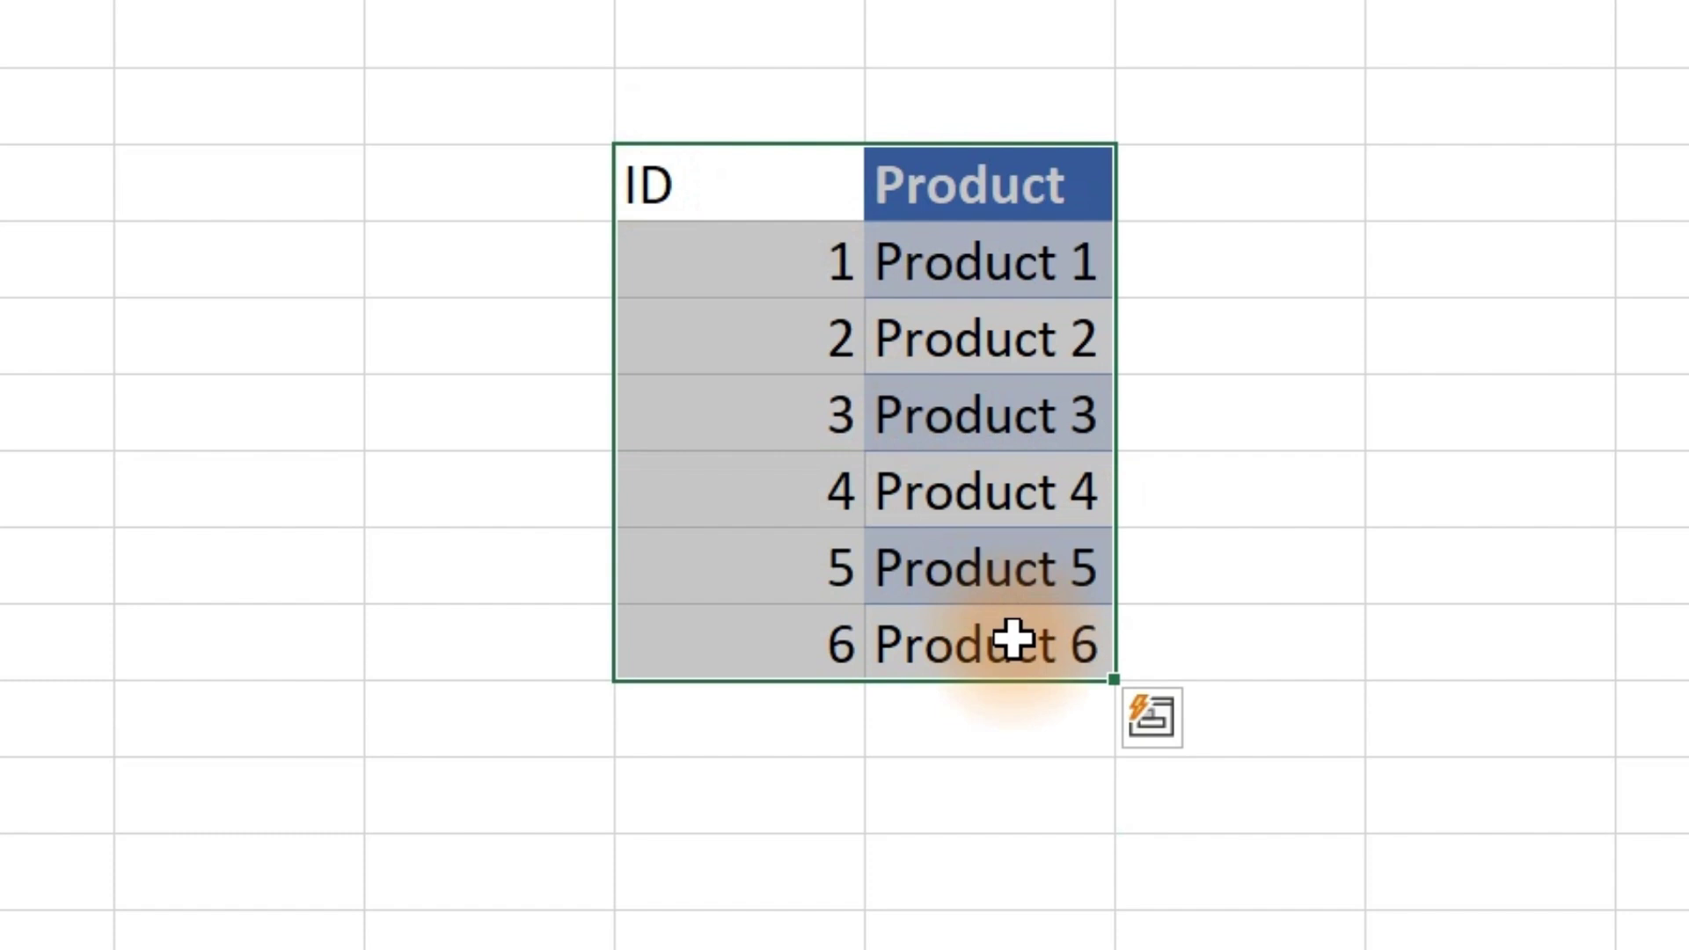
pyautogui.hotkey('ctrl', 'c')
pyautogui.hotkey('ctrl', 't')
pyautogui.click(810, 304)
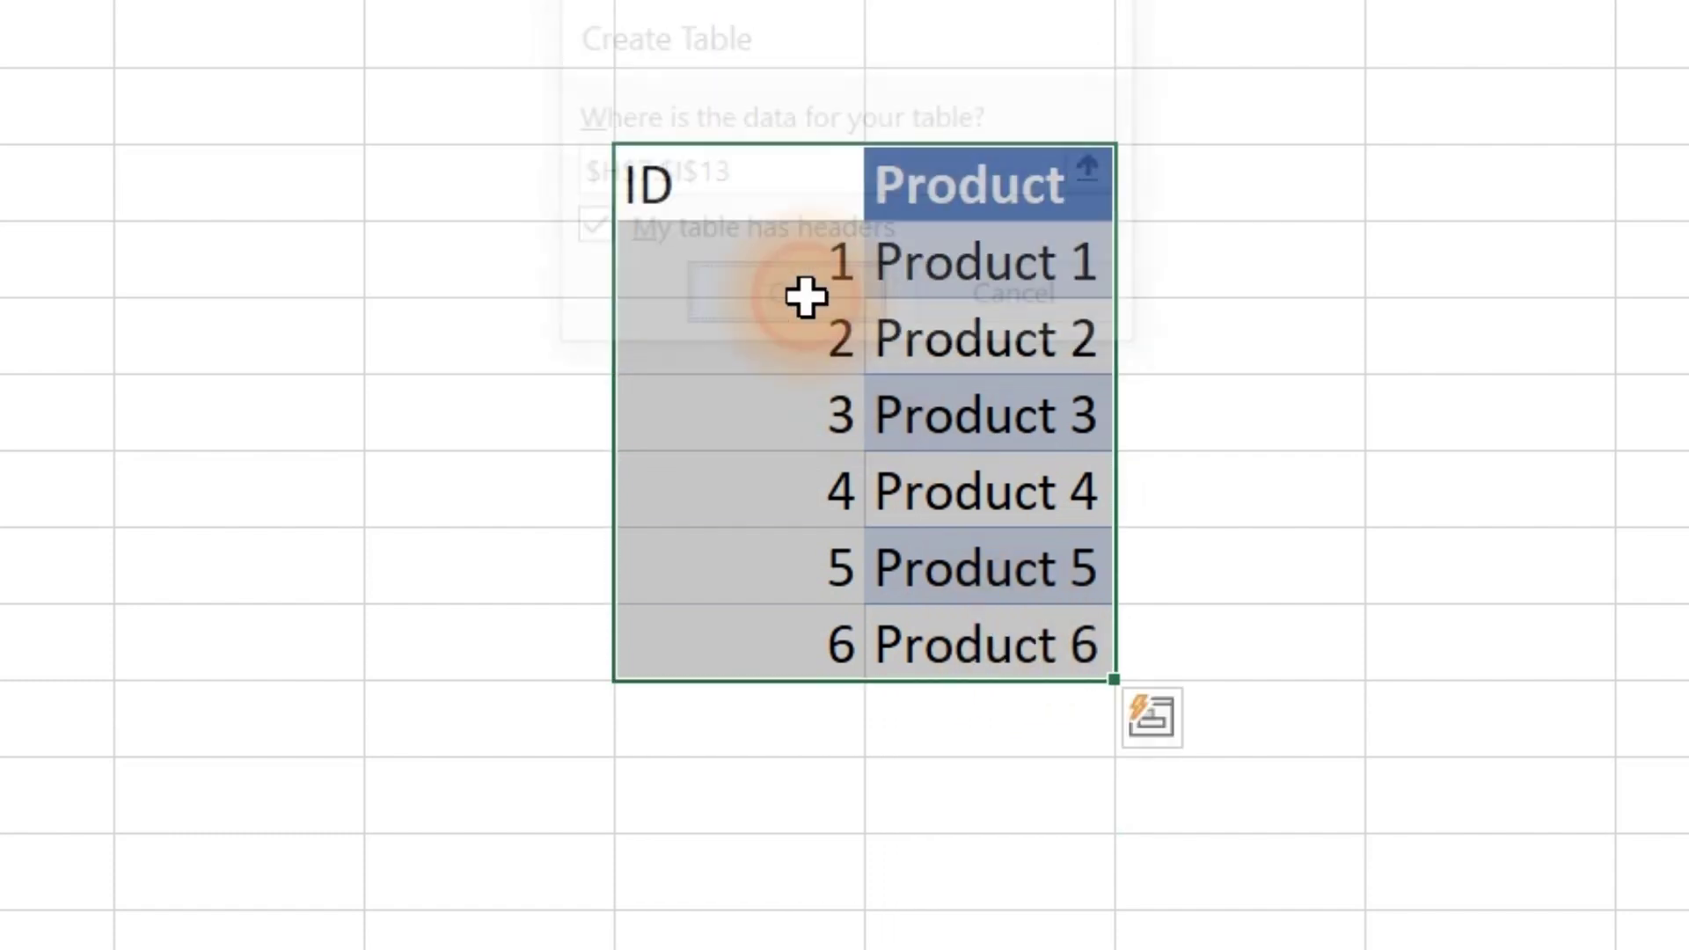
# Add products fdkjfkd, dkfjdskl and sfkd below Product 6 so they become IDs 7–9
pyautogui.click(920, 705)
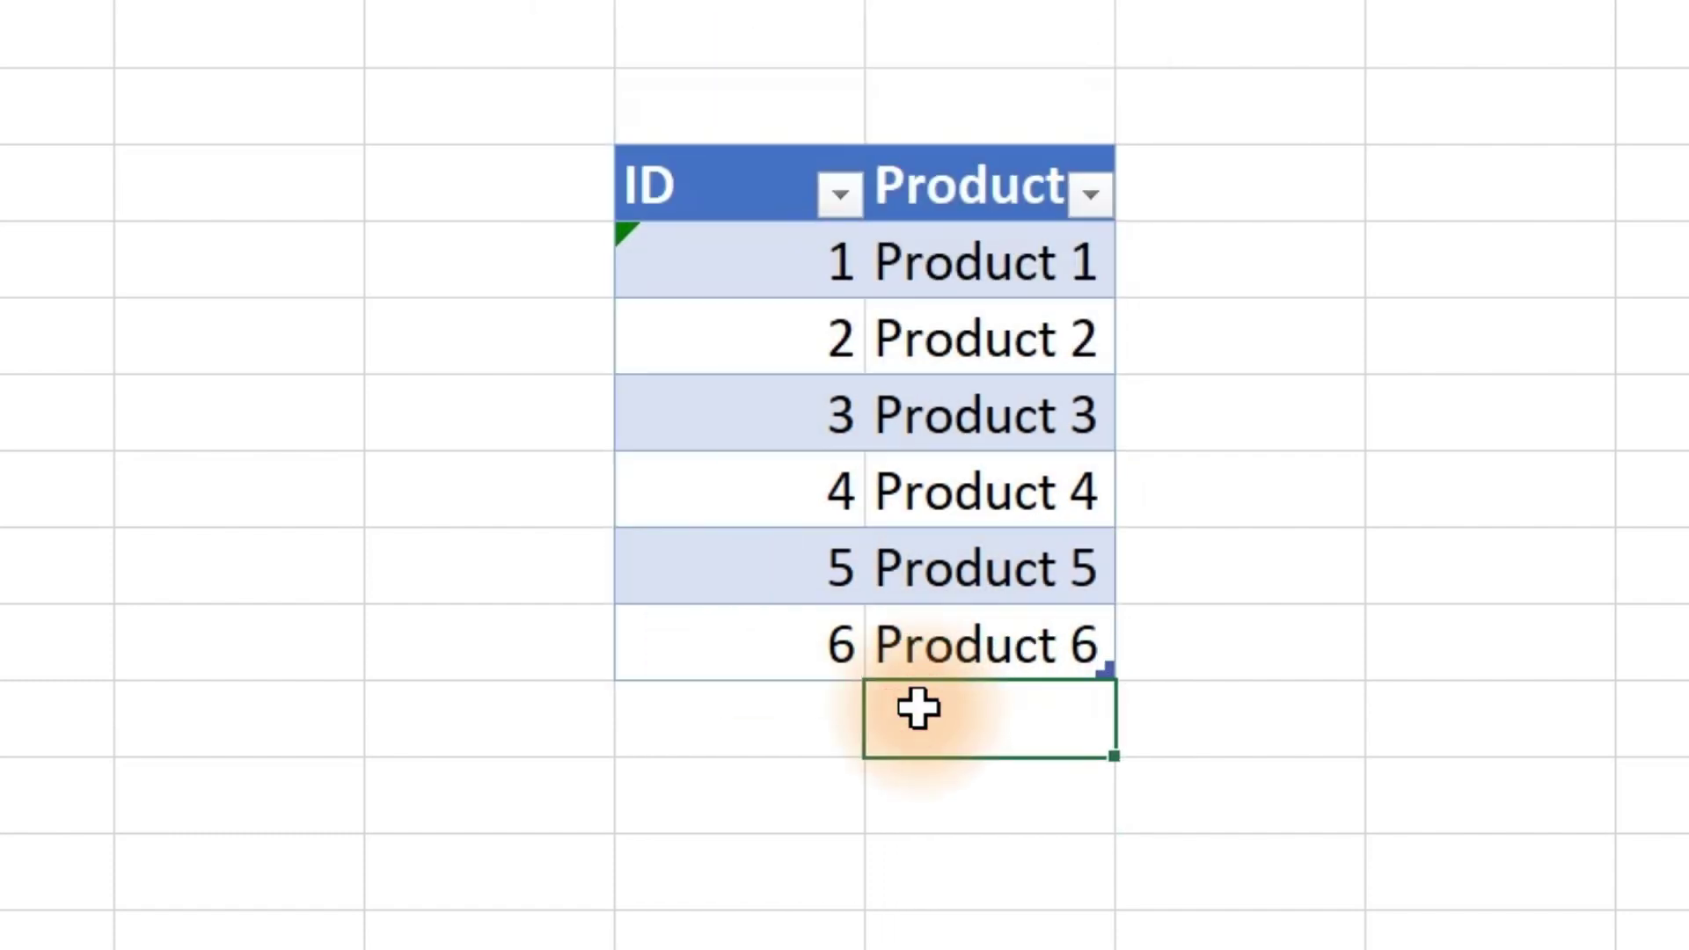
pyautogui.write('fdkjfkd')
pyautogui.press('Return')
pyautogui.write('dkfjdskl')
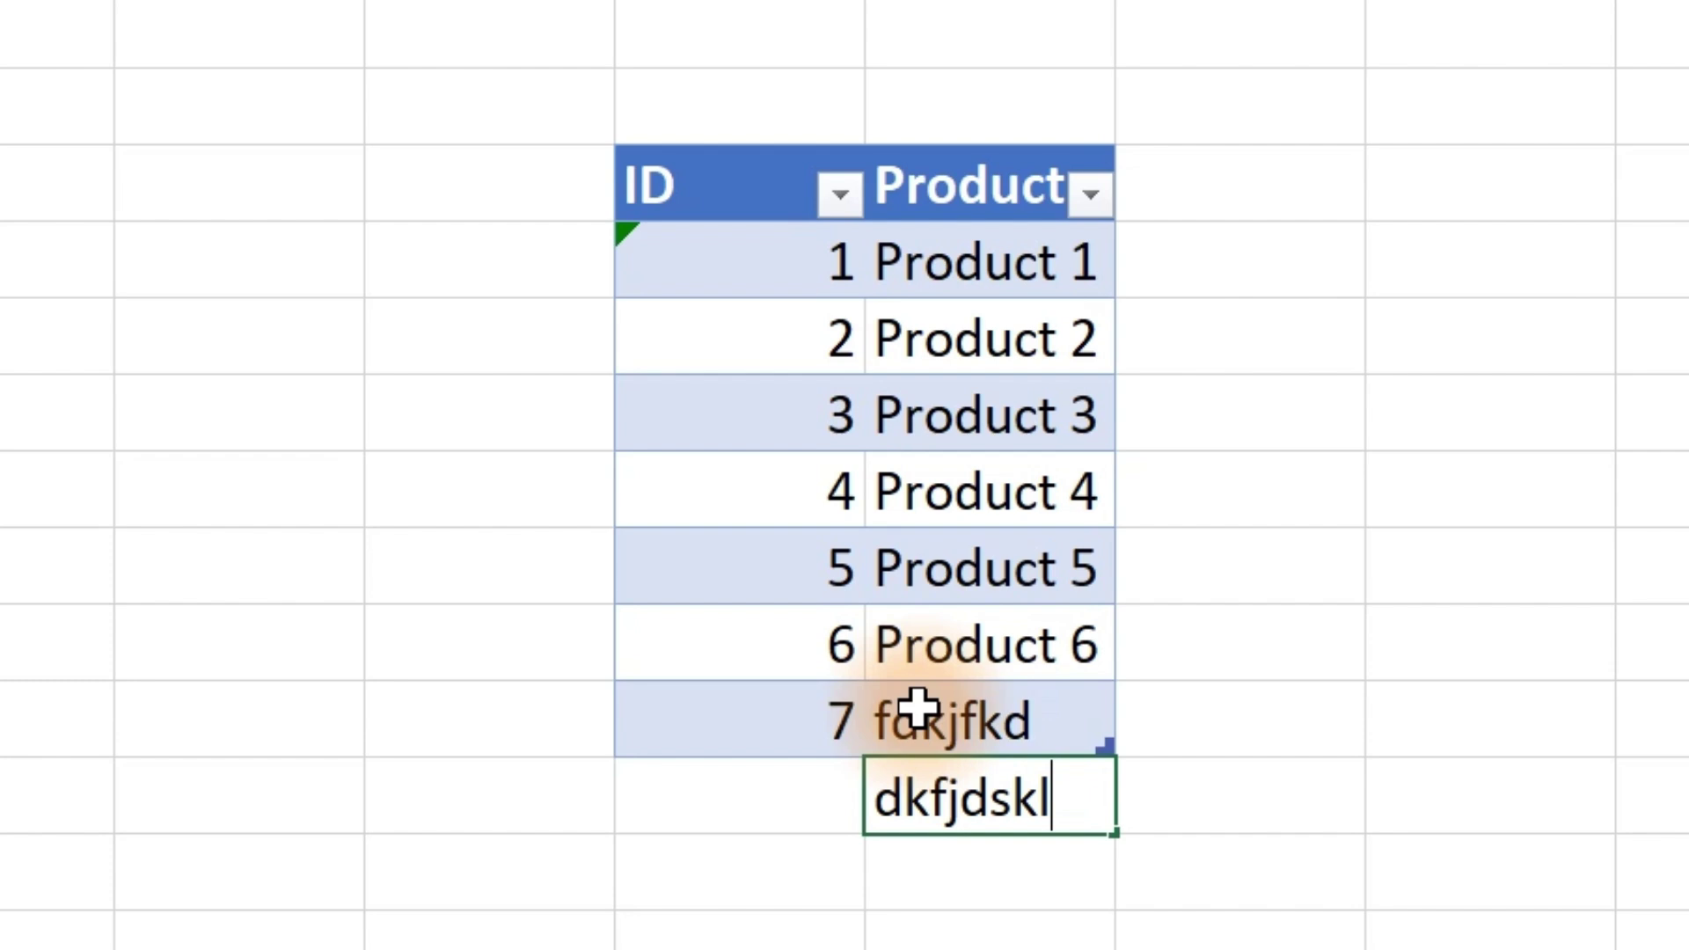
pyautogui.press('Return')
pyautogui.write('sfkd')
pyautogui.press('Return')
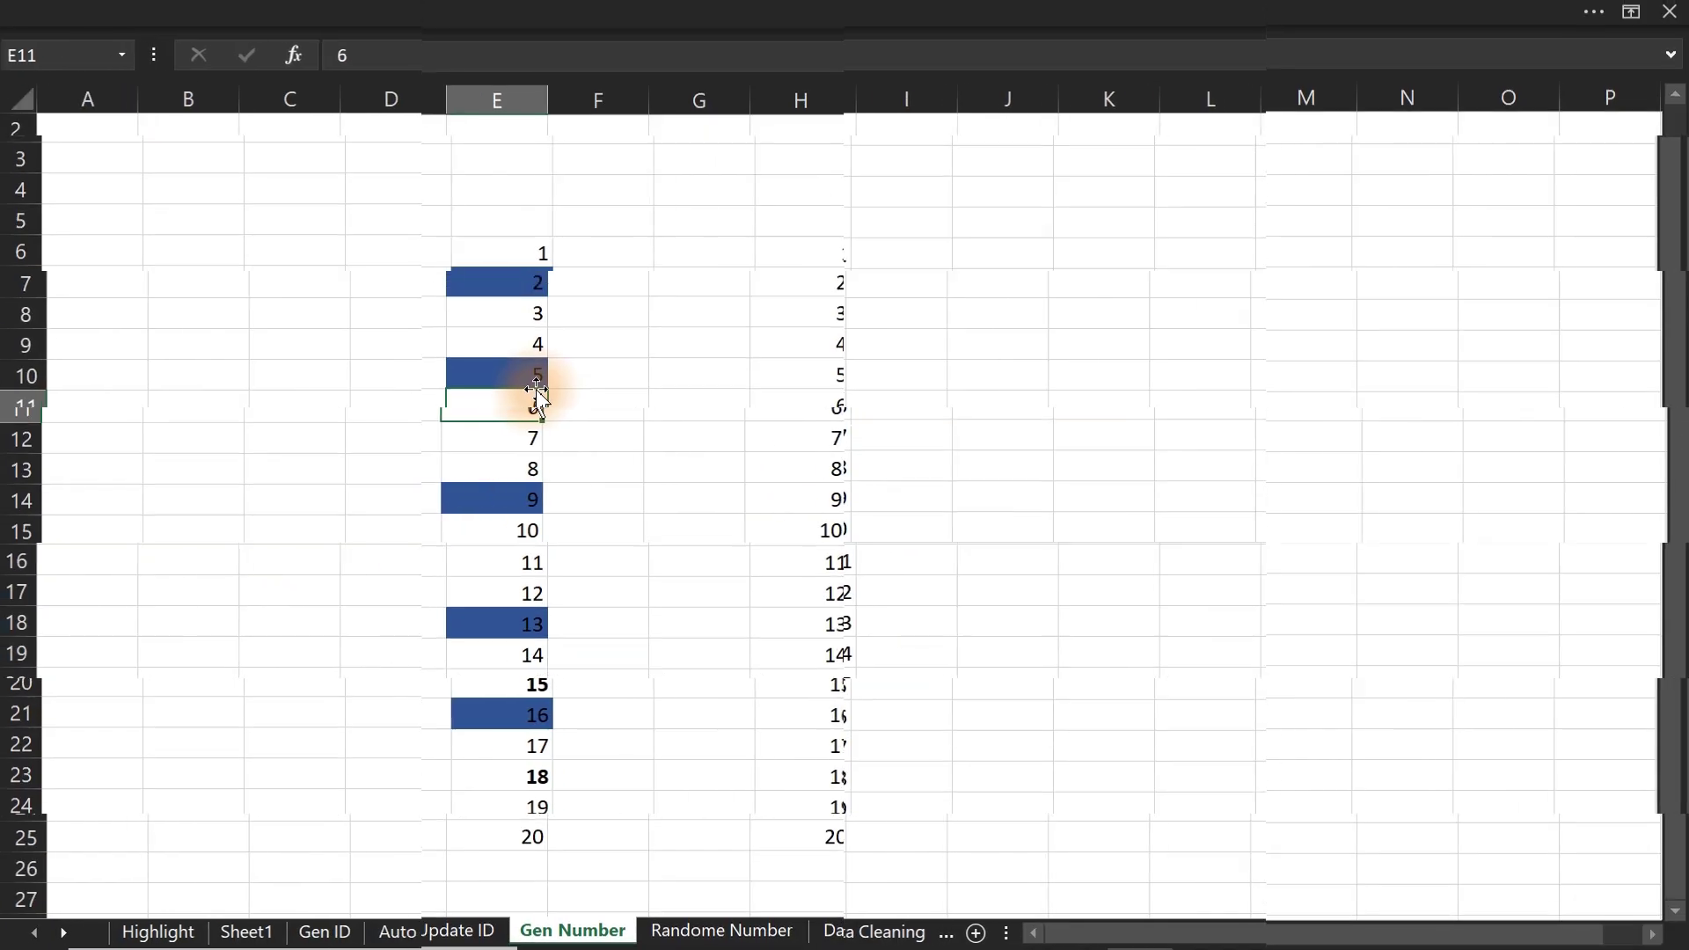
pyautogui.moveTo(502, 255); pyautogui.dragTo(468, 832)
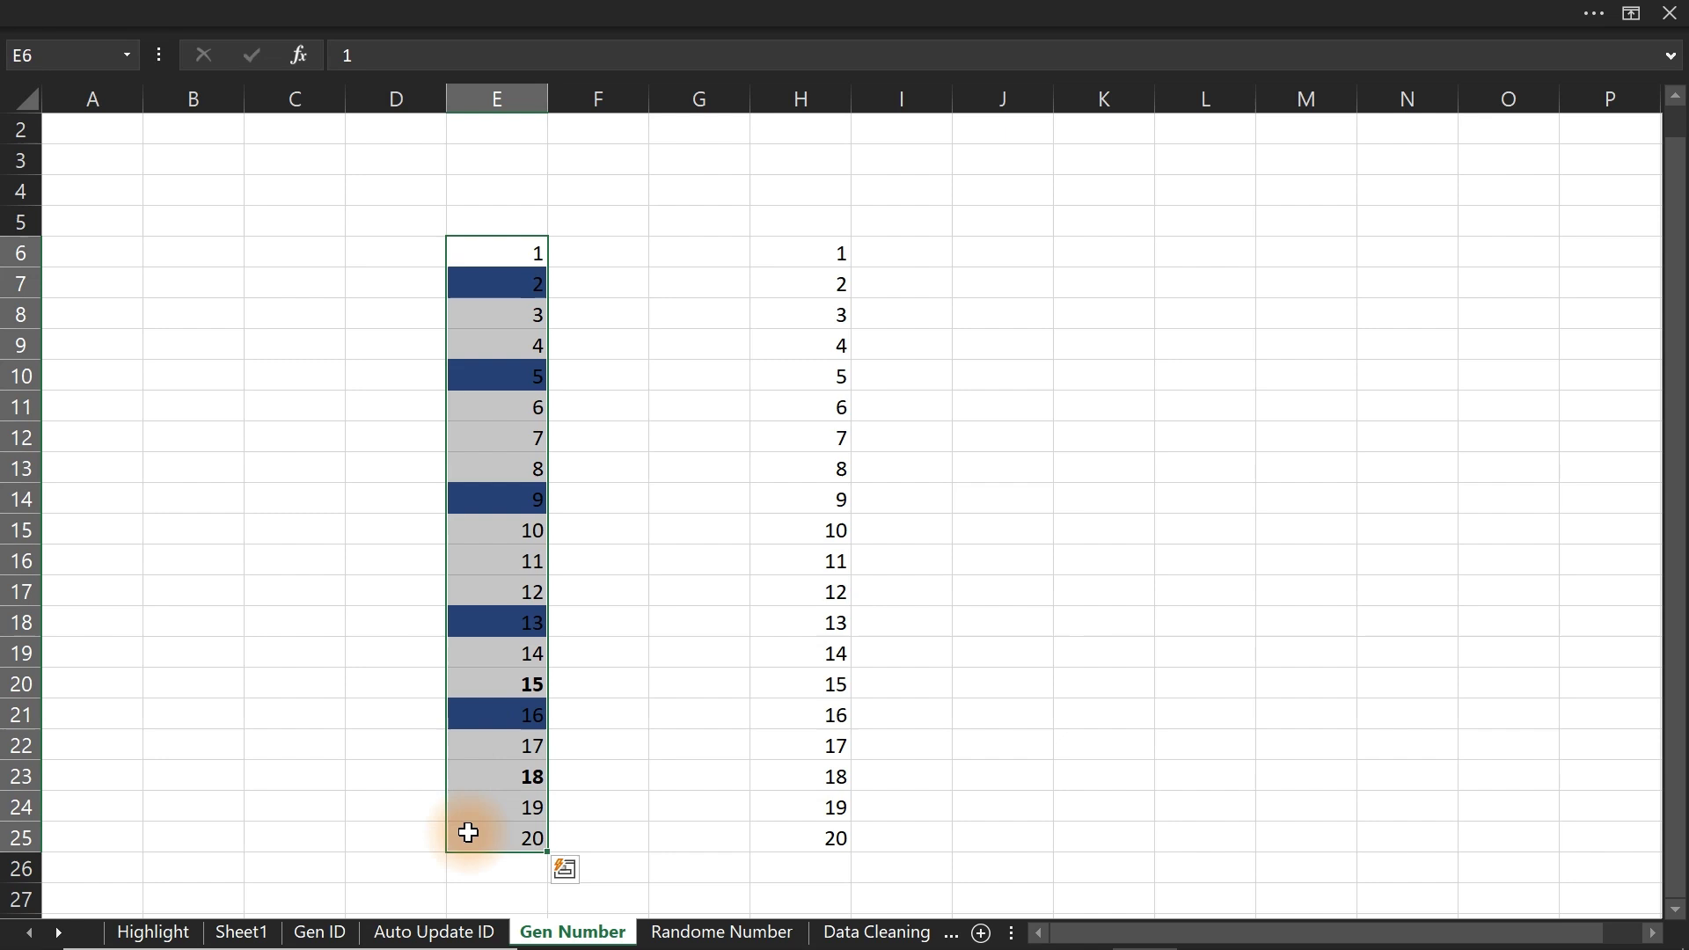
pyautogui.click(813, 253)
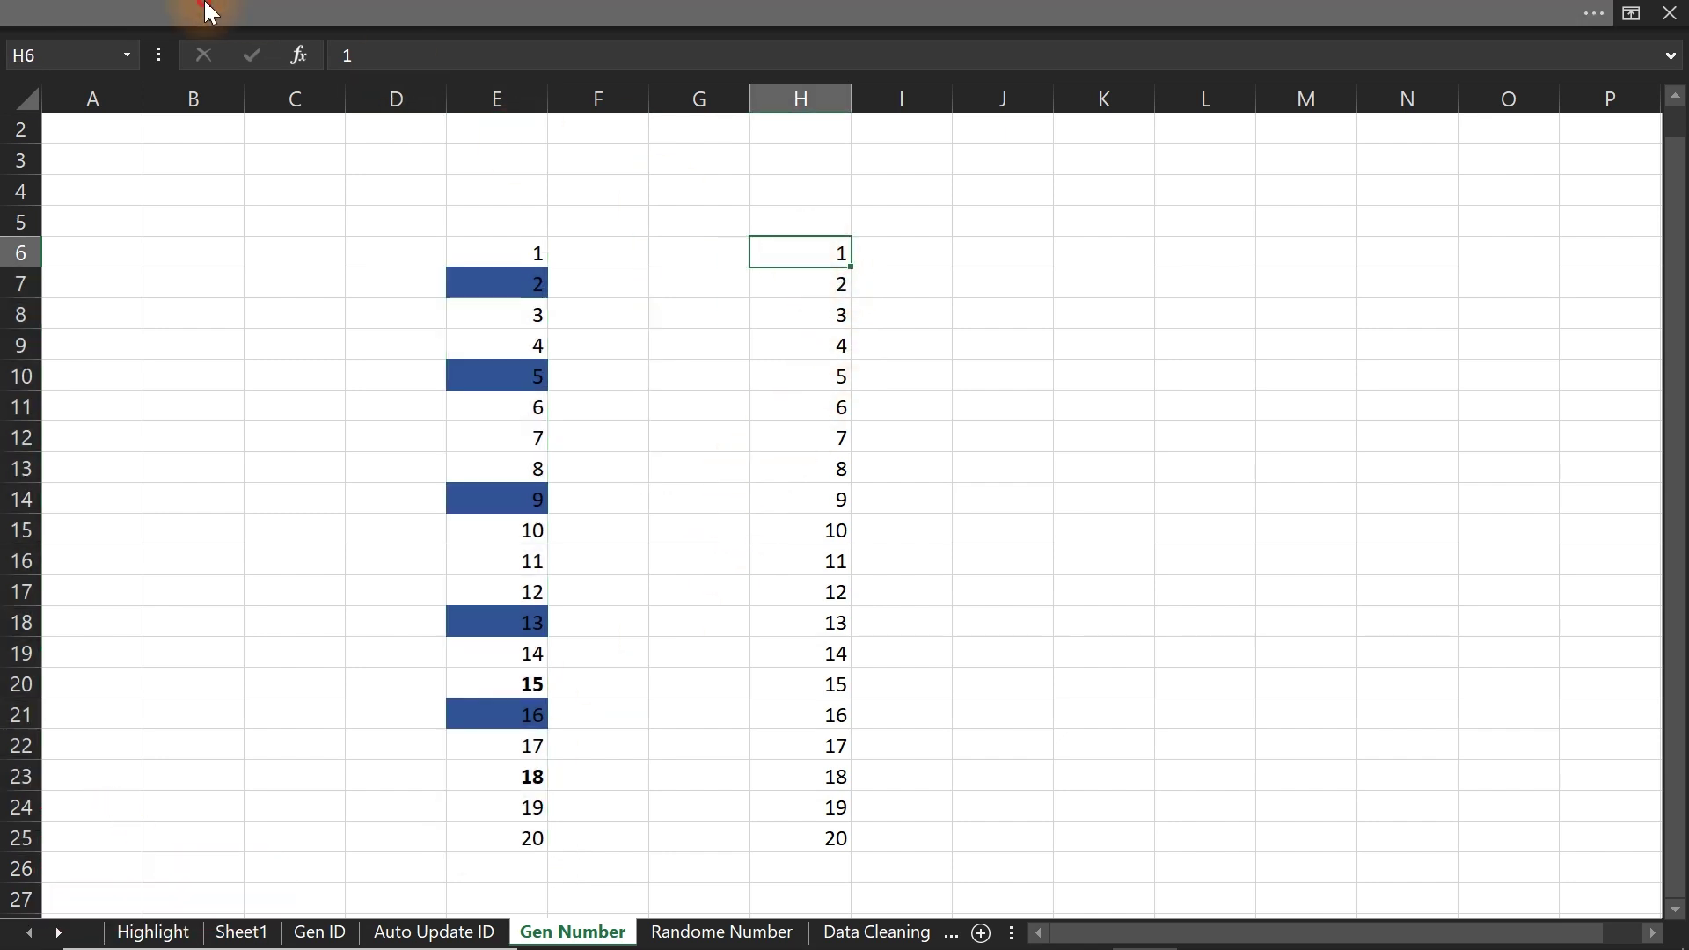
pyautogui.click(356, 13)
pyautogui.click(343, 159)
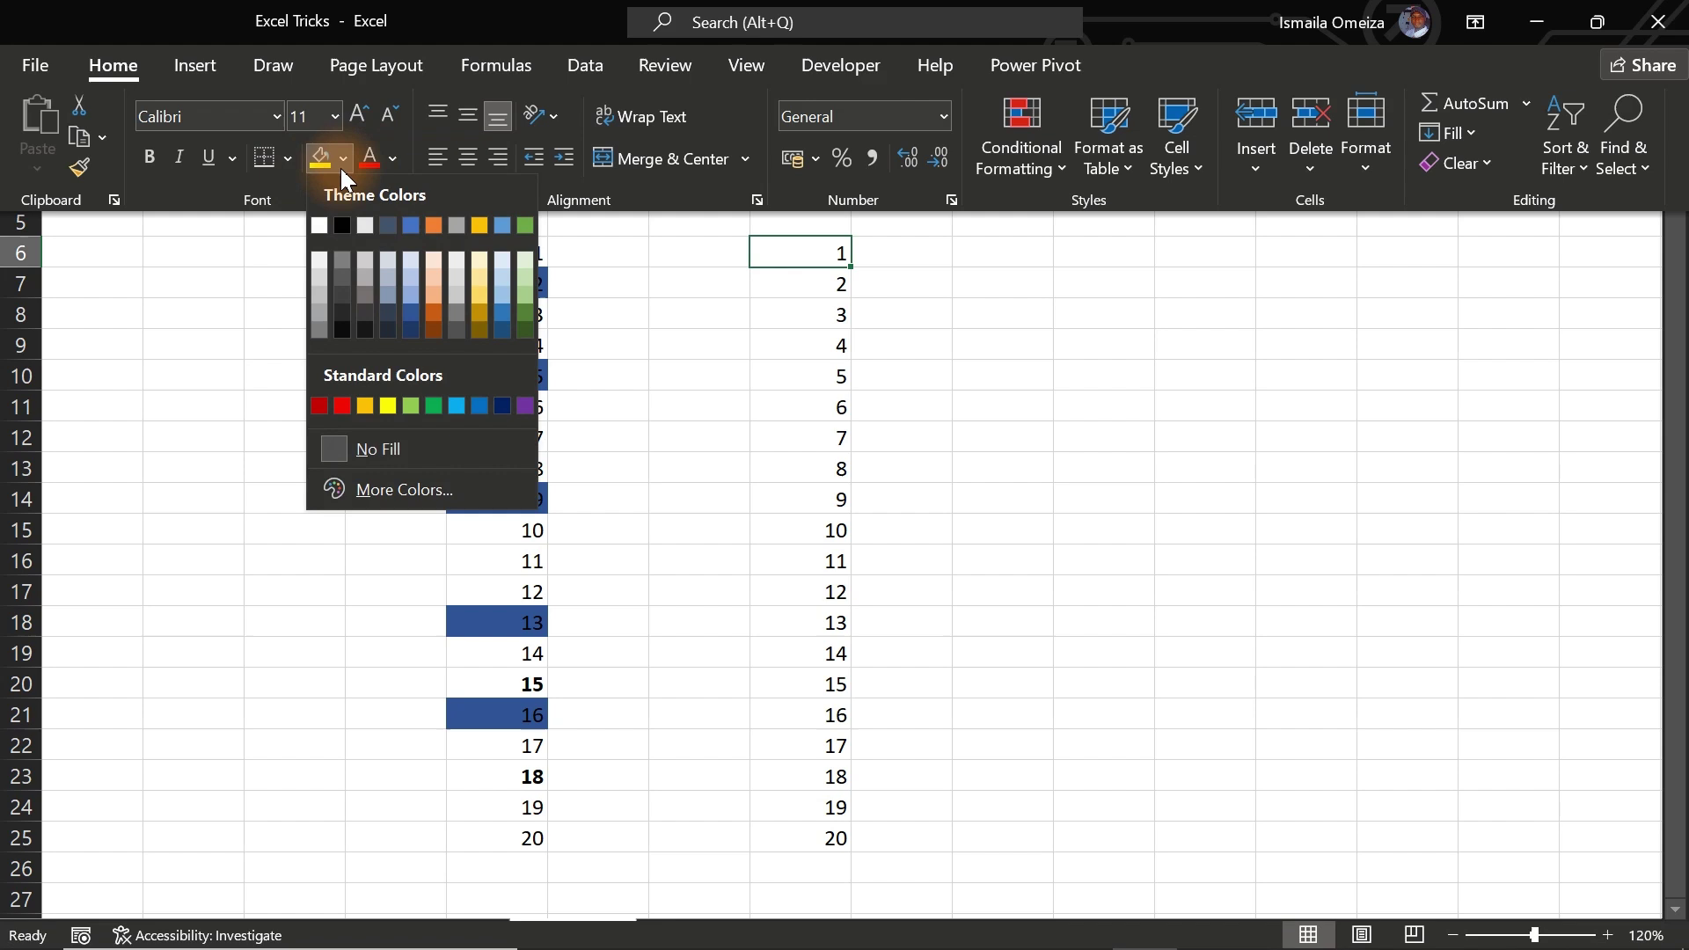
pyautogui.click(431, 293)
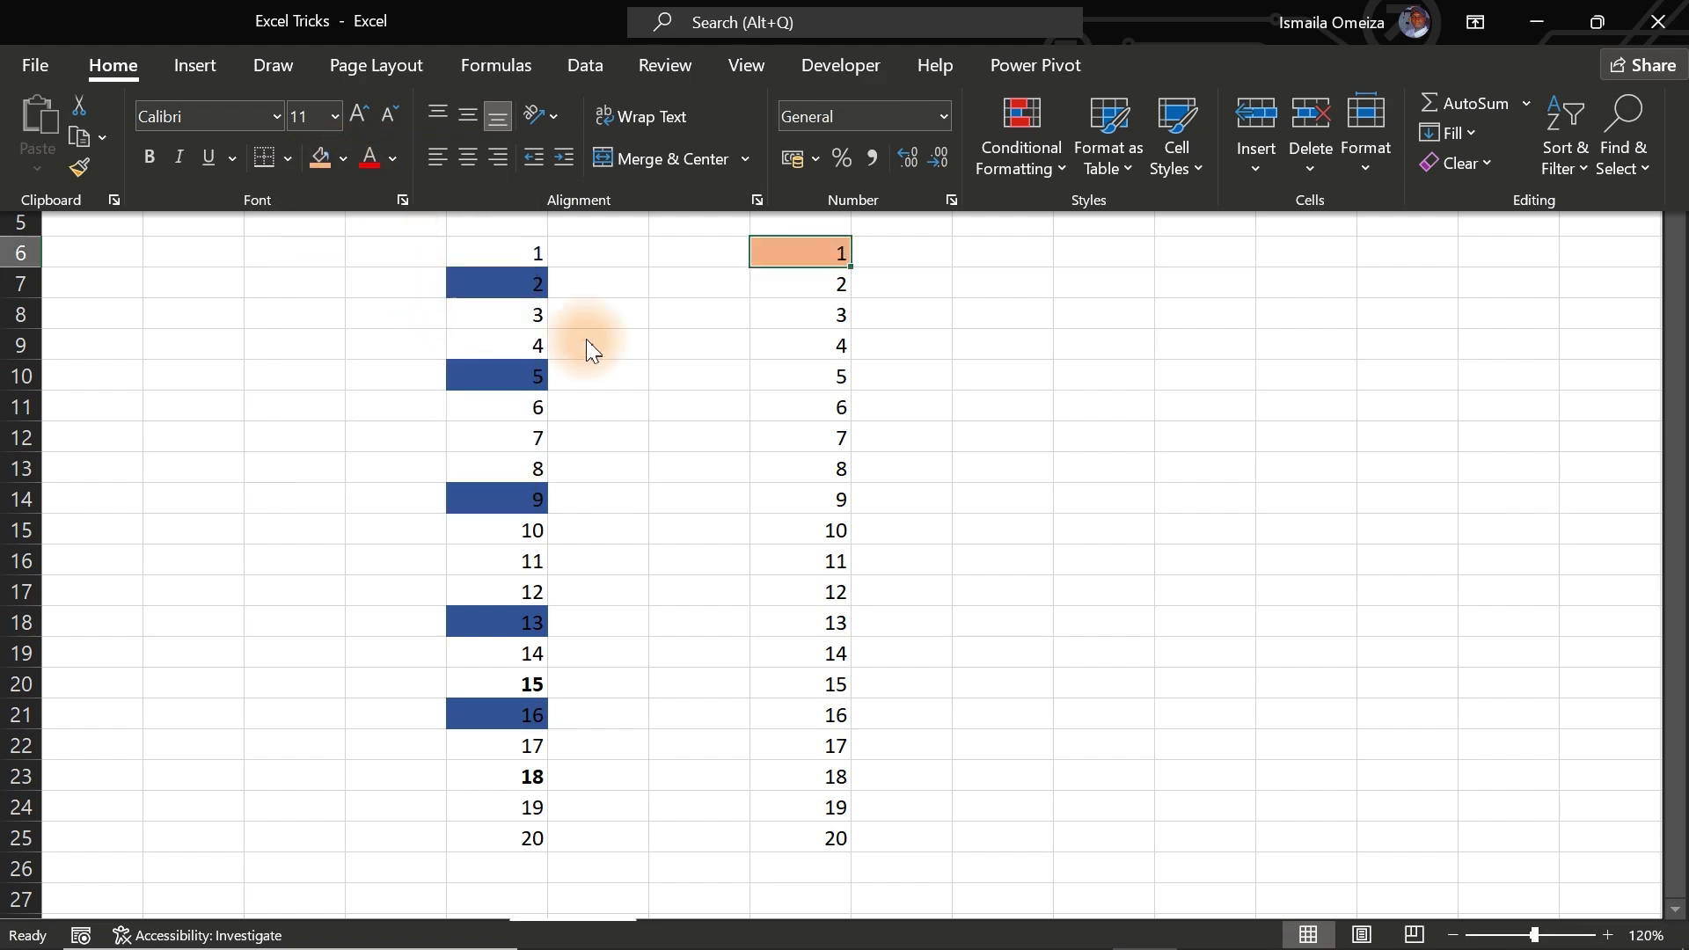
pyautogui.click(817, 406)
pyautogui.click(246, 9)
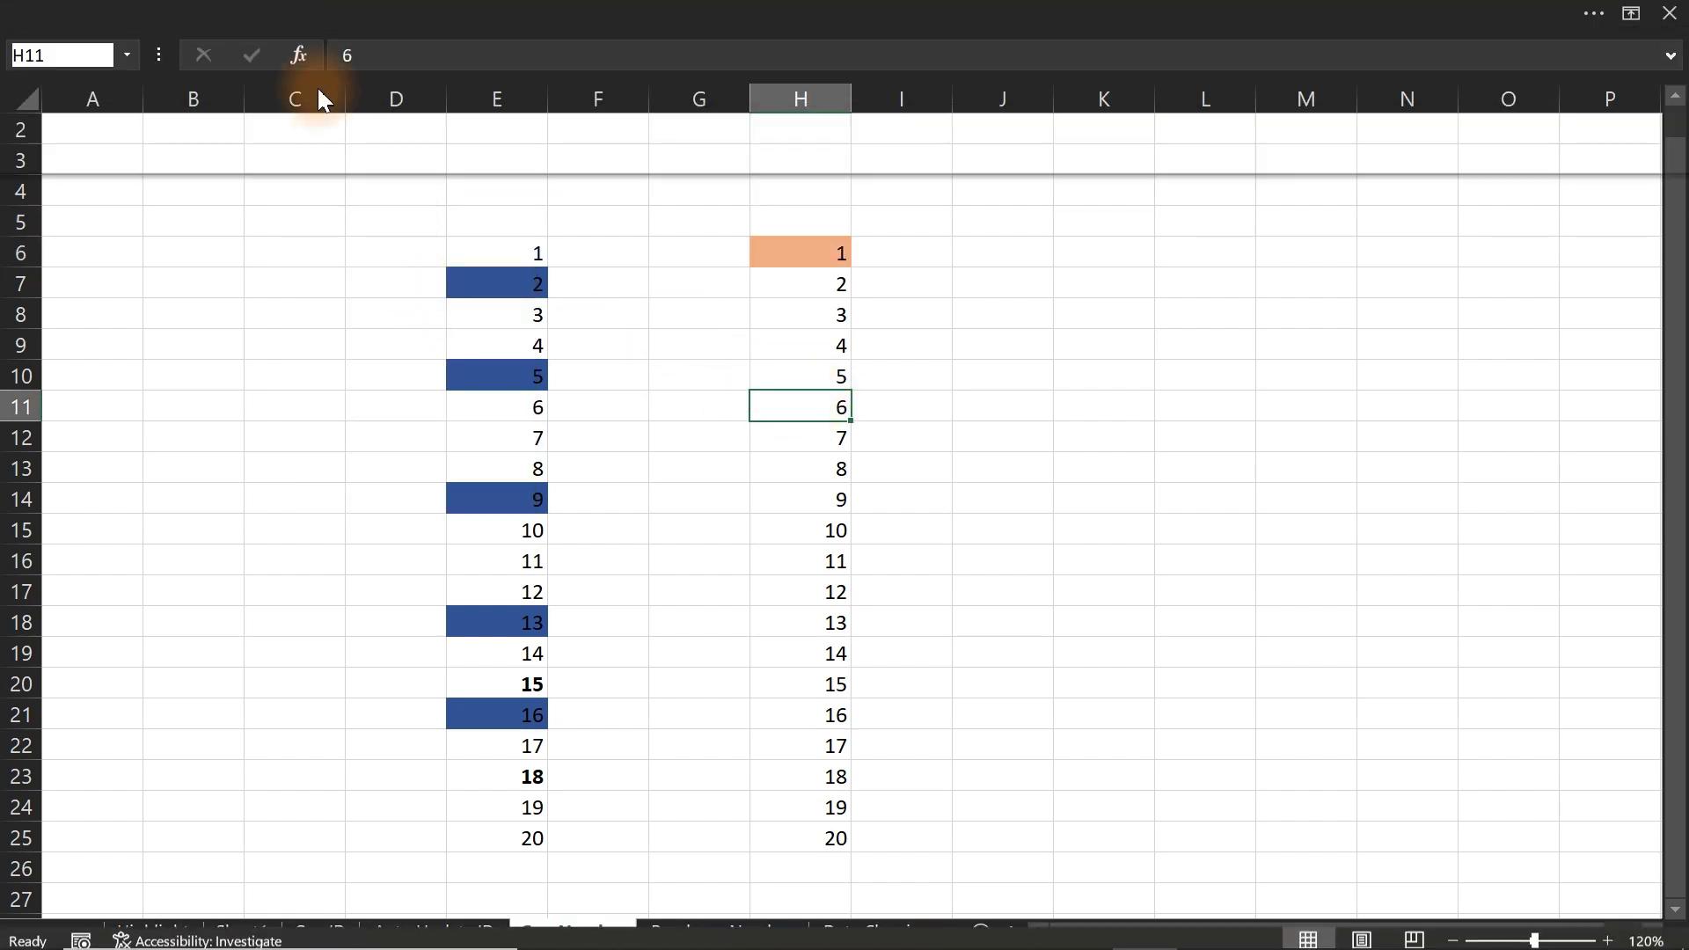
pyautogui.click(322, 160)
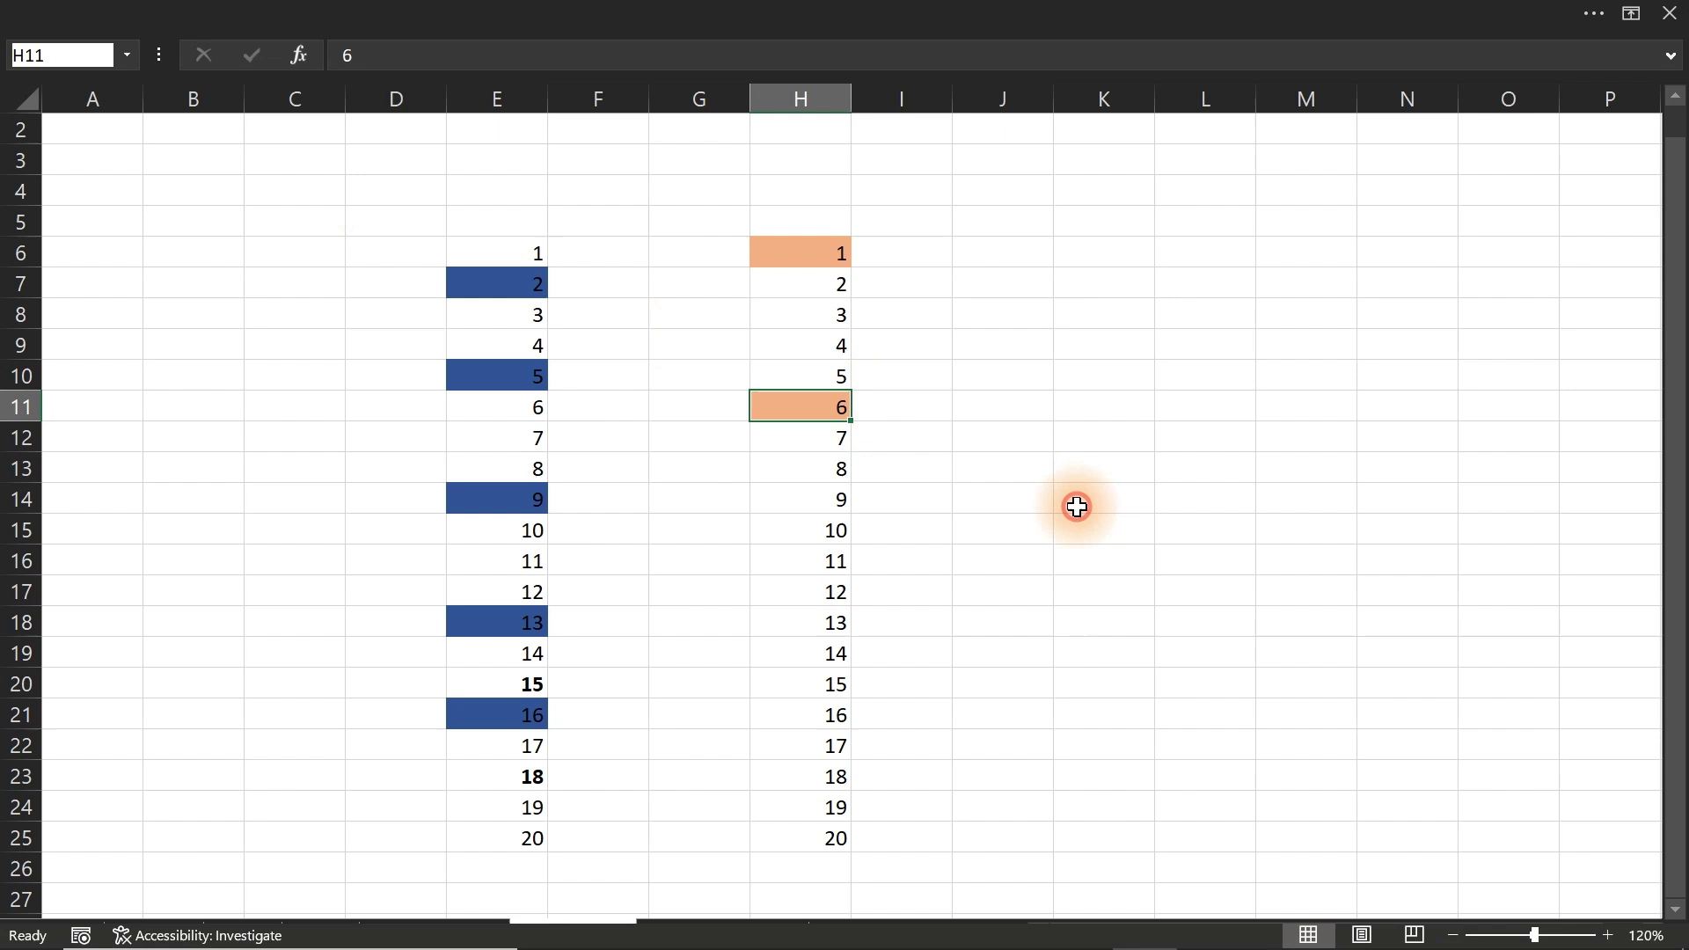
pyautogui.hotkey('ctrl', 'z')
pyautogui.hotkey('ctrl', 'z')
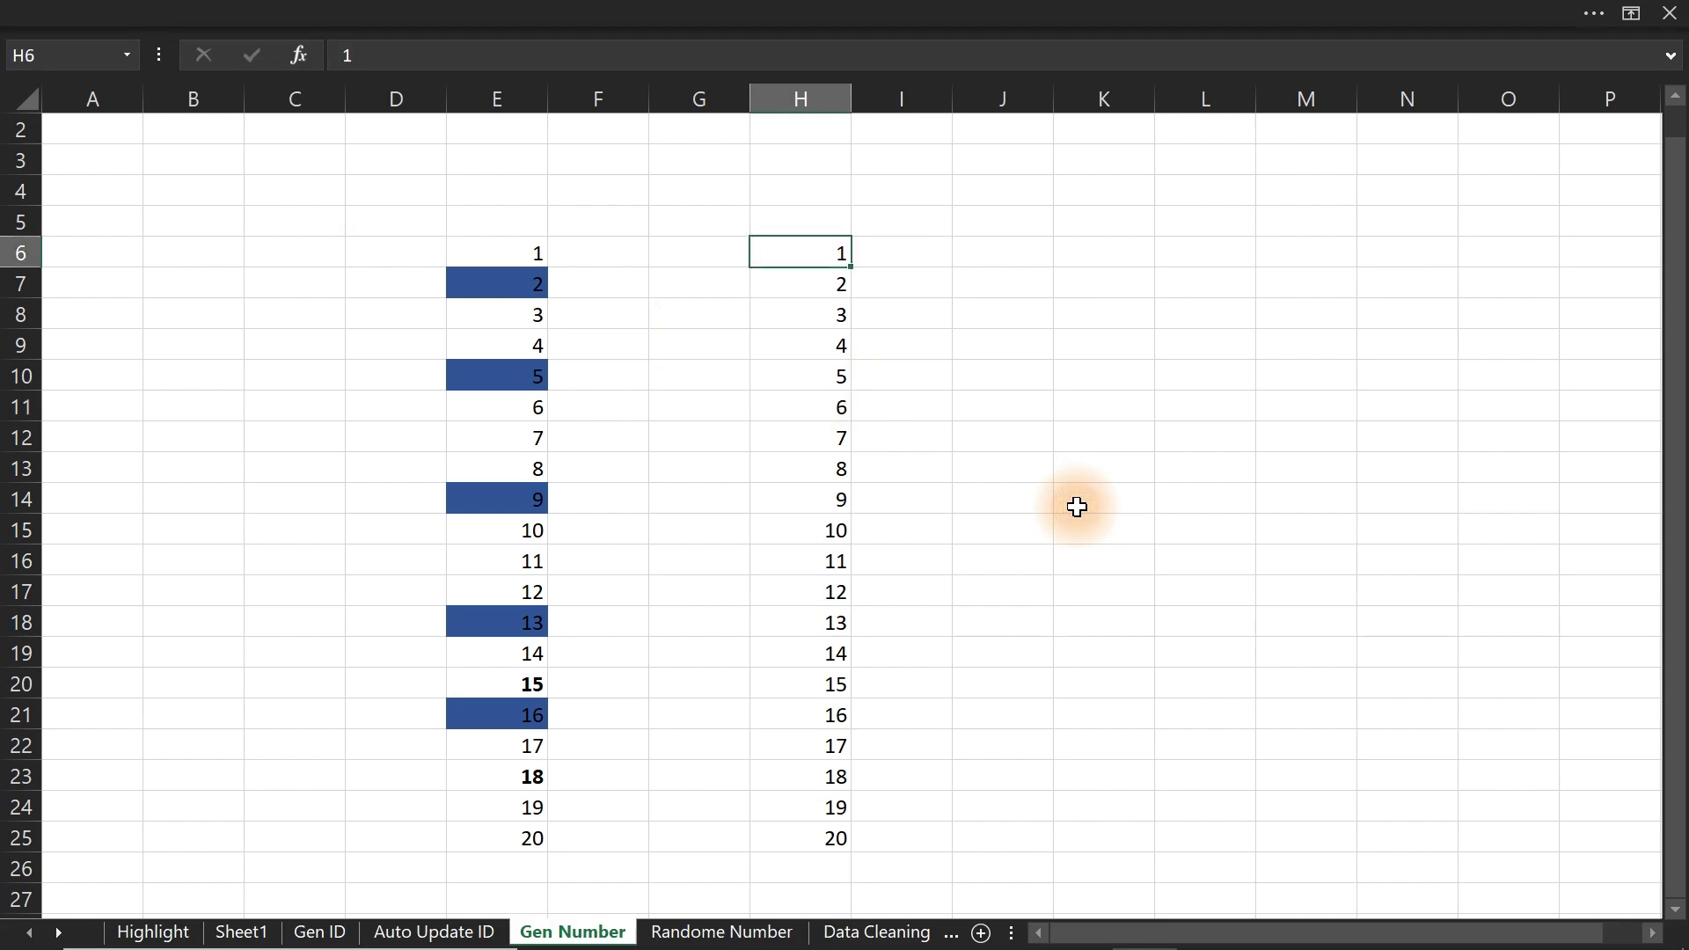
# Fill the cells holding 2, 5 and 8 light orange
pyautogui.click(802, 286)
pyautogui.click(158, 12)
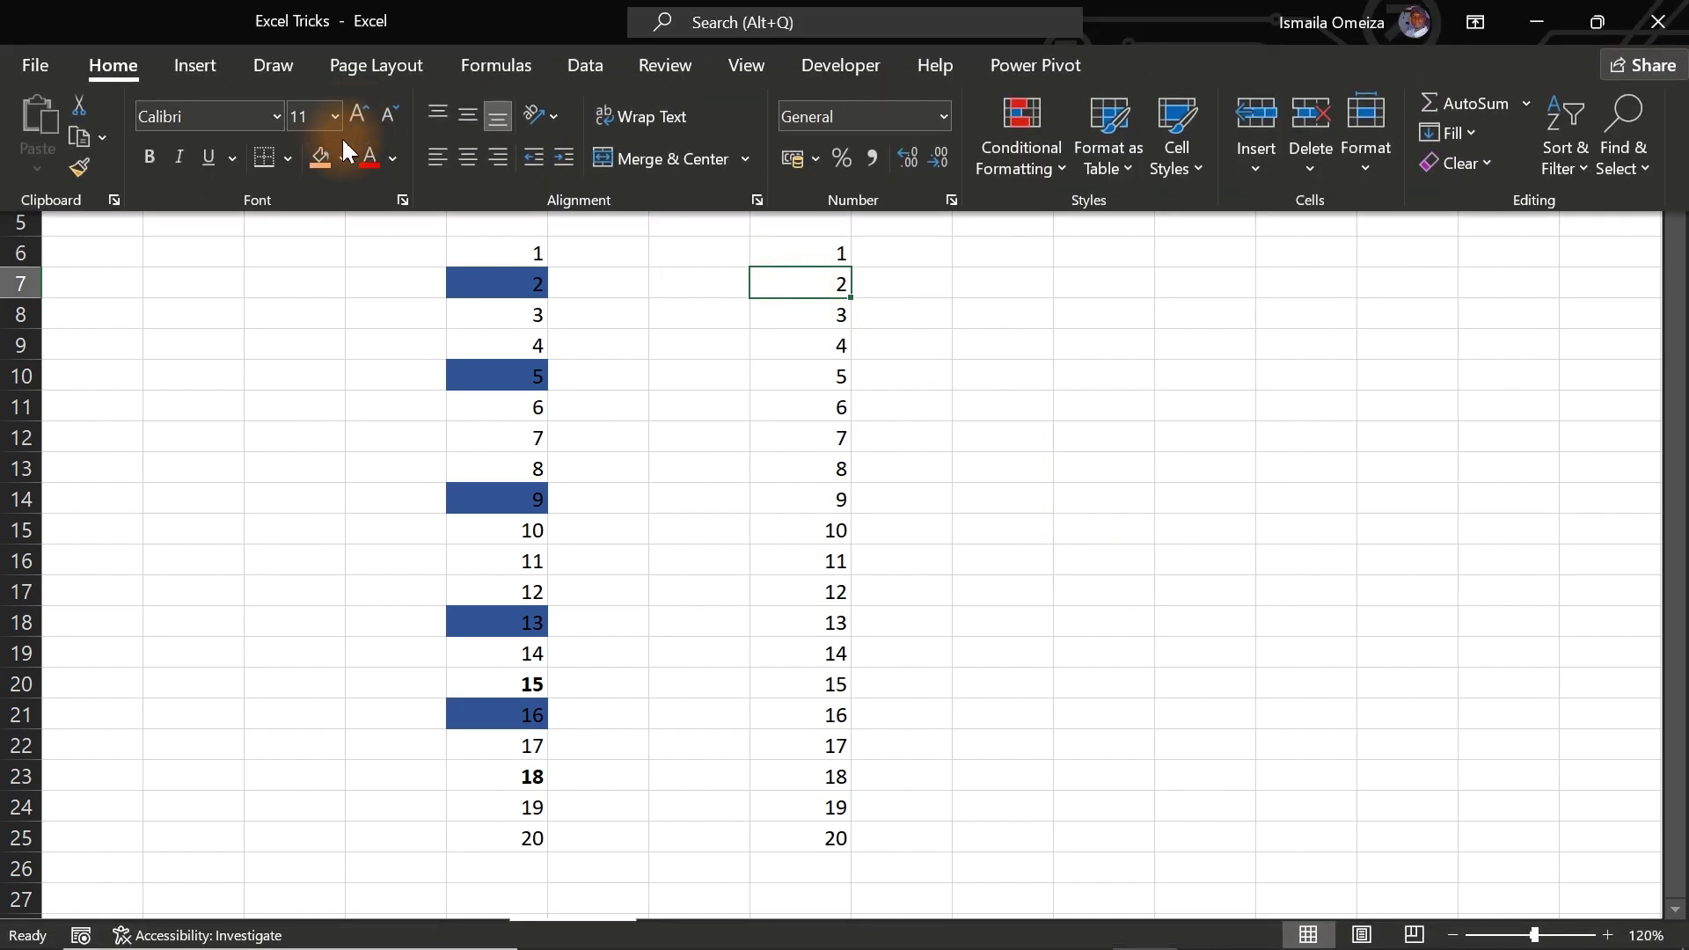
pyautogui.click(325, 156)
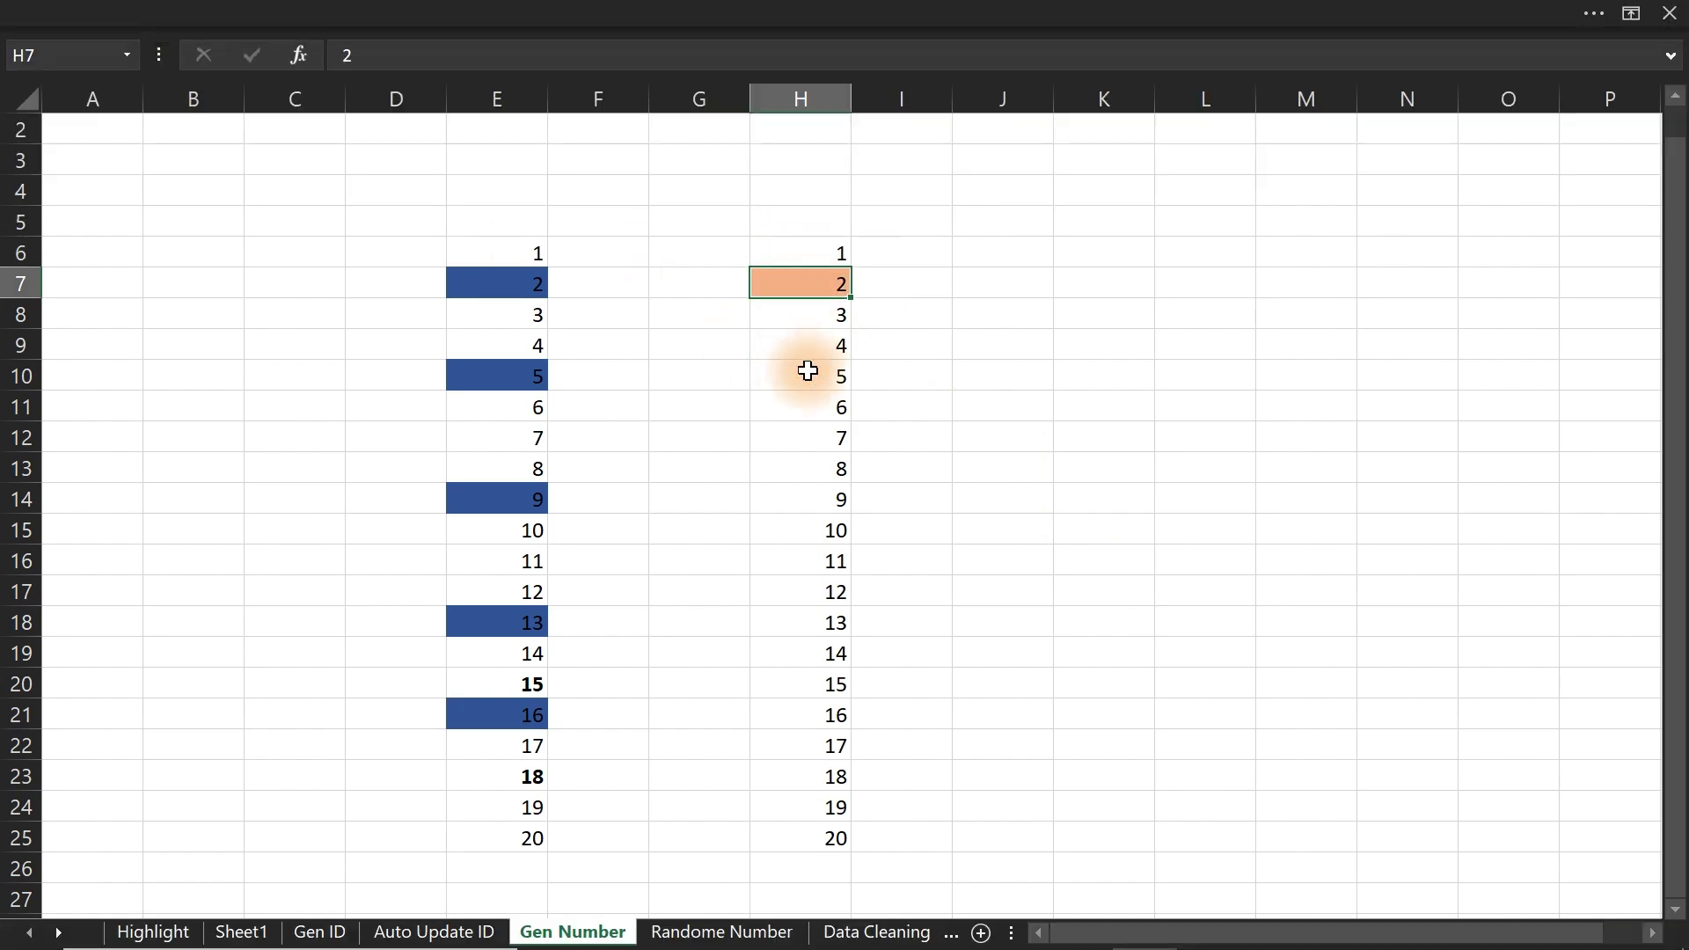
pyautogui.click(807, 373)
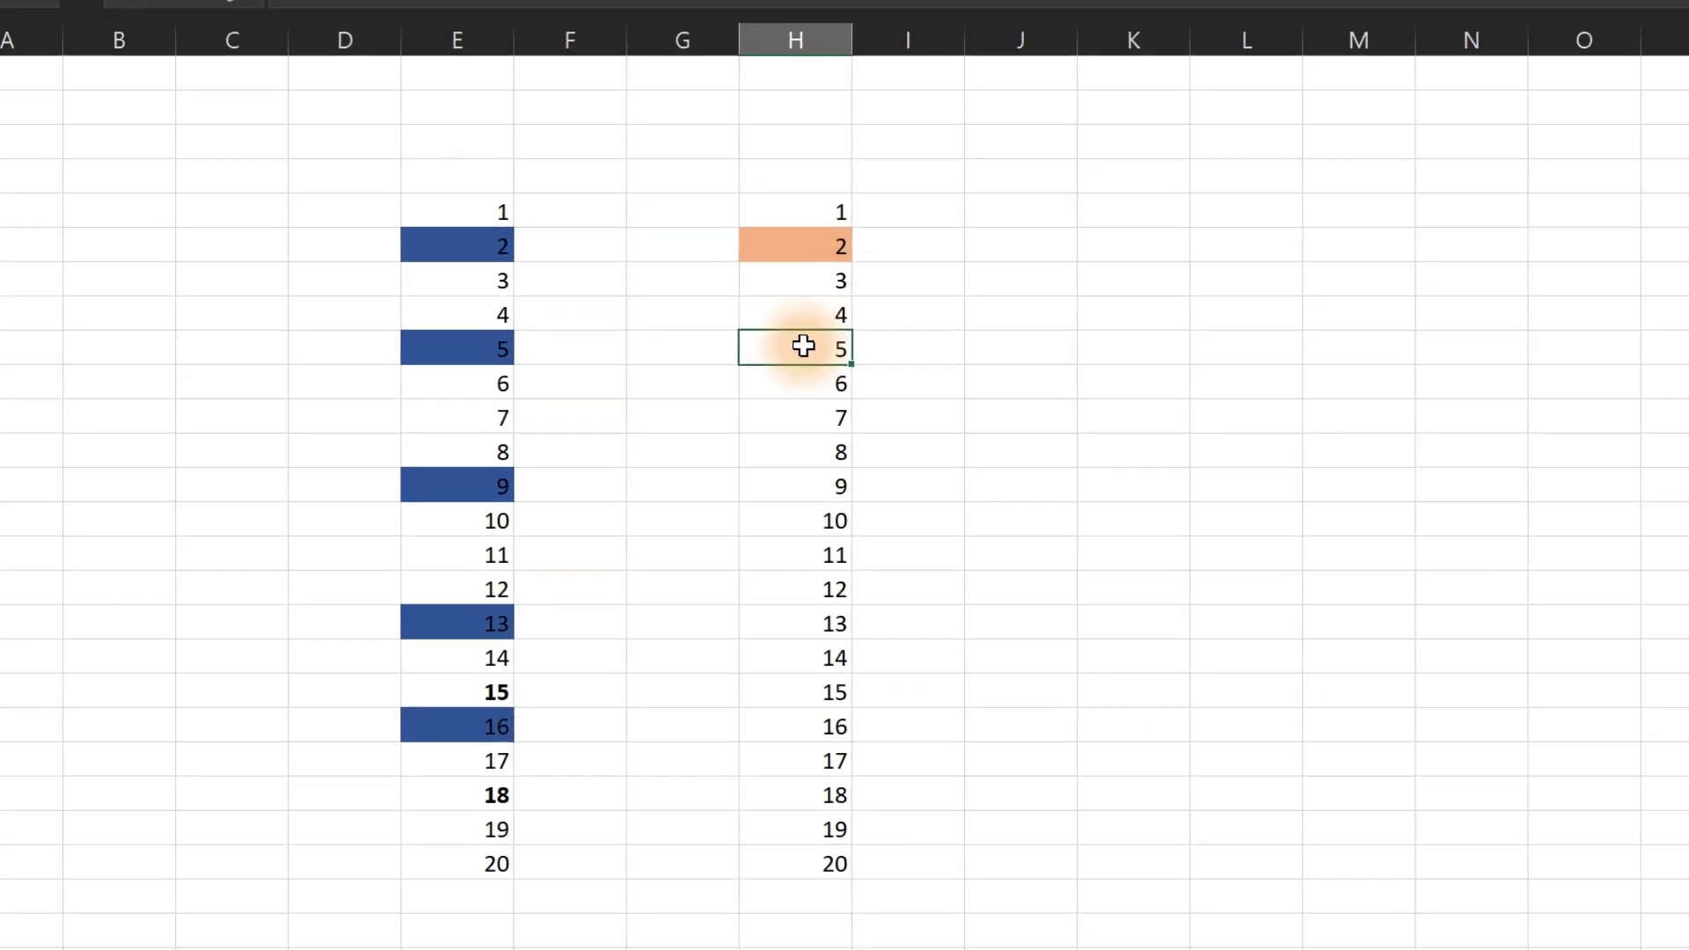
pyautogui.press('F4')
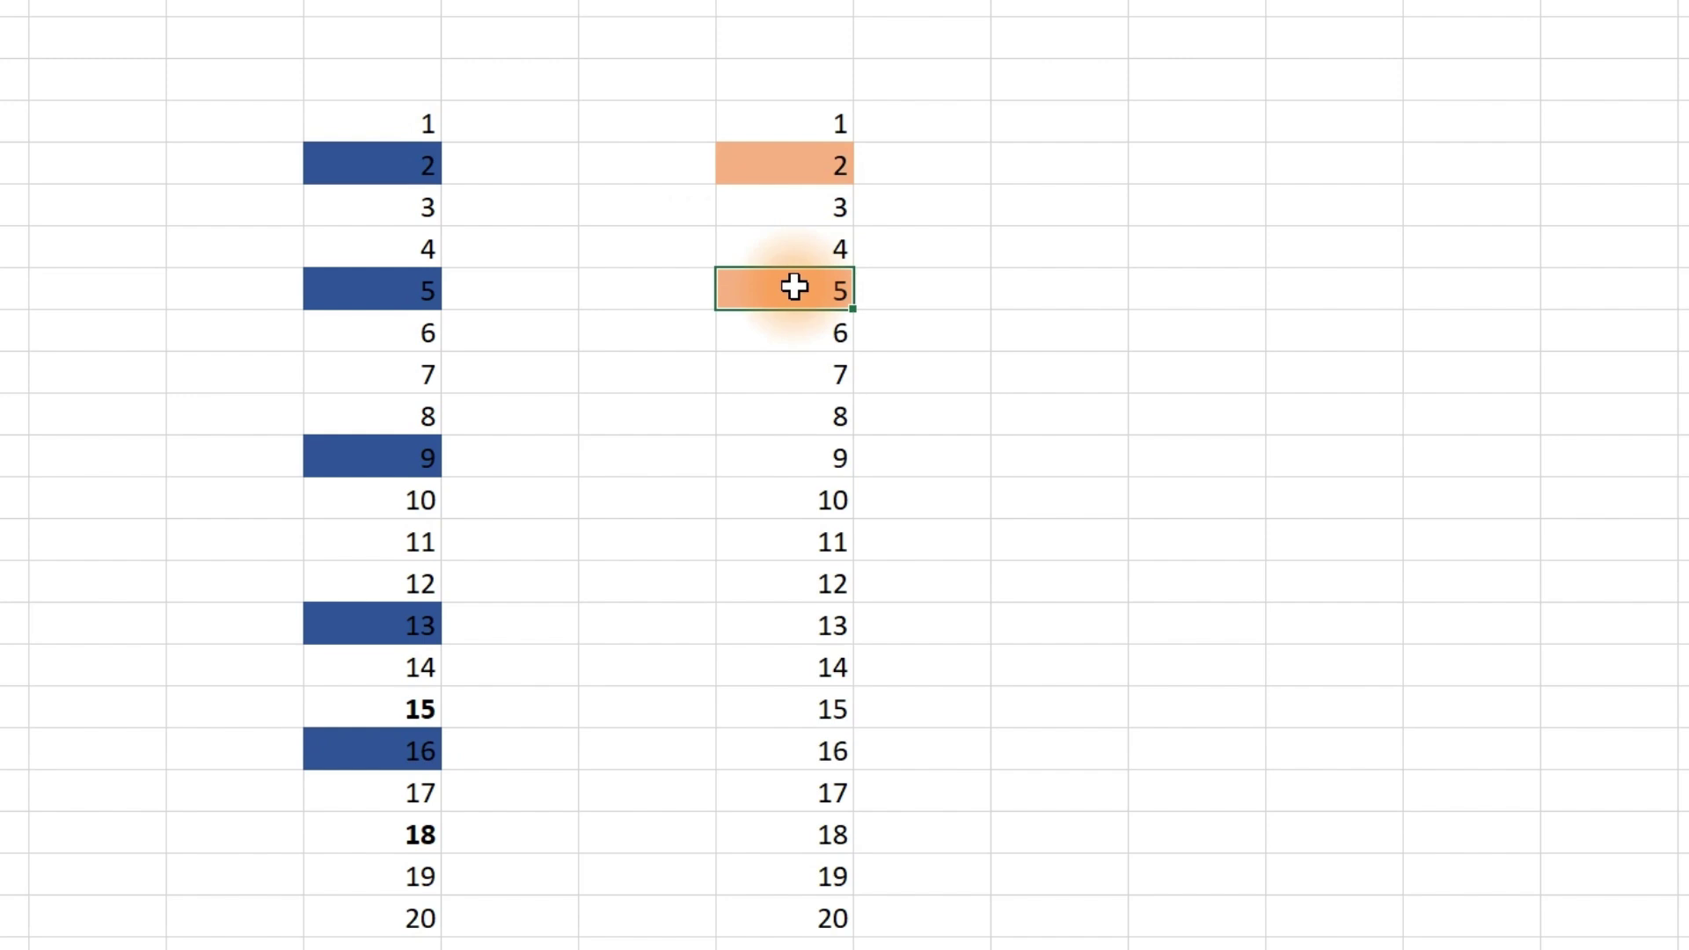
pyautogui.click(827, 475)
pyautogui.press('F4')
# Fill the cells holding 11, 13, 16 and 19 light orange too
pyautogui.click(800, 523)
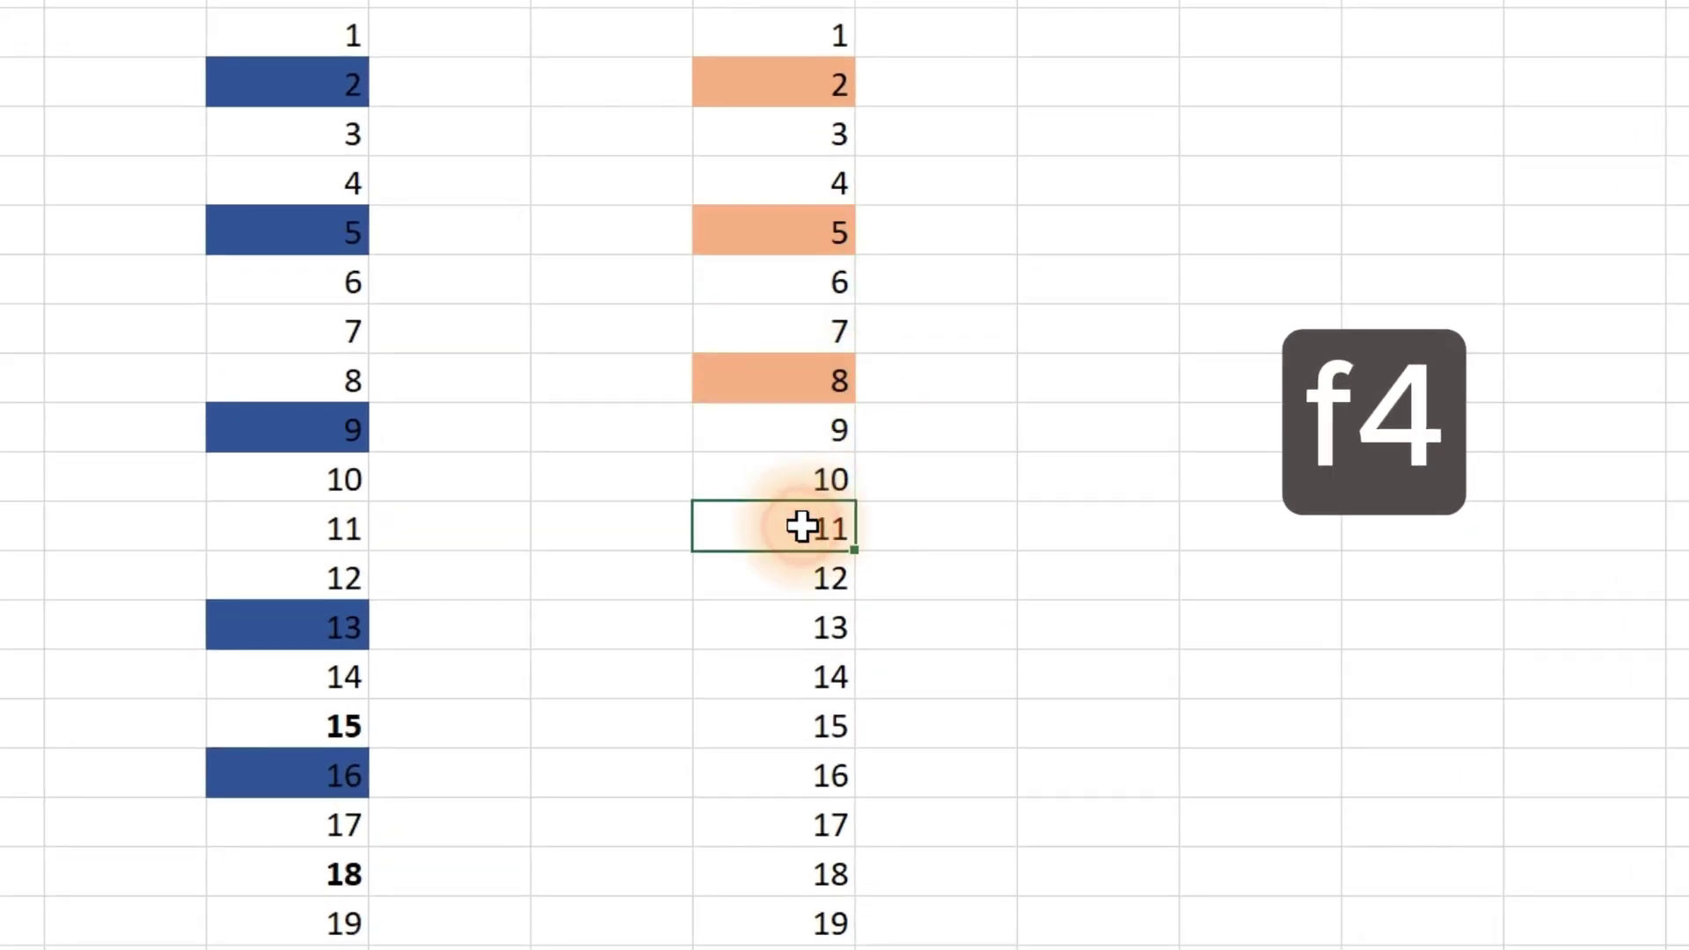
pyautogui.press('F4')
pyautogui.click(803, 643)
pyautogui.press('F4')
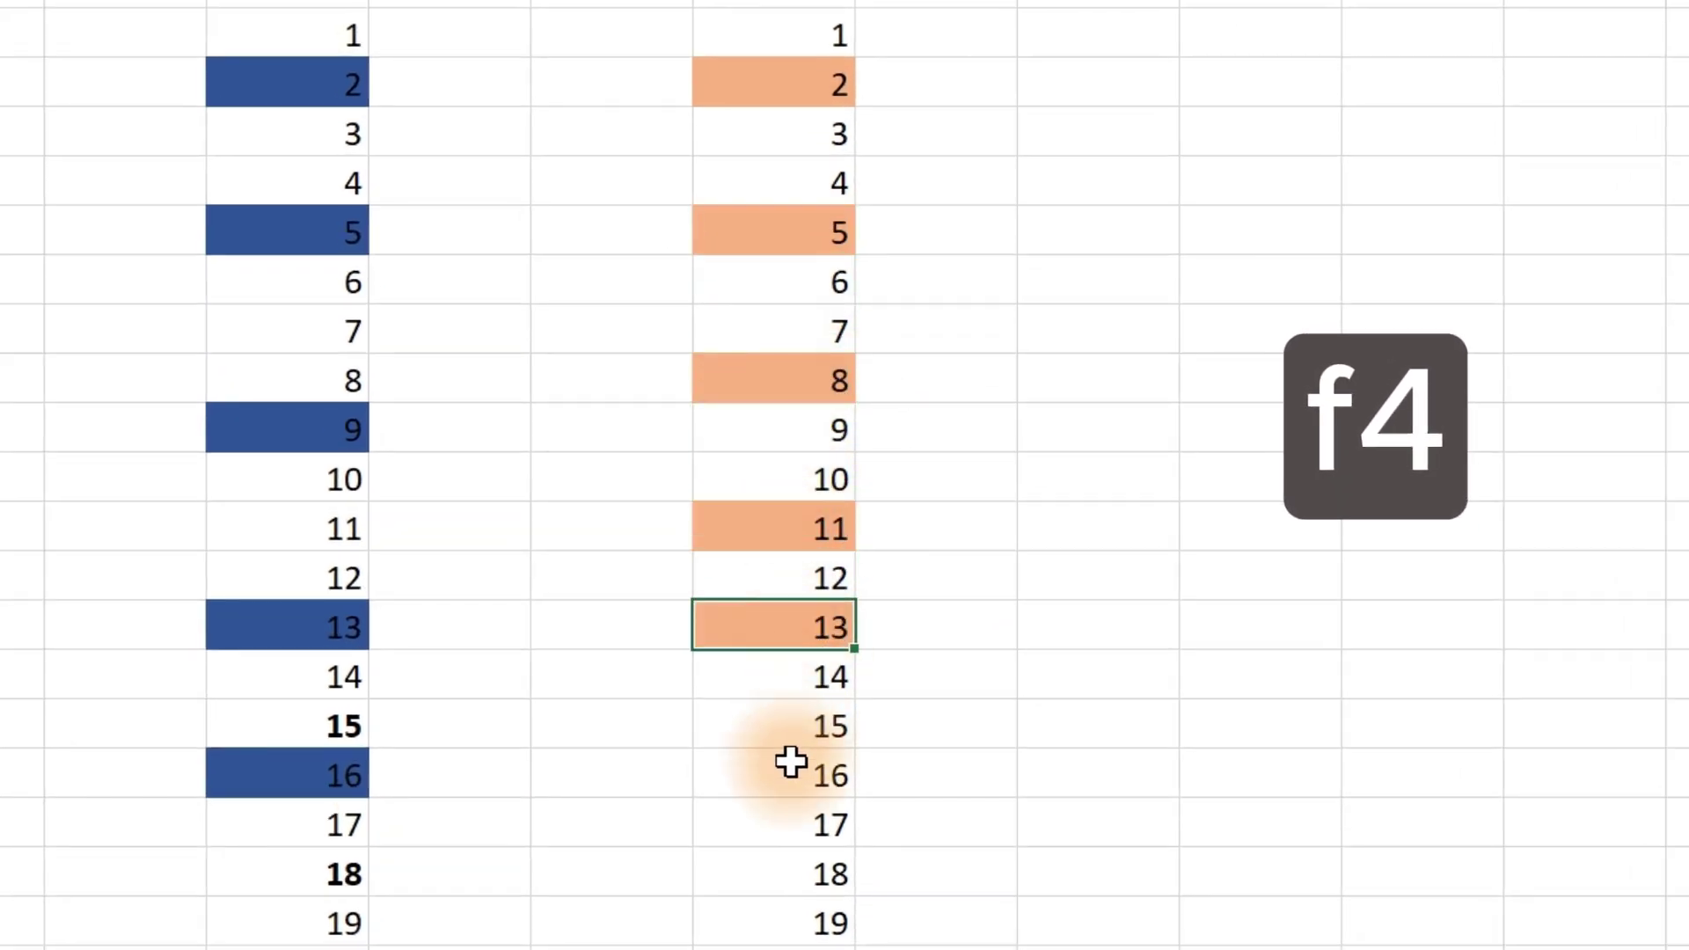
pyautogui.click(790, 764)
pyautogui.press('F4')
pyautogui.click(799, 901)
pyautogui.press('F4')
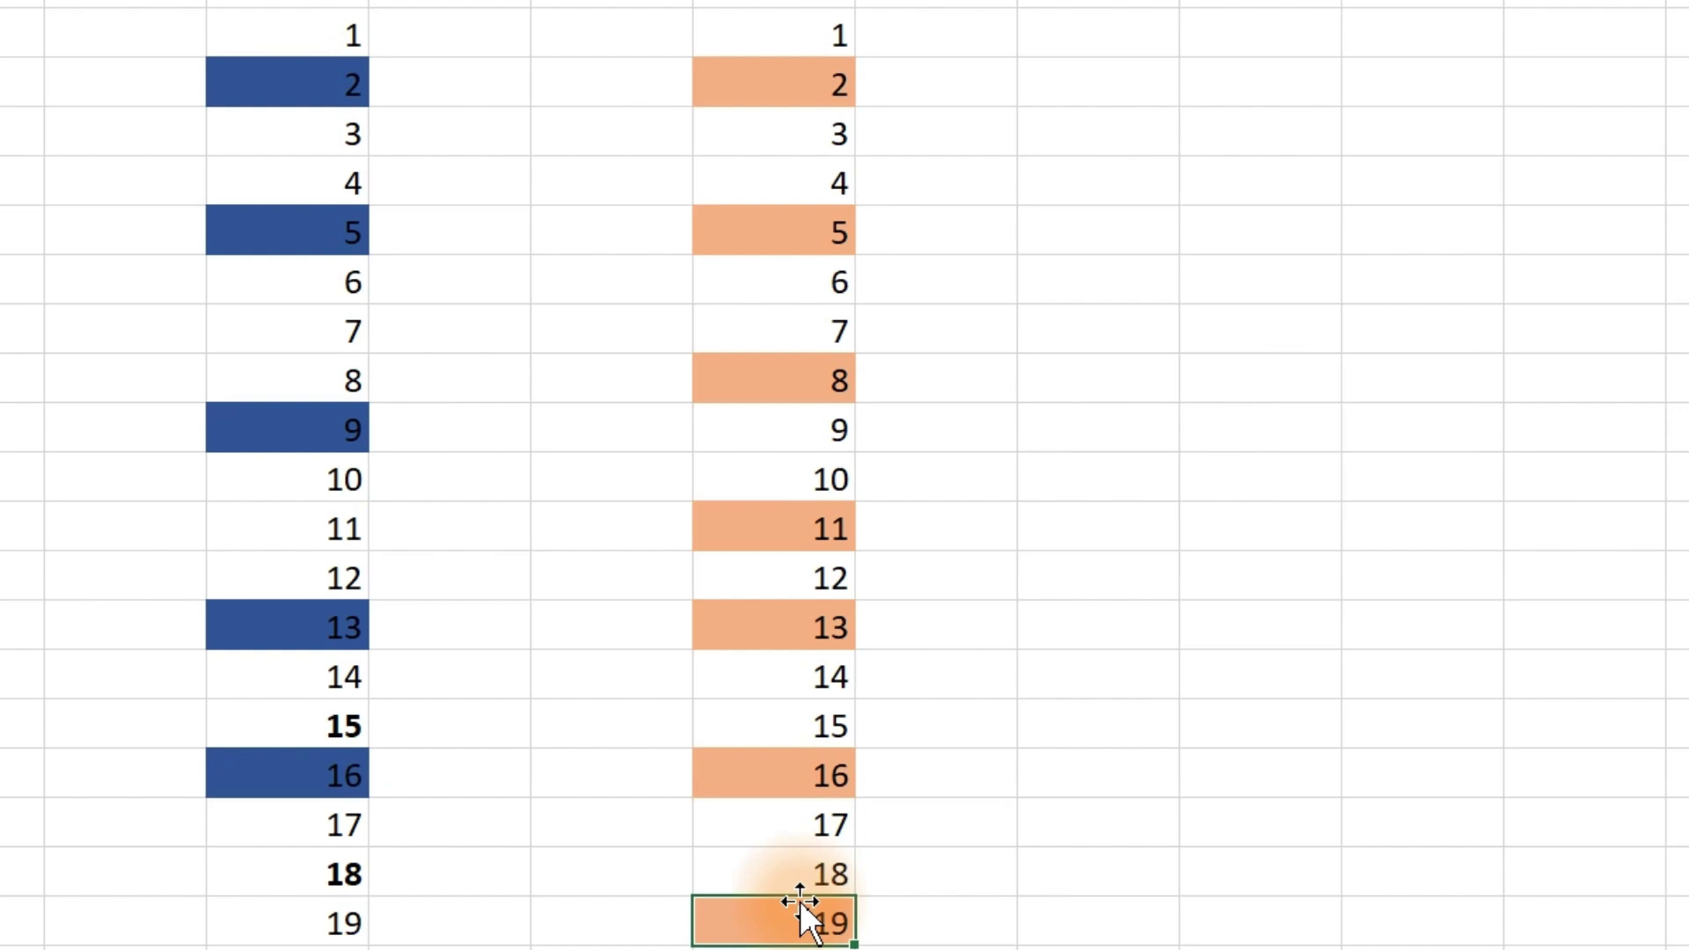
pyautogui.click(818, 286)
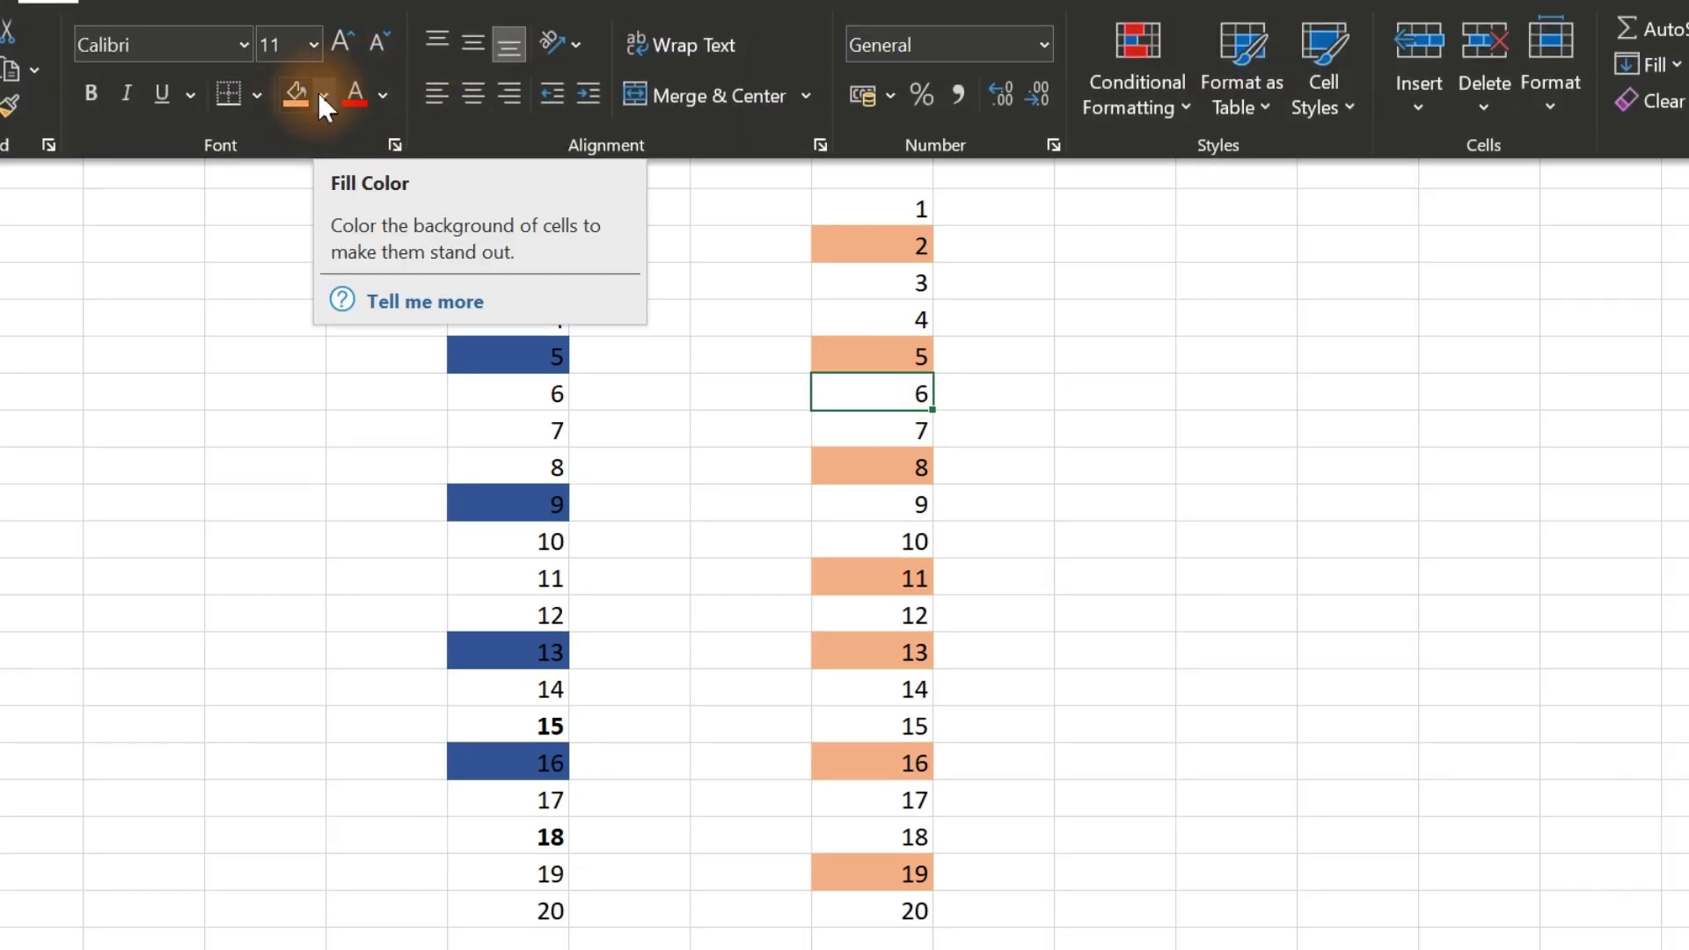
# Make the 6 cell bold with Dark Red font colour
pyautogui.click(380, 93)
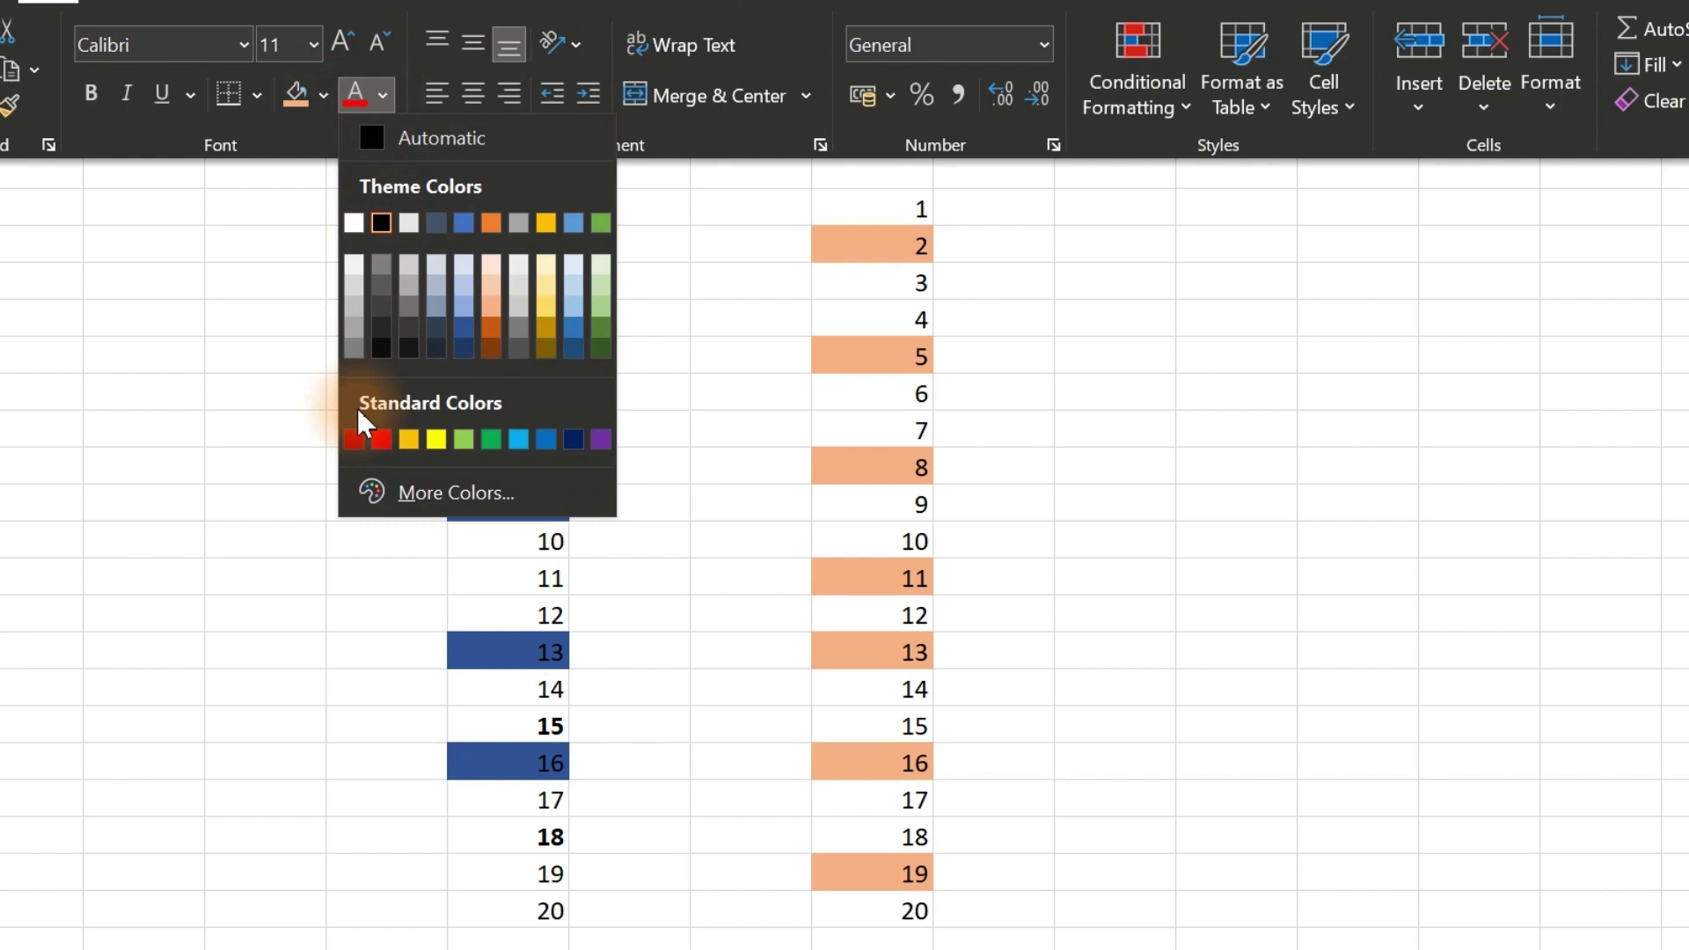
pyautogui.click(353, 437)
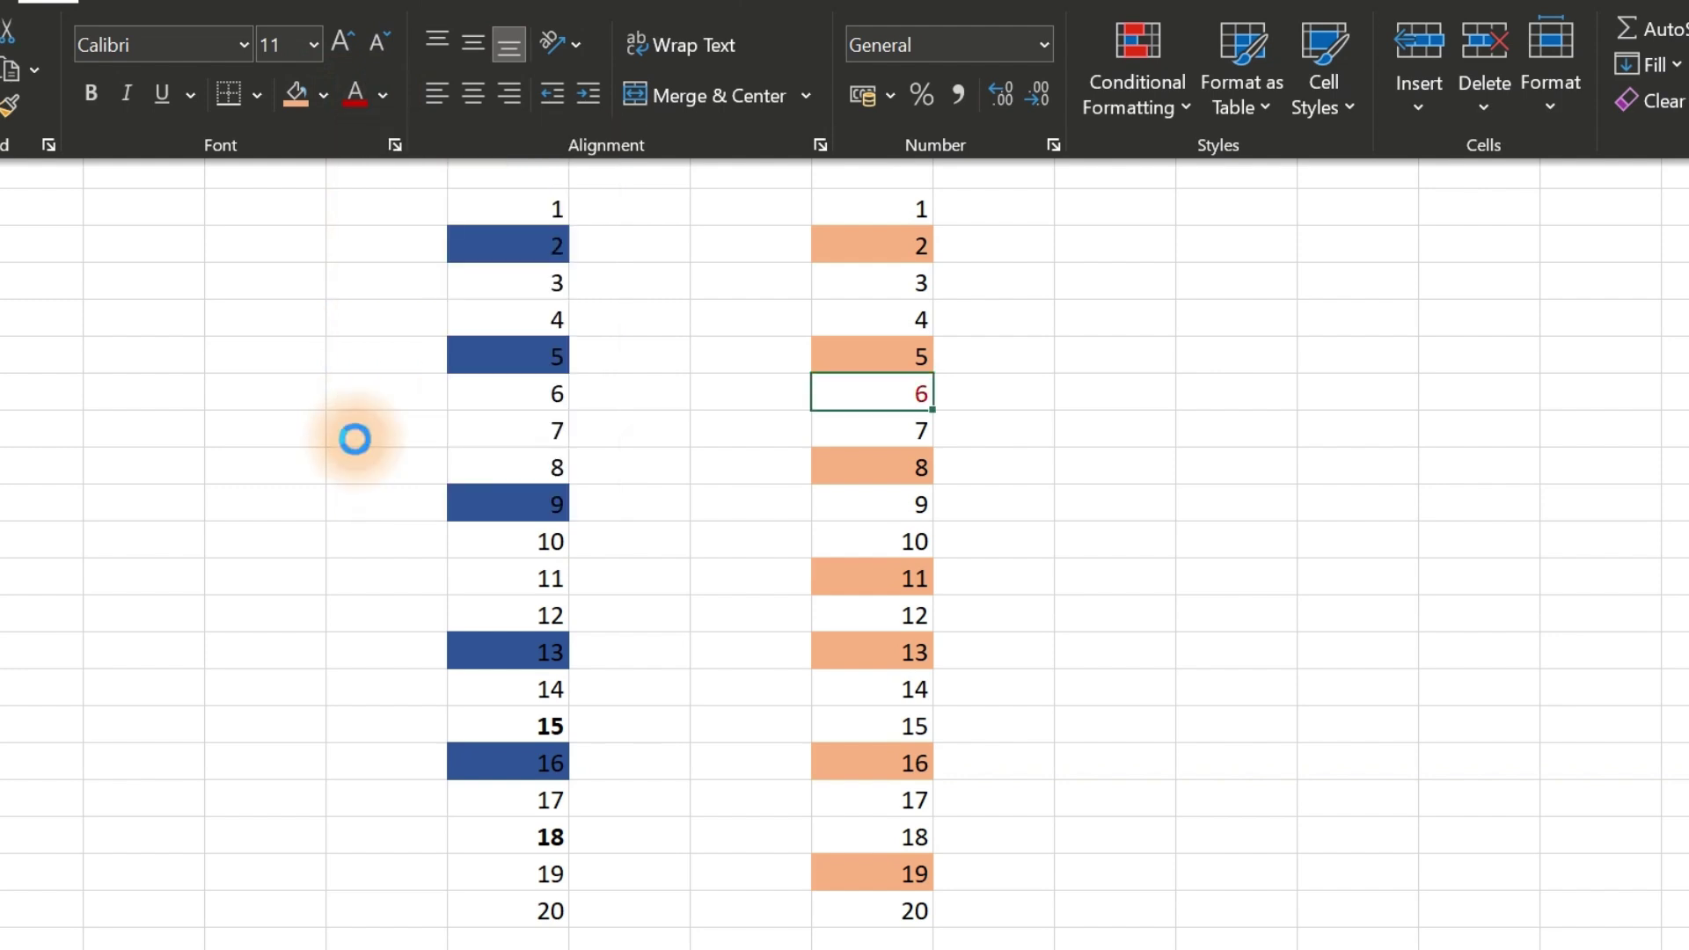
pyautogui.click(89, 93)
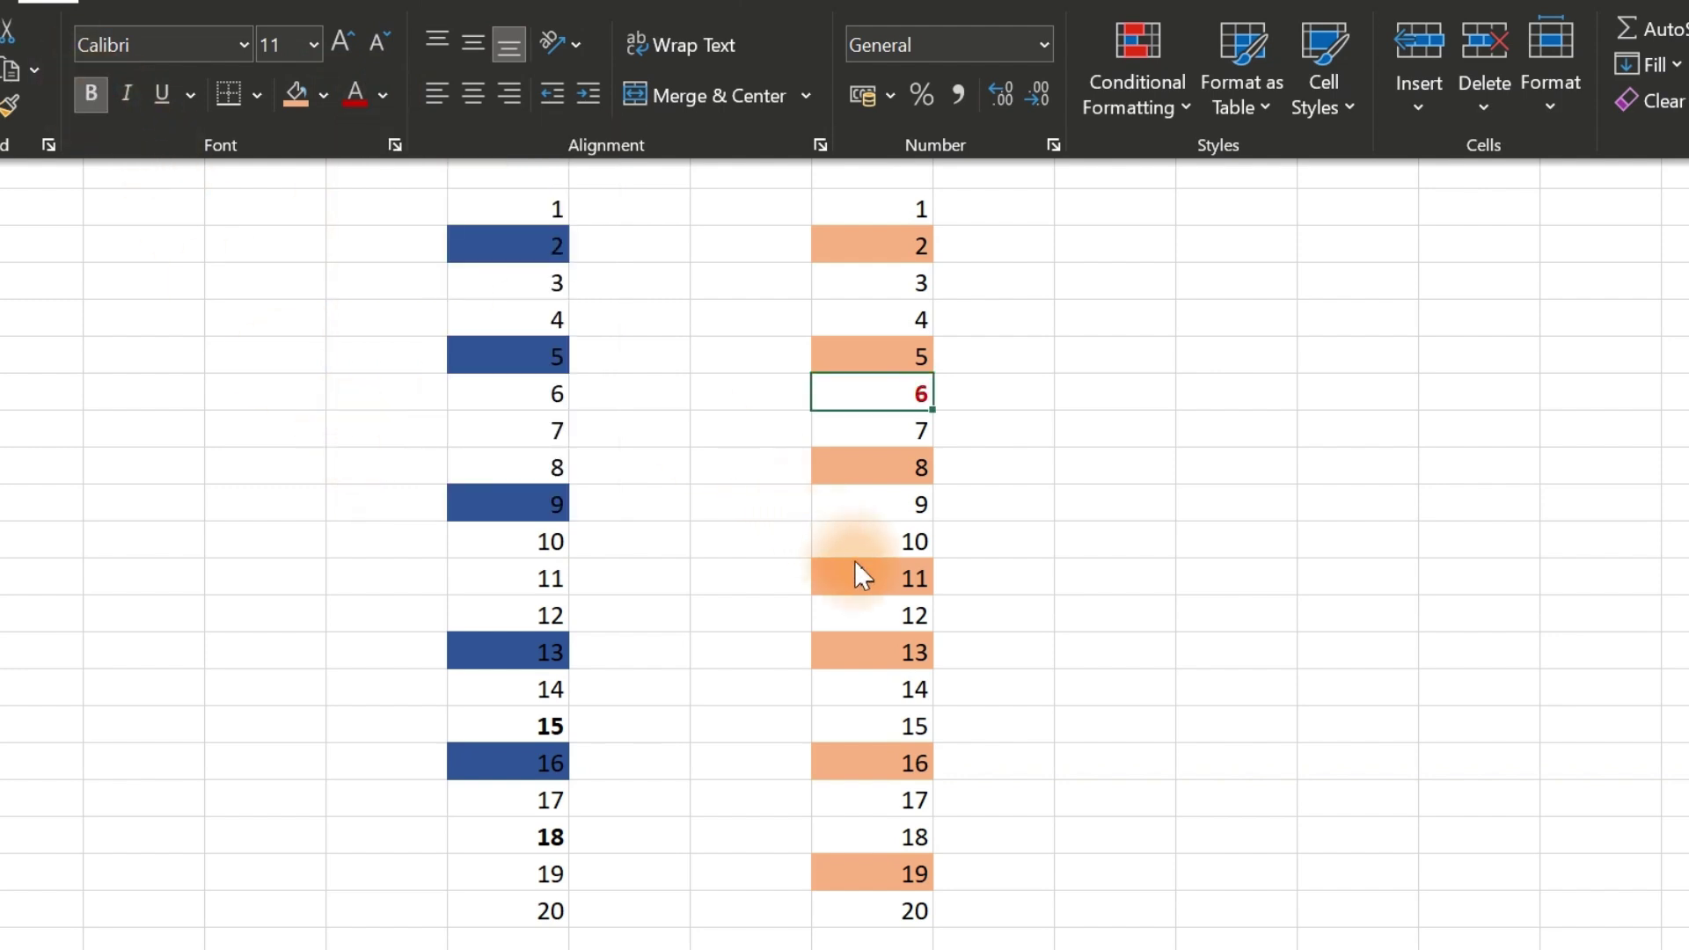
pyautogui.press('Return')
# Bold the cells holding 9, 10, 12 and 13
pyautogui.click(877, 506)
pyautogui.hotkey('ctrl', 'b')
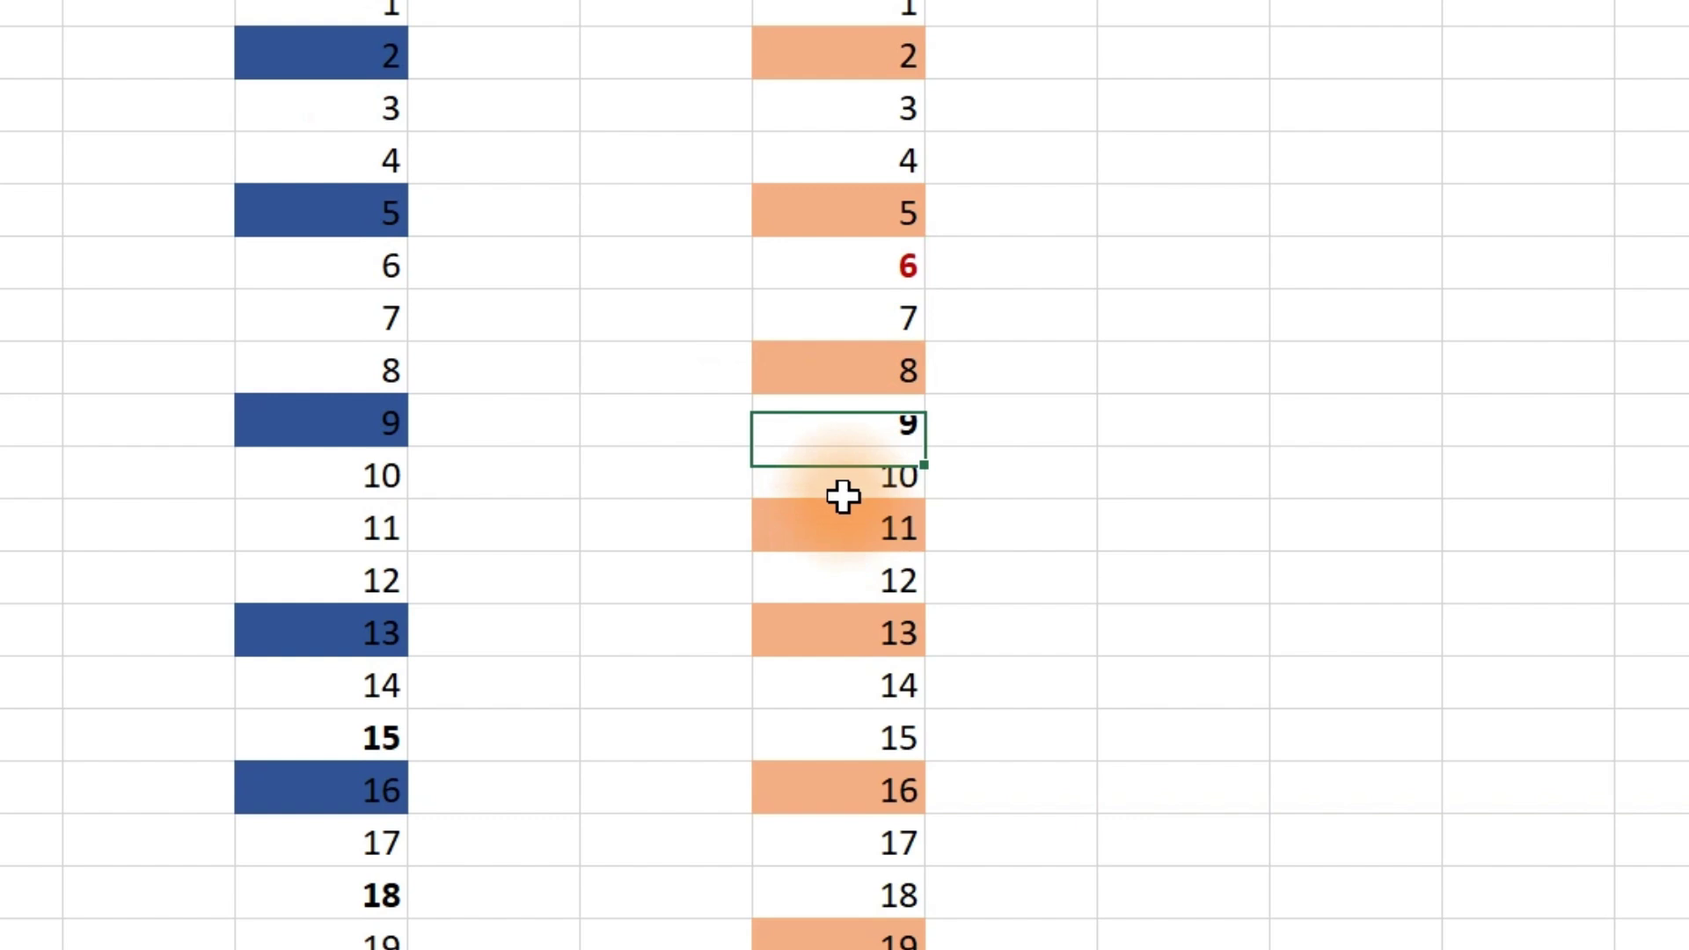
pyautogui.click(843, 497)
pyautogui.hotkey('ctrl', 'b')
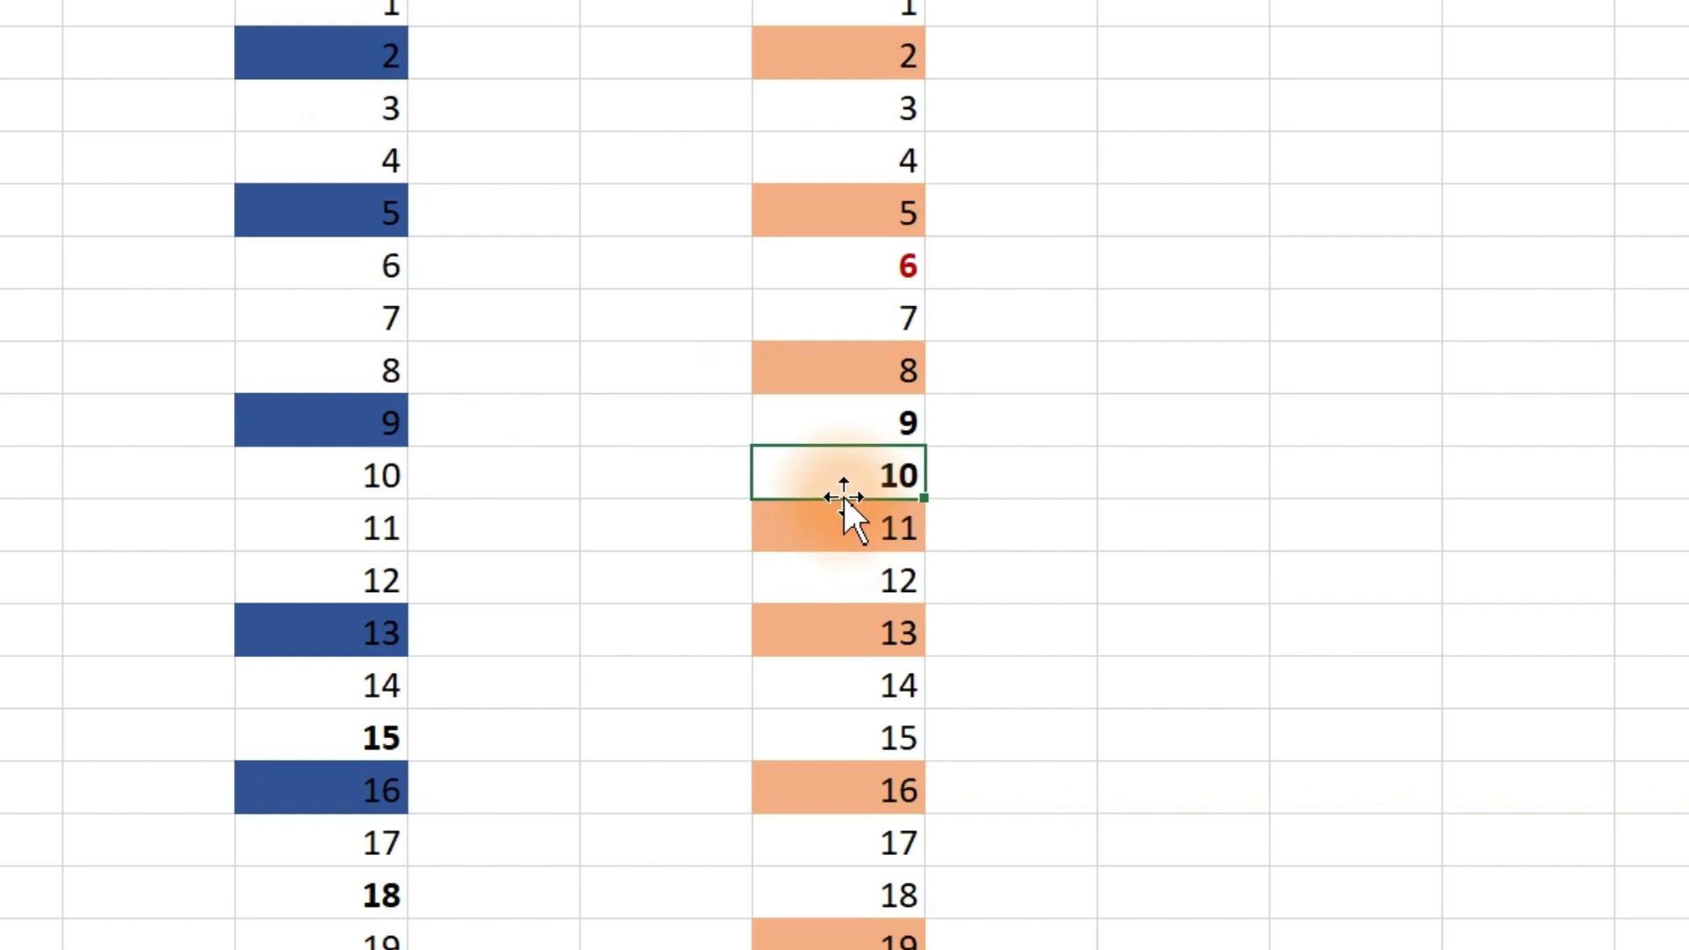
pyautogui.click(871, 583)
pyautogui.hotkey('ctrl', 'b')
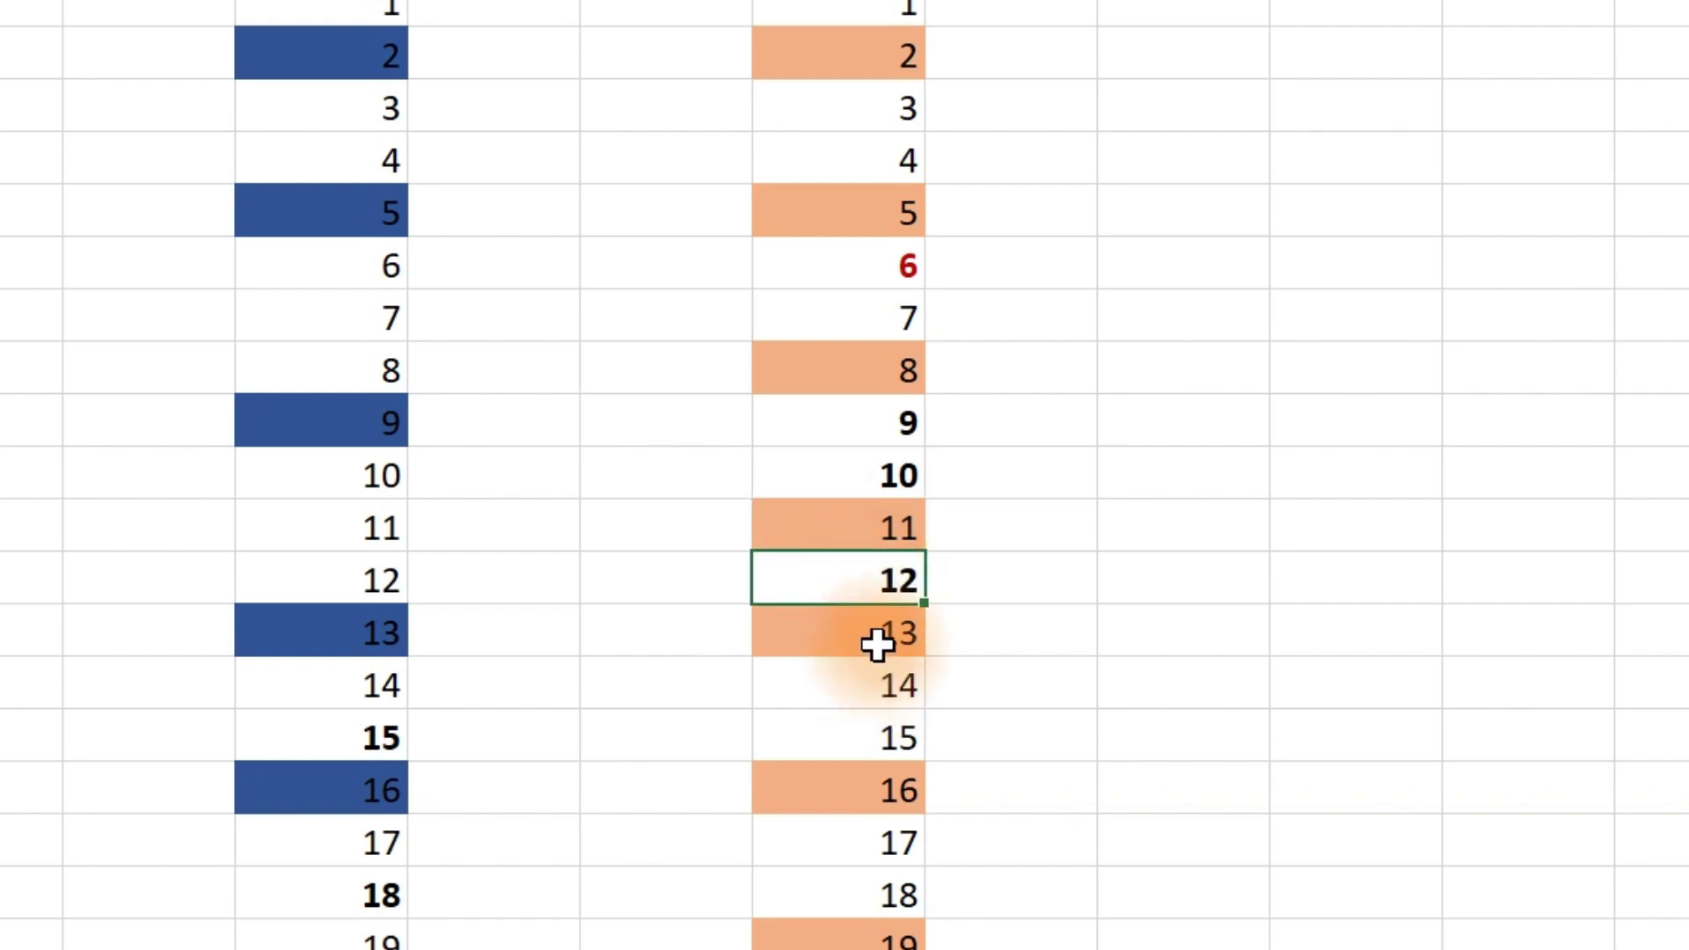
pyautogui.click(877, 645)
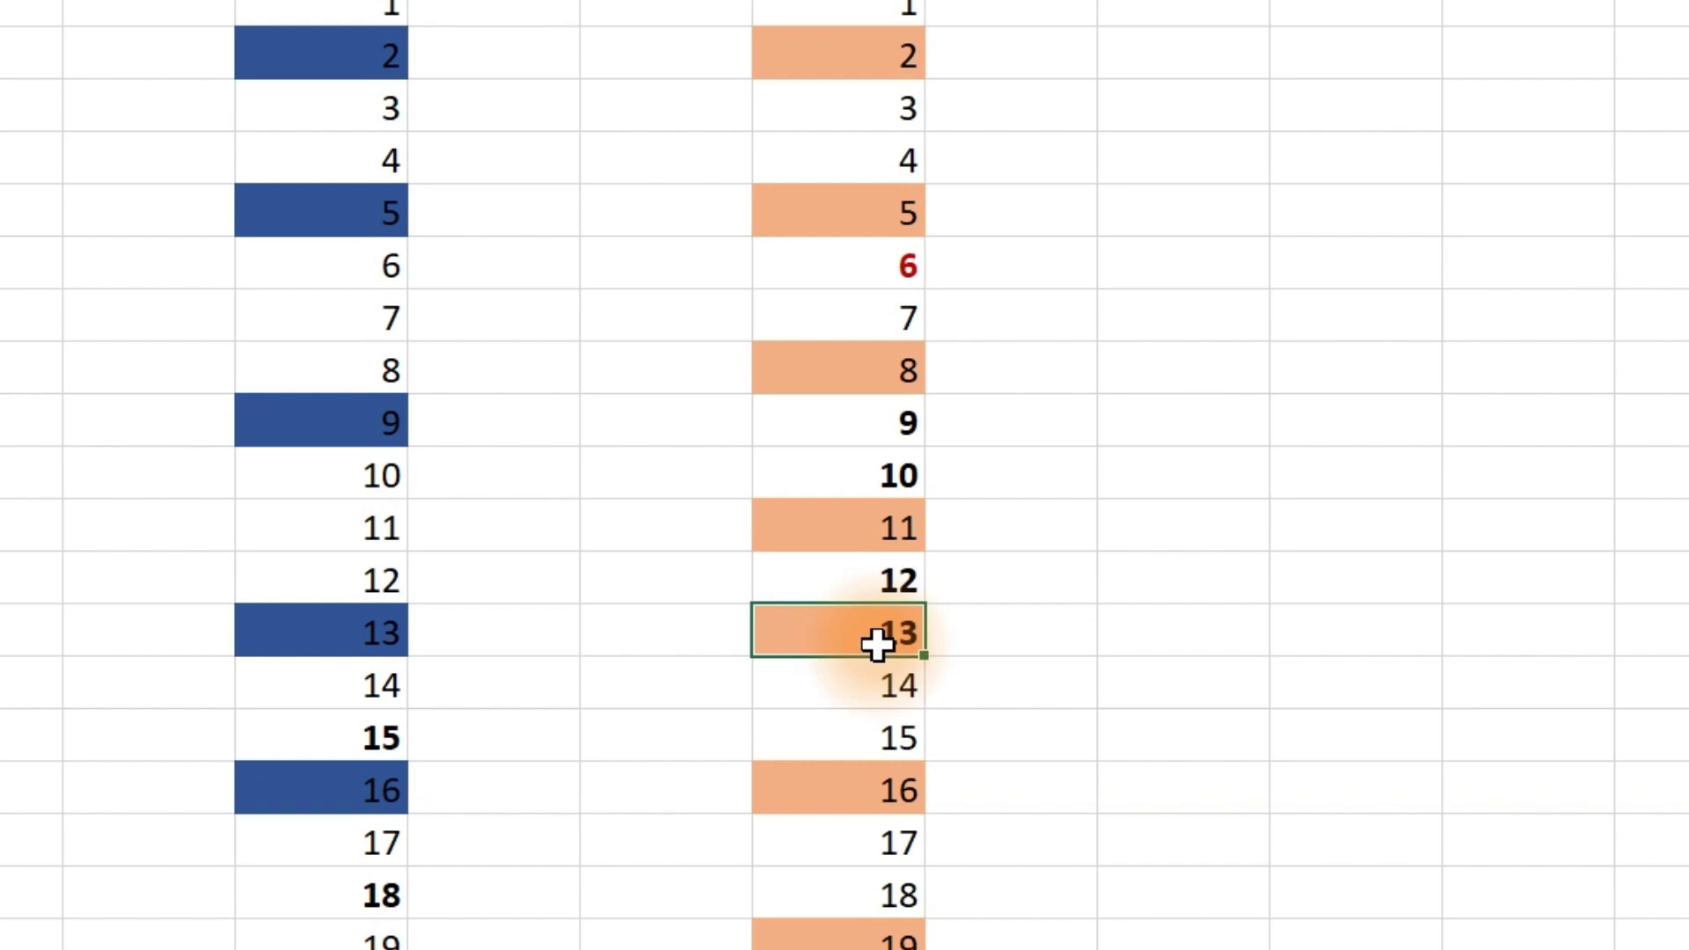
pyautogui.hotkey('ctrl', 'b')
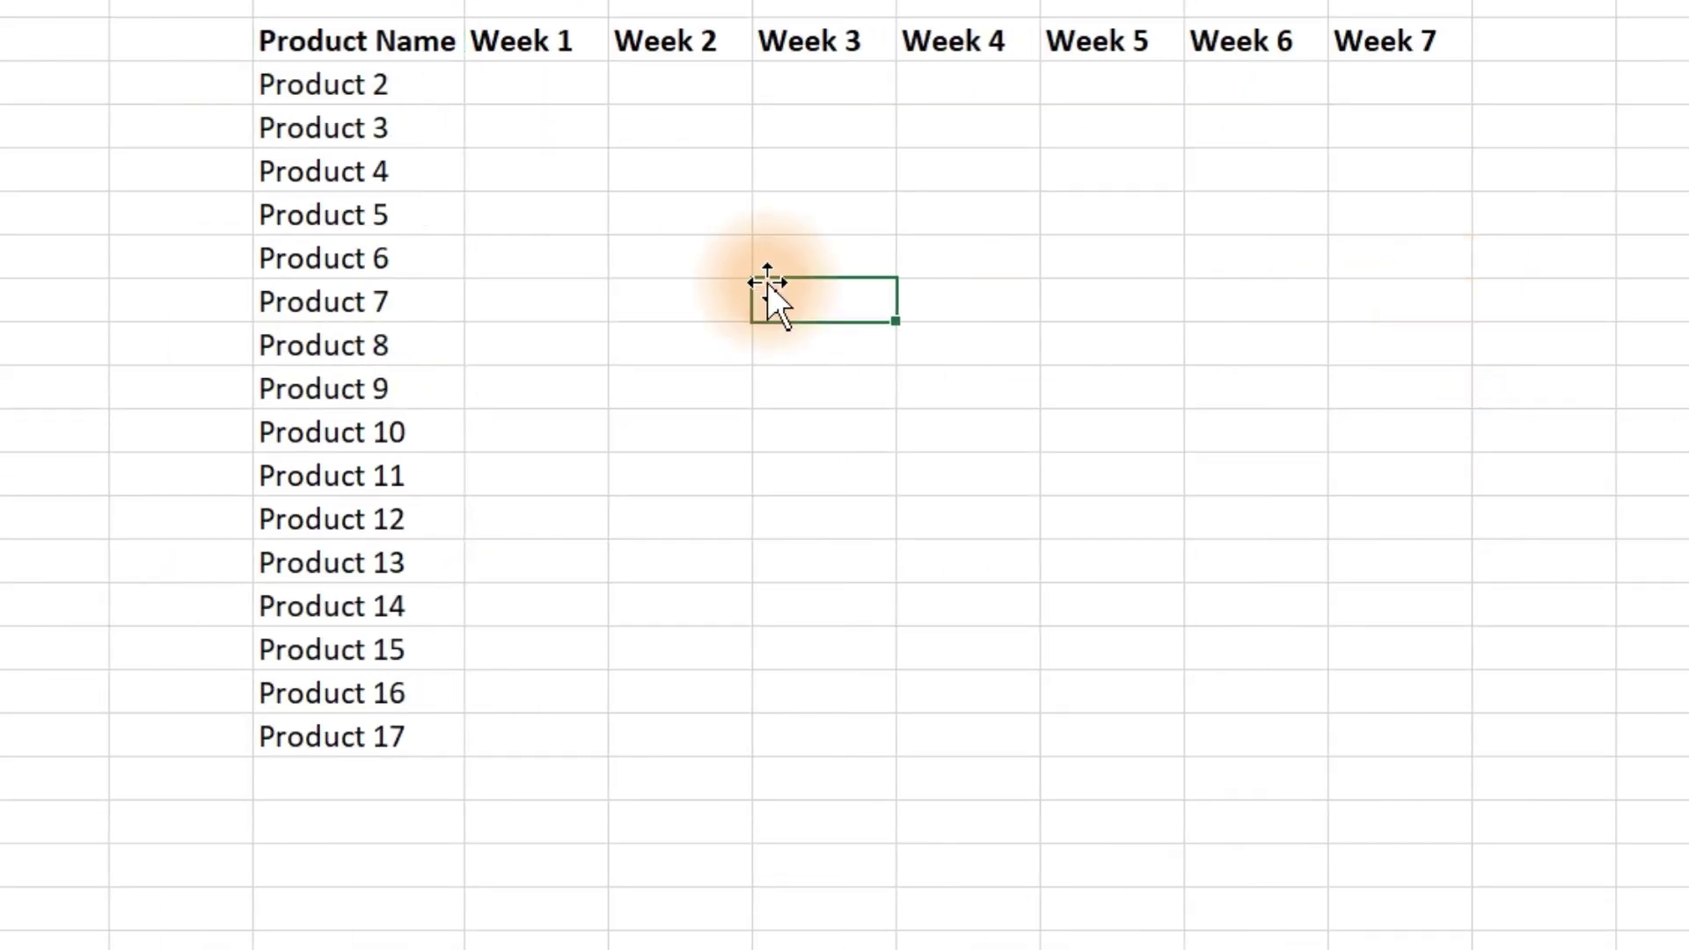
# Enter Week 1 values 34, 5, 65 and 67 for Products 2, 3, 4 and 5
pyautogui.click(510, 79)
pyautogui.write('34')
pyautogui.press('Return')
pyautogui.write('5')
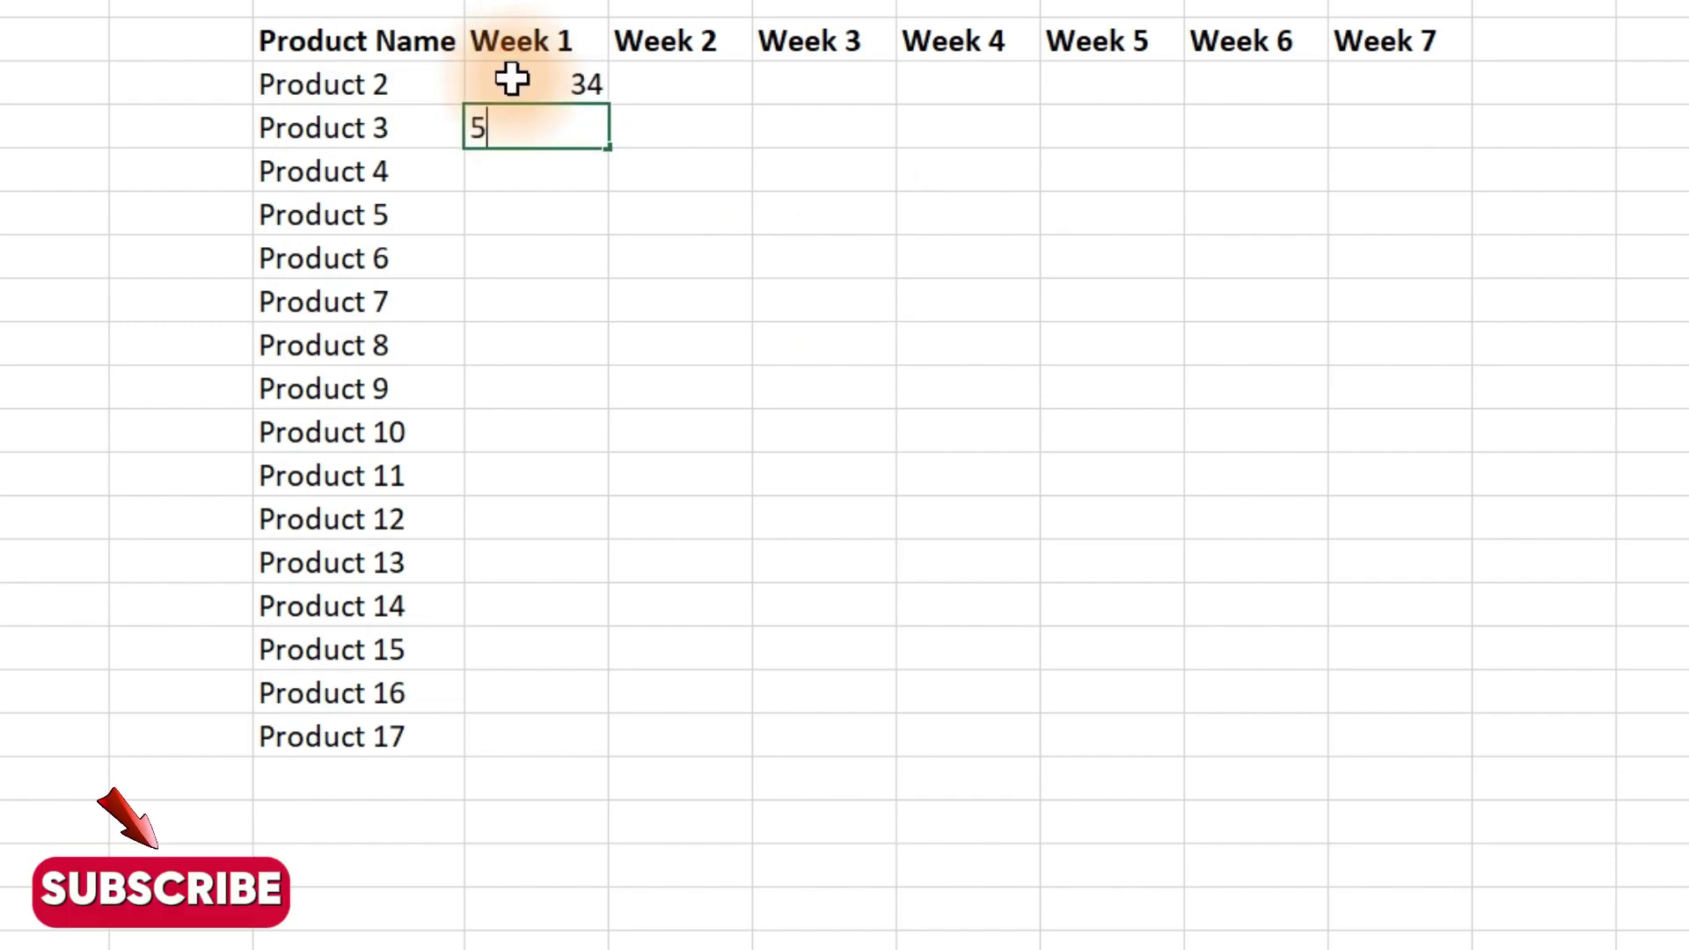
pyautogui.press('Return')
pyautogui.press('Return')
pyautogui.write('6')
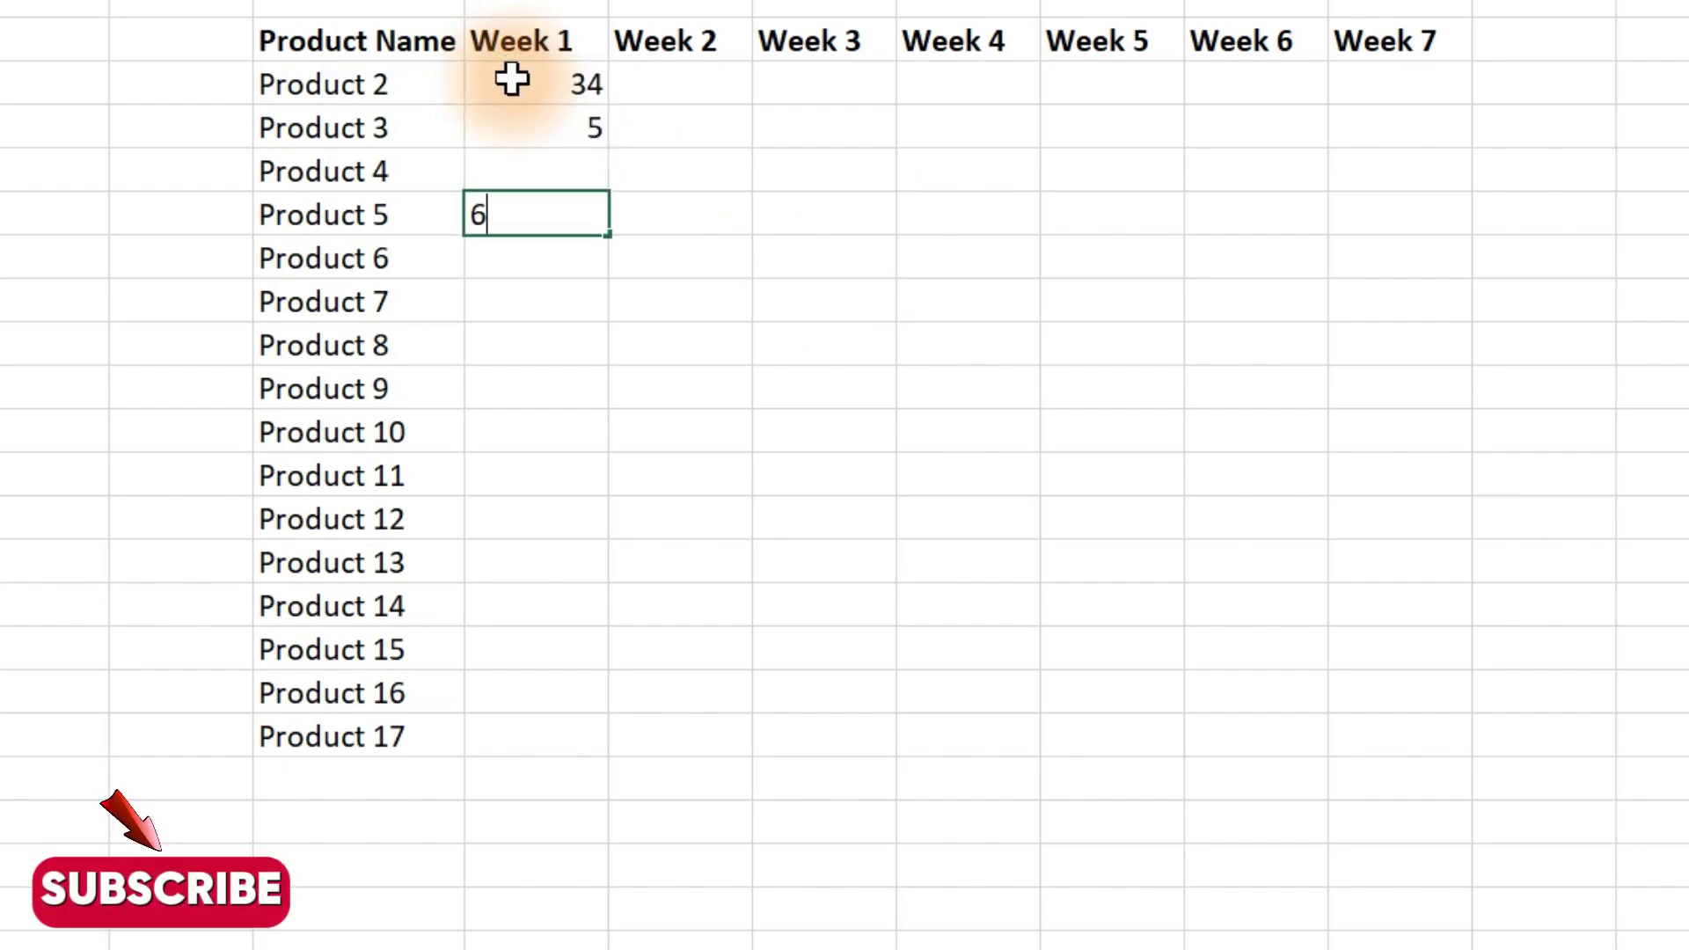
pyautogui.write('7')
pyautogui.press('Up')
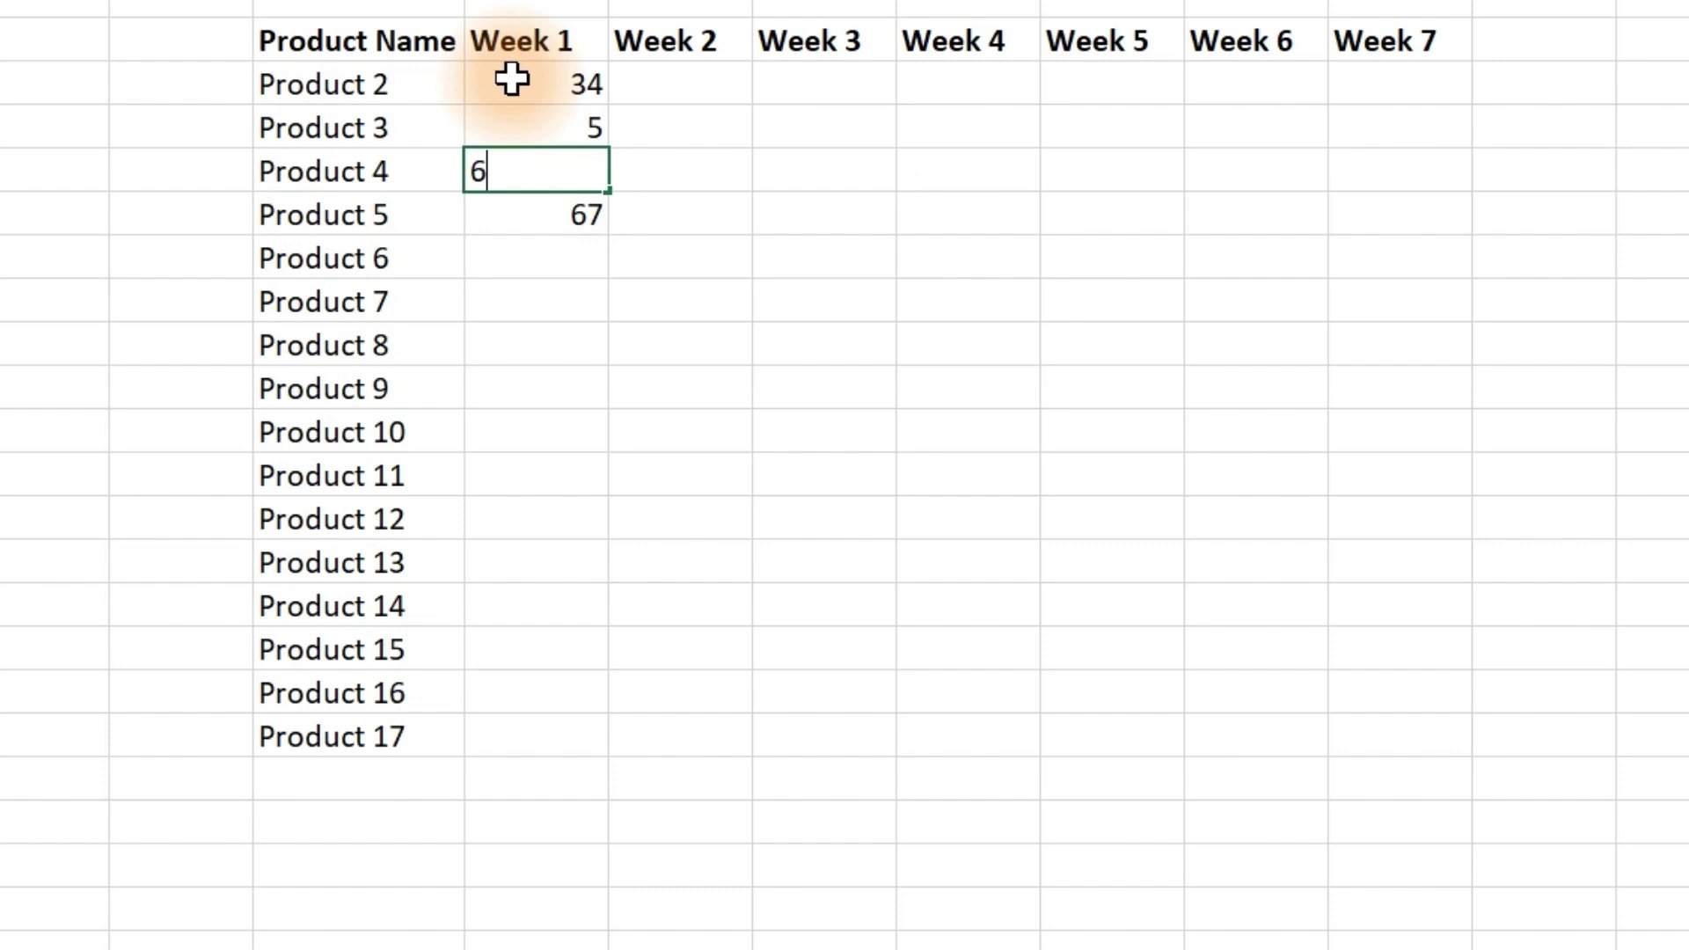
pyautogui.click(524, 308)
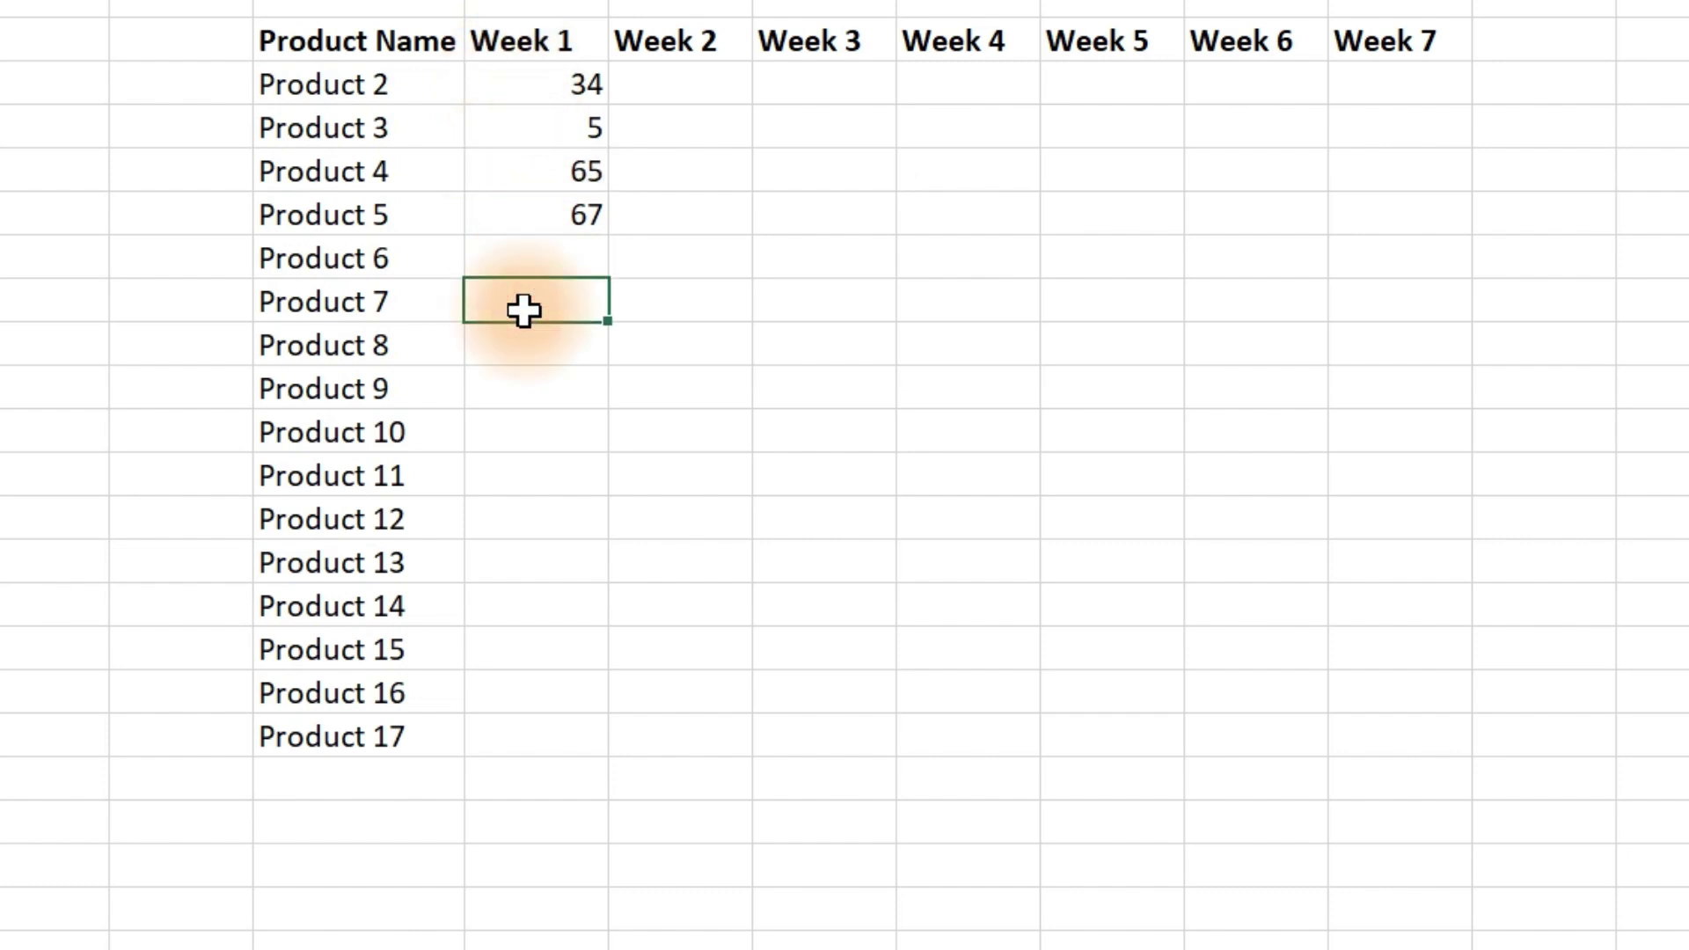
# Clear the old Week 1 entries and fill the Week 1–7 grid with =RANDBETWEEN(10,500)
pyautogui.moveTo(558, 79); pyautogui.dragTo(546, 331)
pyautogui.press('Delete')
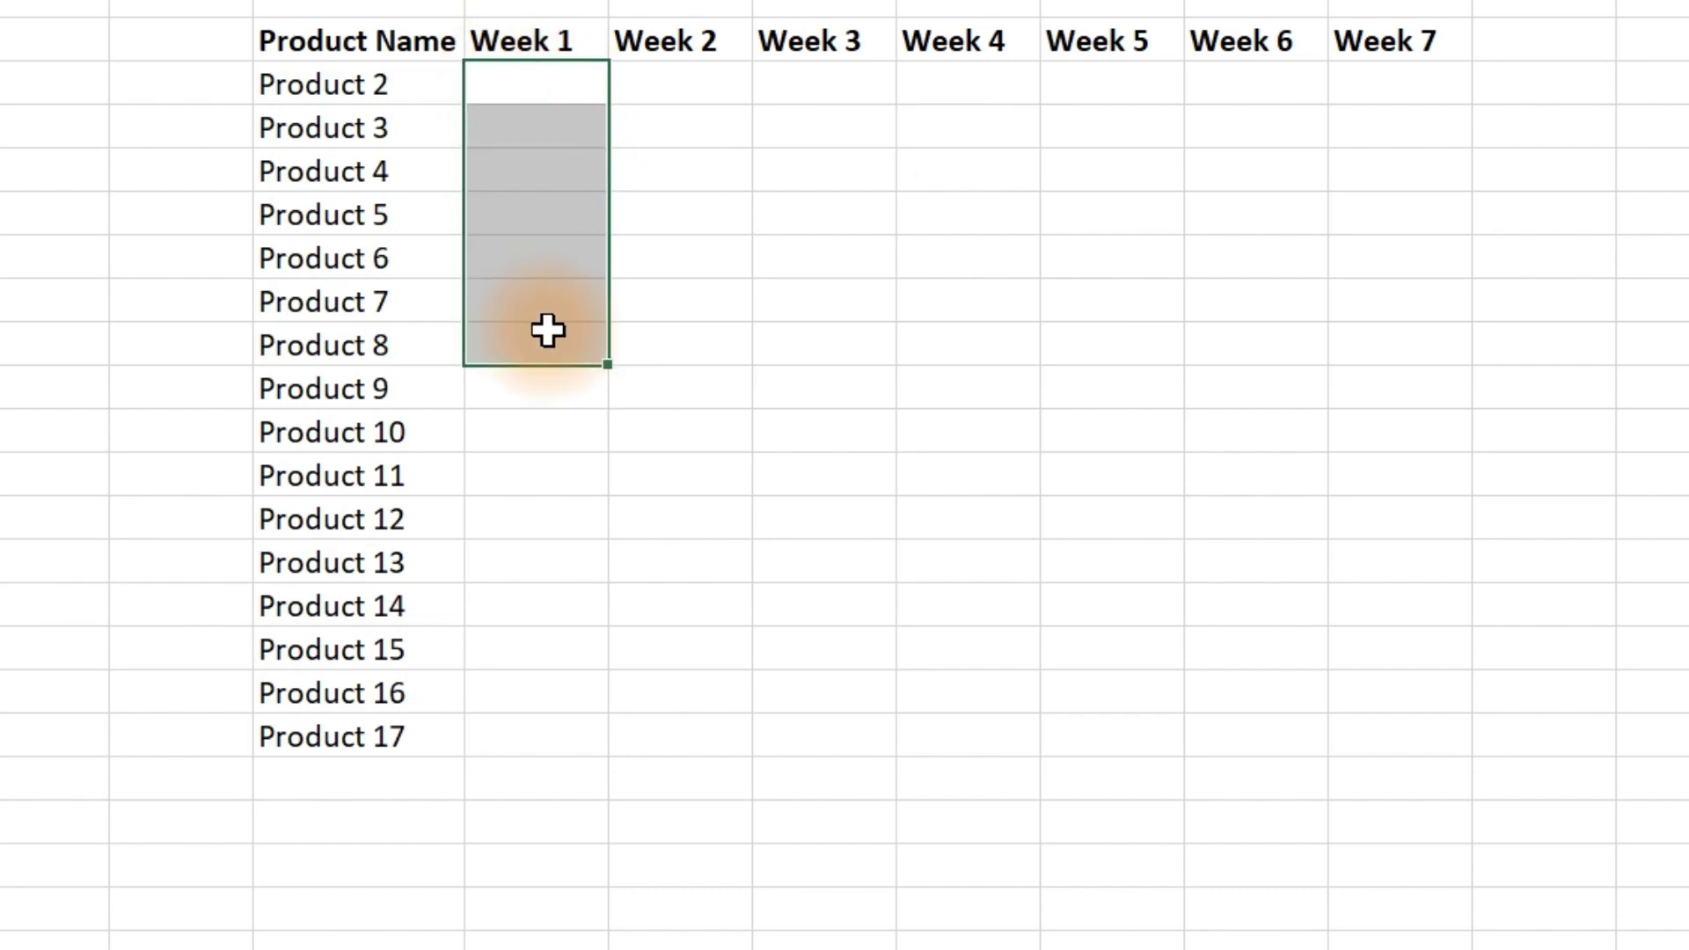
pyautogui.moveTo(528, 87); pyautogui.dragTo(1414, 752)
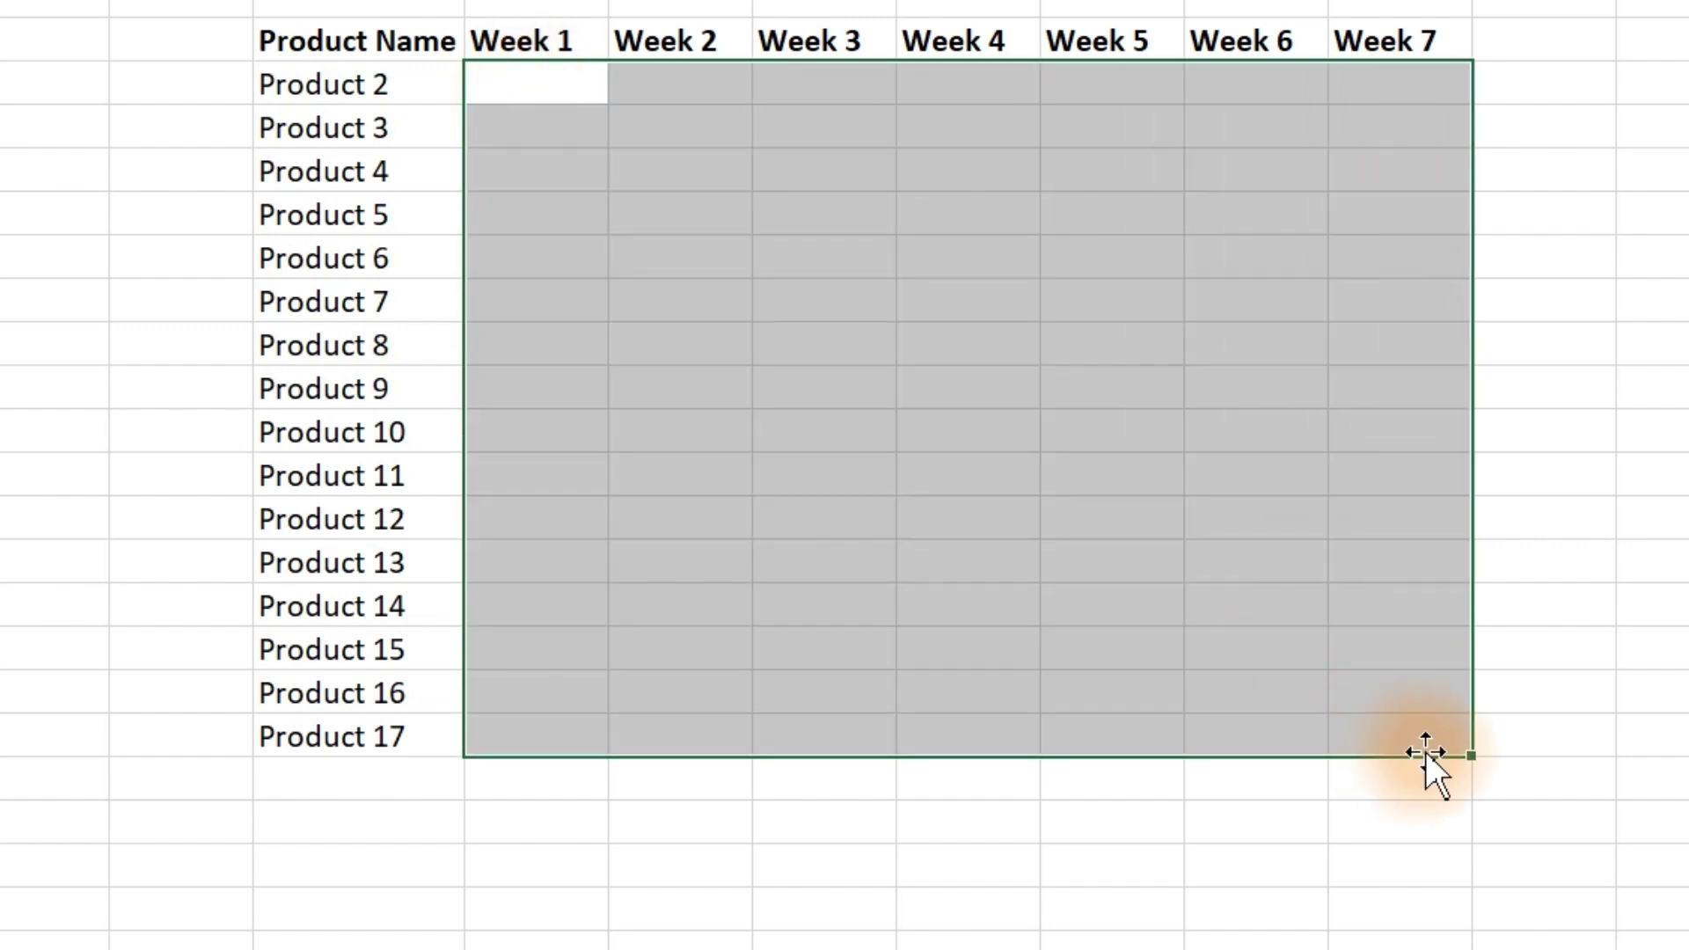
pyautogui.write('=rand')
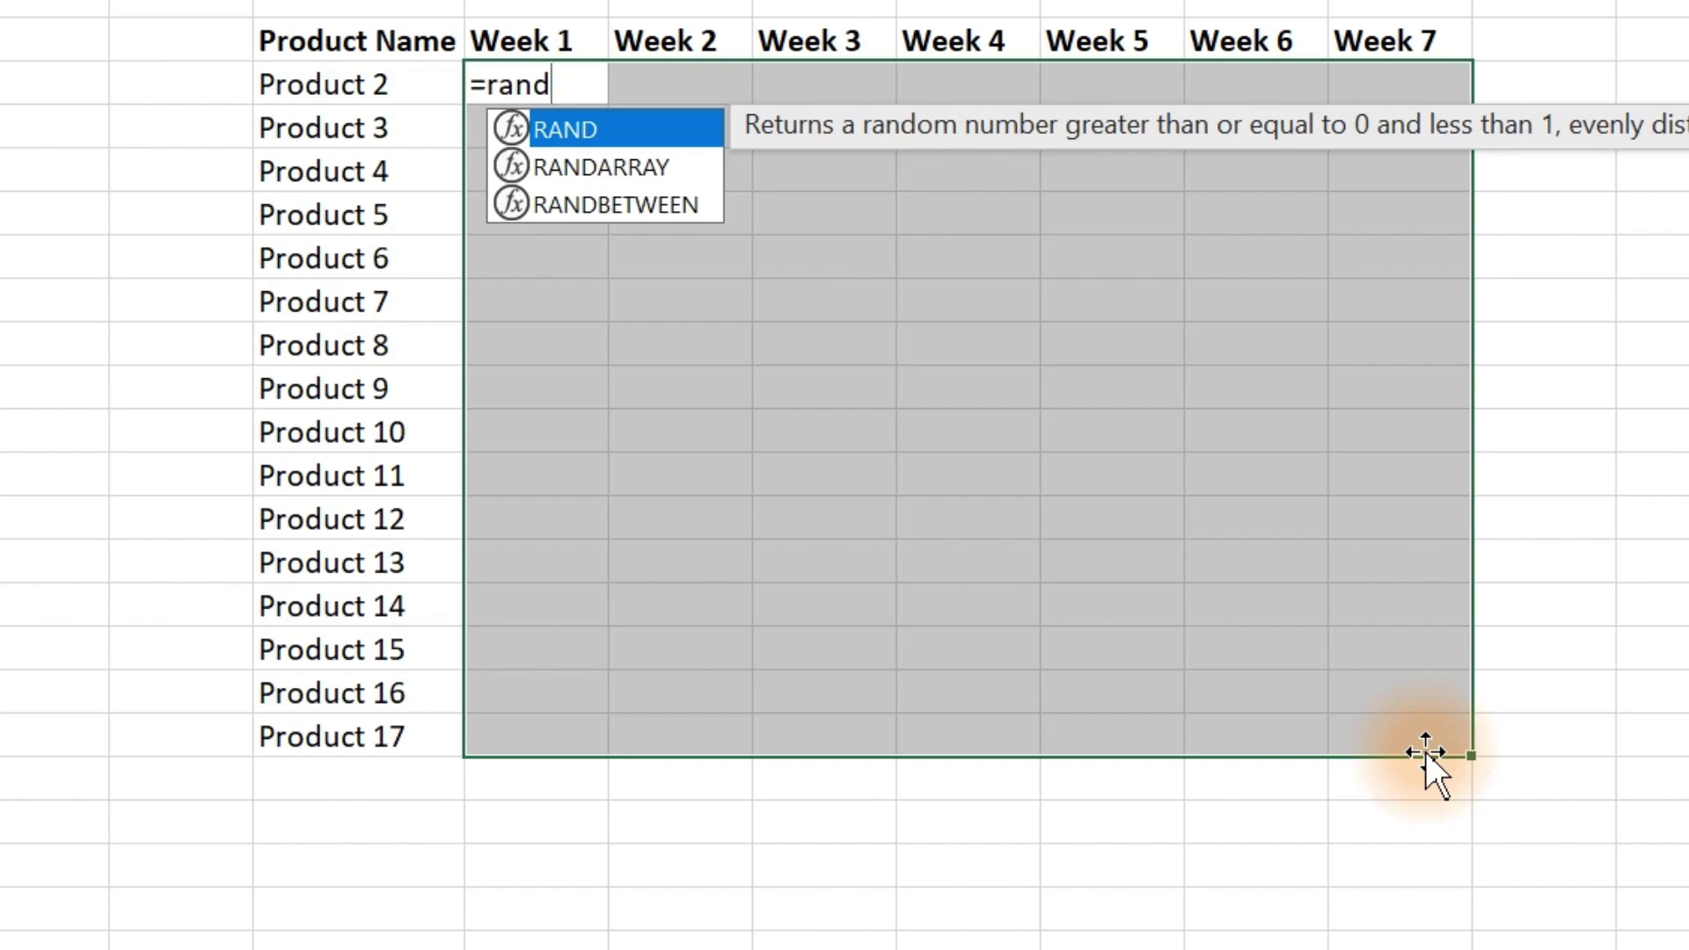
pyautogui.press('Down')
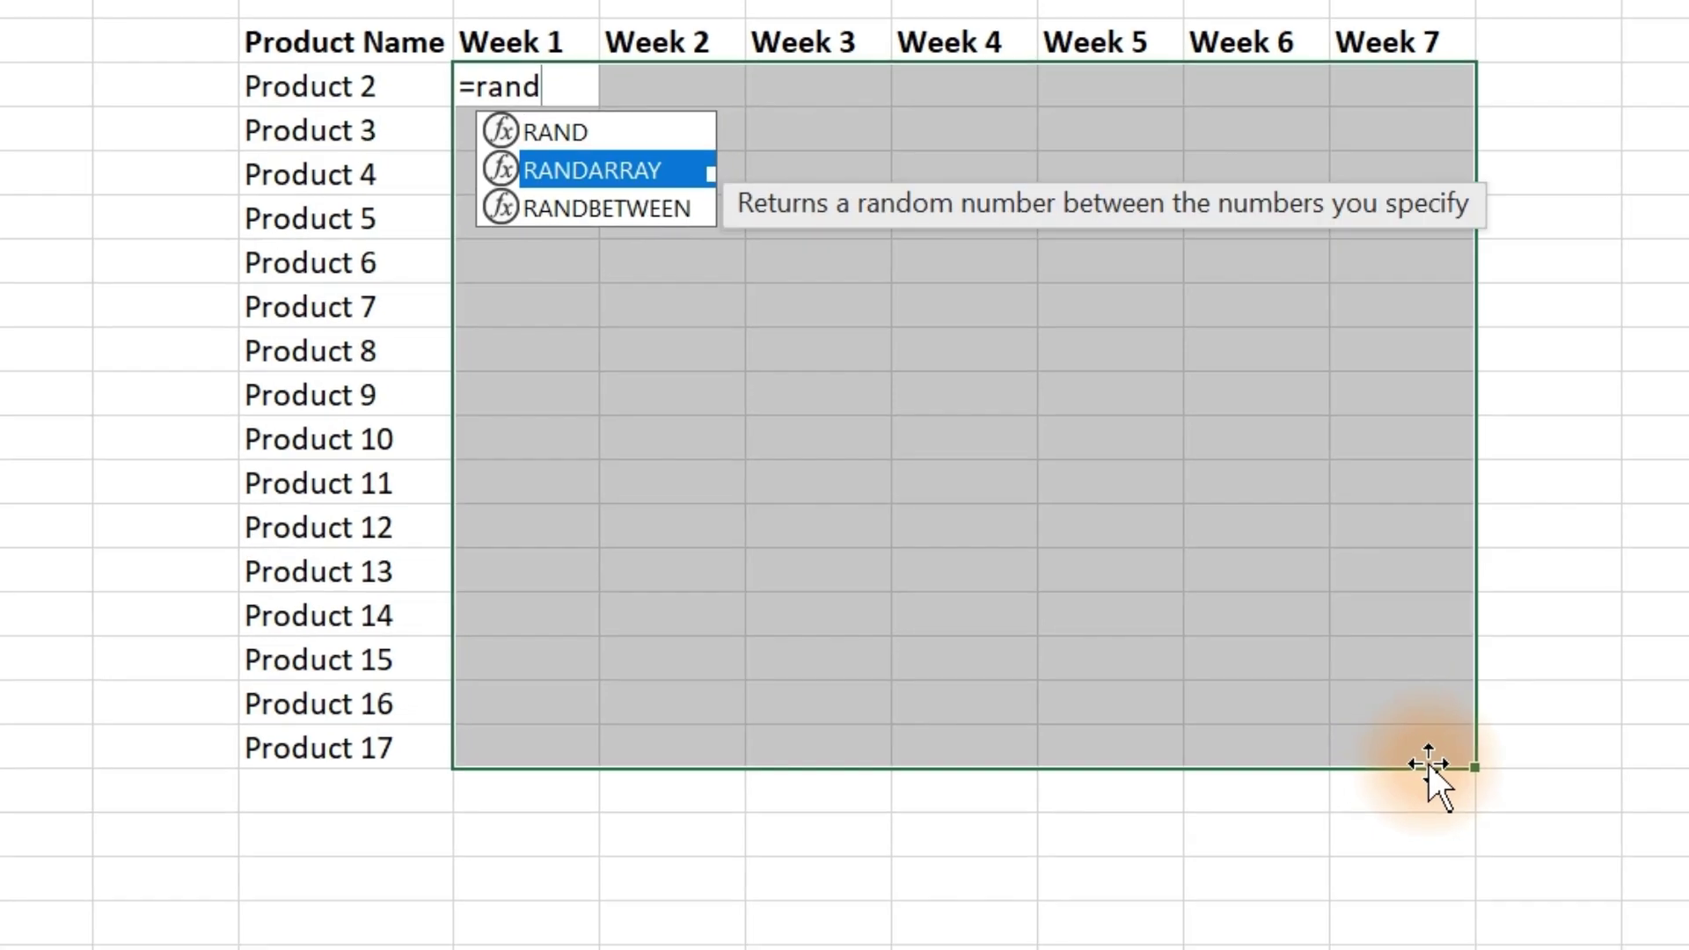
pyautogui.press('Down')
pyautogui.write('`')
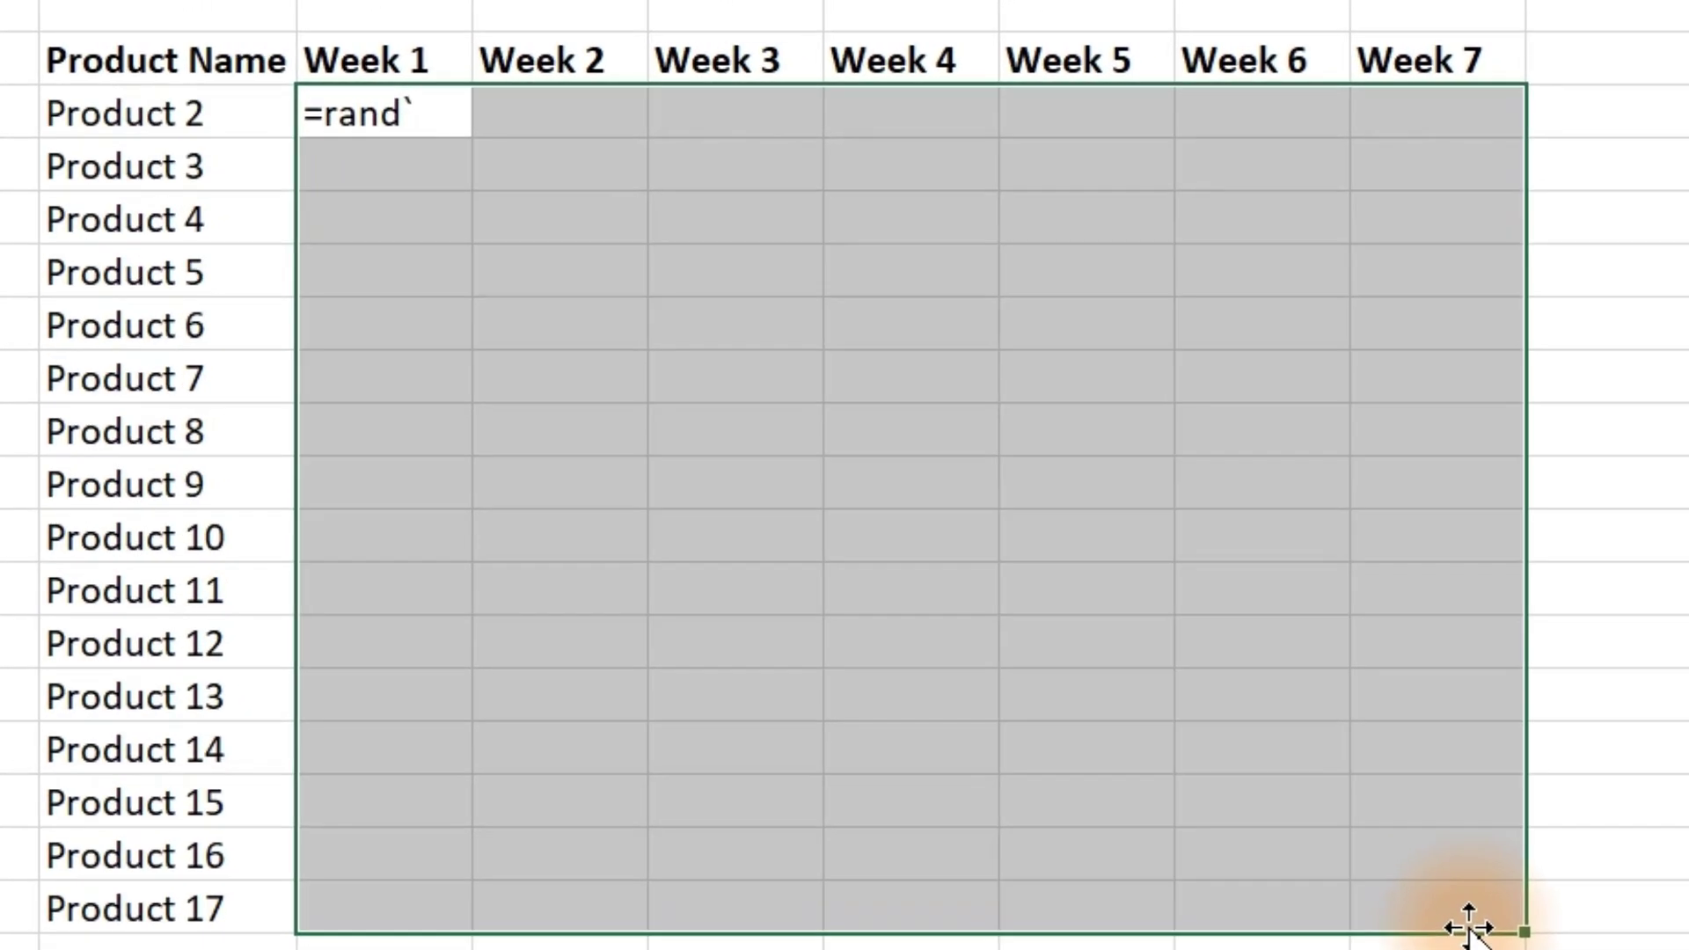
pyautogui.press('BackSpace')
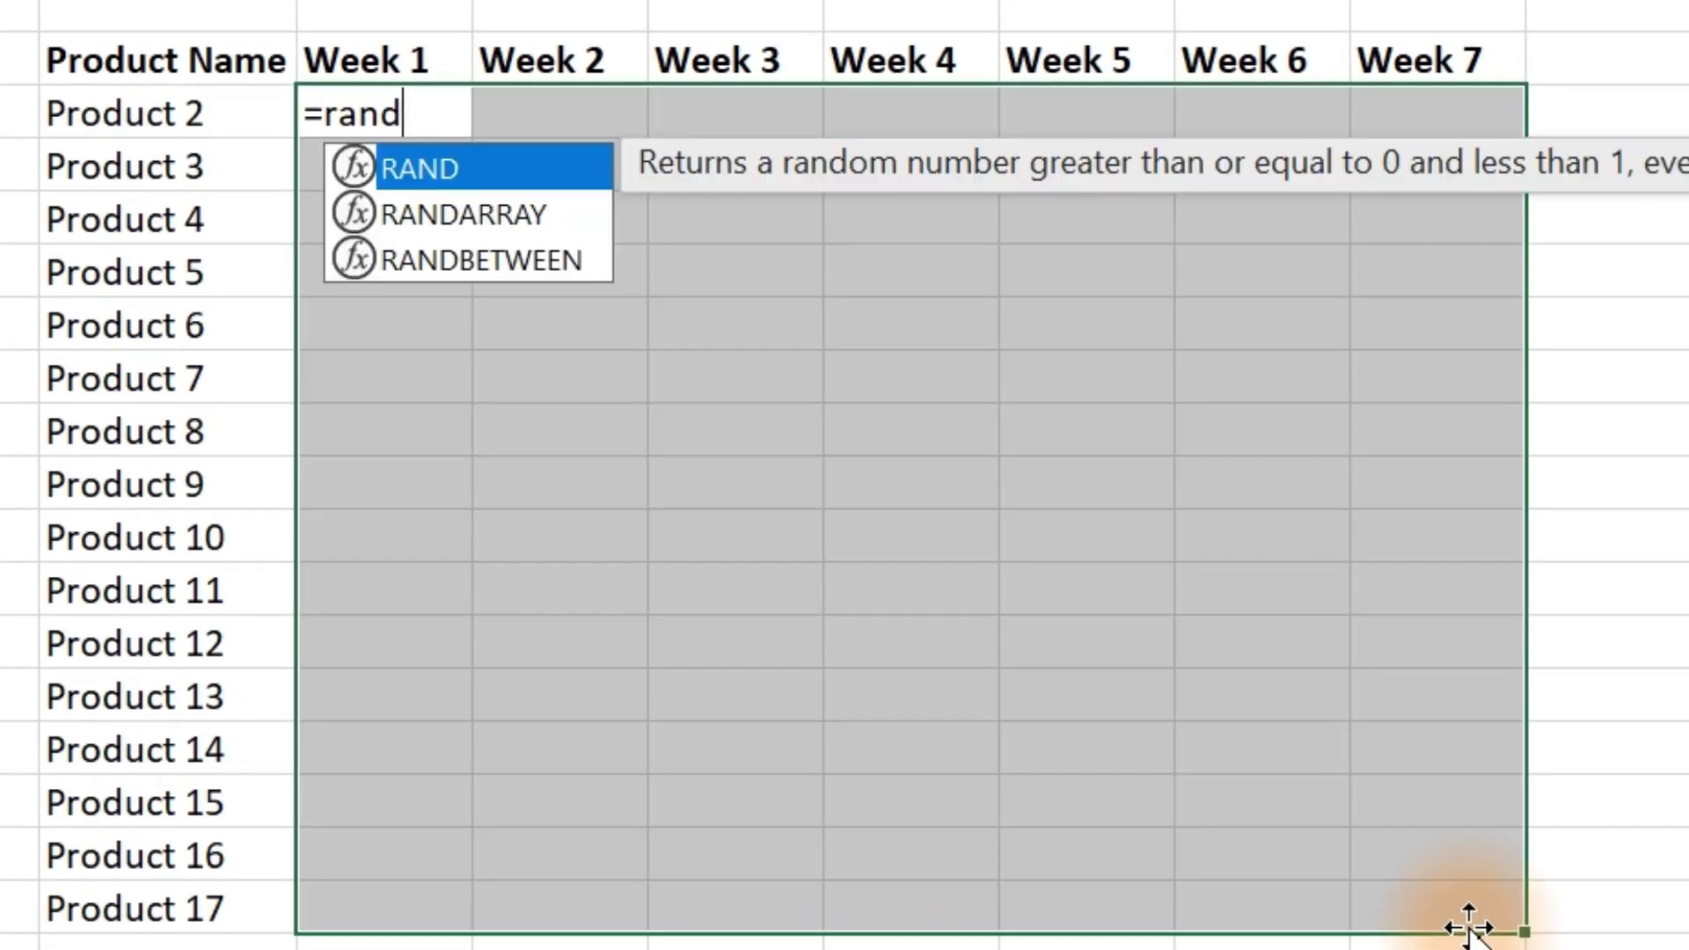
pyautogui.press('Down')
pyautogui.press('Down')
pyautogui.press('Tab')
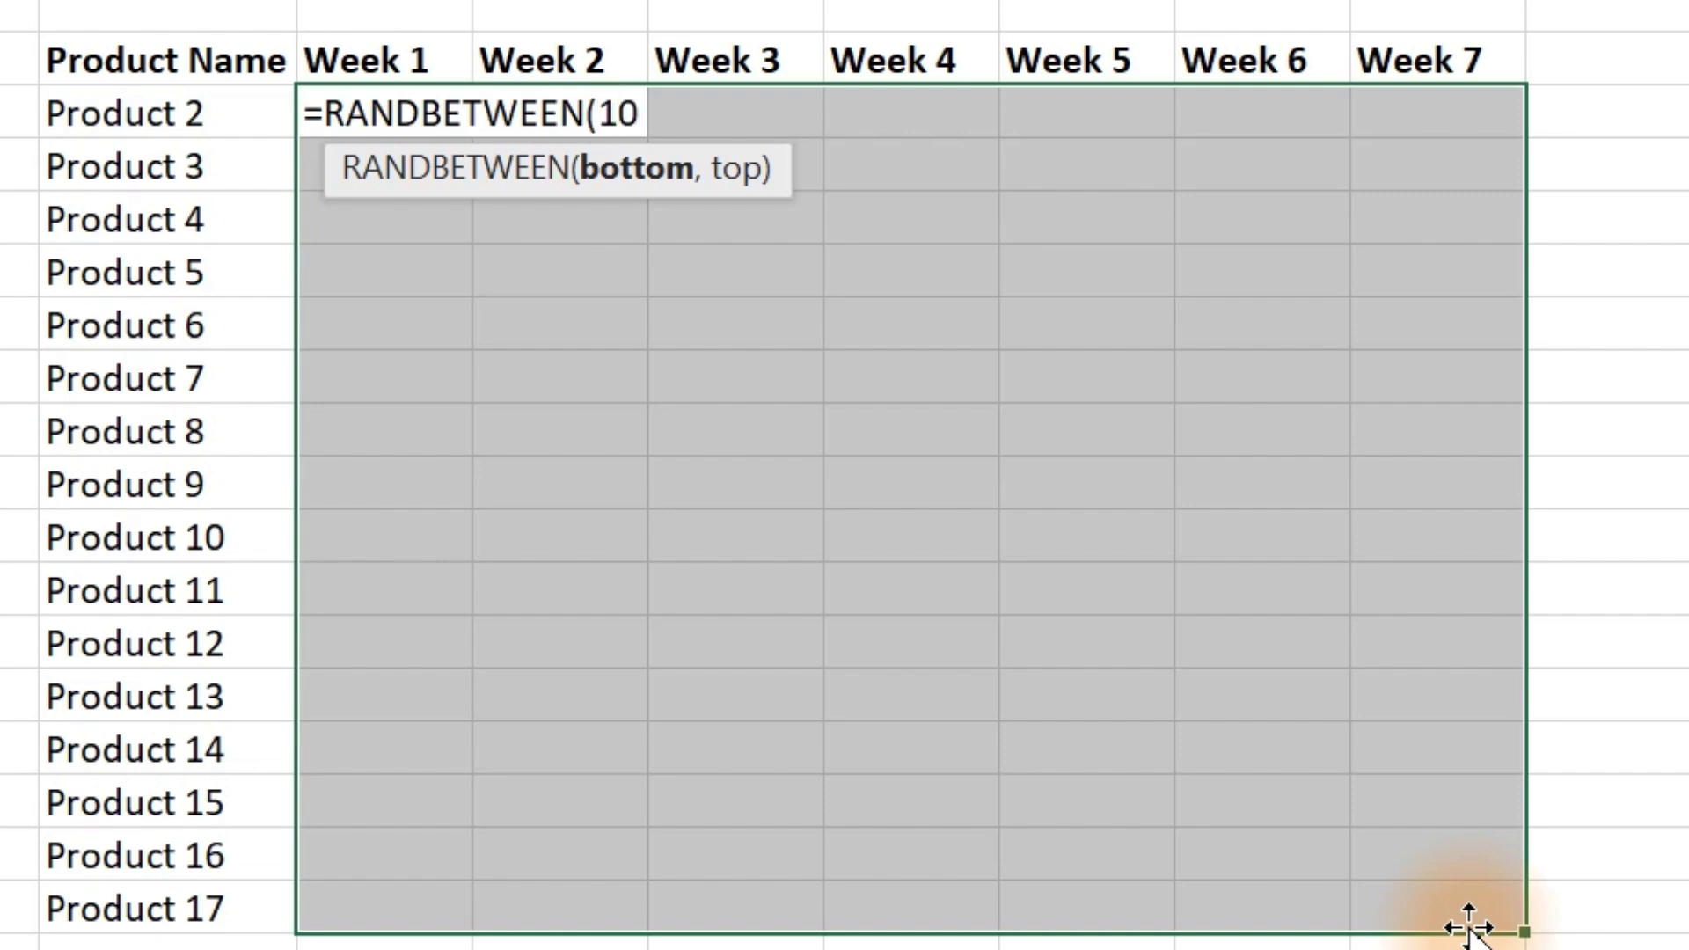
pyautogui.write('10,500')
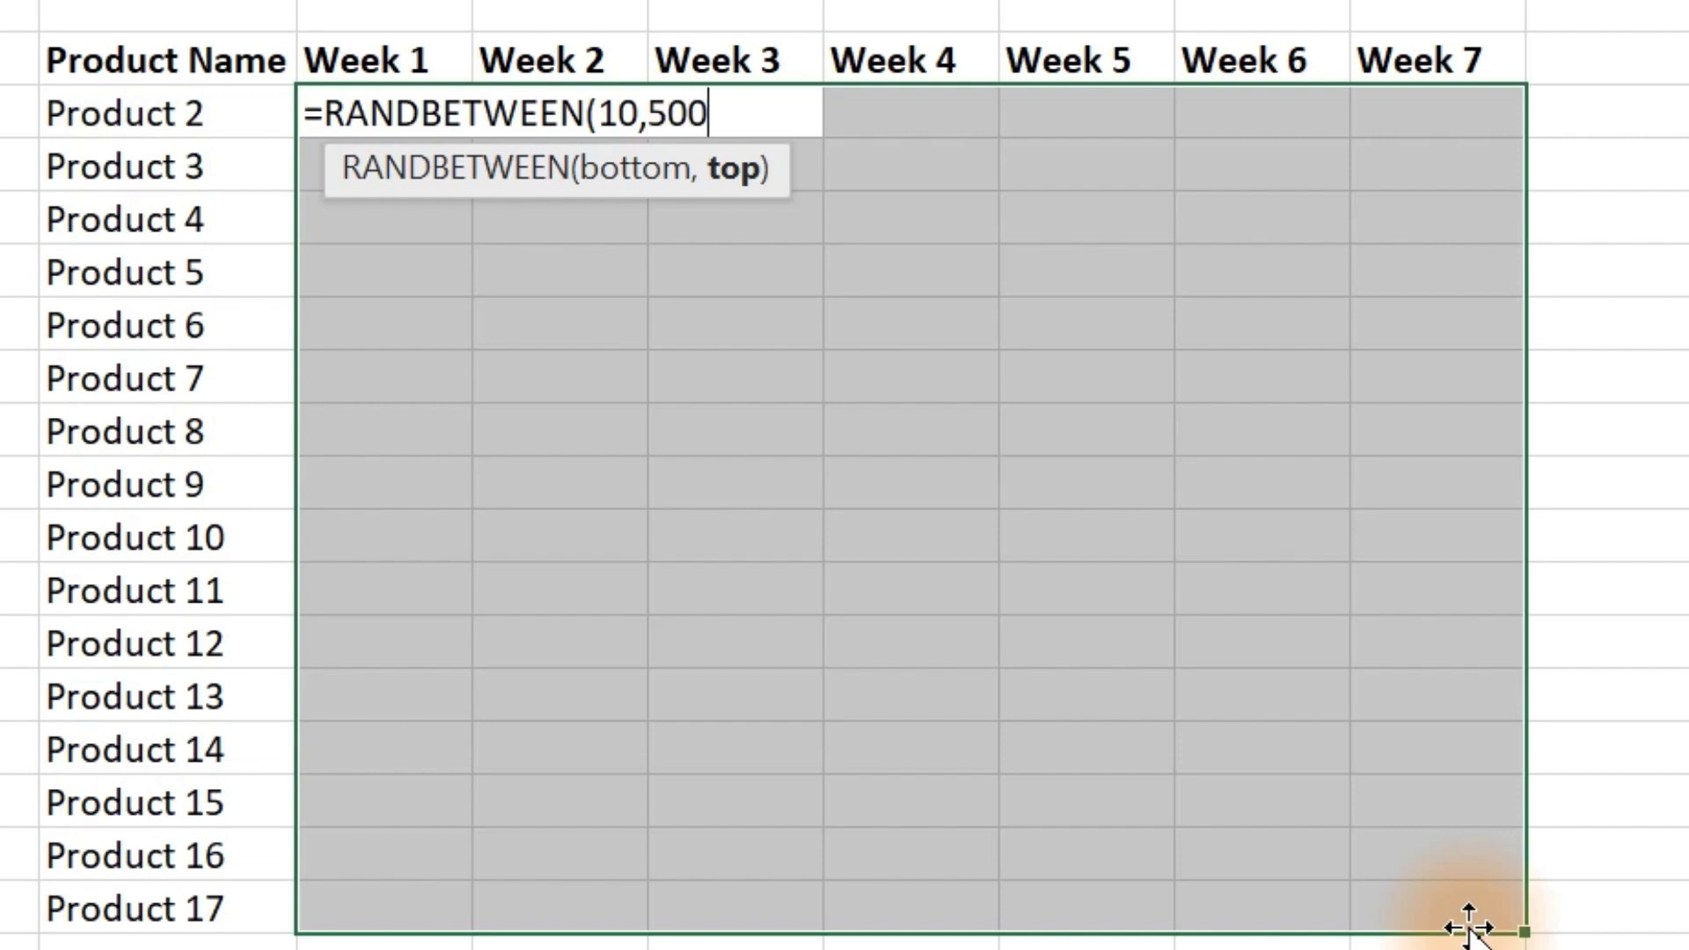
pyautogui.write(')')
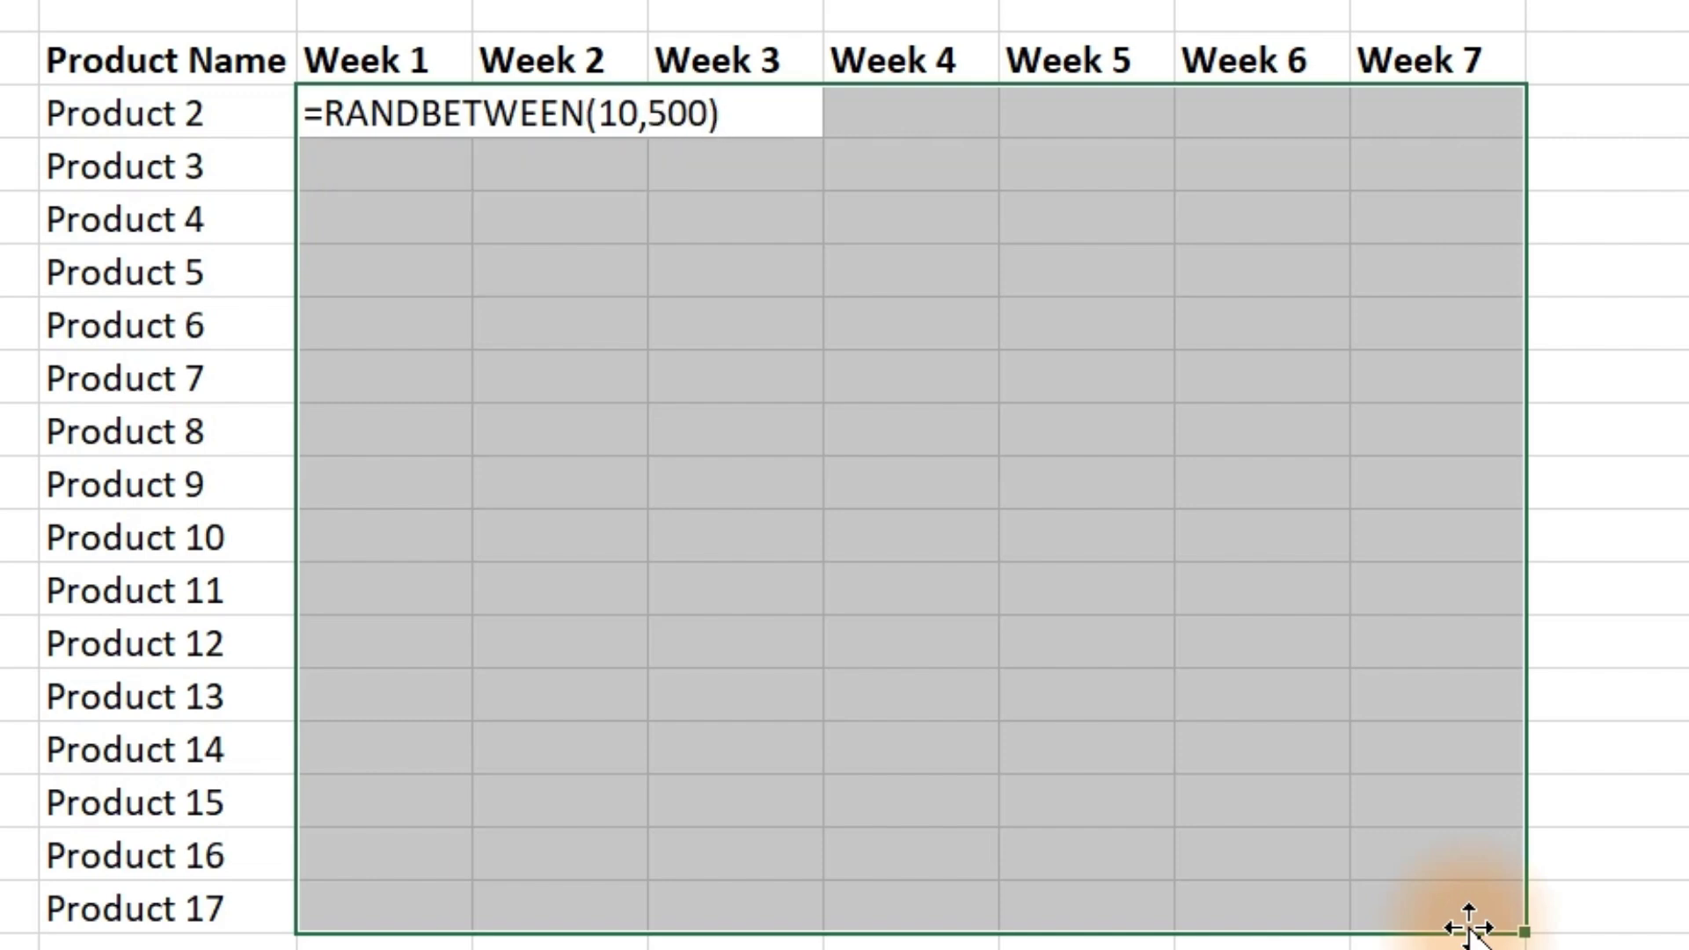
pyautogui.hotkey('ctrl', 'Return')
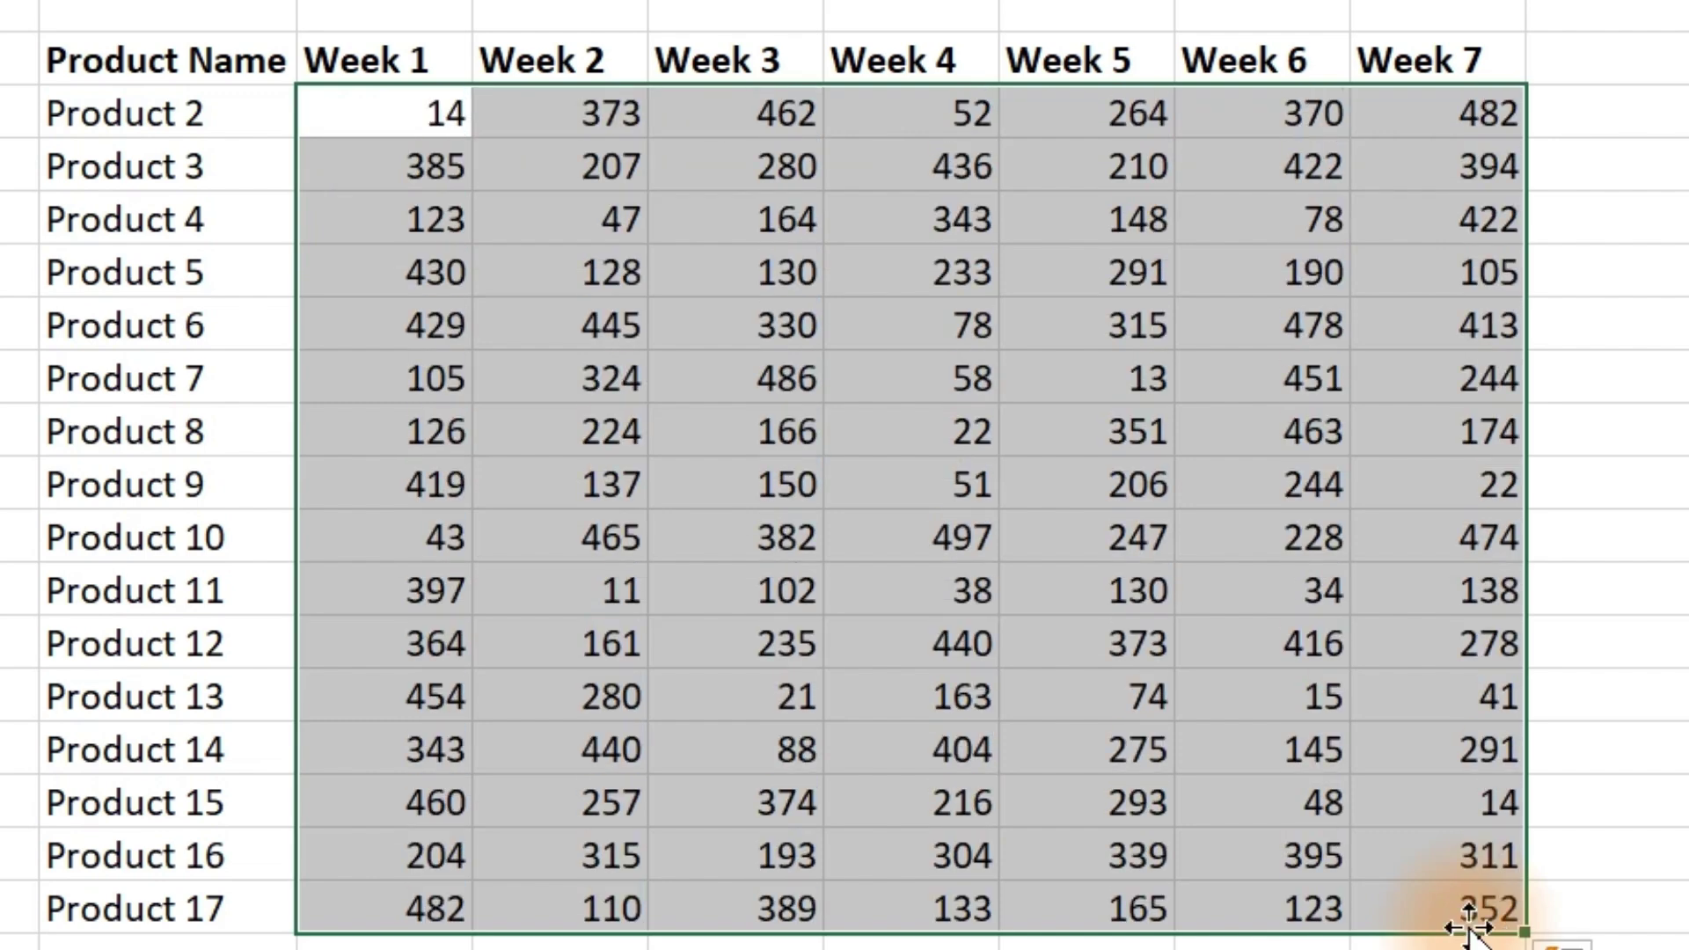
# Recalculate twice with F9 to regenerate the random numbers
pyautogui.click(1682, 802)
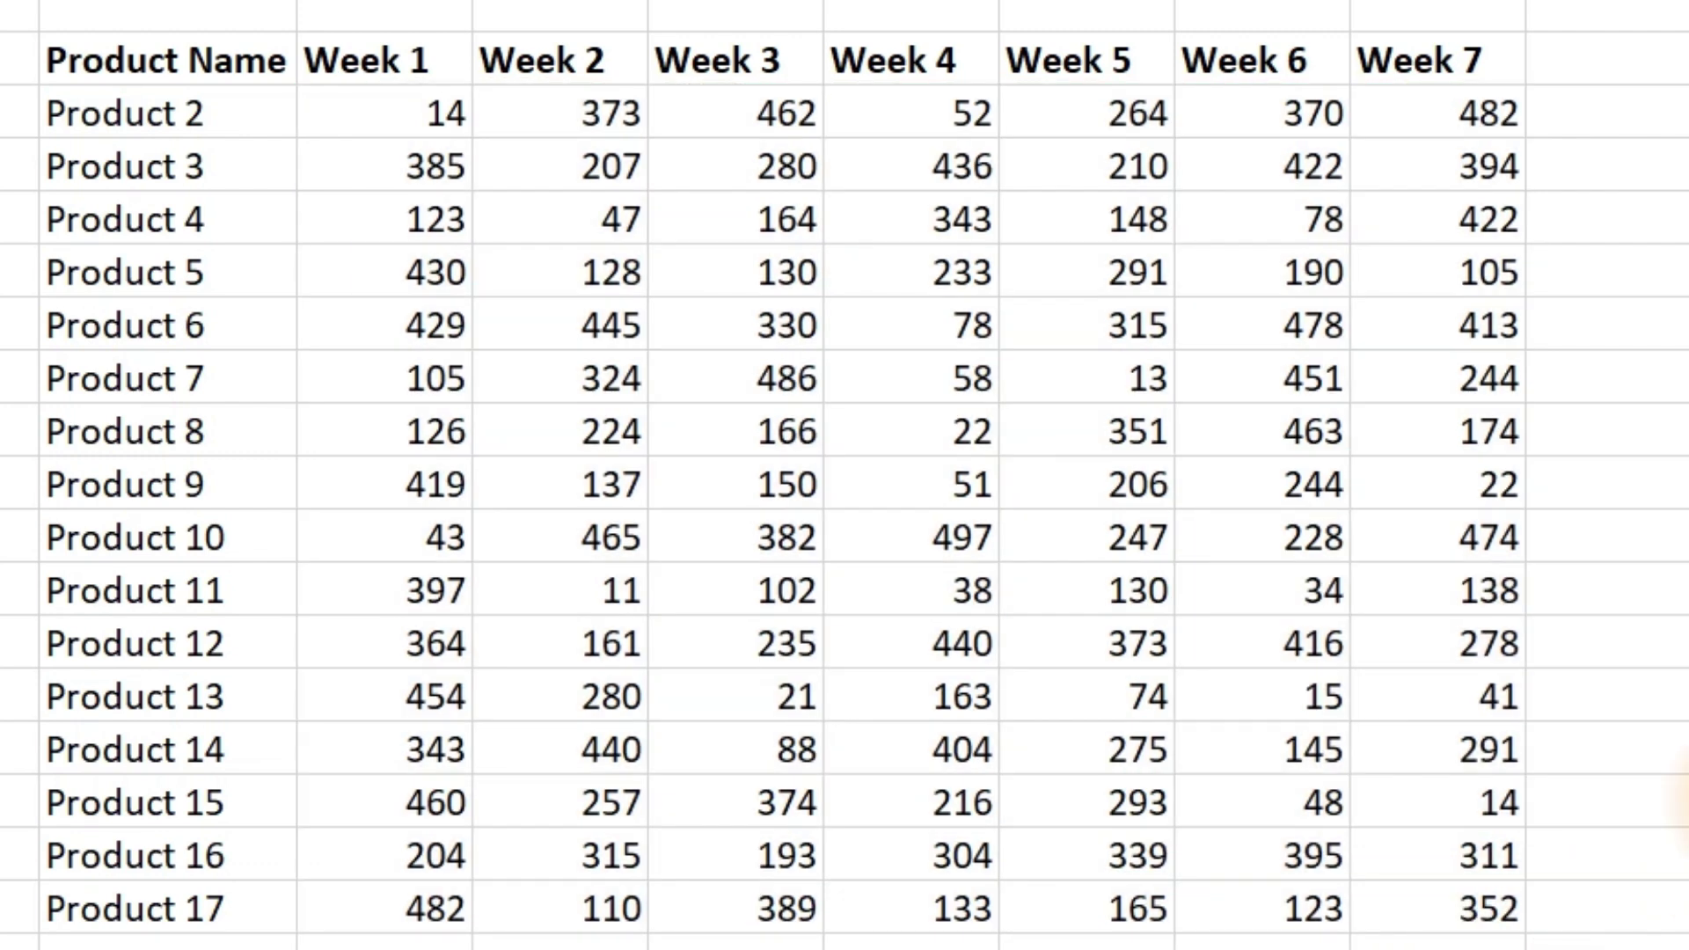
pyautogui.click(1654, 924)
pyautogui.press('F9')
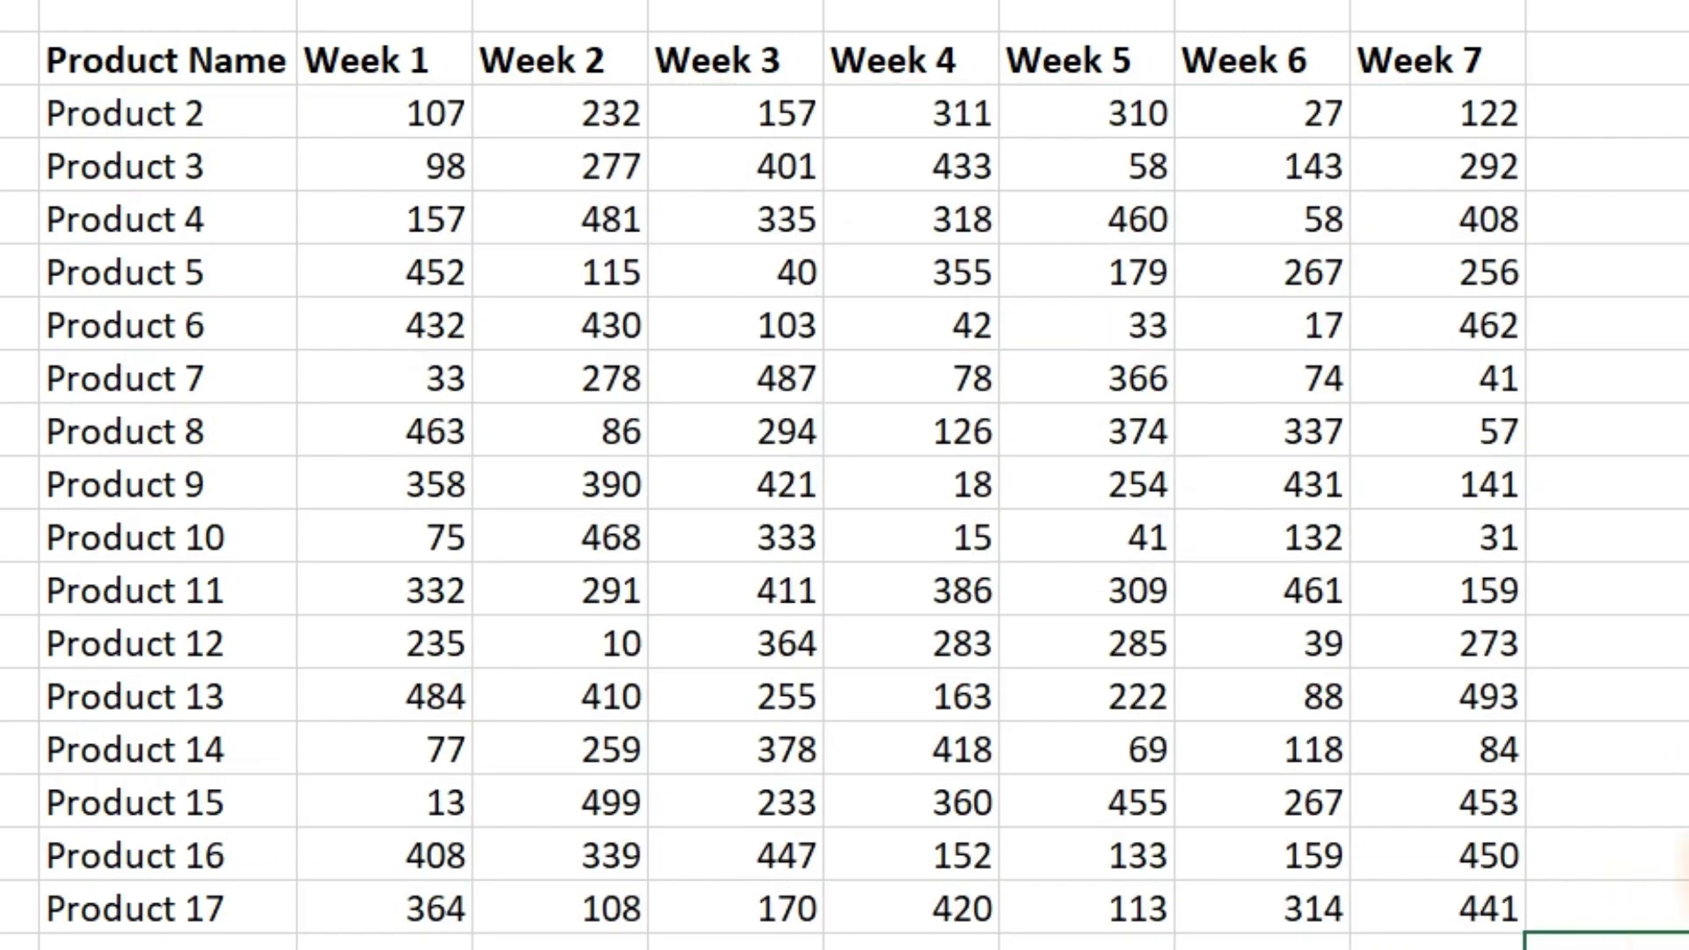
pyautogui.click(1654, 871)
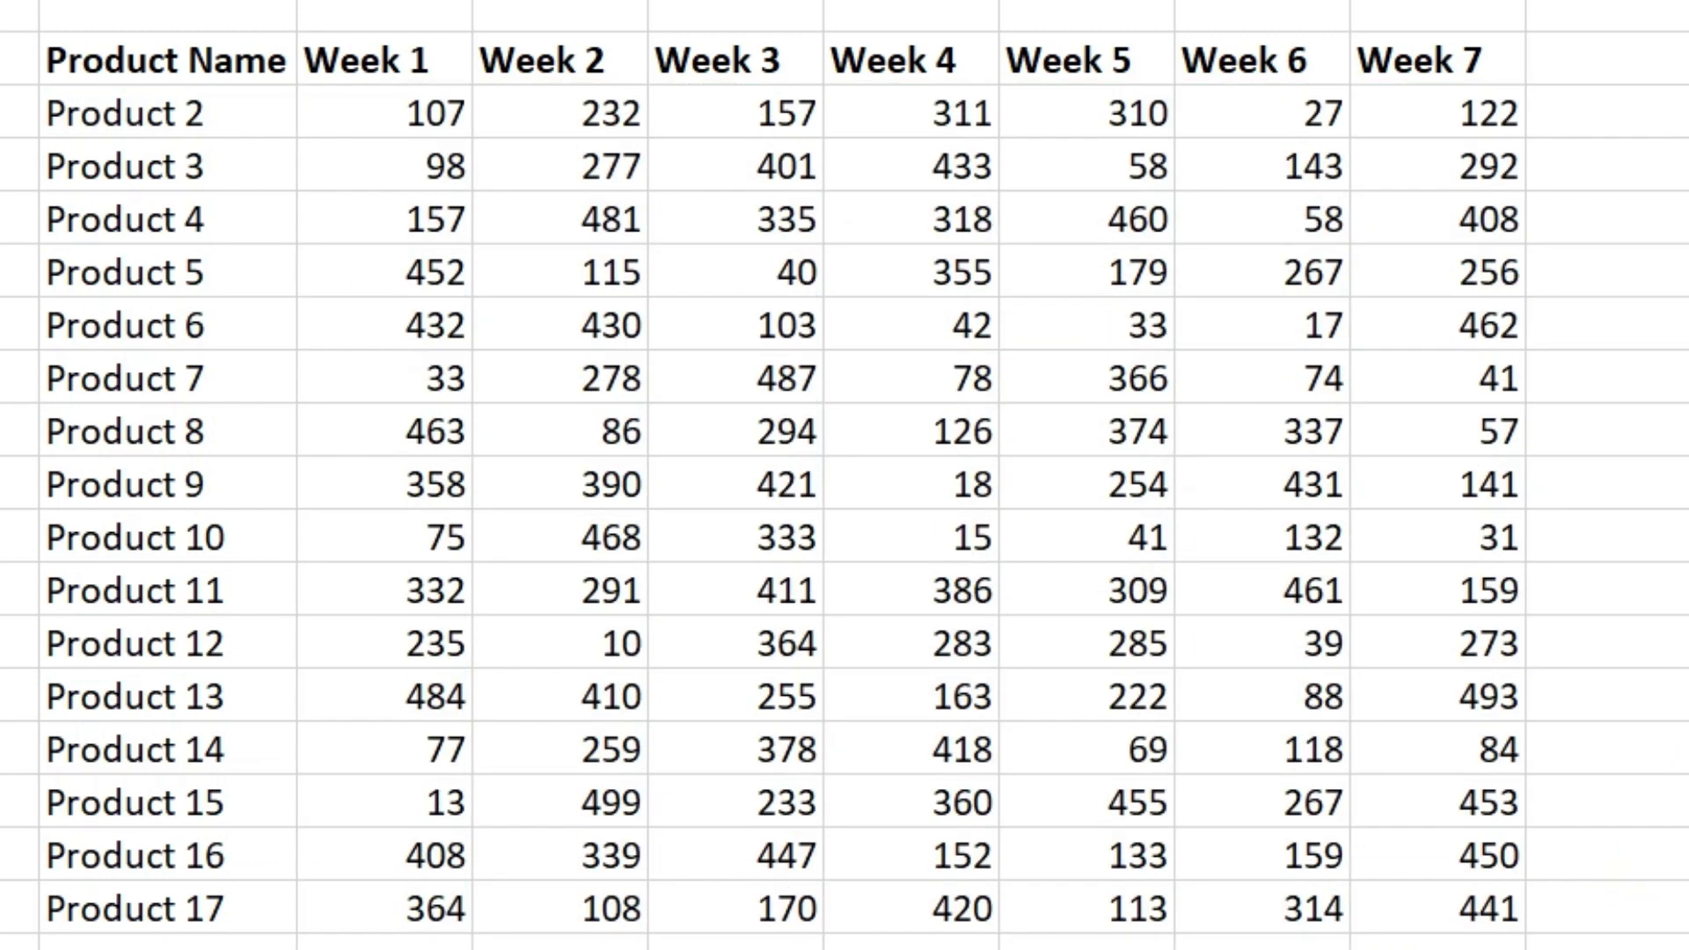
pyautogui.press('F9')
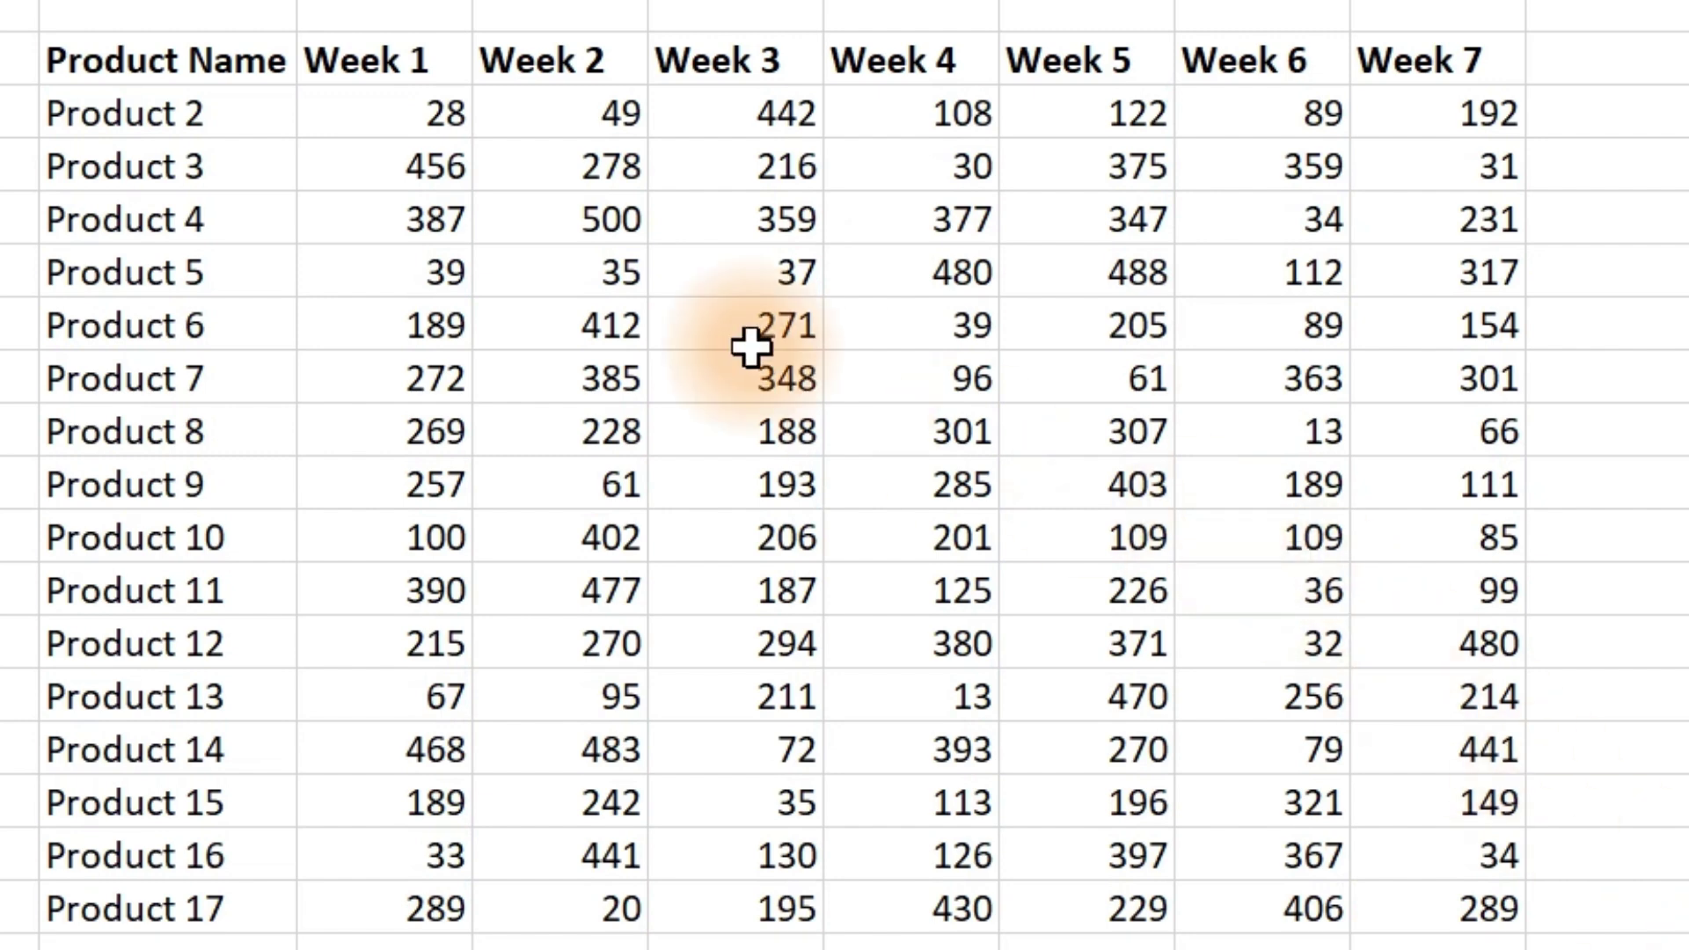
# Copy the weekly numbers table and paste it back over itself as values only
pyautogui.moveTo(371, 110); pyautogui.dragTo(1493, 907)
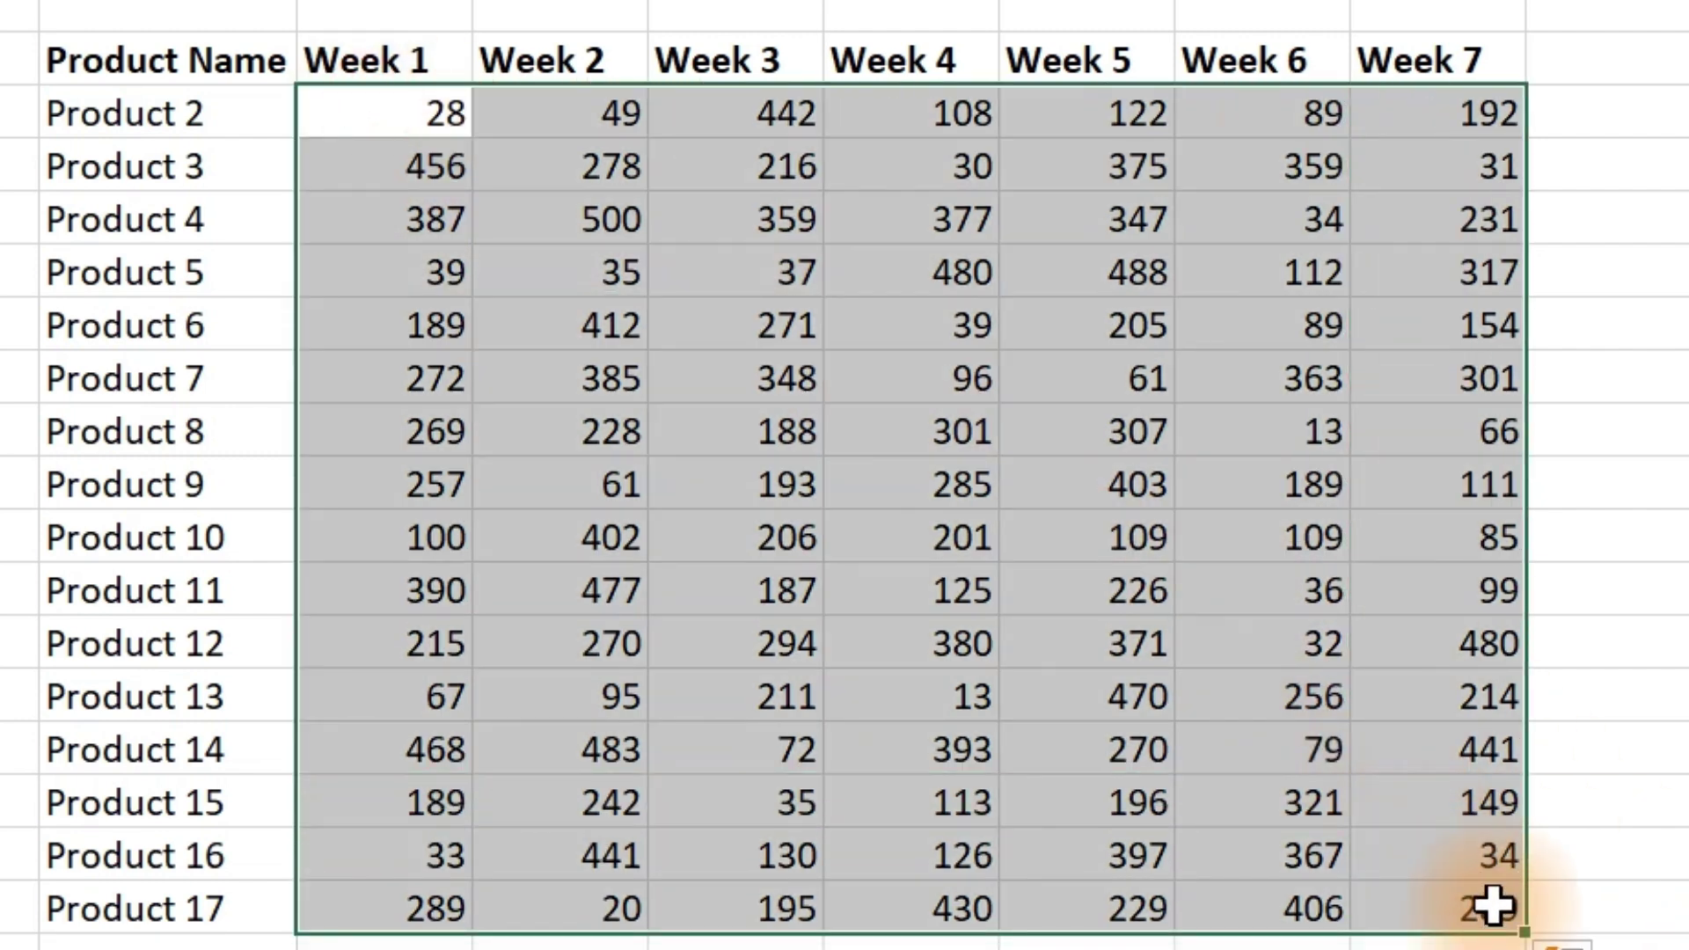
pyautogui.hotkey('ctrl', 'c')
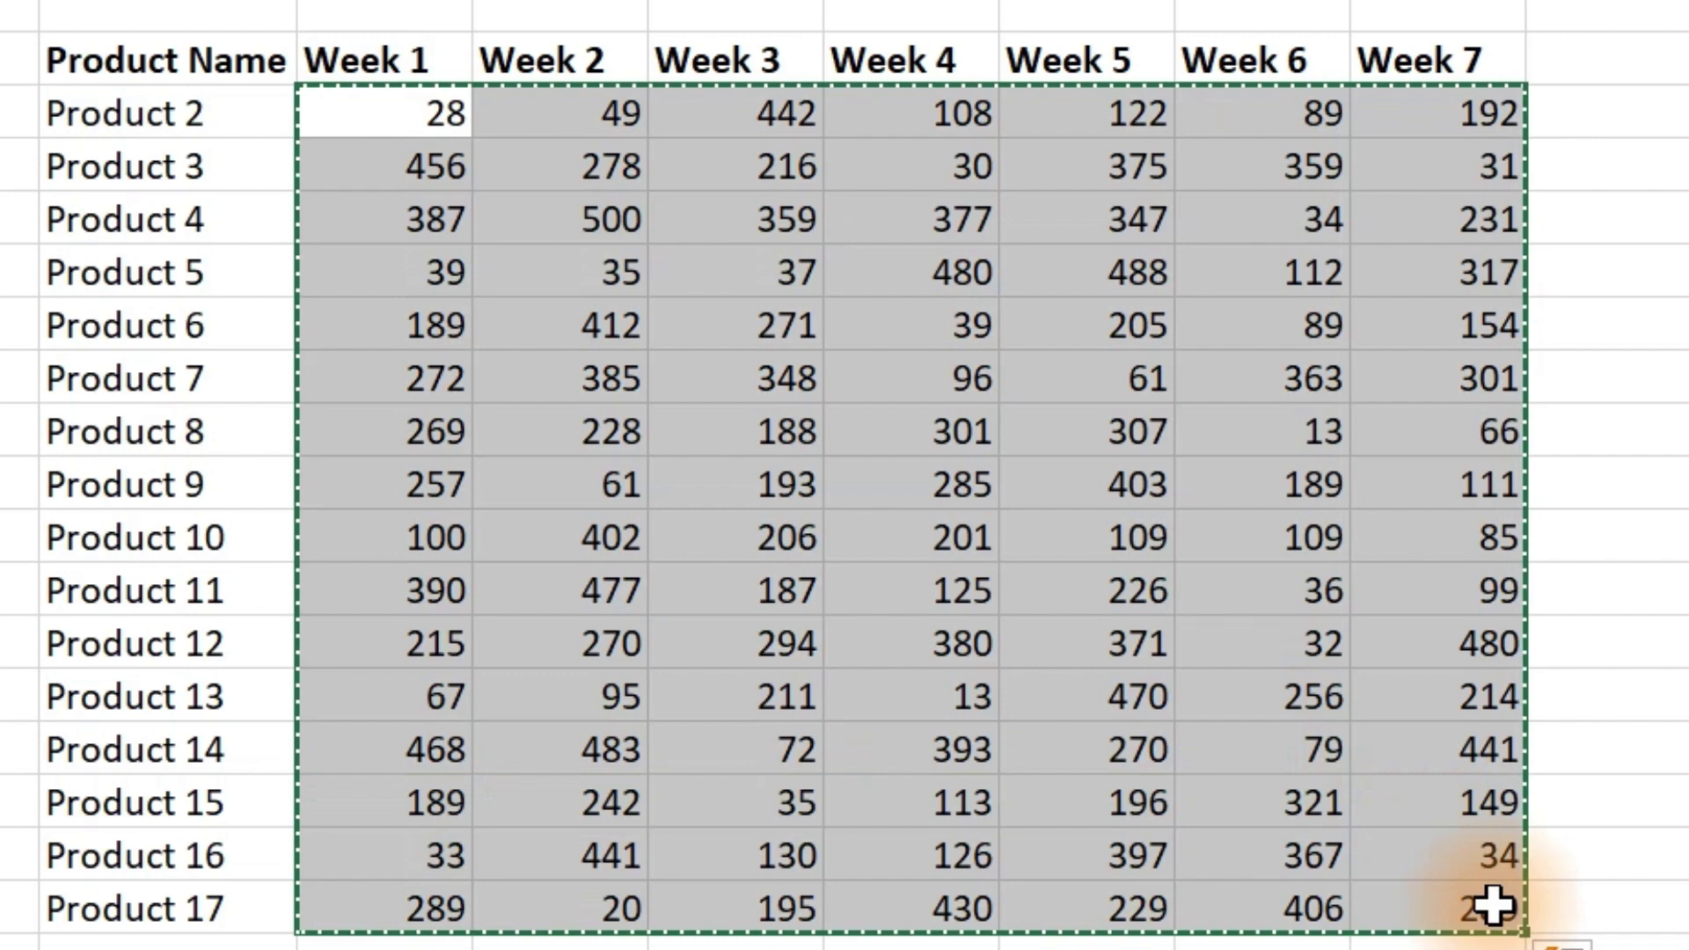
pyautogui.rightClick(346, 111)
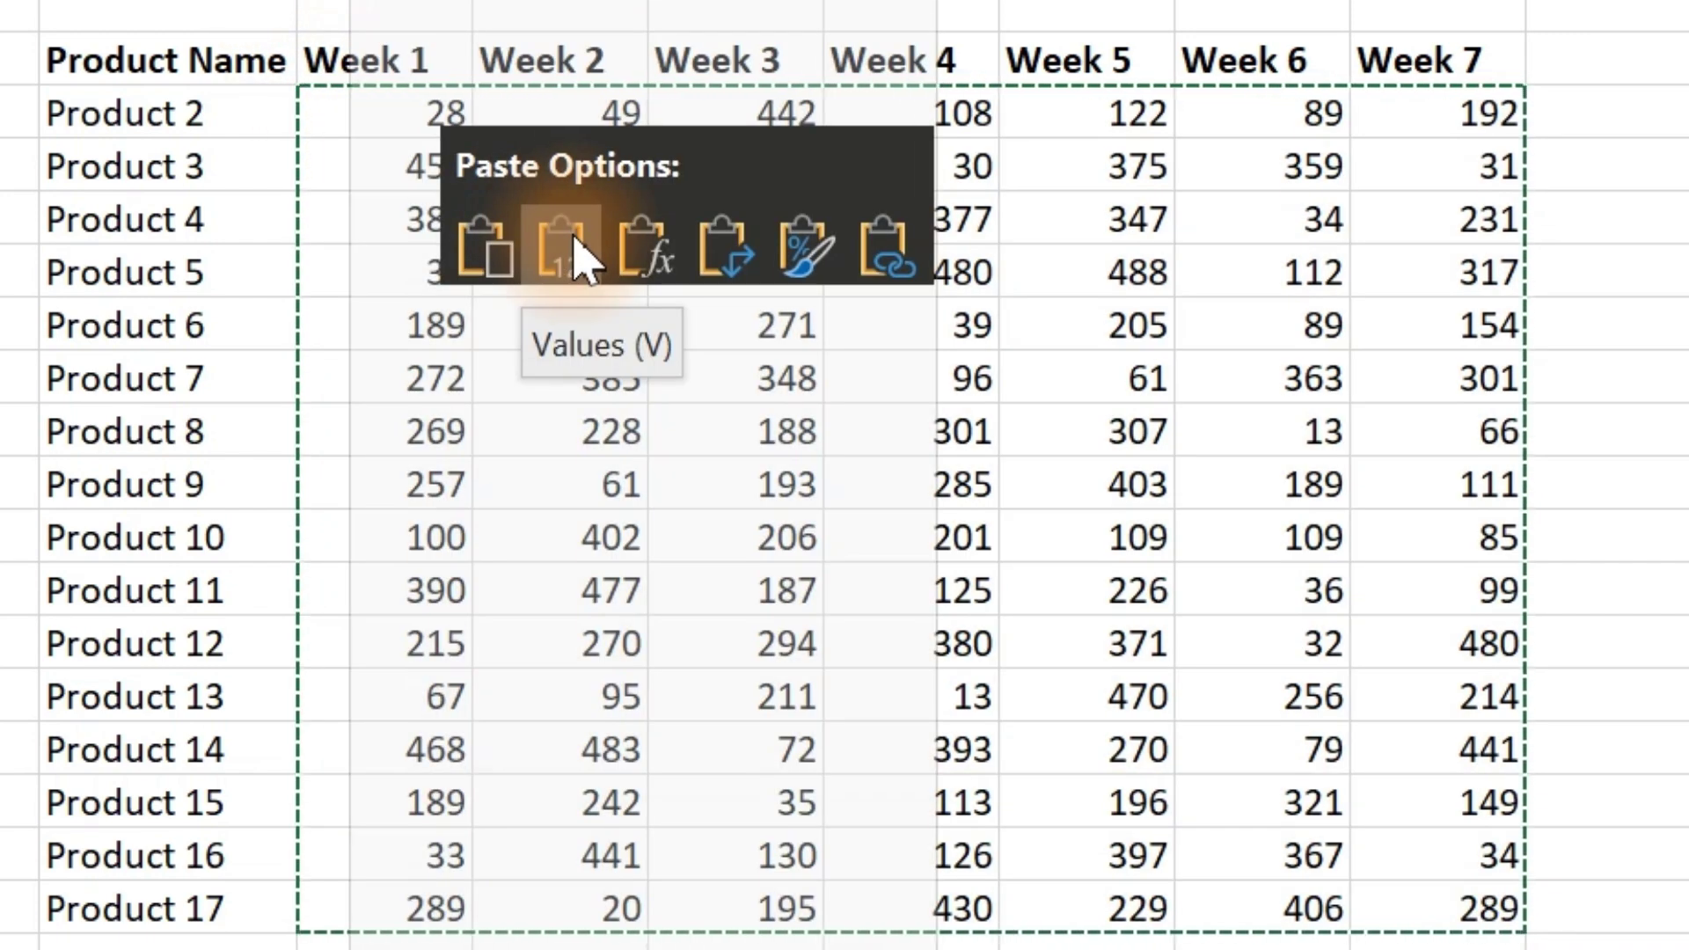
pyautogui.click(572, 235)
# Check the numbers stay fixed by editing empty cells beside the table
pyautogui.click(1658, 377)
pyautogui.doubleClick(1661, 377)
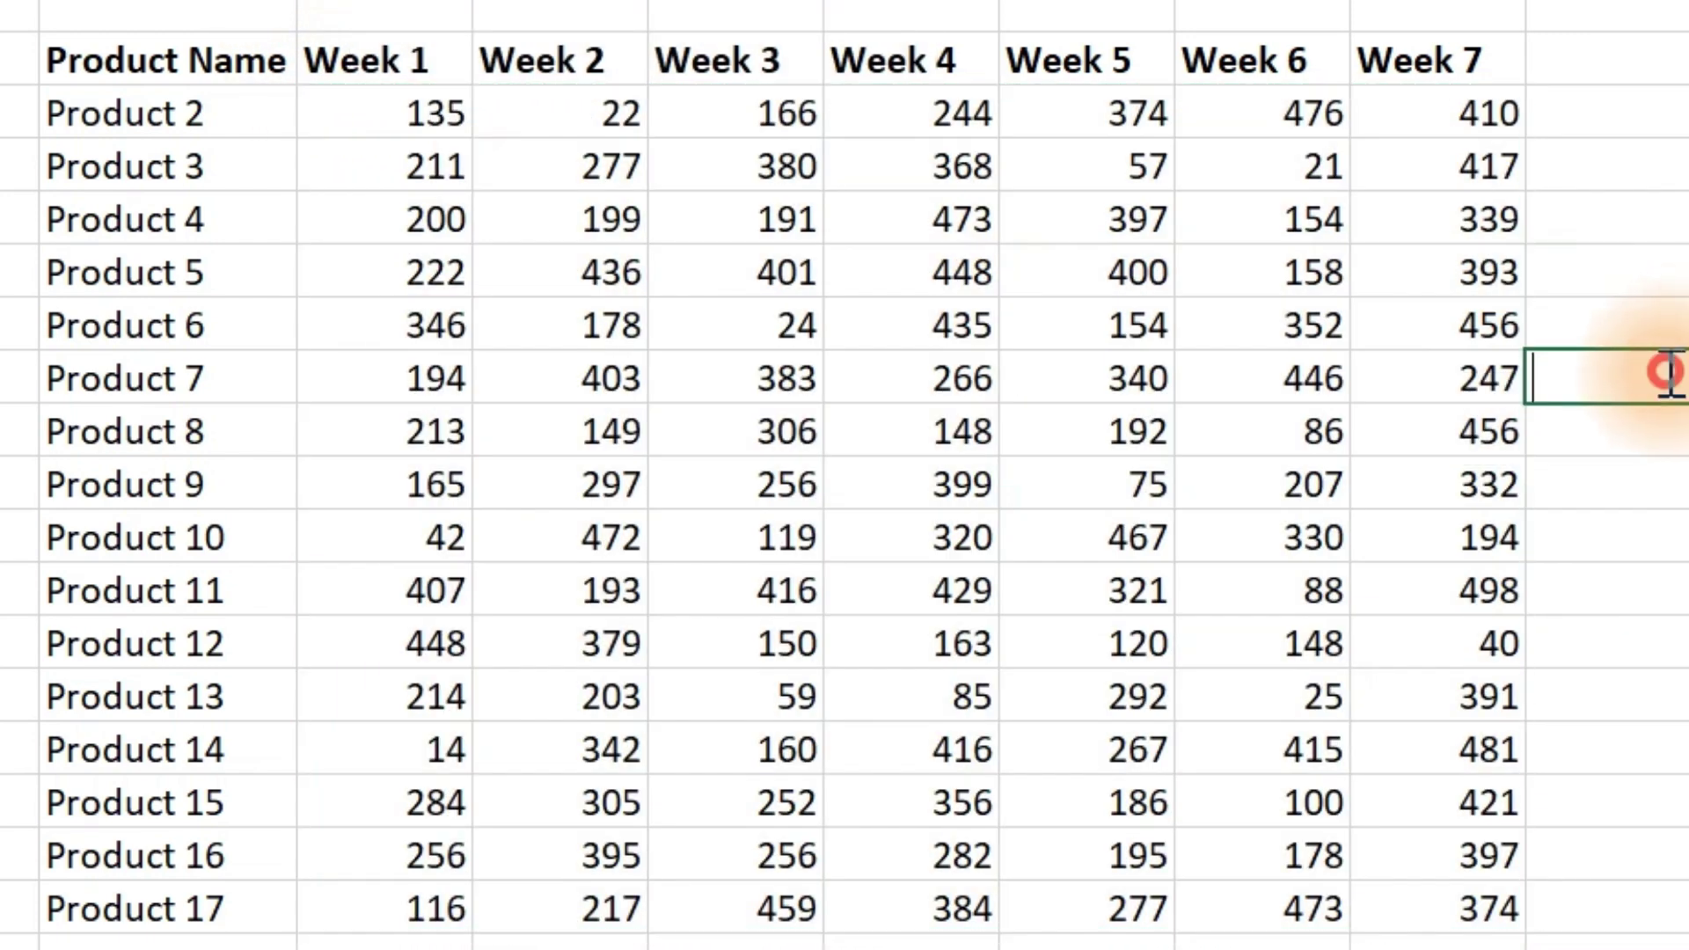
pyautogui.doubleClick(1670, 477)
pyautogui.doubleClick(1667, 532)
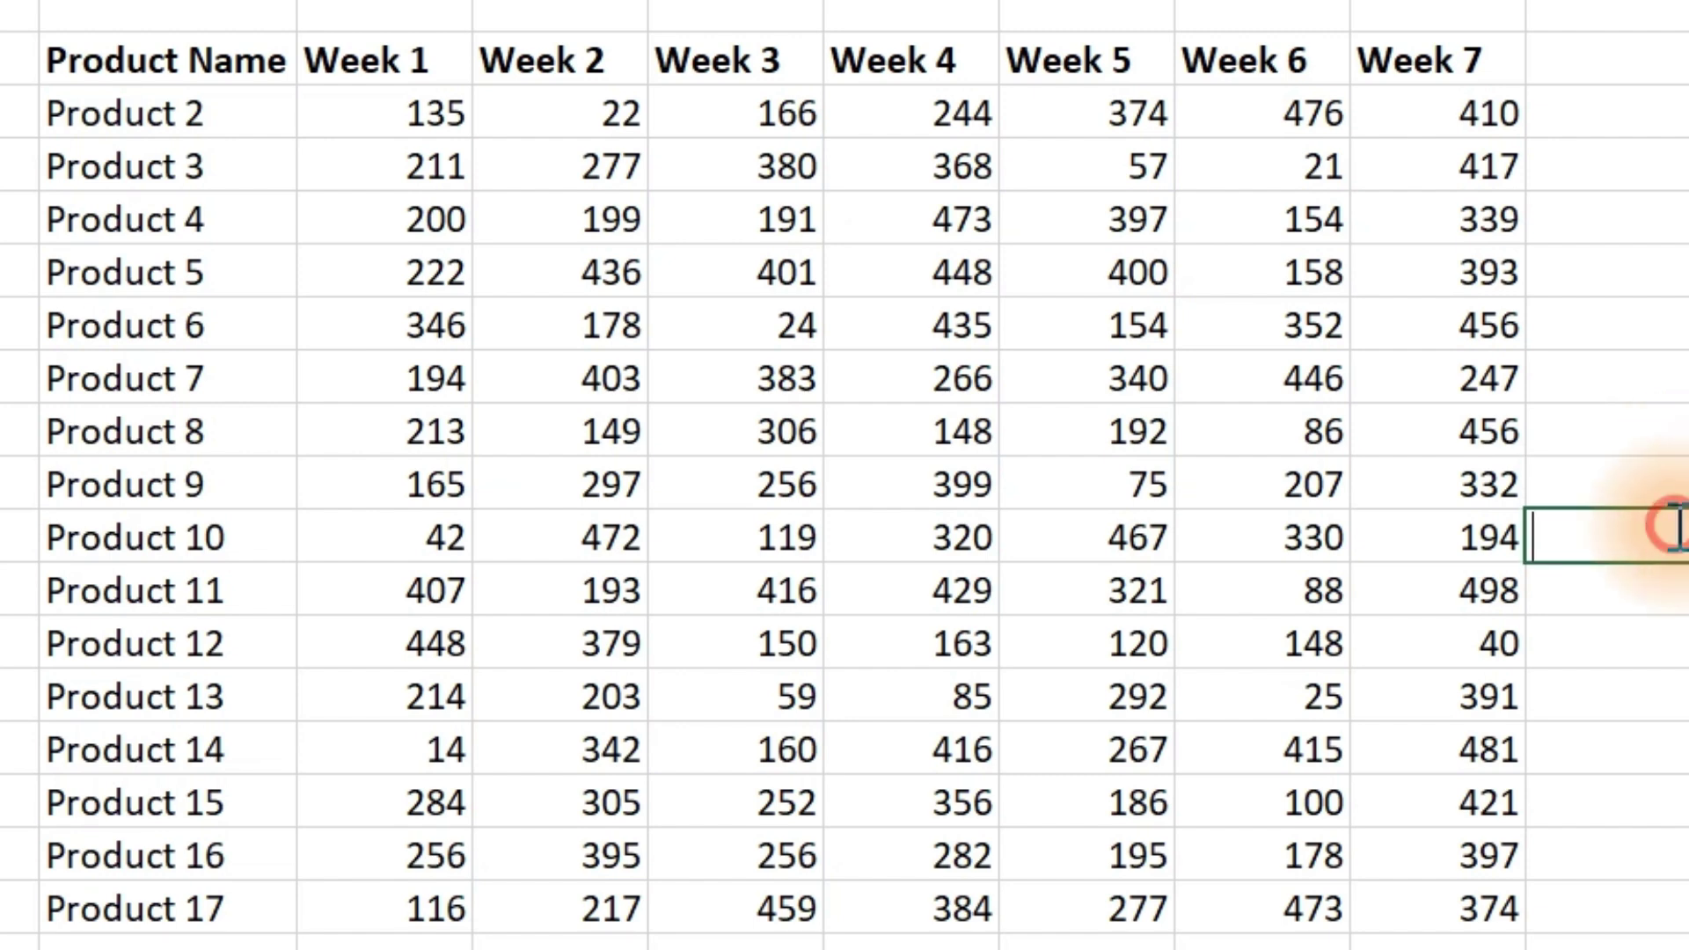
pyautogui.doubleClick(1665, 632)
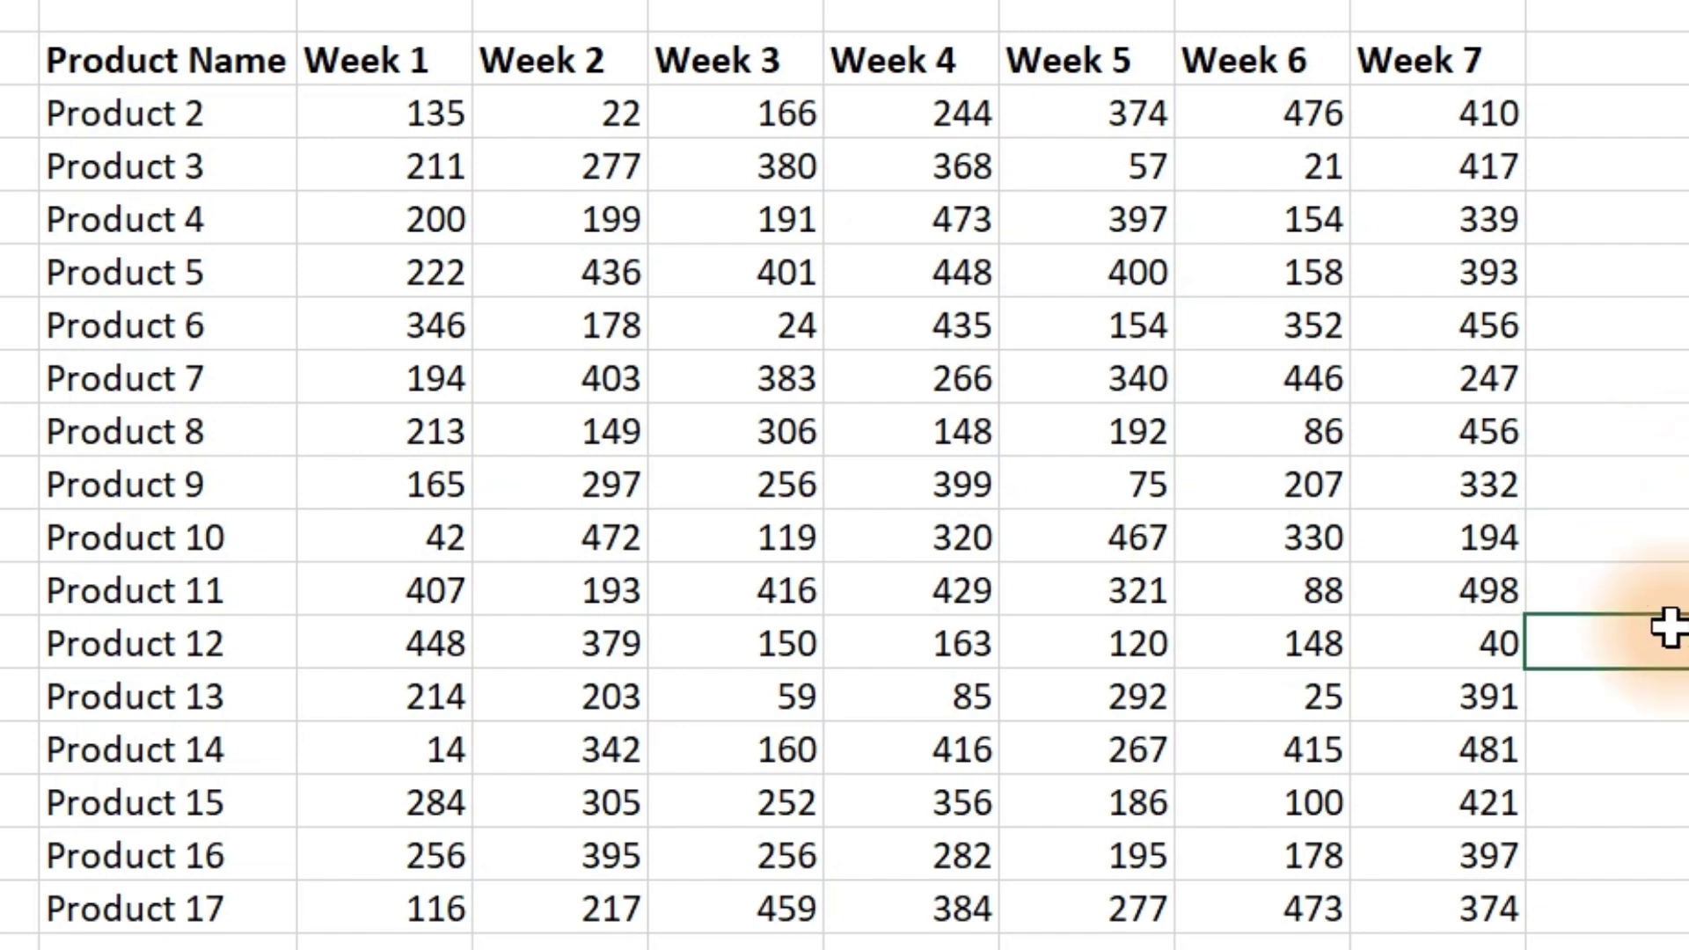
pyautogui.click(1652, 744)
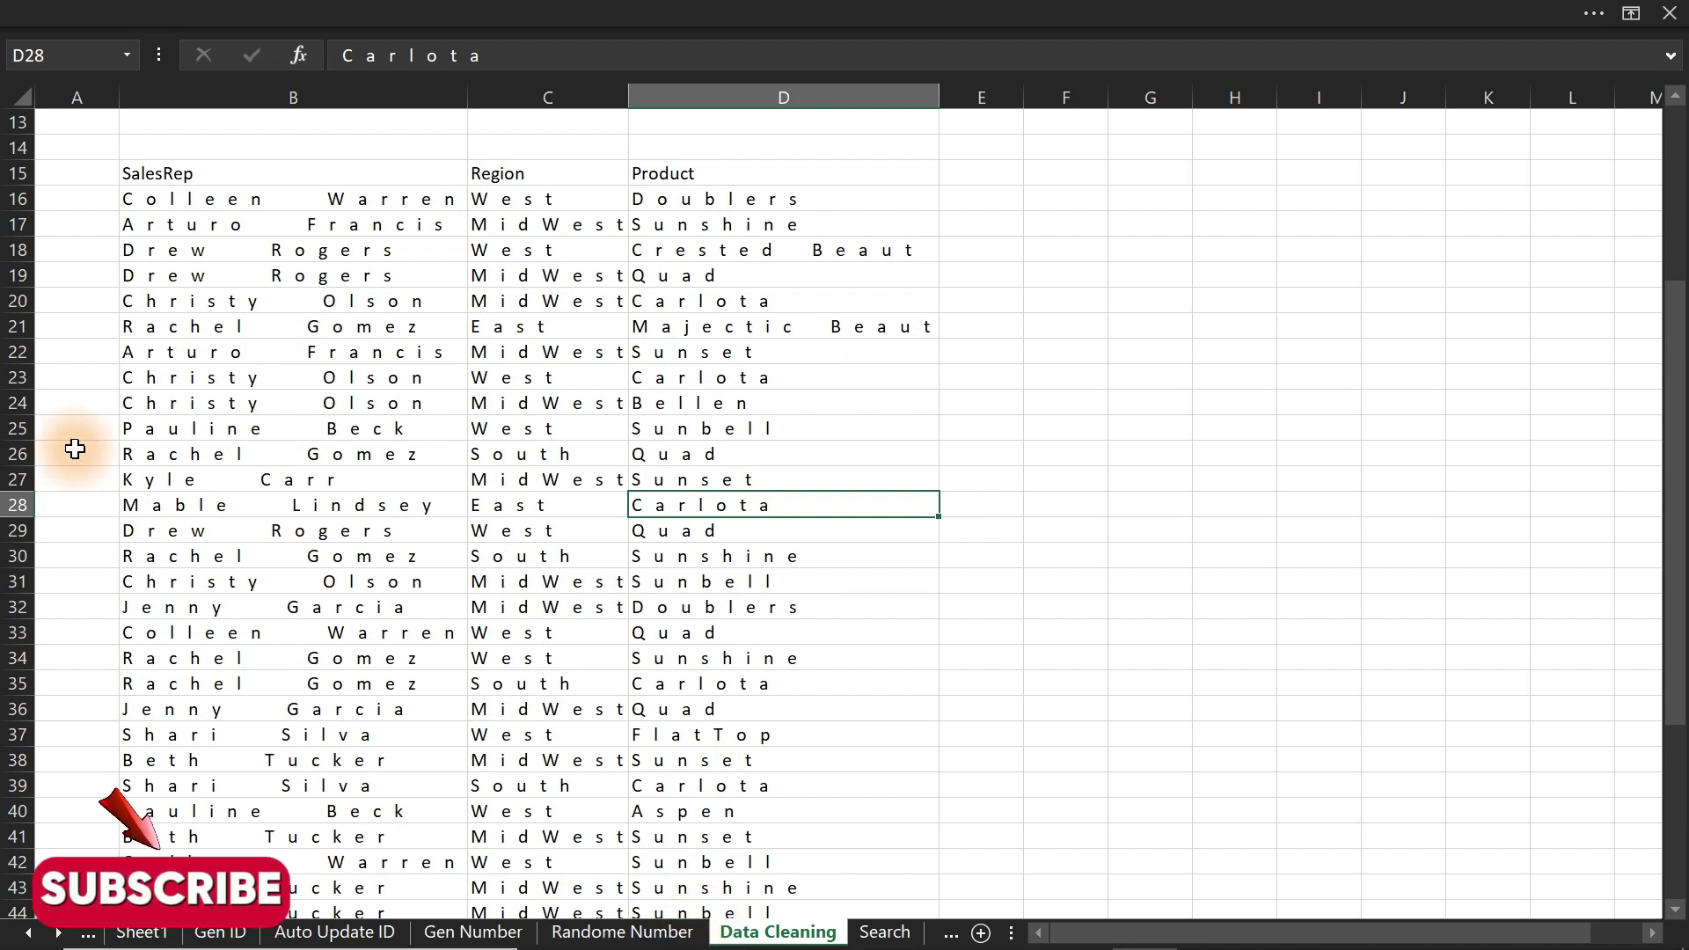
# Delete one extra space from the SalesRep name in B16 using the formula bar
pyautogui.click(272, 198)
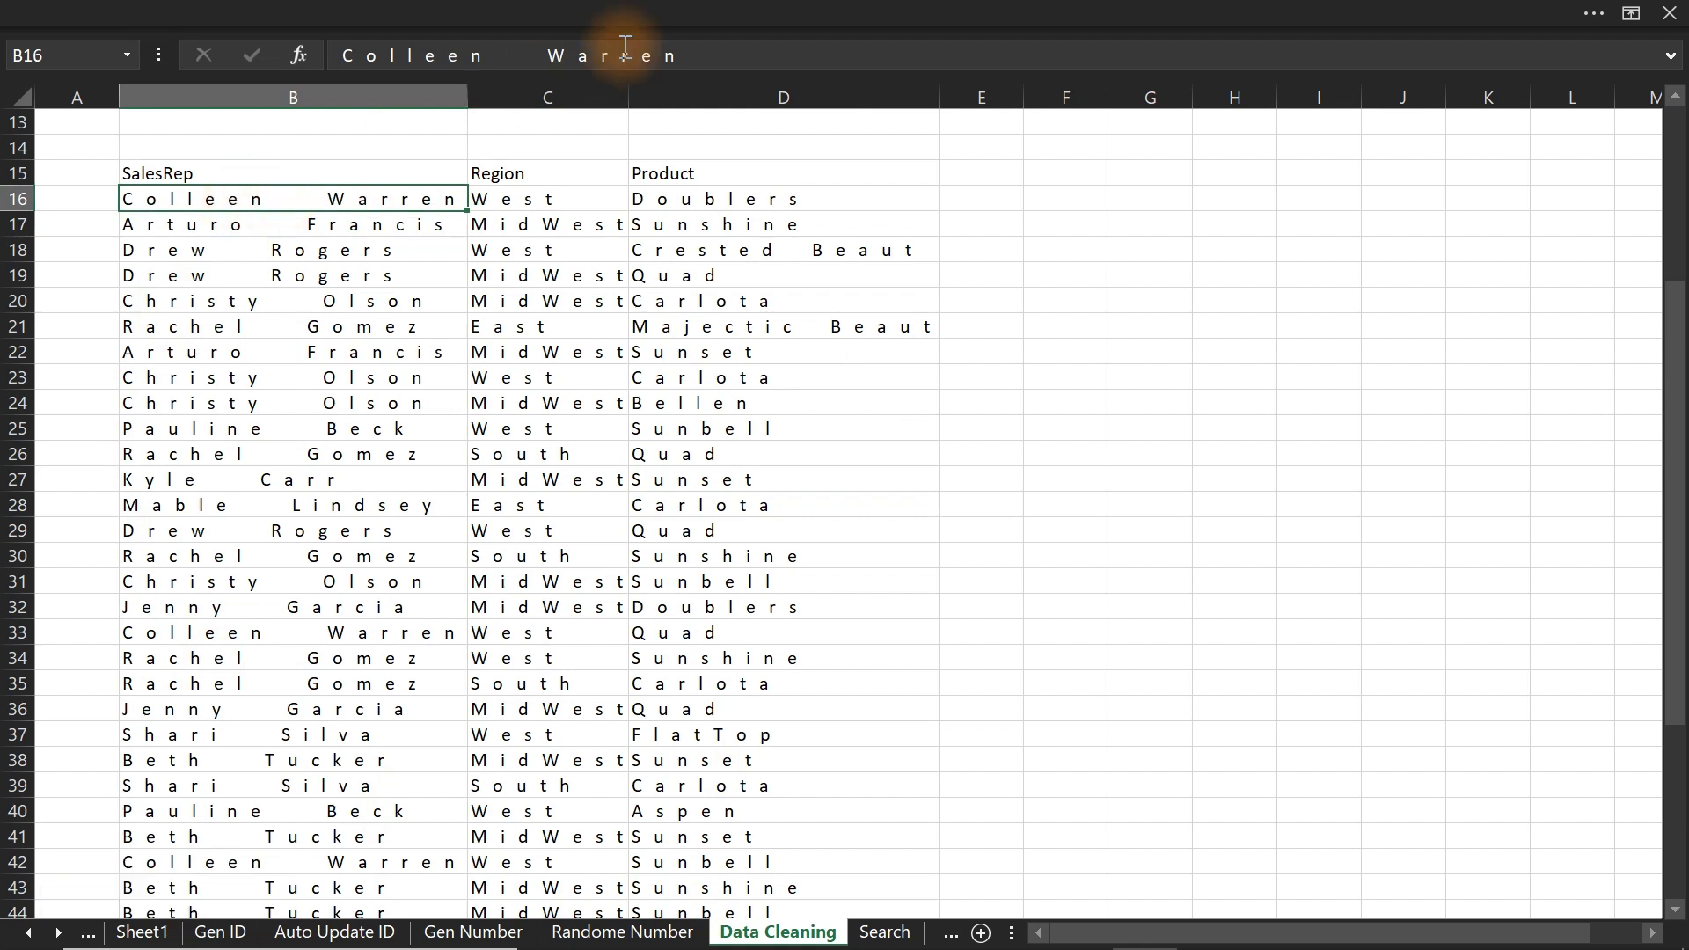
pyautogui.click(583, 55)
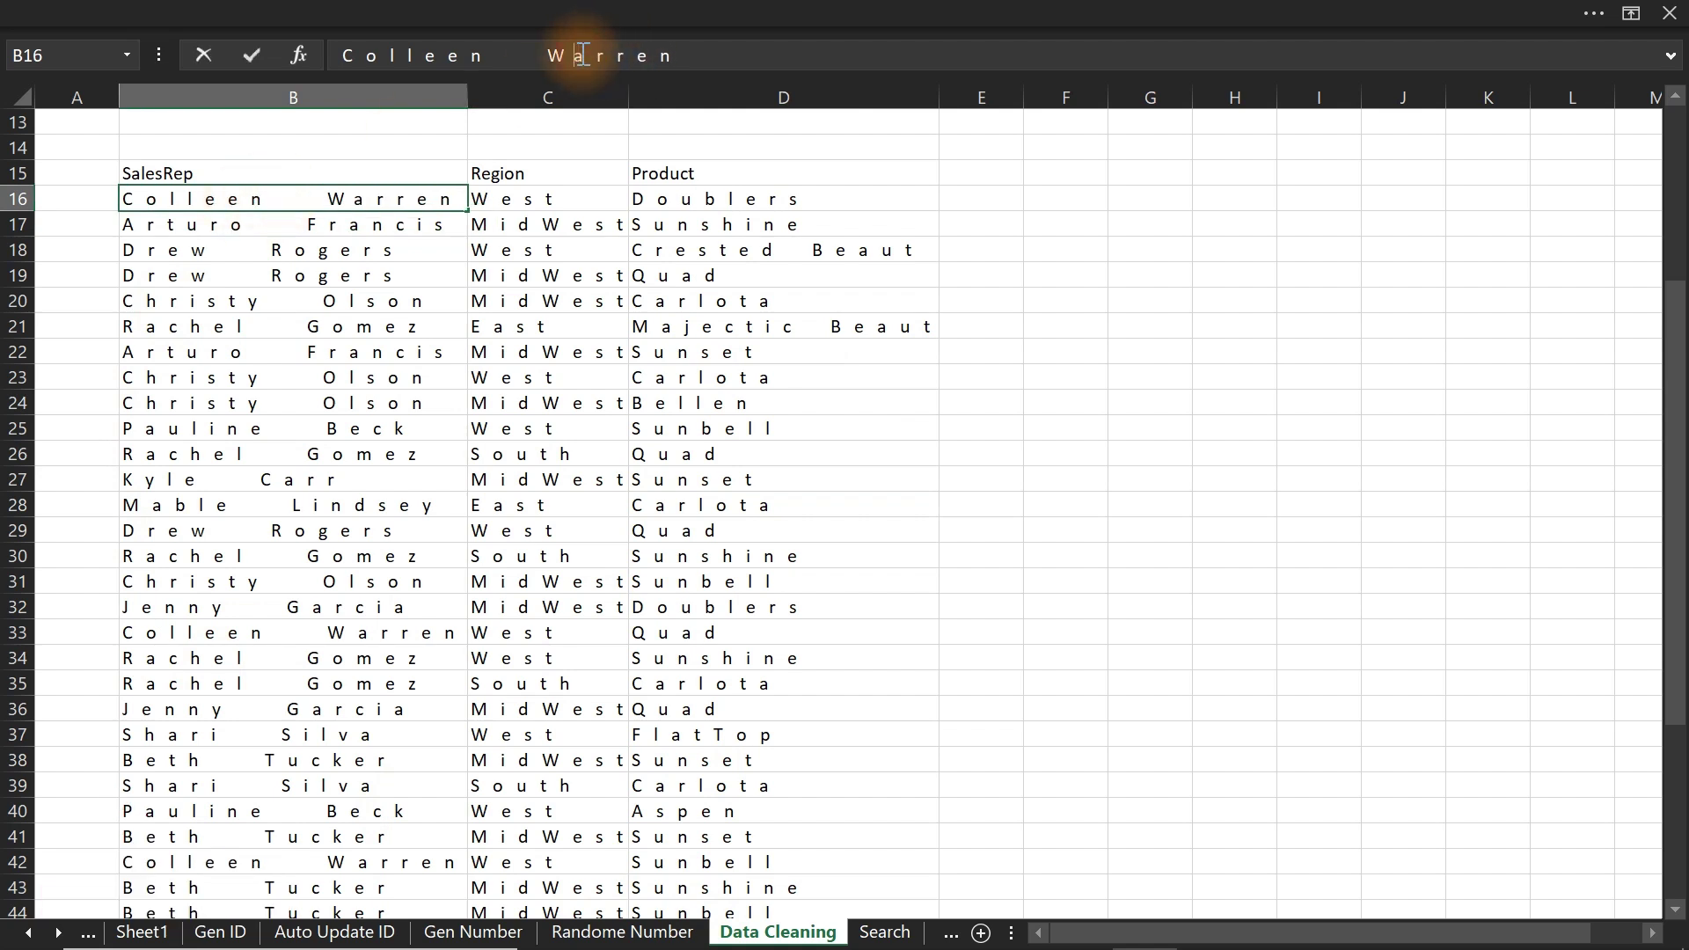
pyautogui.press('BackSpace')
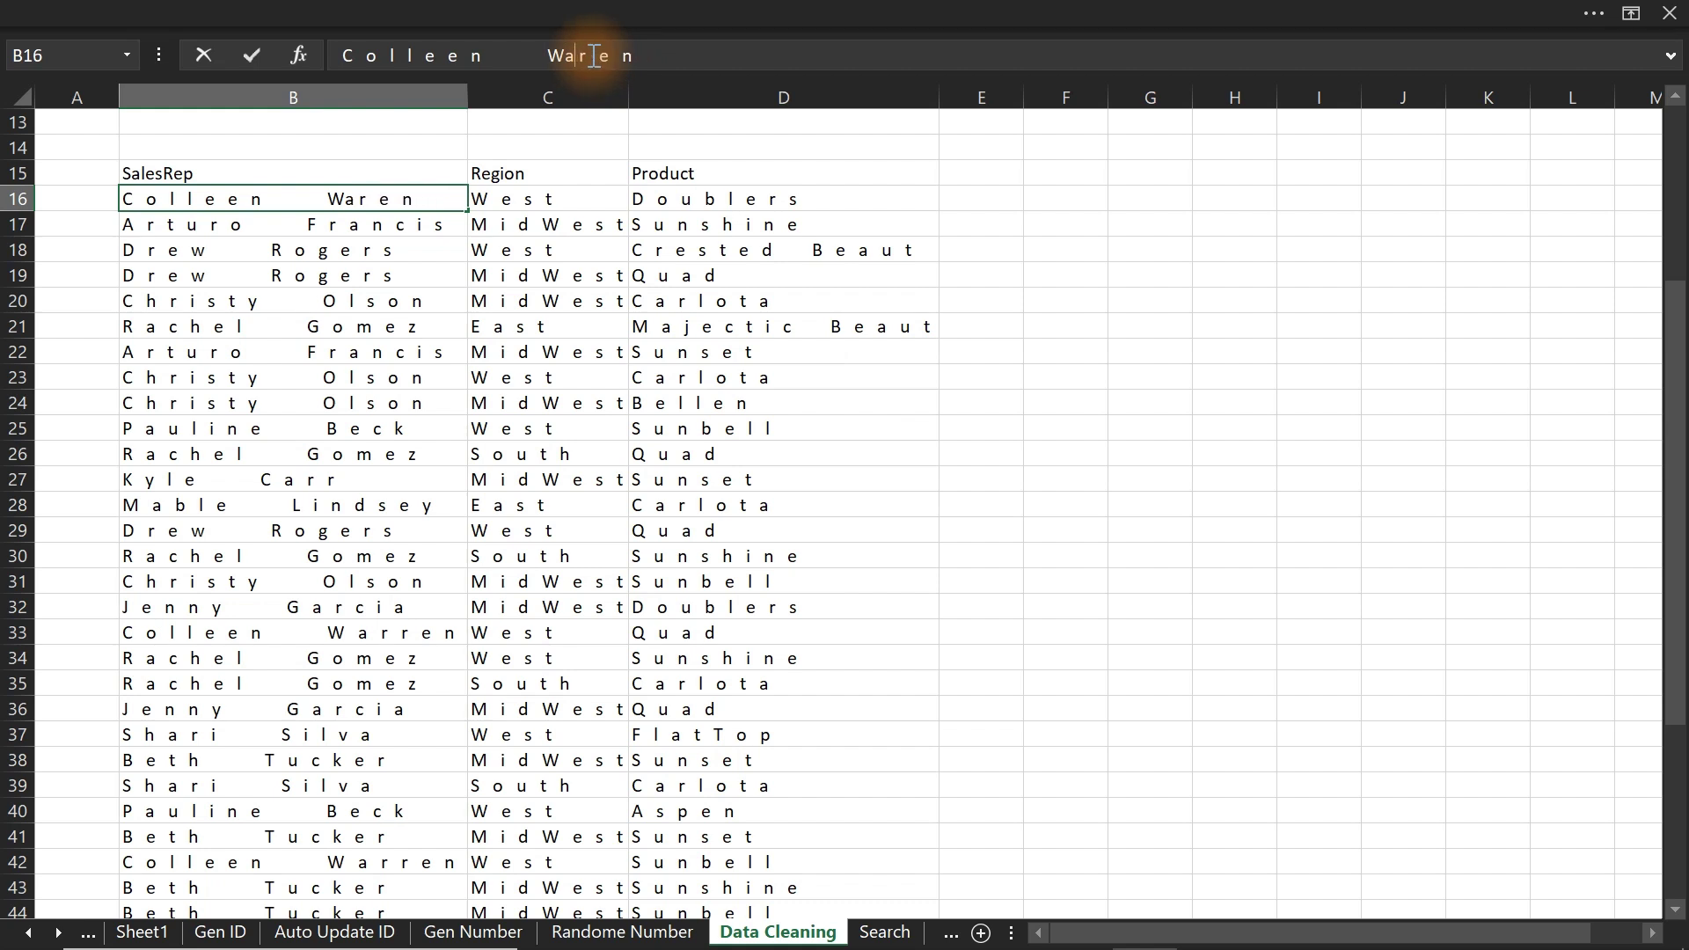
pyautogui.click(282, 322)
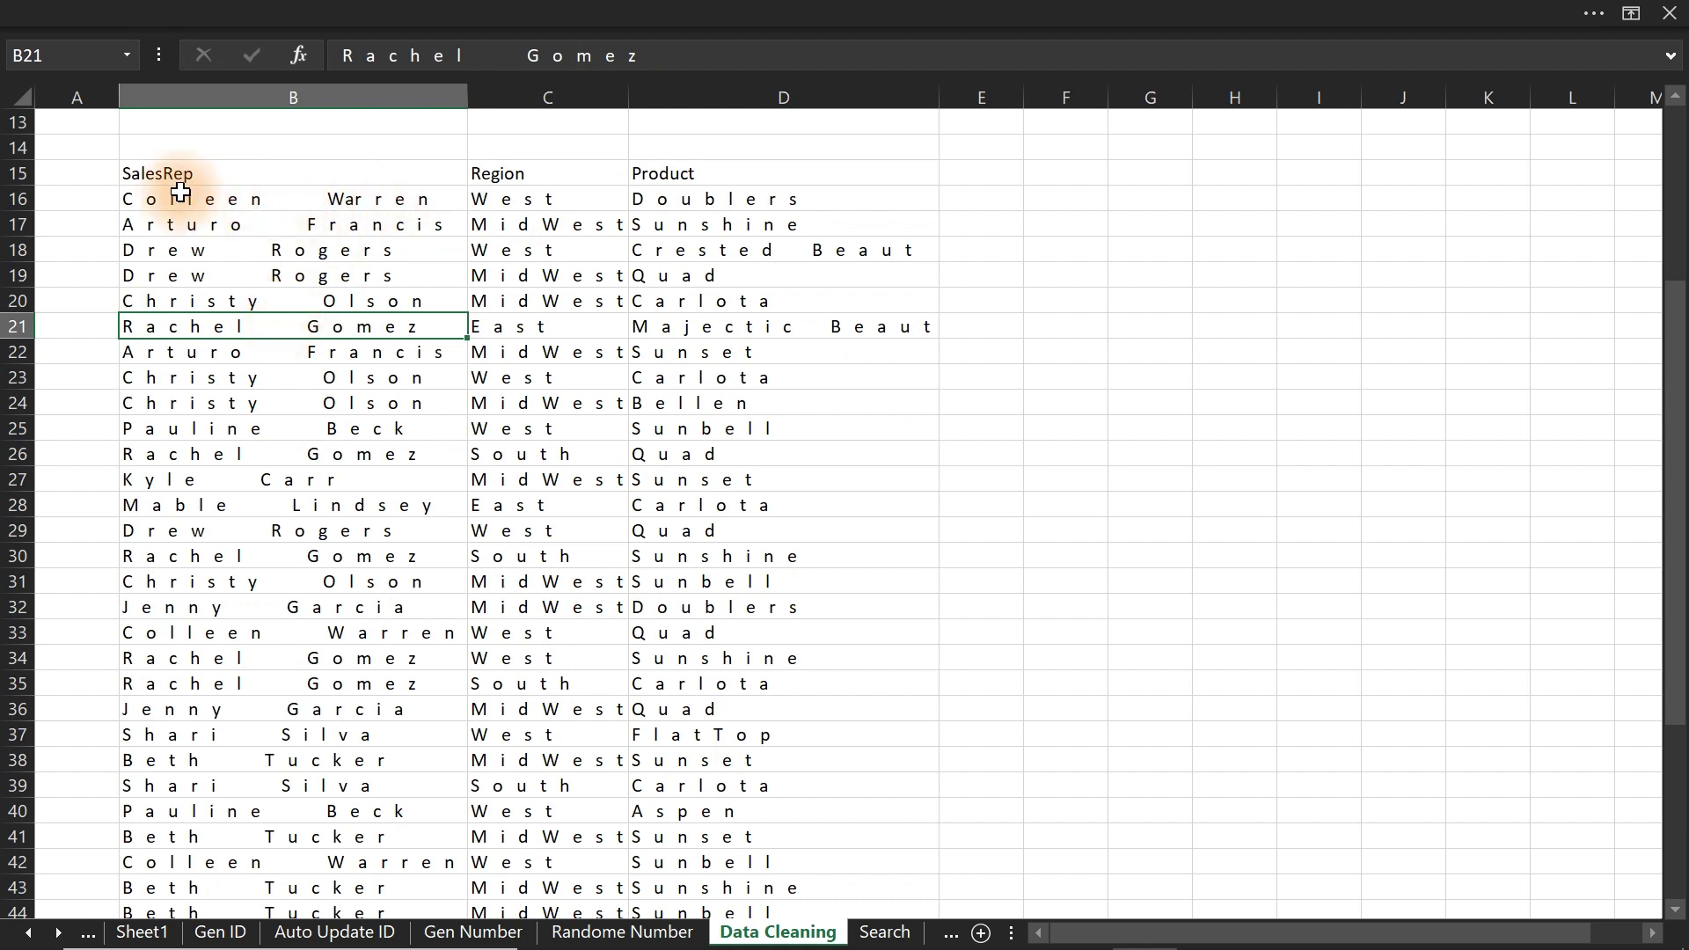
pyautogui.click(155, 176)
# Replace every space in B15:D55 with nothing via Replace All (3018 replacements)
pyautogui.moveTo(155, 177); pyautogui.dragTo(664, 871)
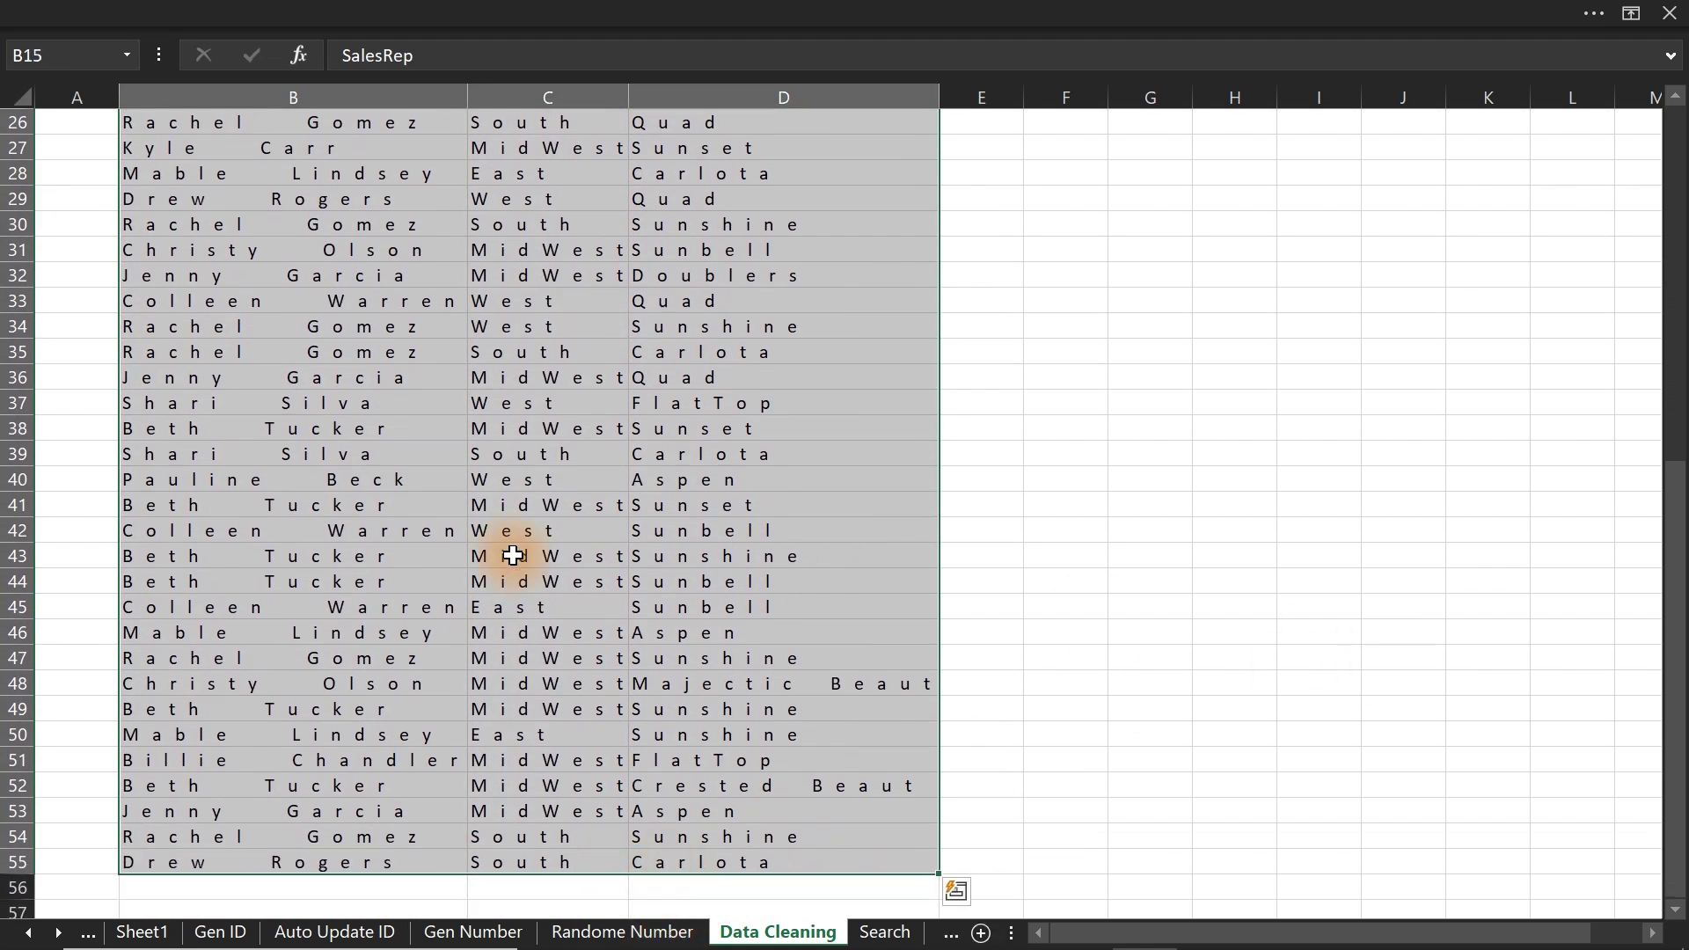
pyautogui.hotkey('ctrl', 'h')
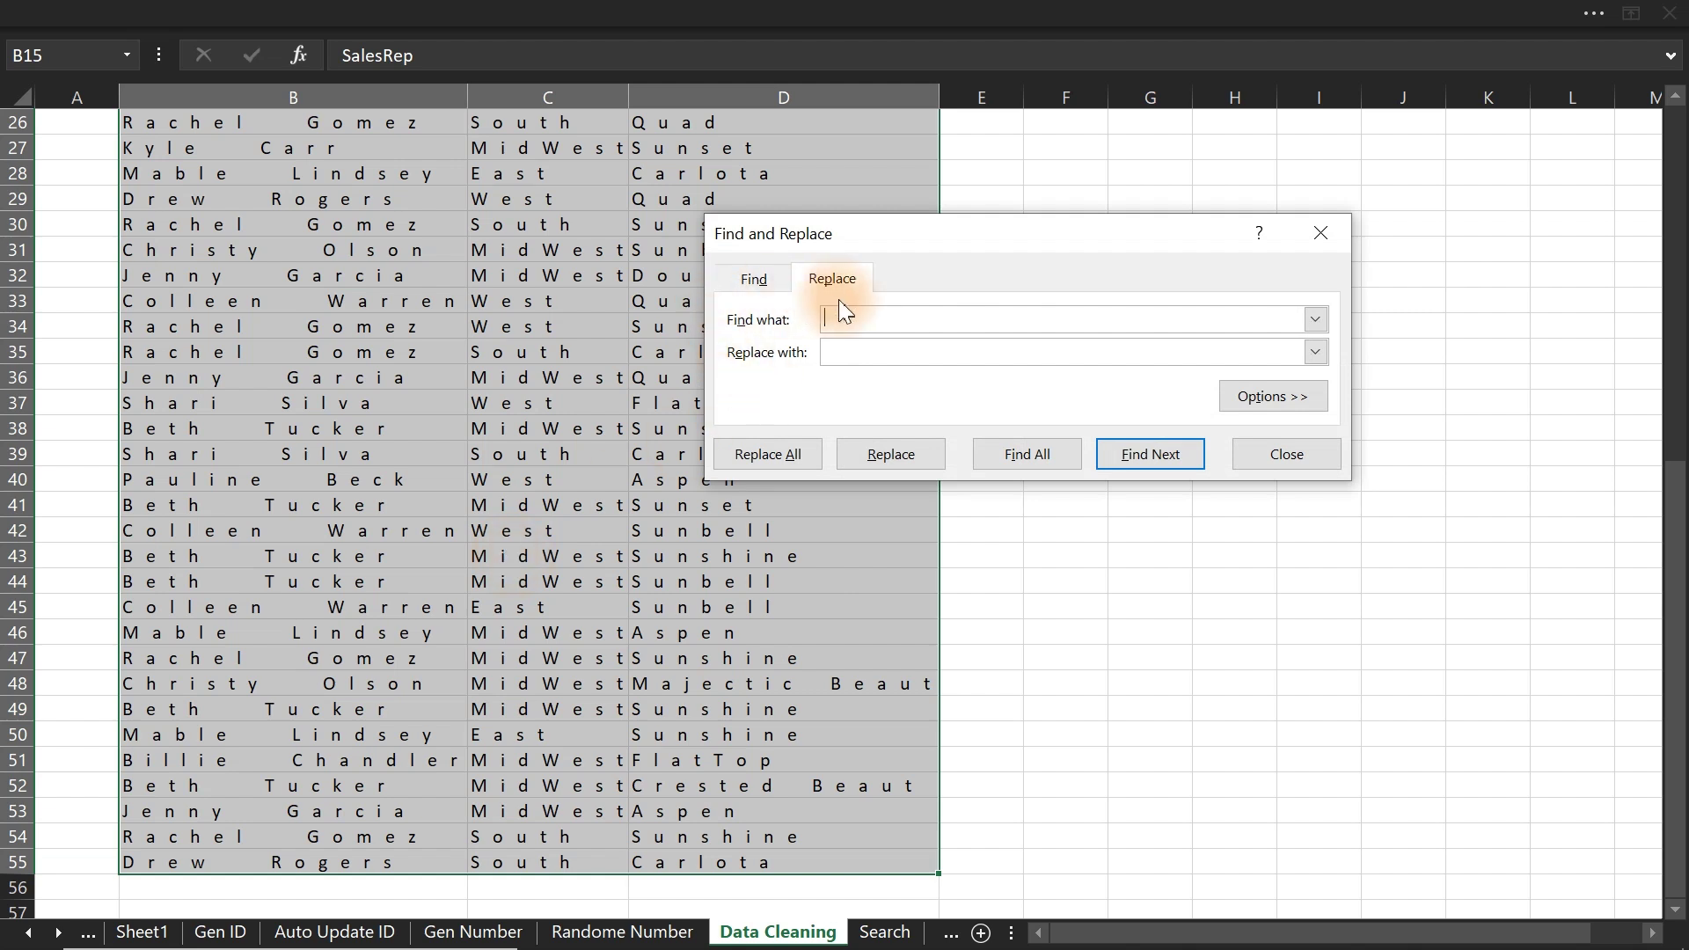
pyautogui.click(861, 349)
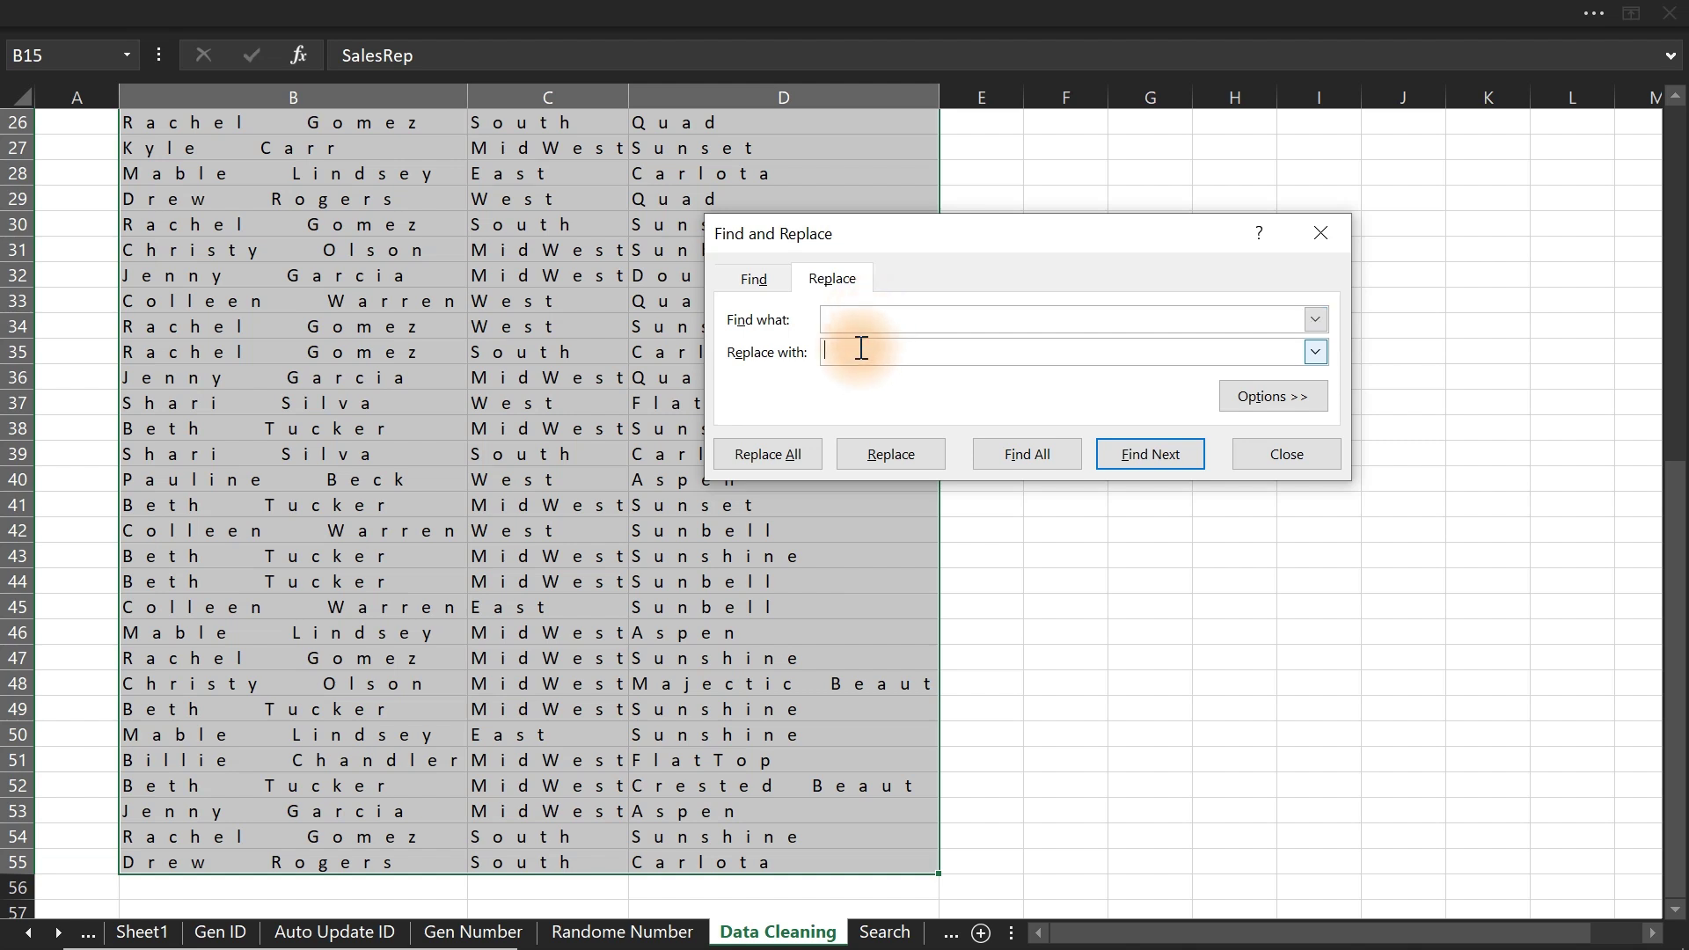
pyautogui.click(801, 454)
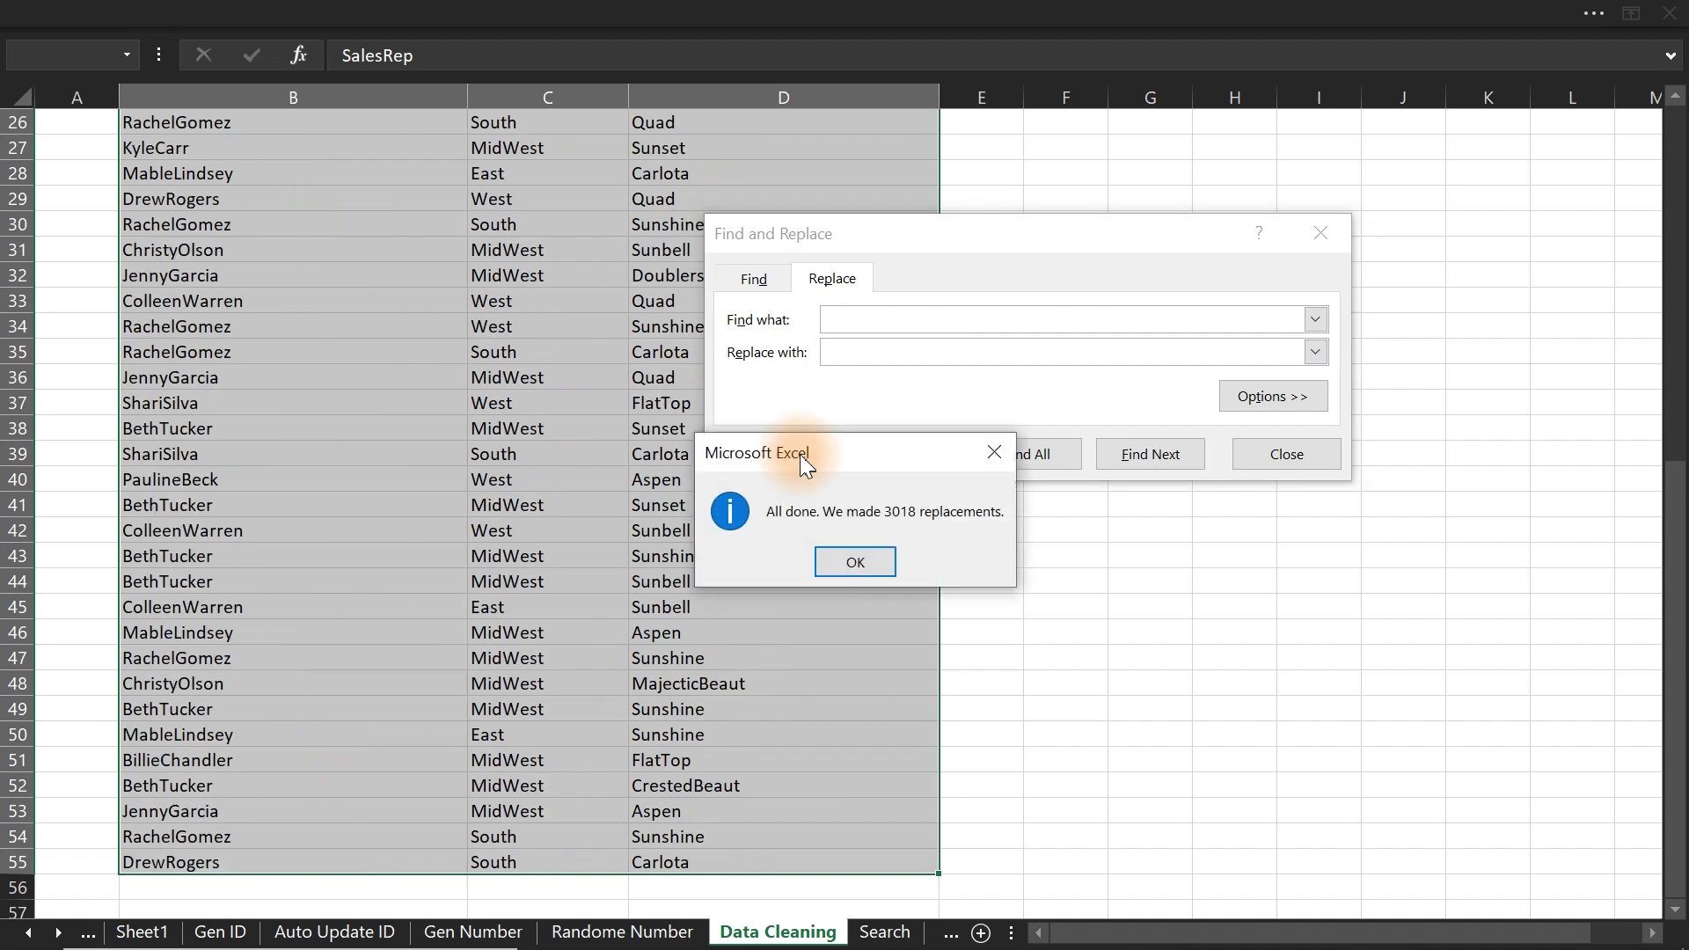
pyautogui.click(856, 563)
pyautogui.click(867, 558)
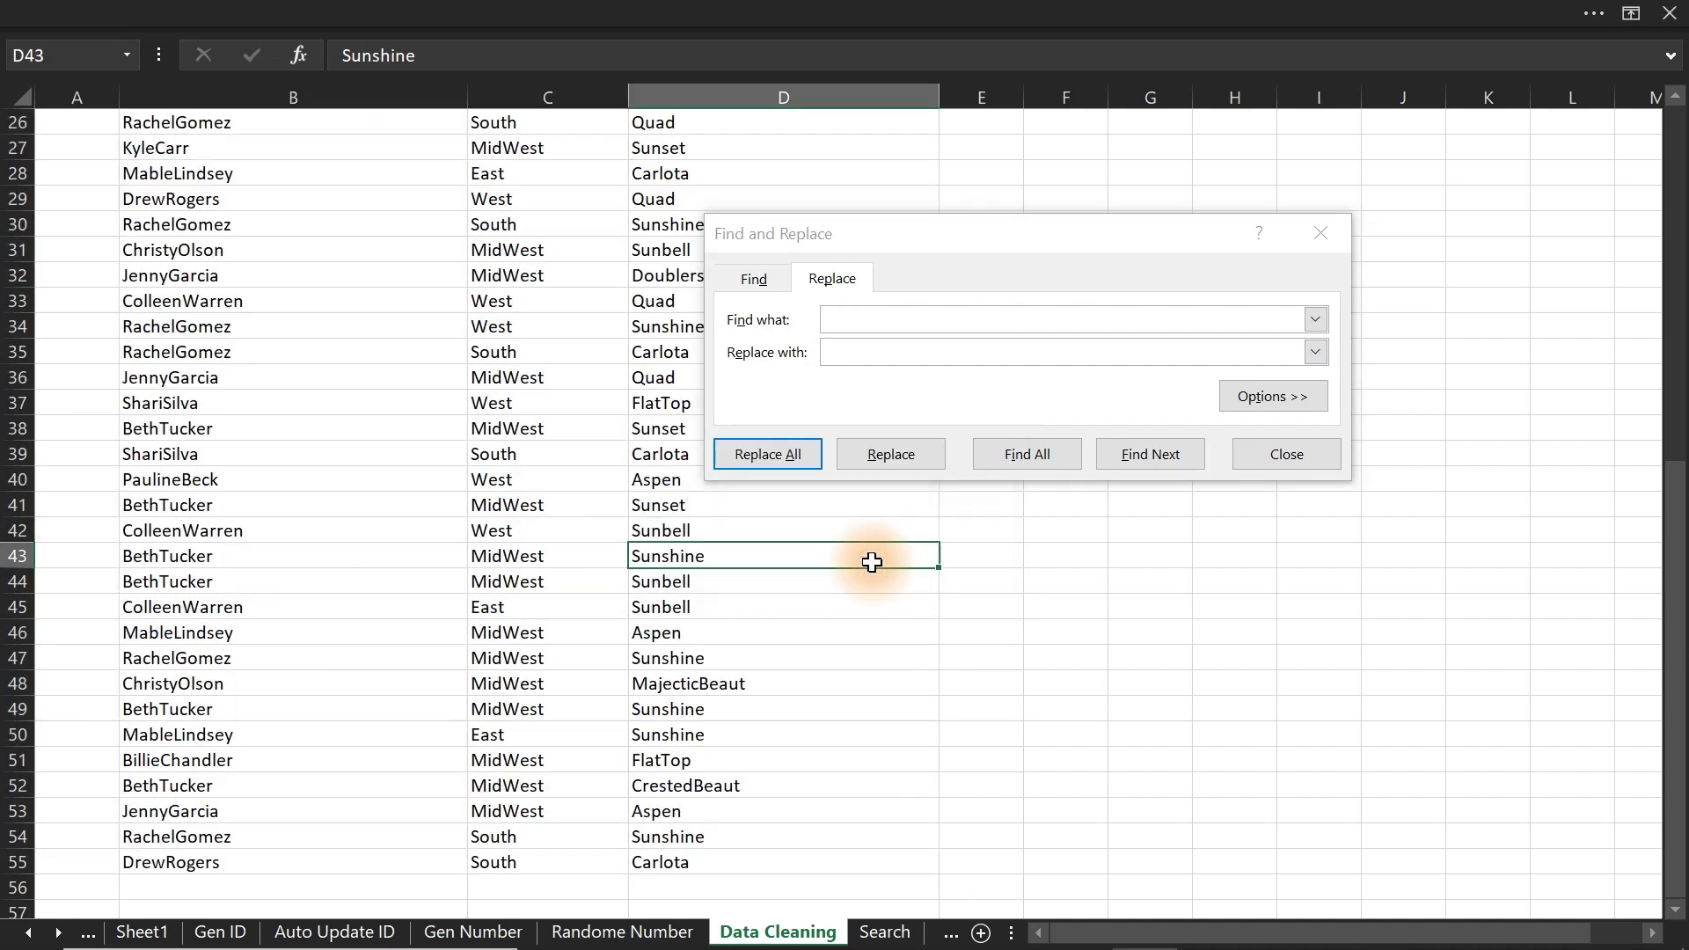
pyautogui.click(1321, 233)
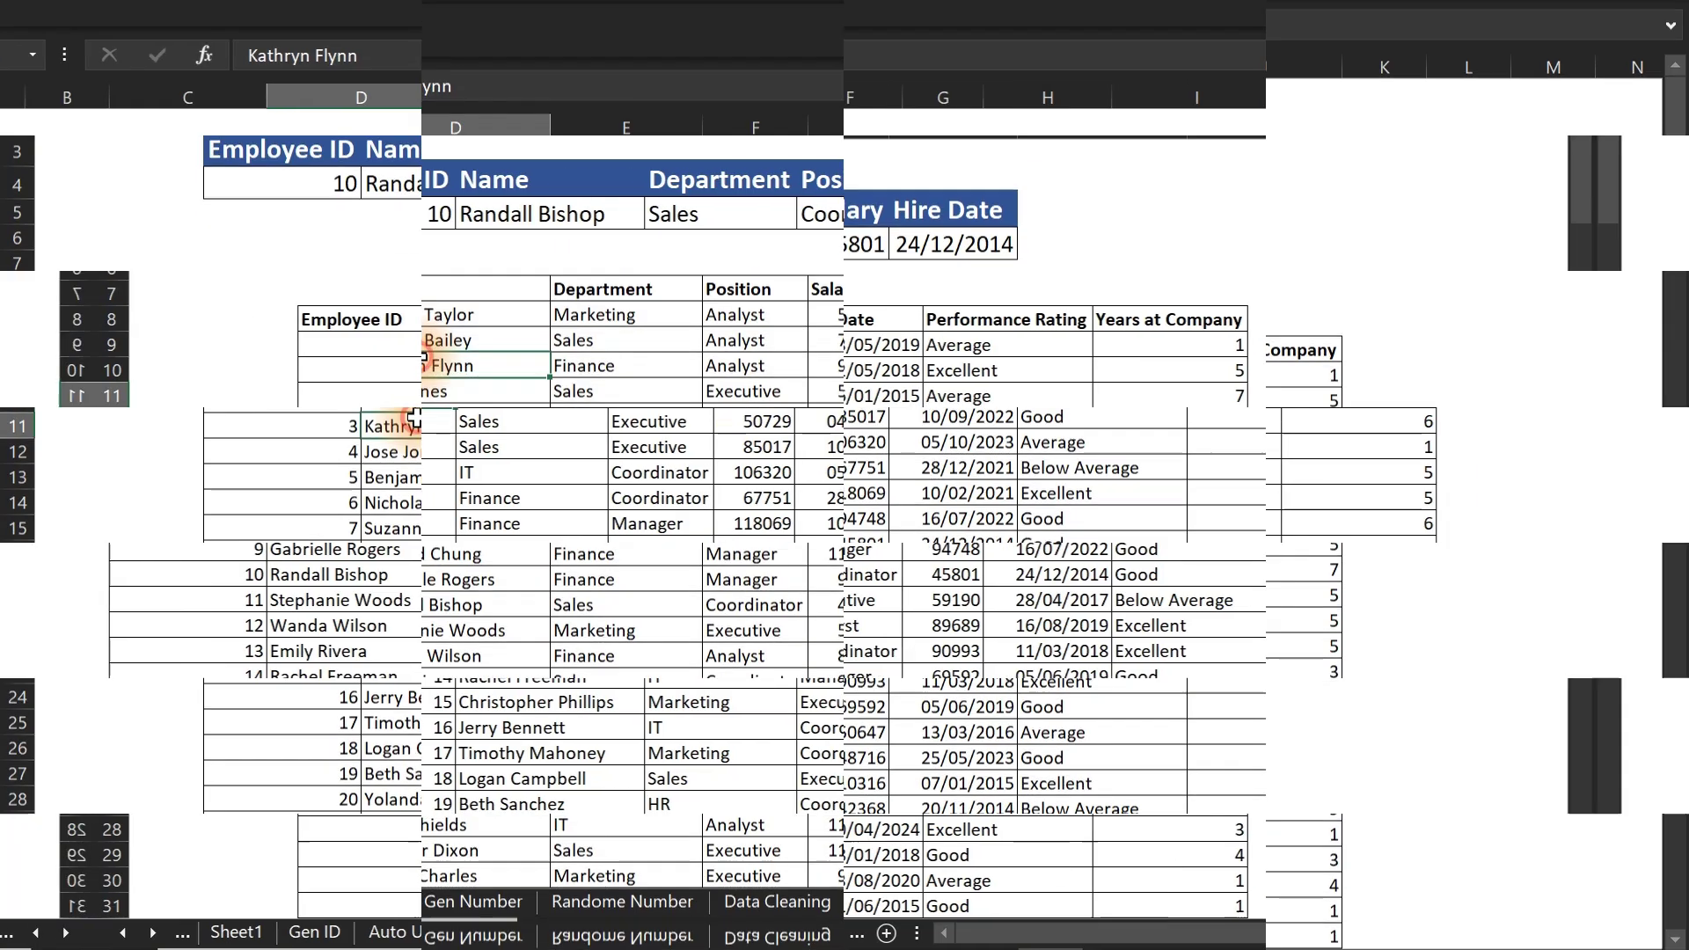
# Enter Employee ID 1 in the lookup and compare the result with employee 1's row
pyautogui.click(417, 387)
pyautogui.moveTo(282, 219); pyautogui.dragTo(966, 201)
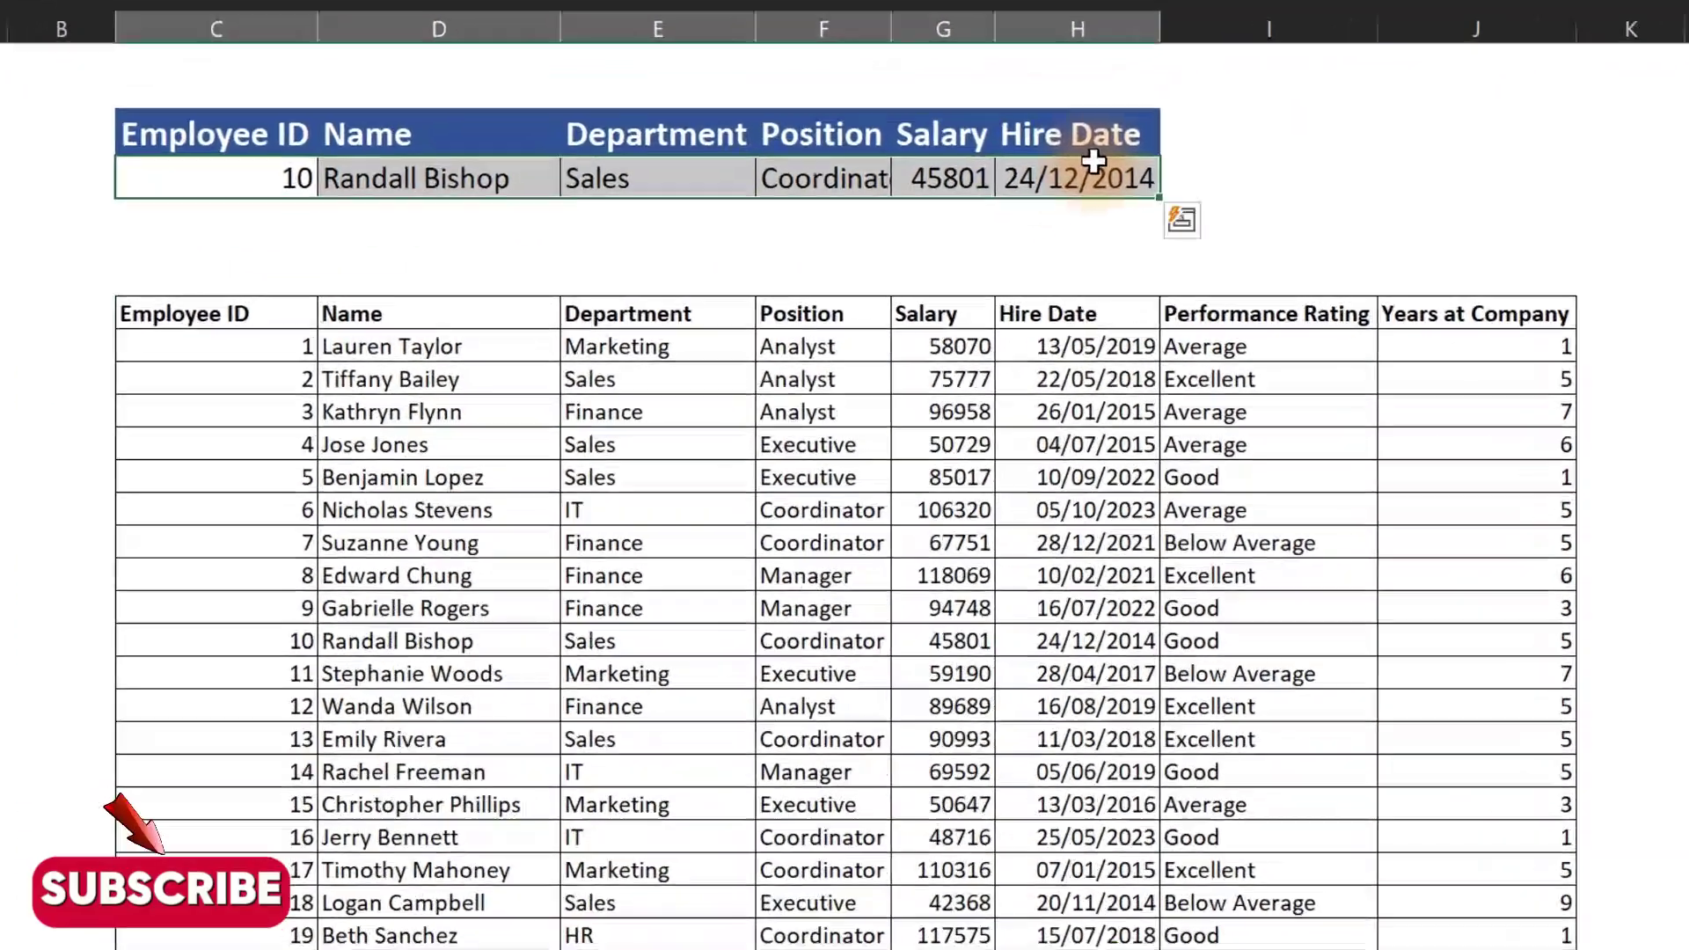
pyautogui.click(792, 415)
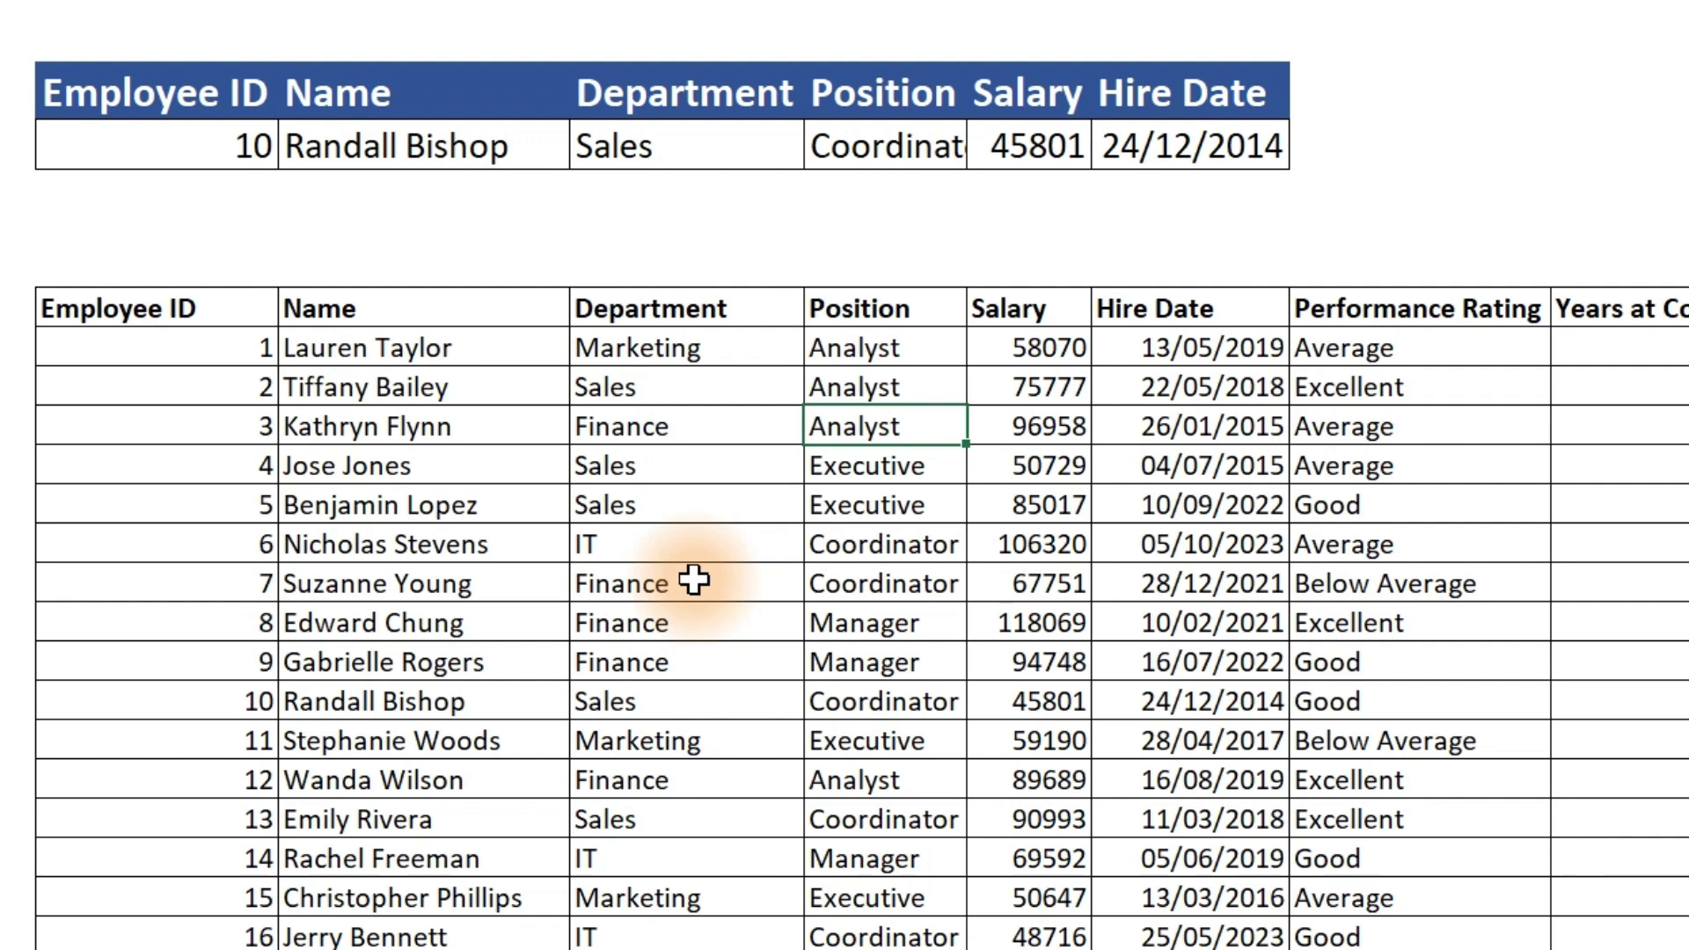
pyautogui.click(108, 147)
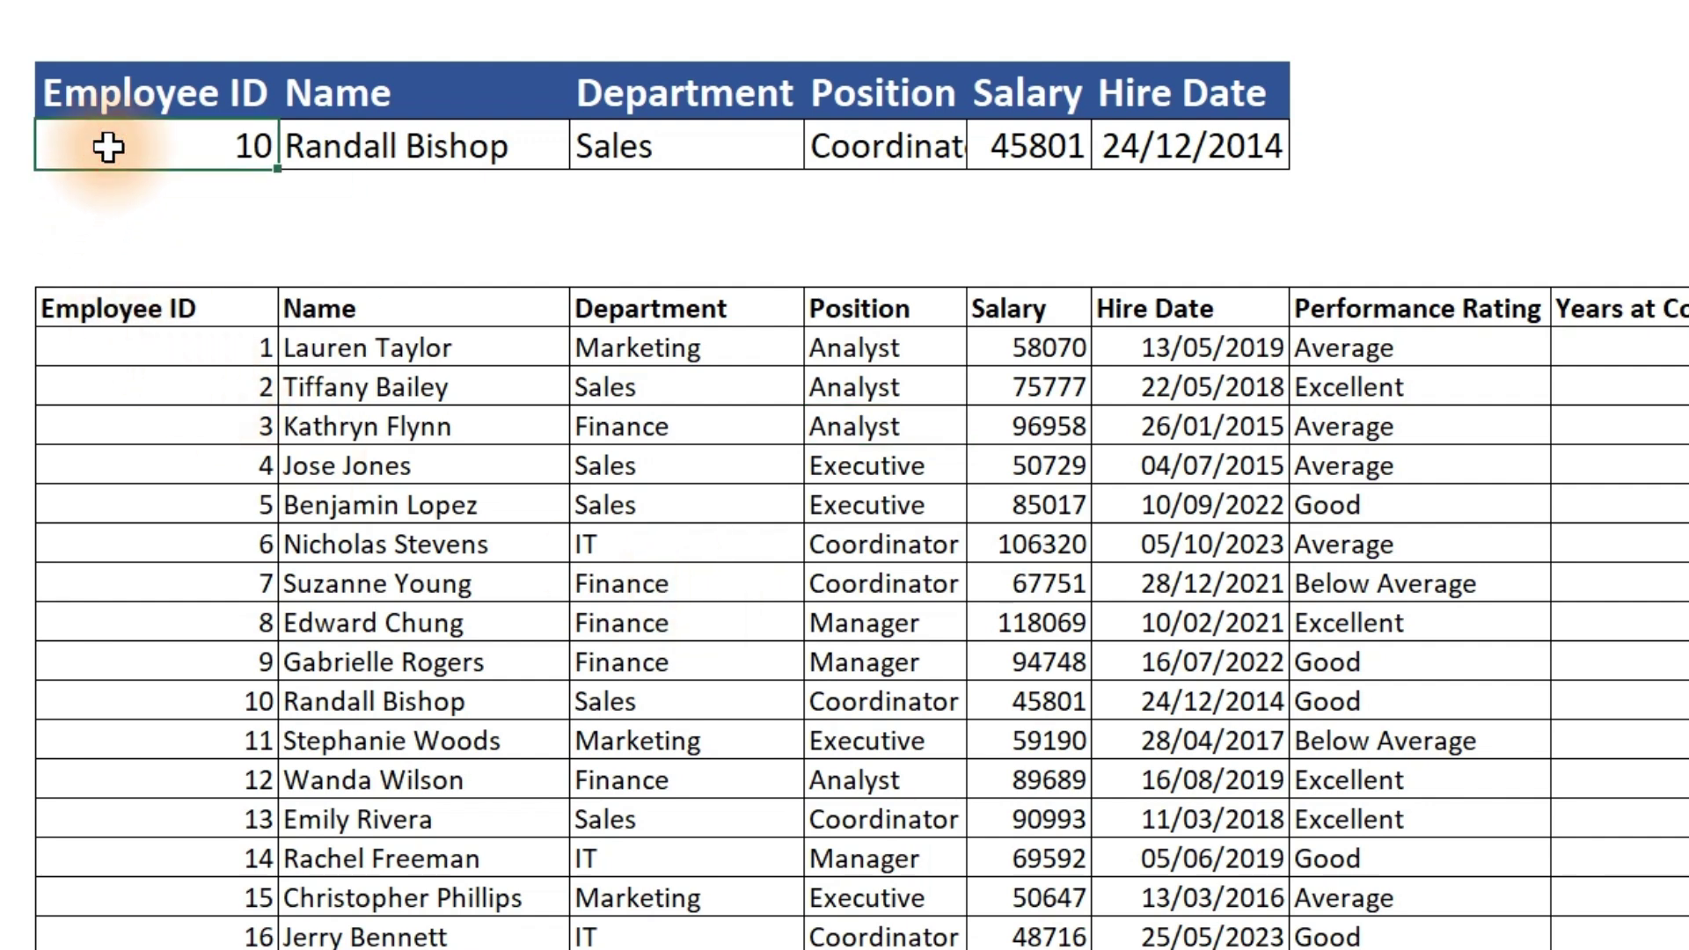
pyautogui.write('1')
pyautogui.press('Return')
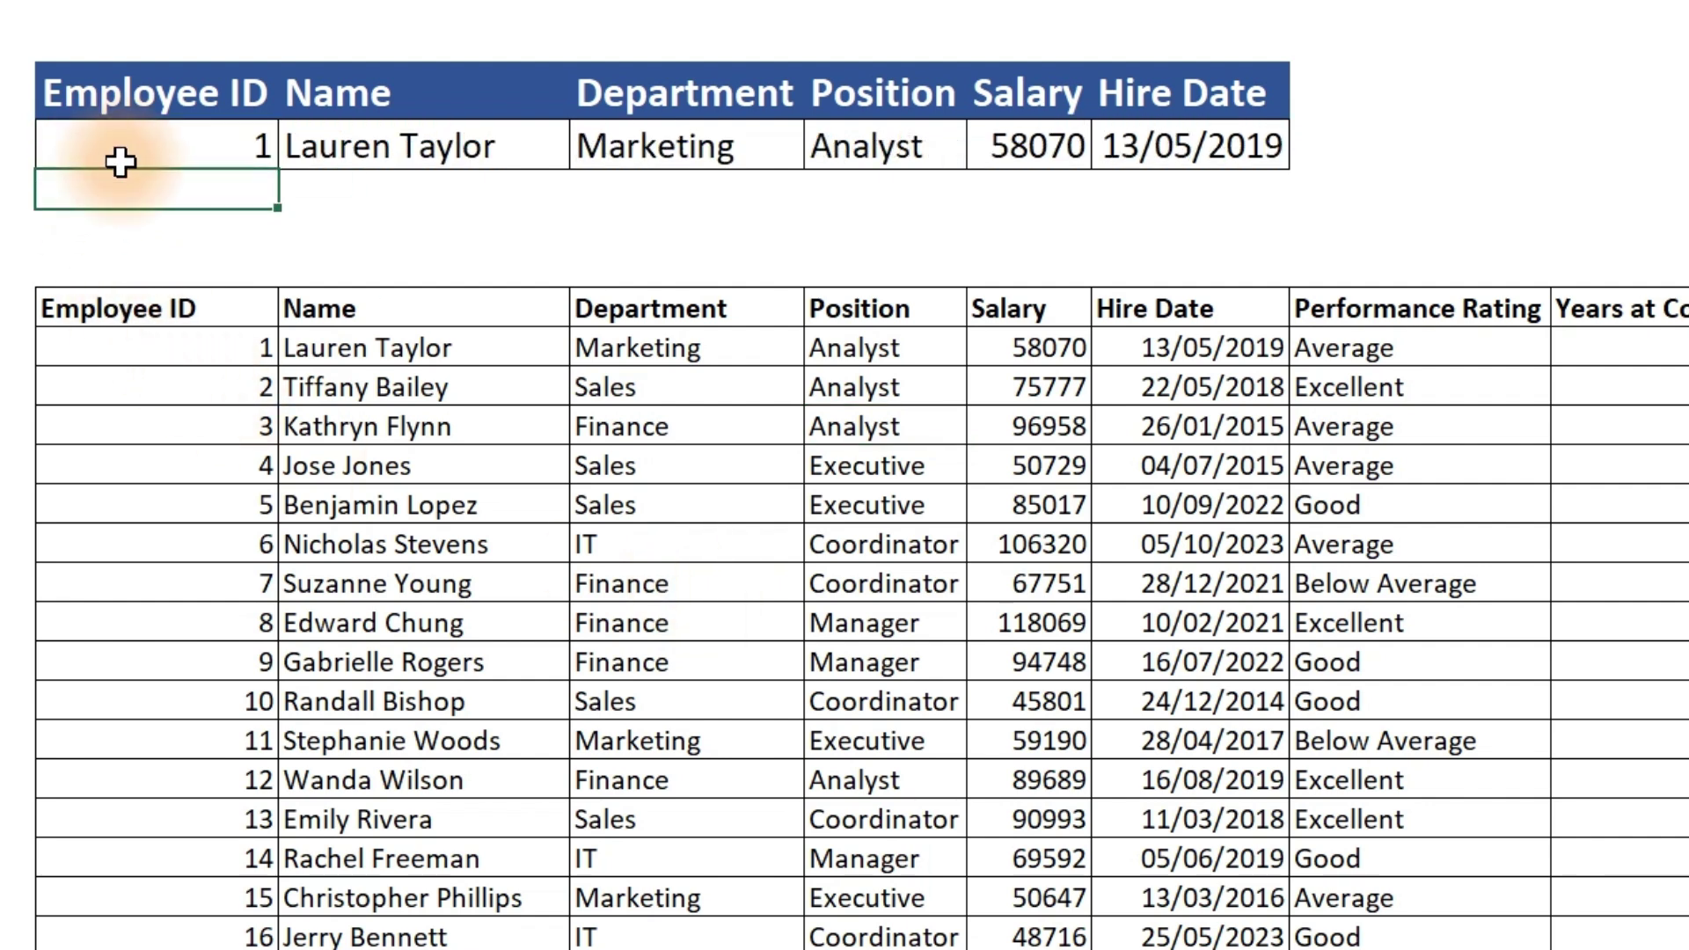
pyautogui.moveTo(312, 350); pyautogui.dragTo(1327, 354)
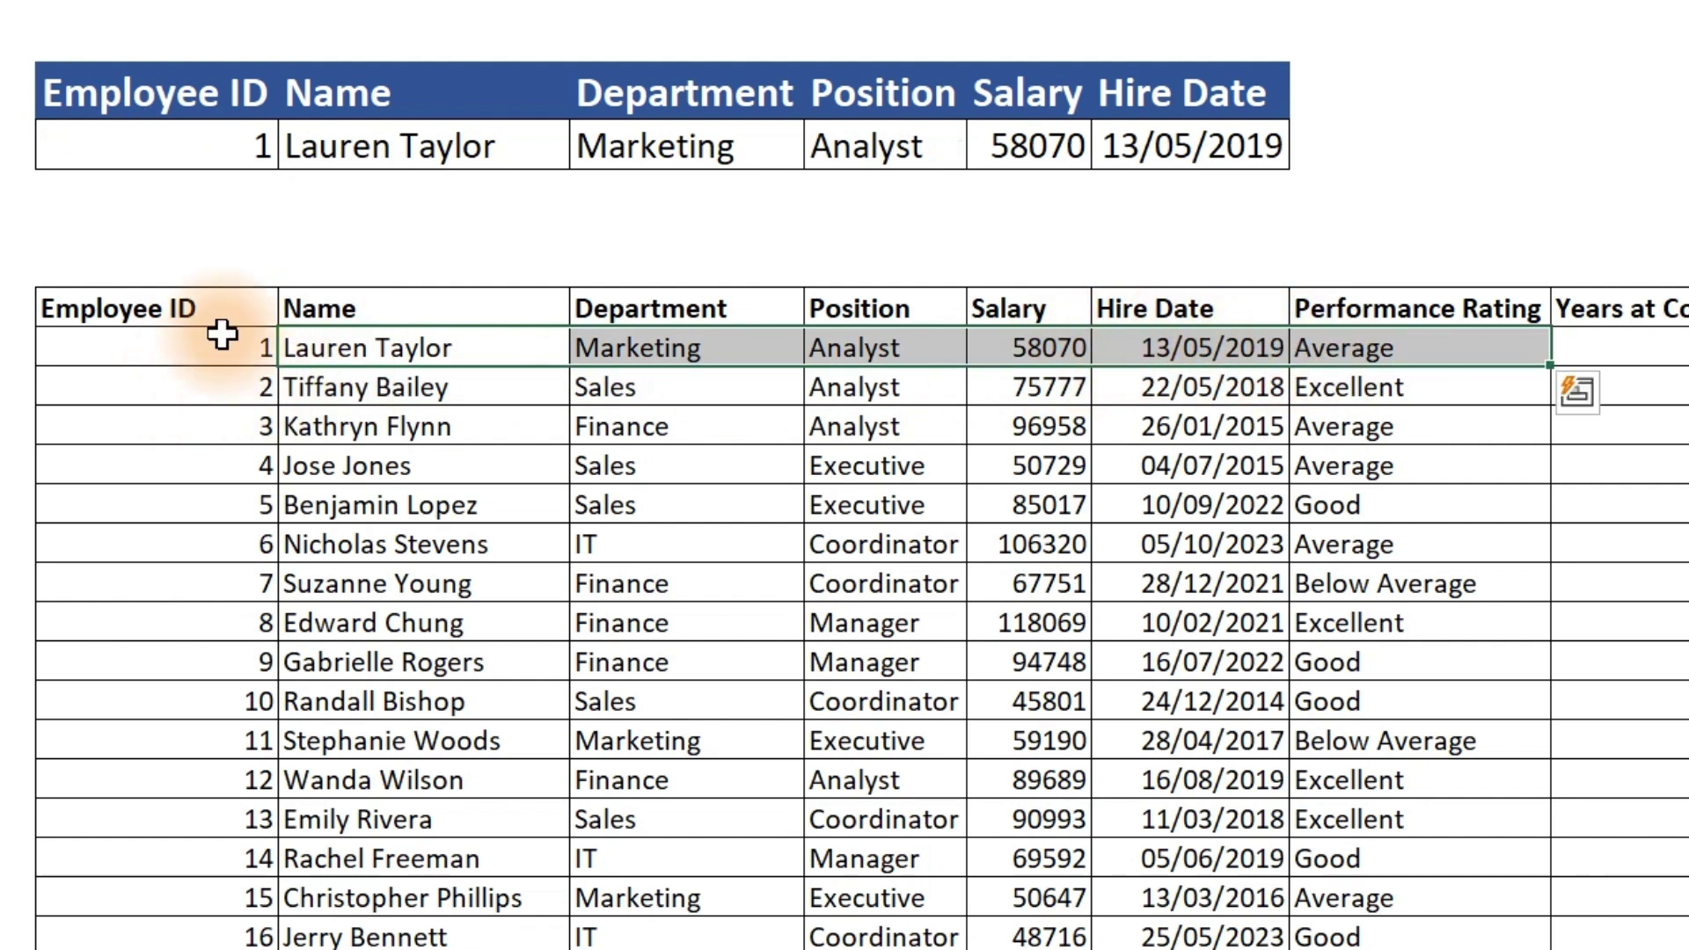
# Change the Employee ID to 2 and compare the result with employee 2's row
pyautogui.click(183, 152)
pyautogui.write('2')
pyautogui.press('Return')
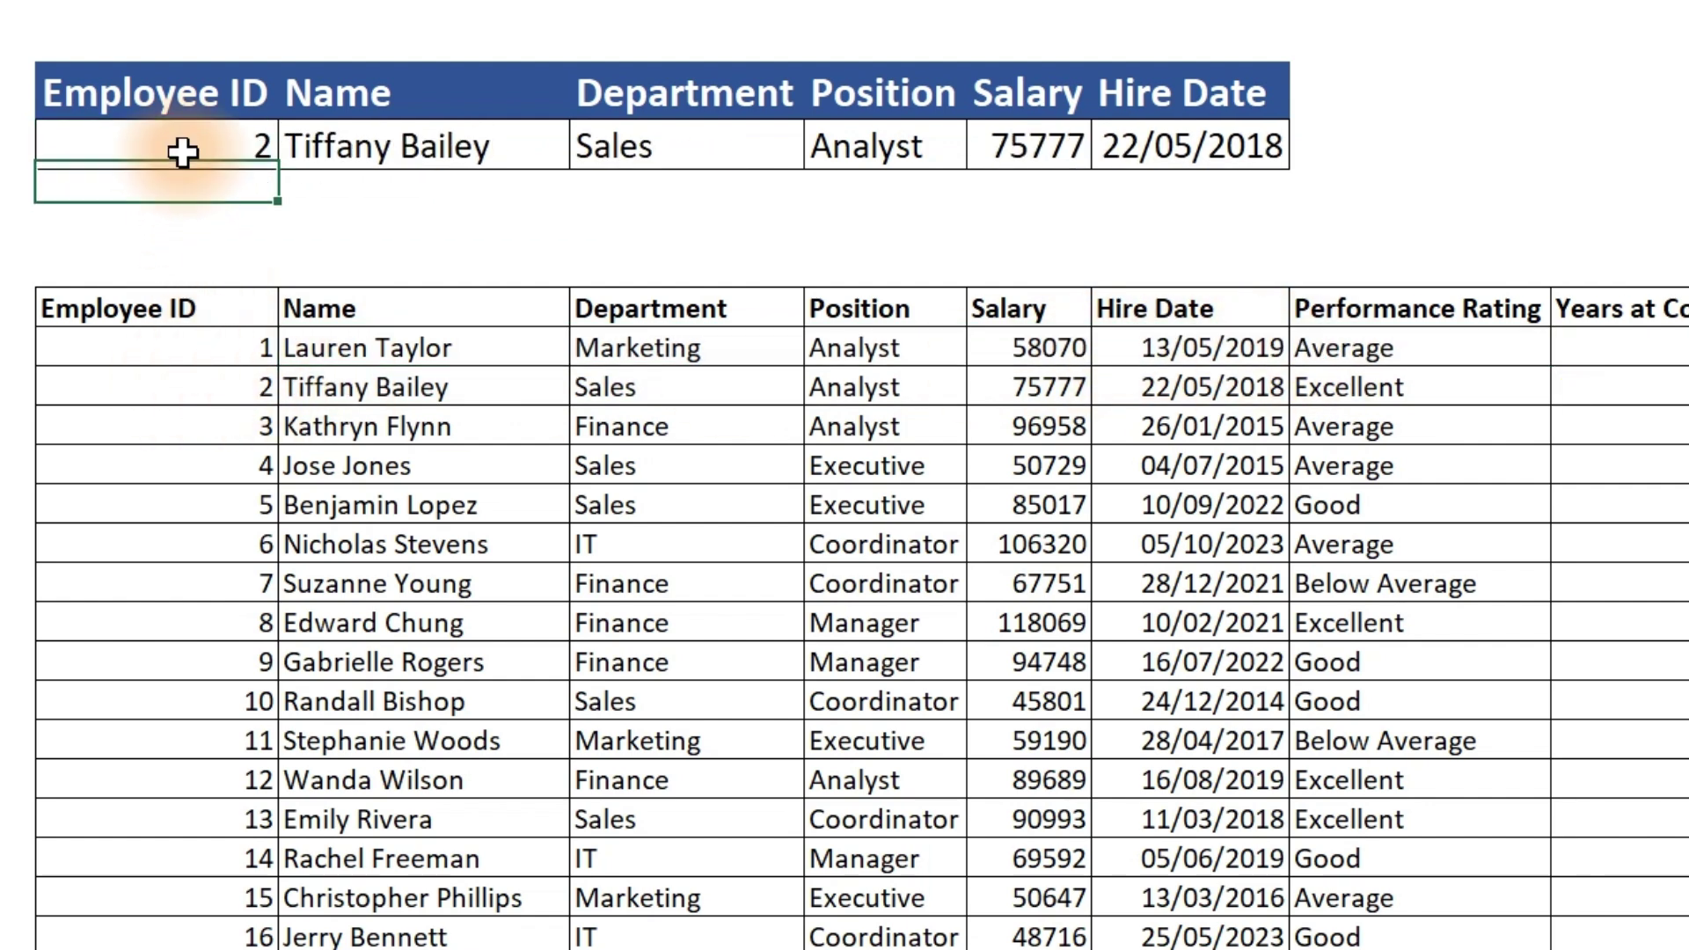
pyautogui.moveTo(332, 383); pyautogui.dragTo(1302, 387)
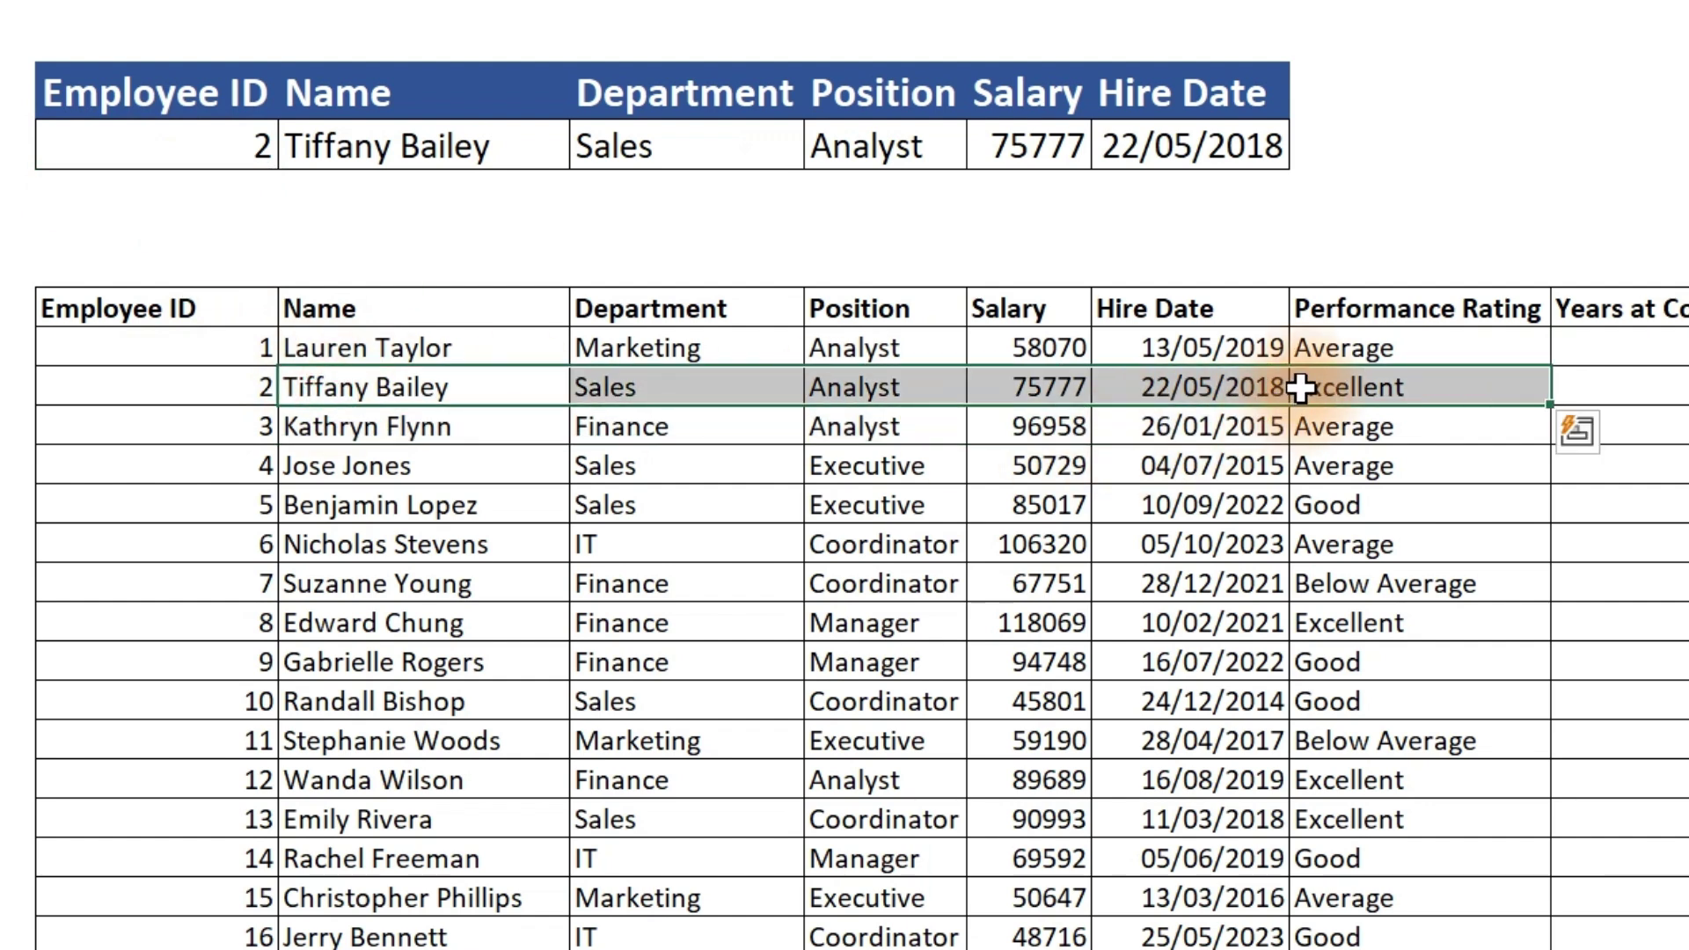
pyautogui.moveTo(168, 90); pyautogui.dragTo(1191, 140)
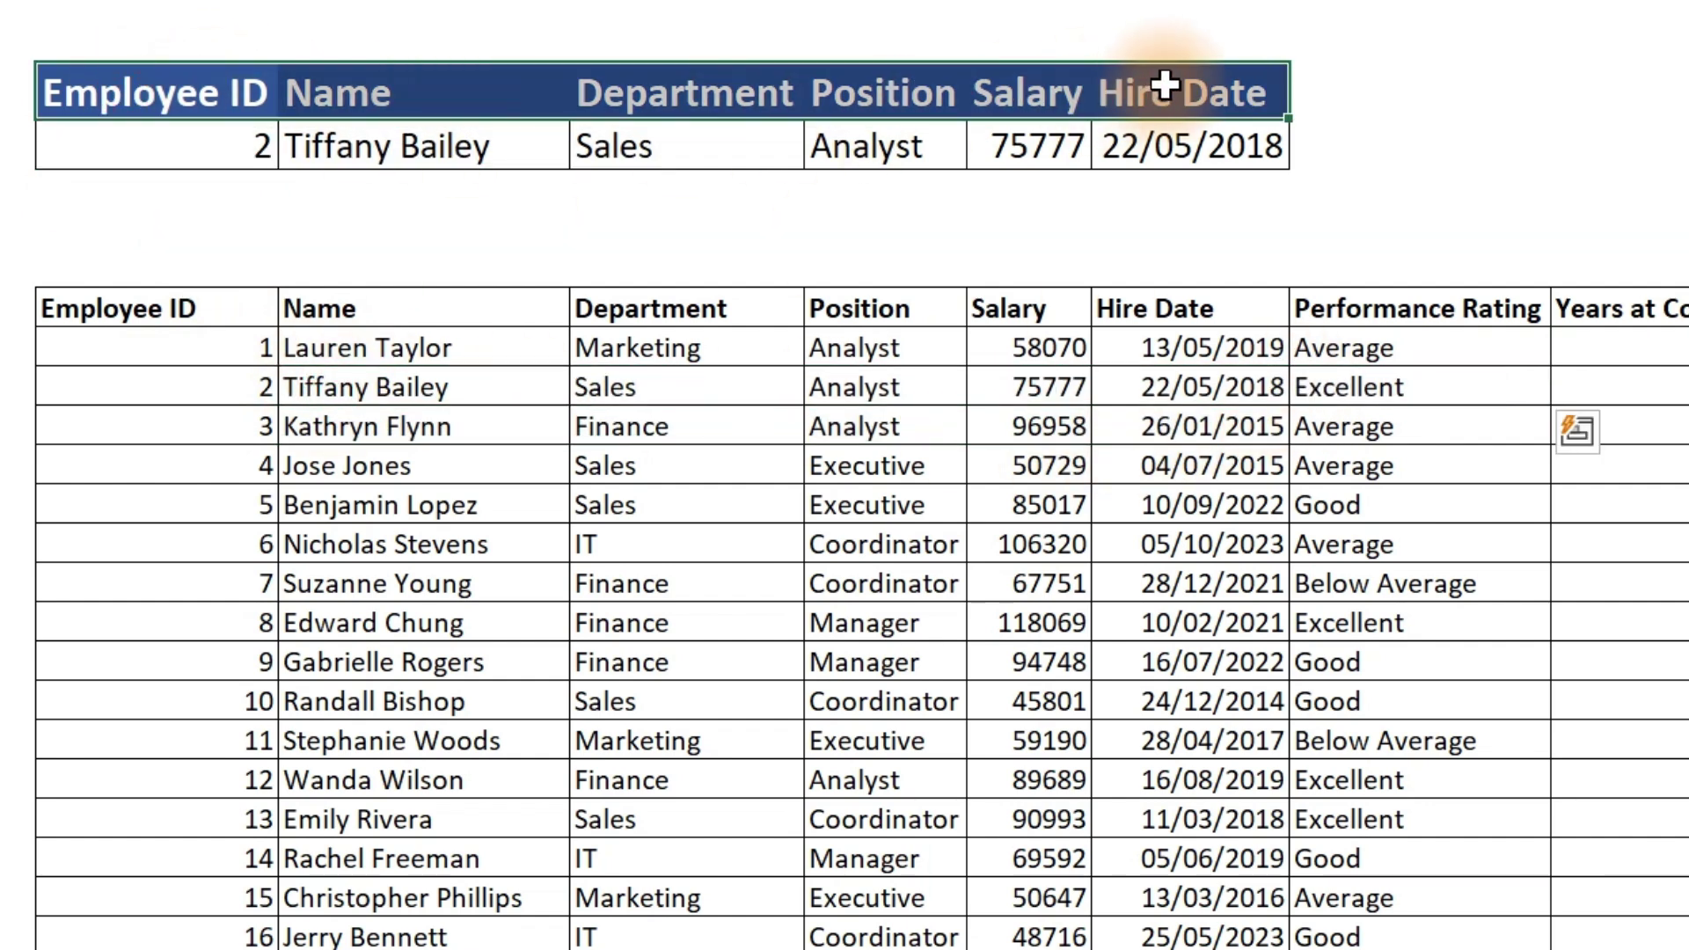
# Clear the lookup table and copy the data table's headers from Employee ID to Hire Date
pyautogui.press('Delete')
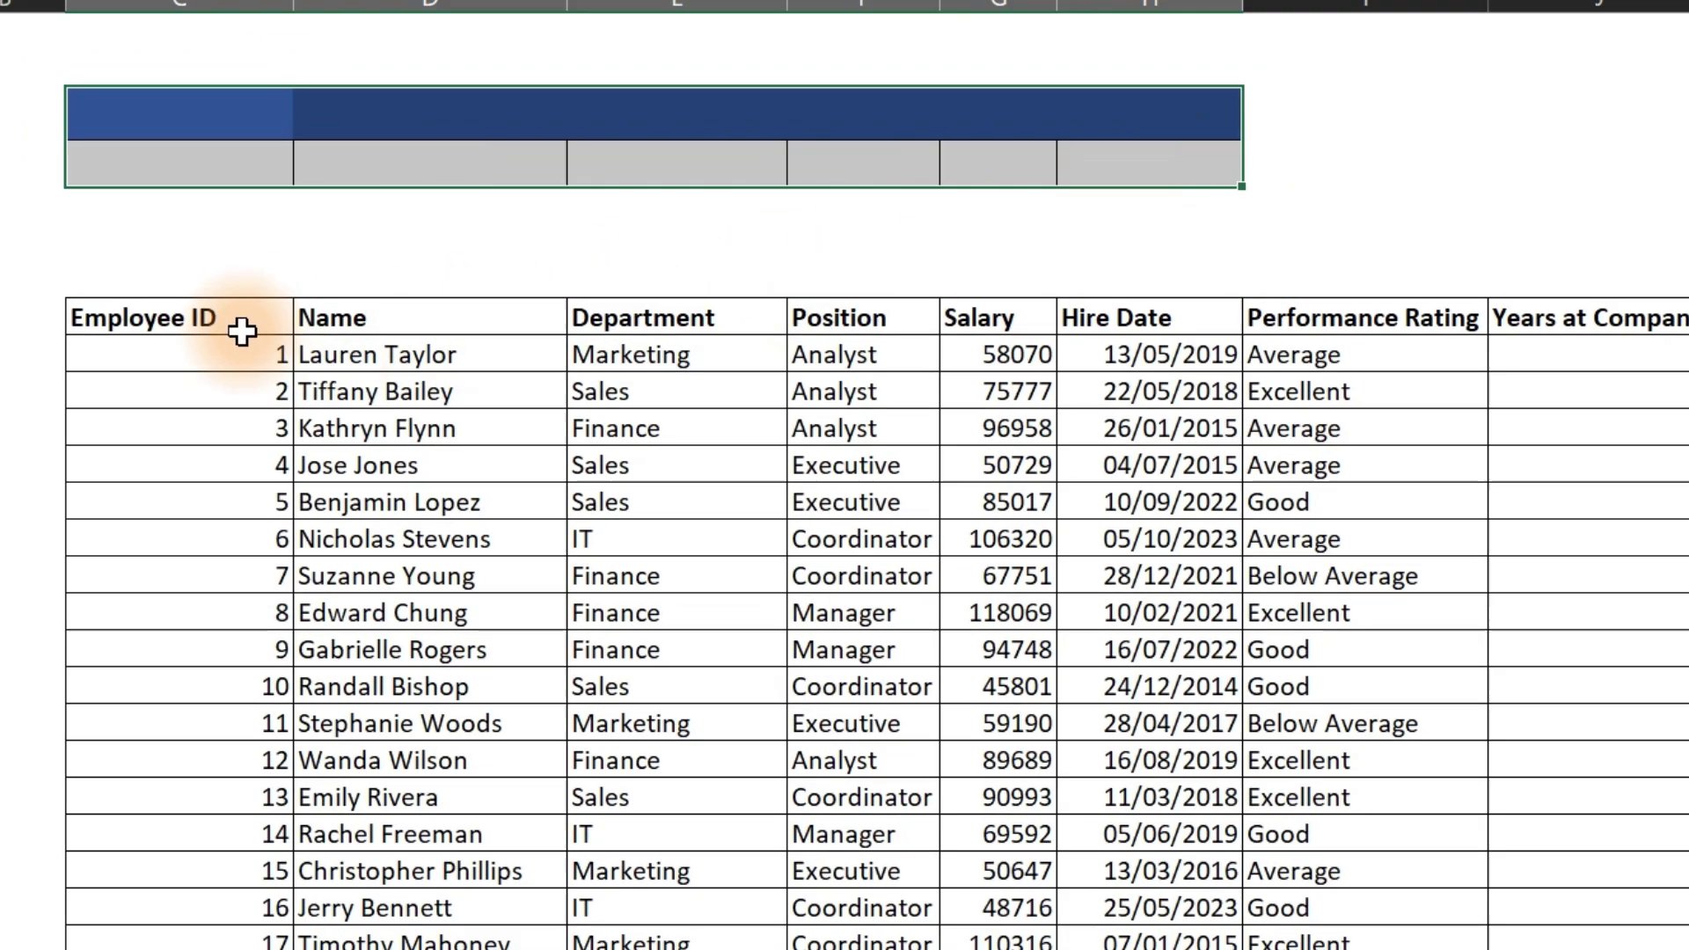
pyautogui.click(153, 308)
pyautogui.moveTo(234, 341); pyautogui.dragTo(1036, 347)
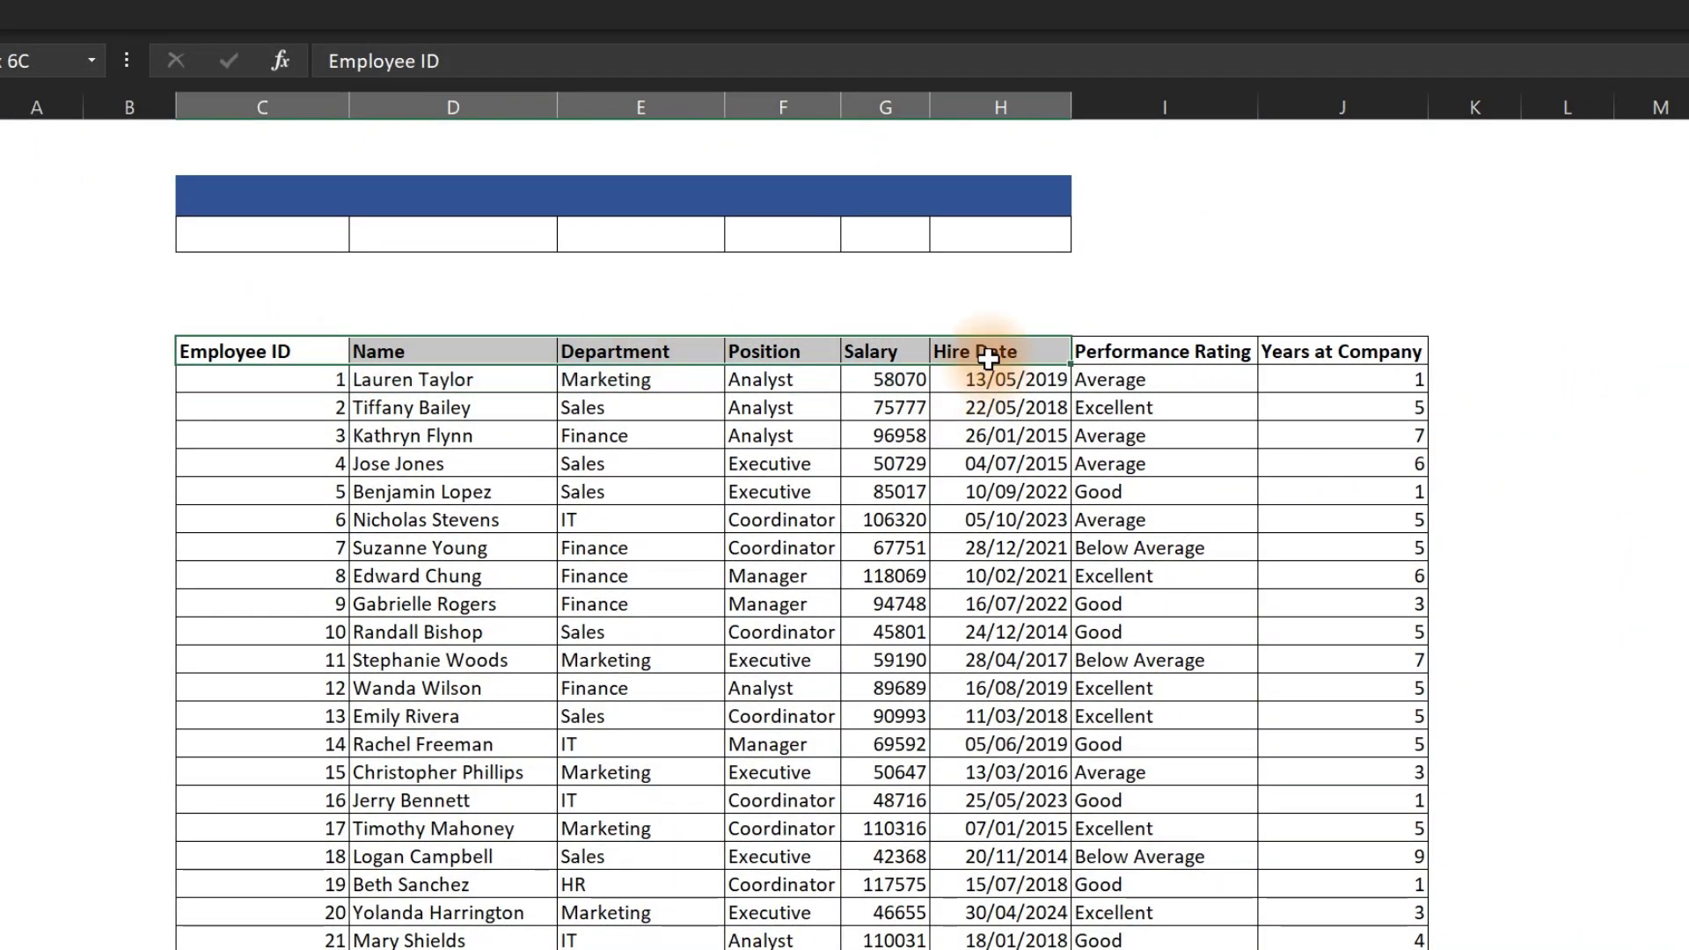
pyautogui.hotkey('ctrl', 'c')
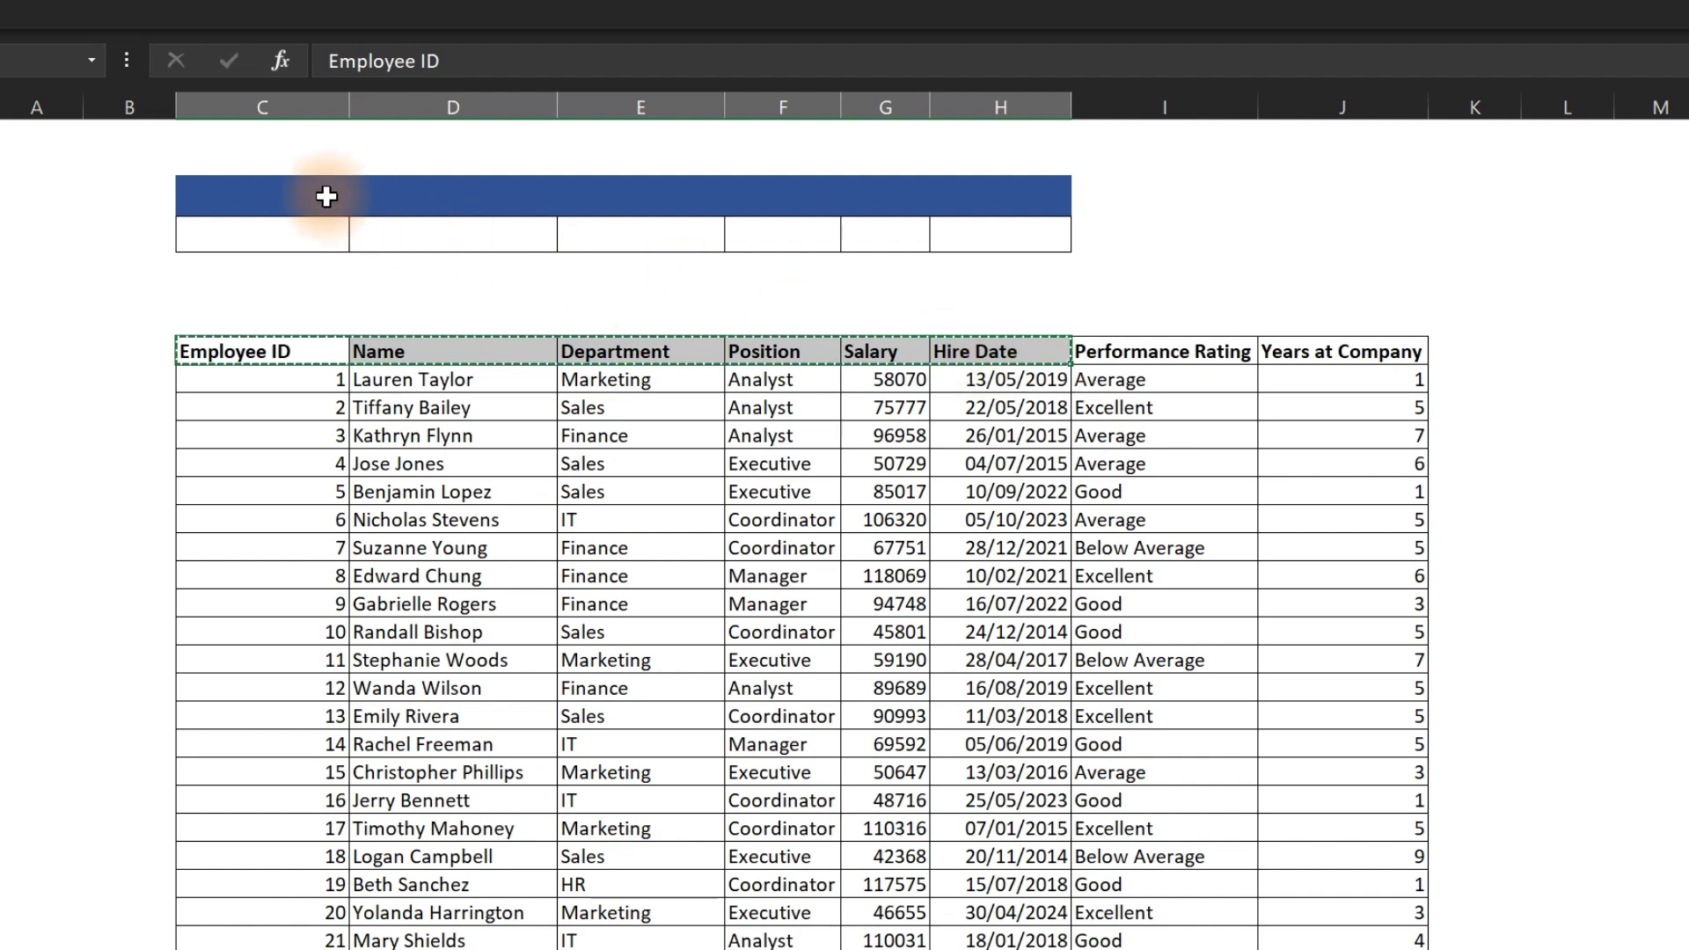
# Paste the headers as values into the blue lookup row and move the empty input cell under Employee ID
pyautogui.click(246, 203)
pyautogui.rightClick(246, 200)
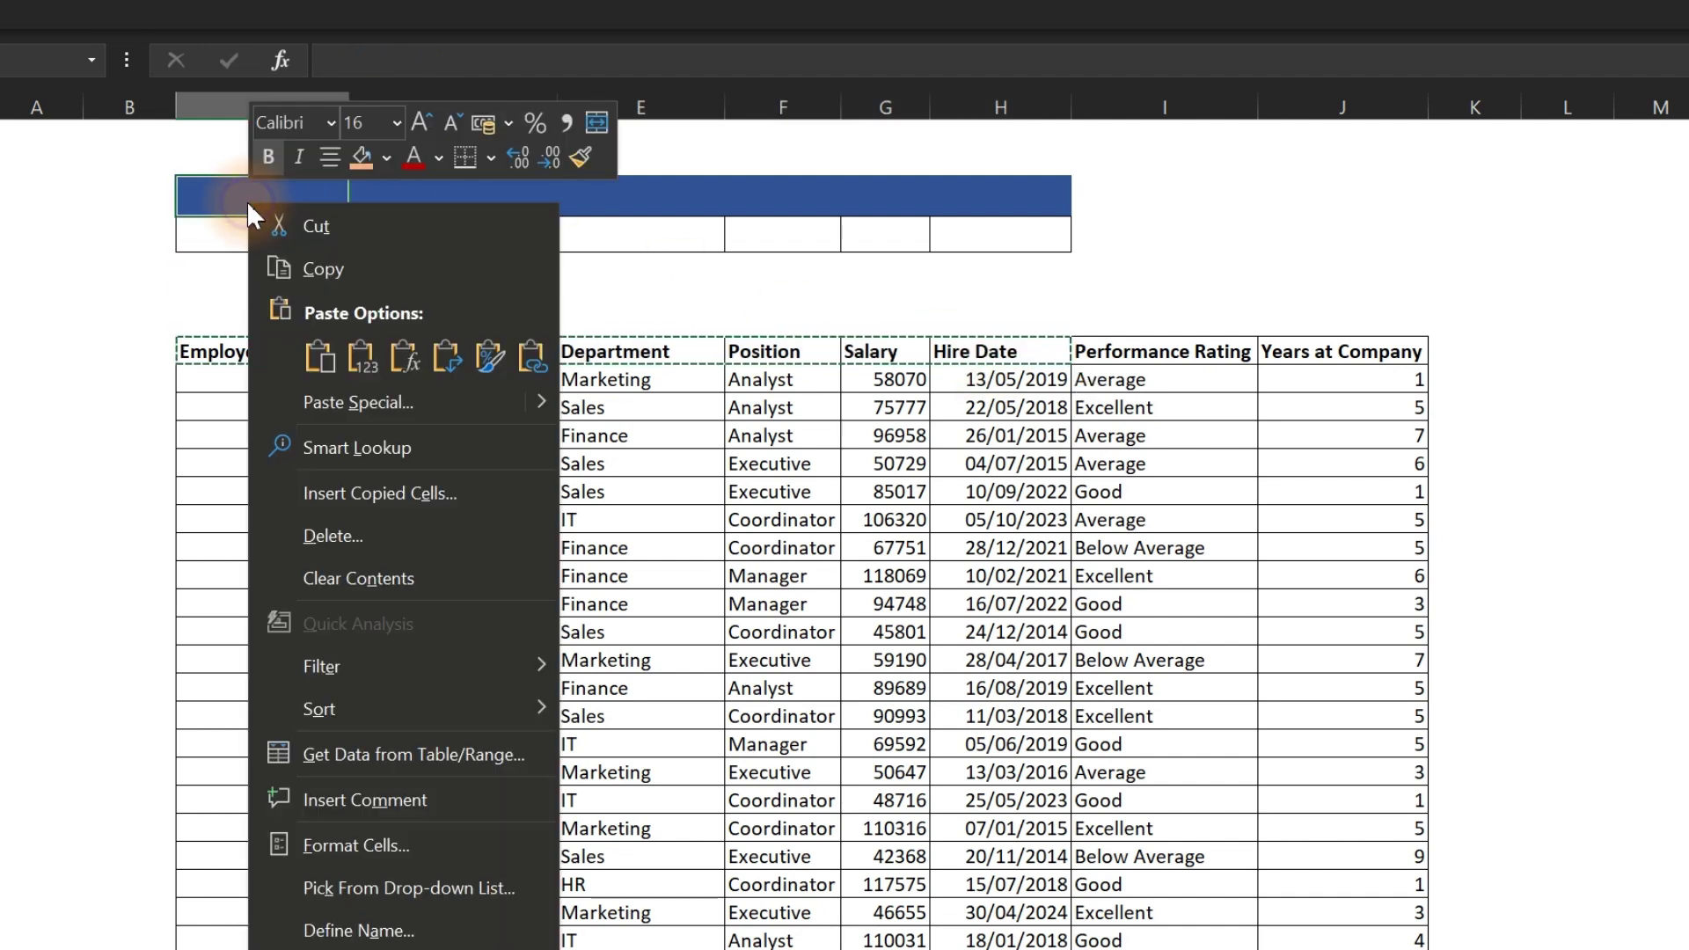
pyautogui.click(363, 353)
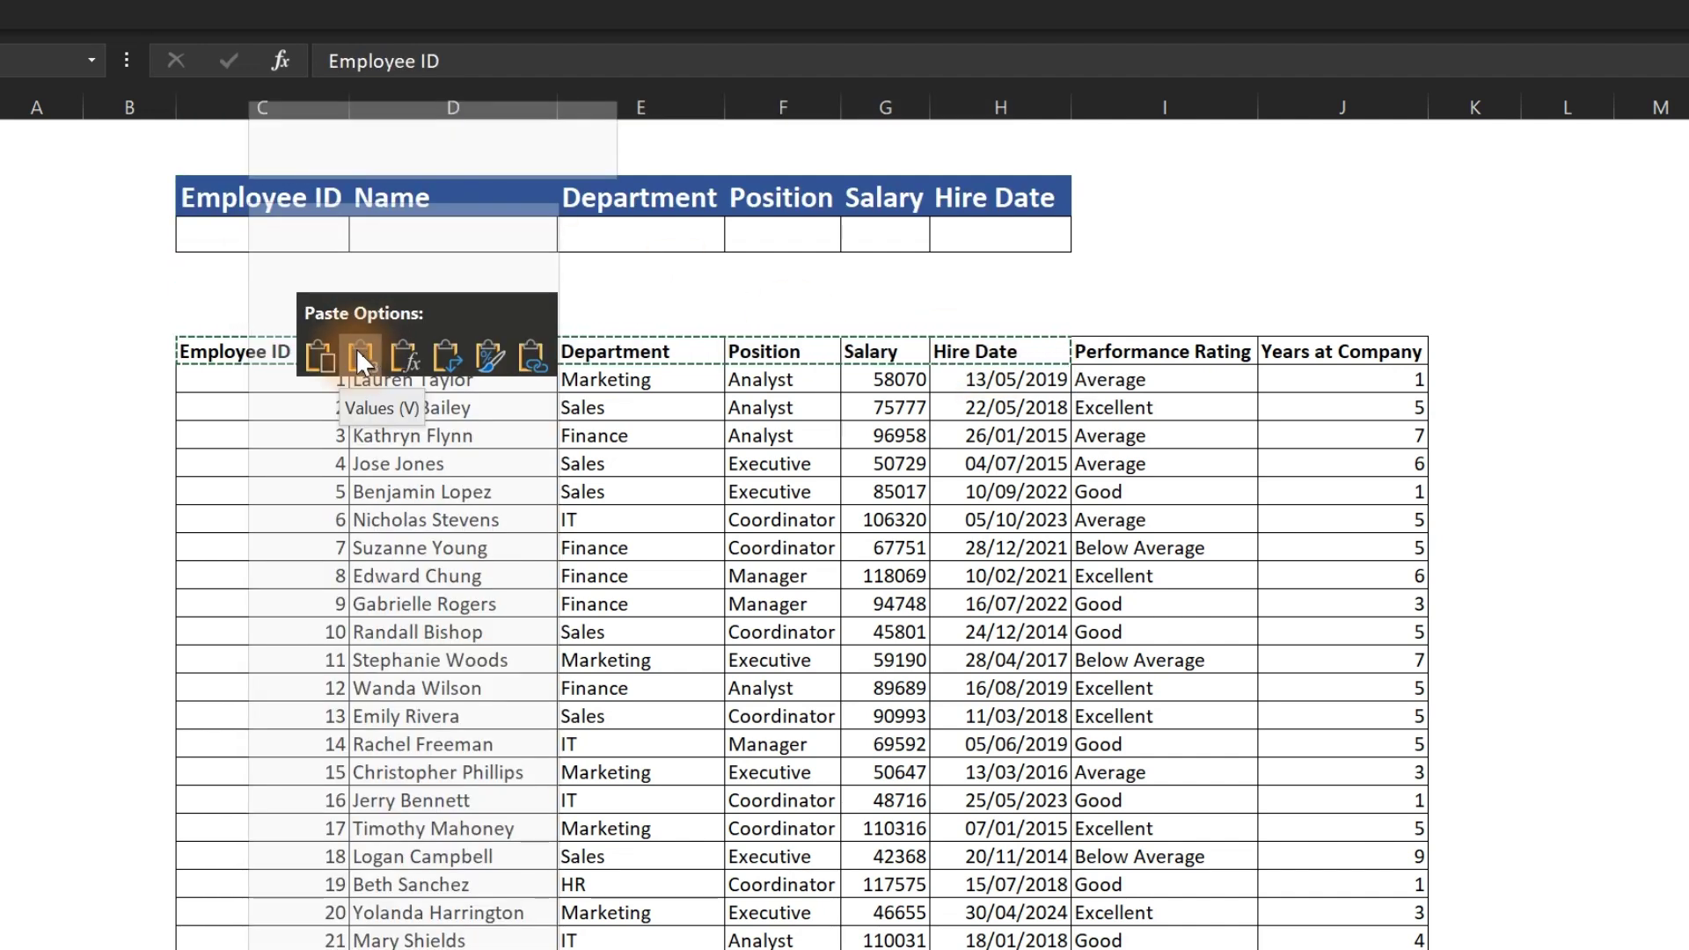
pyautogui.click(503, 253)
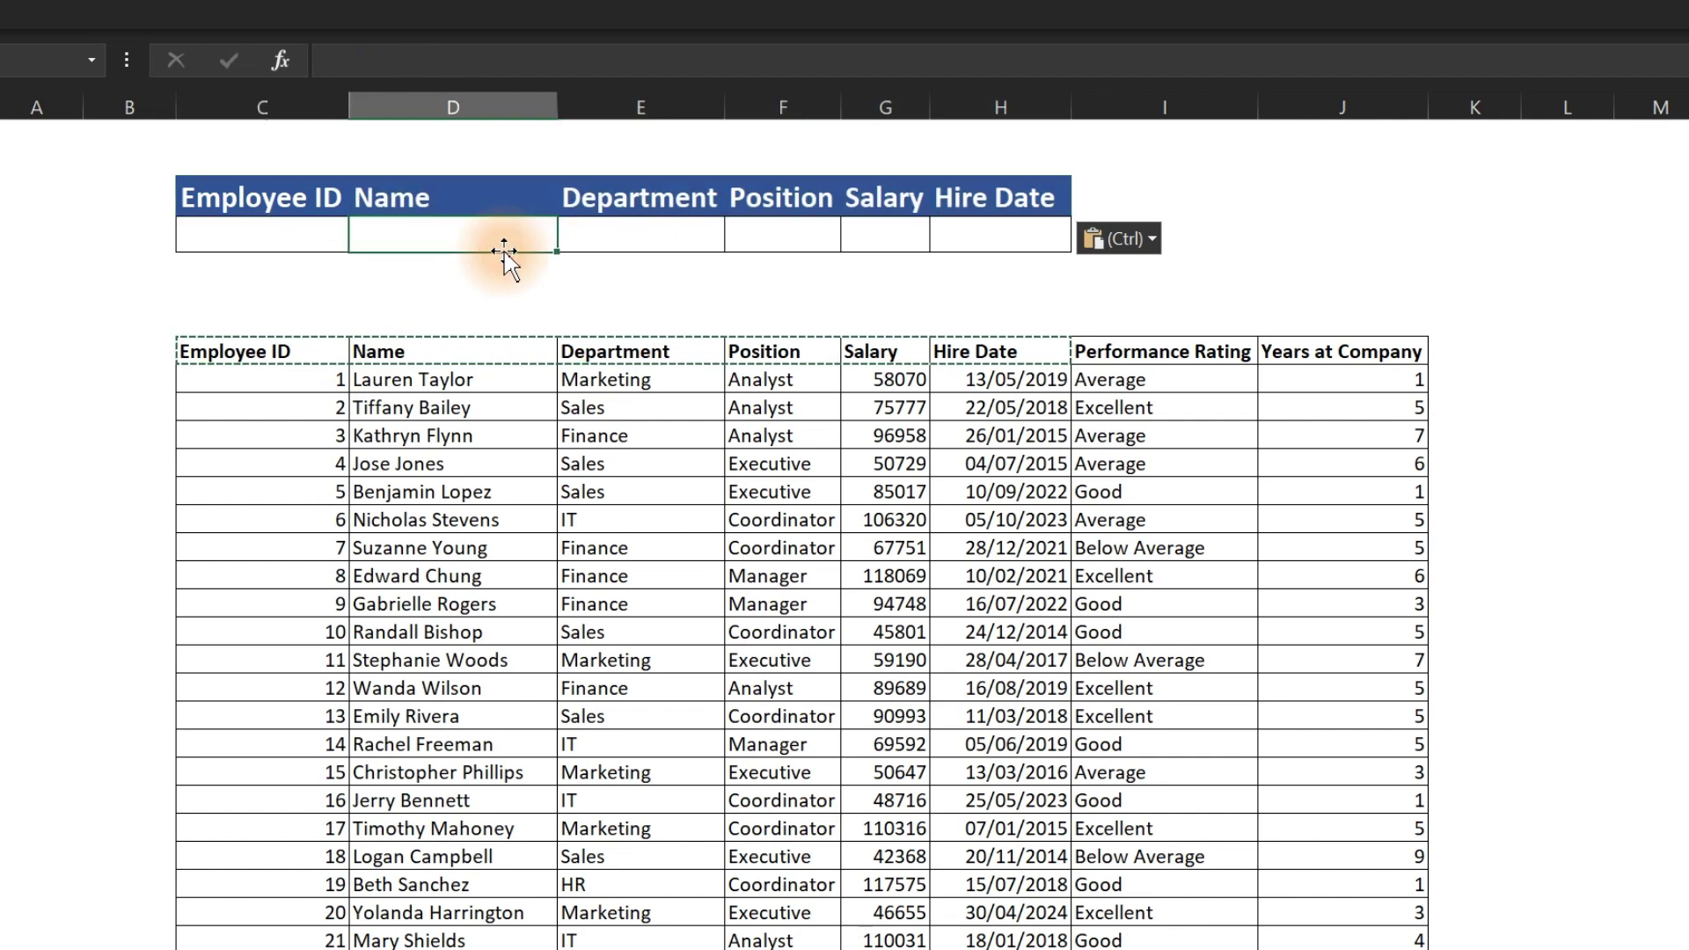
pyautogui.moveTo(504, 252); pyautogui.dragTo(250, 238)
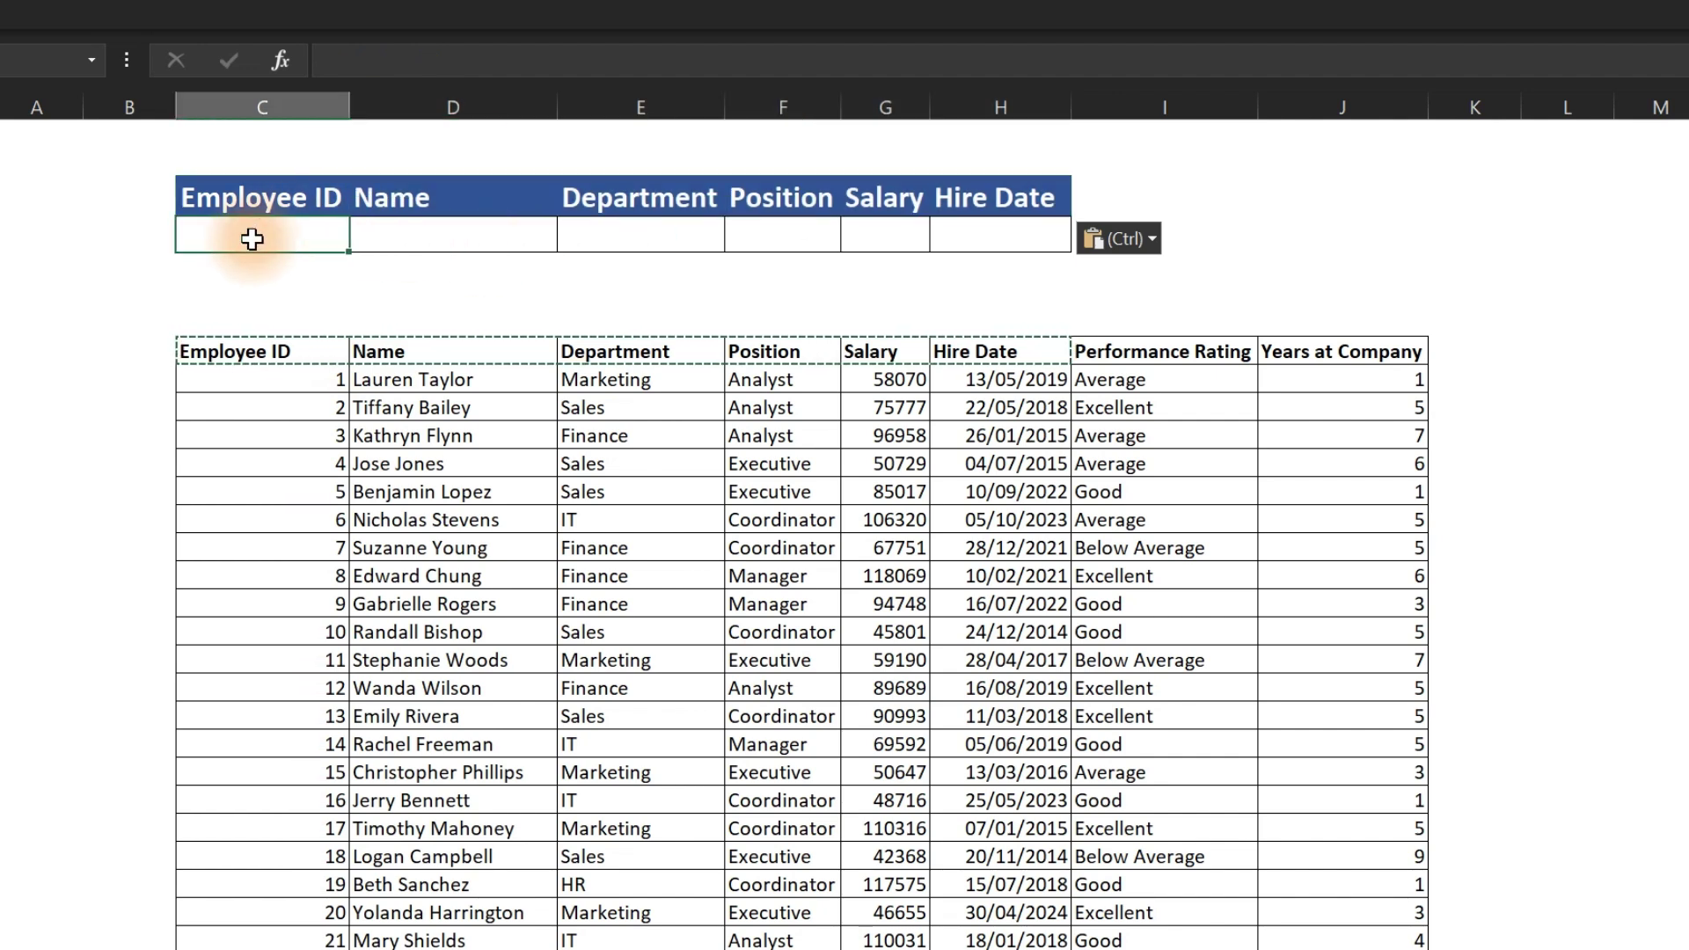
# Enter employee ID 1 and start a DGET formula in the Name cell
pyautogui.write('1')
pyautogui.click(329, 302)
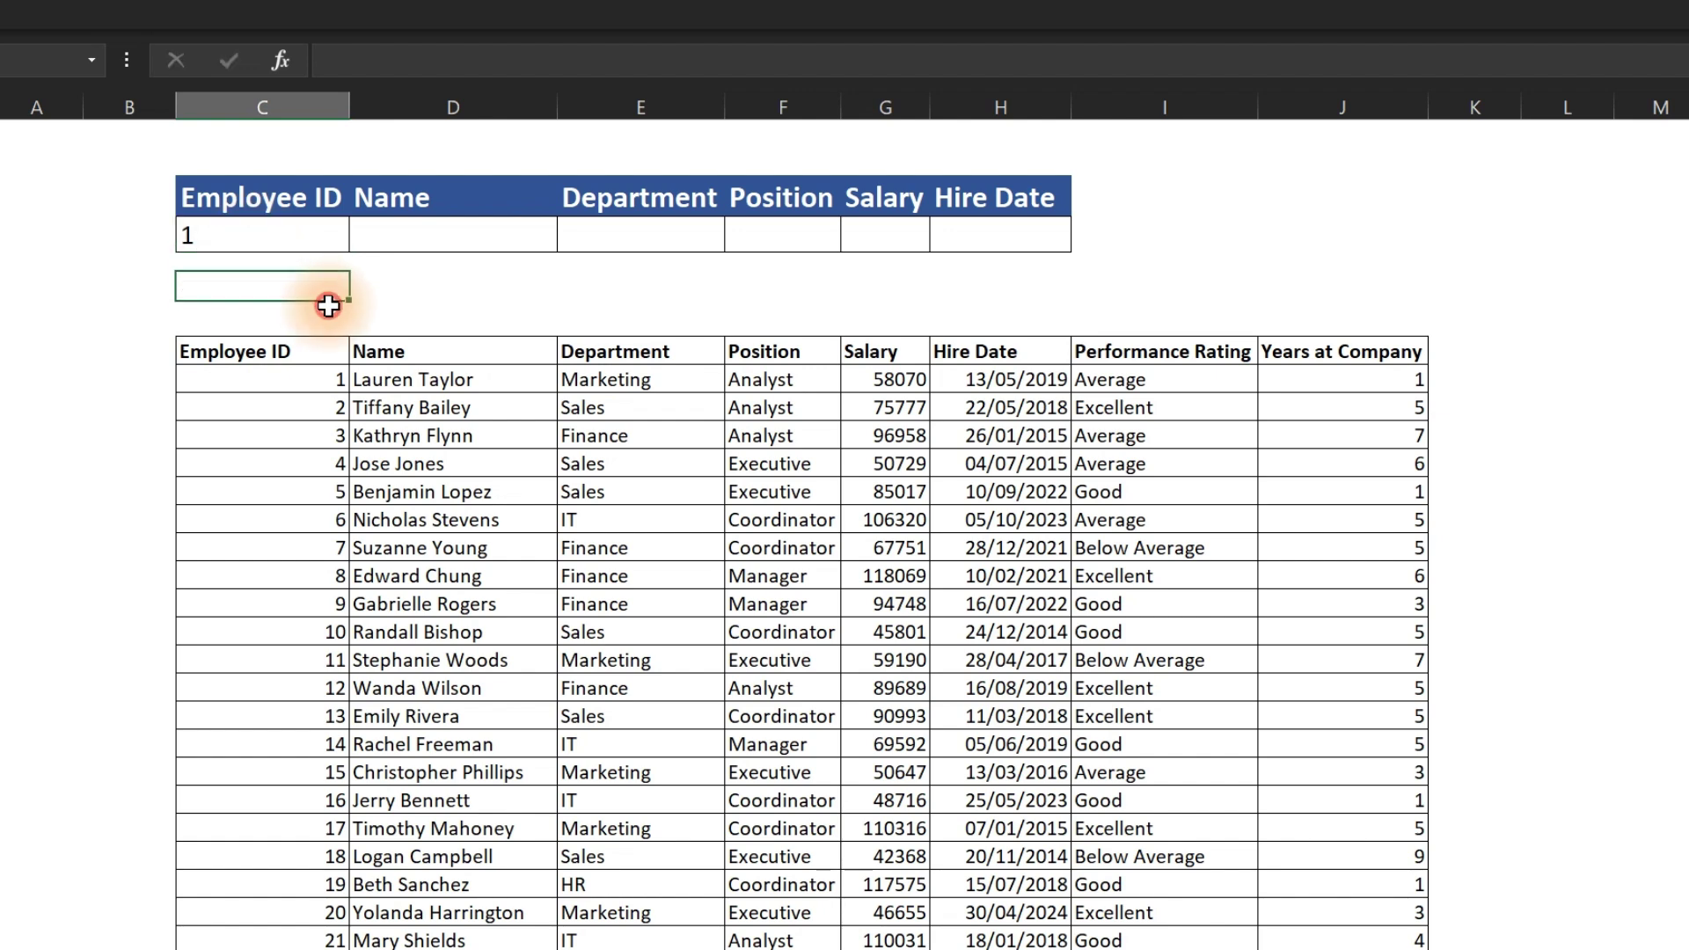
pyautogui.click(458, 233)
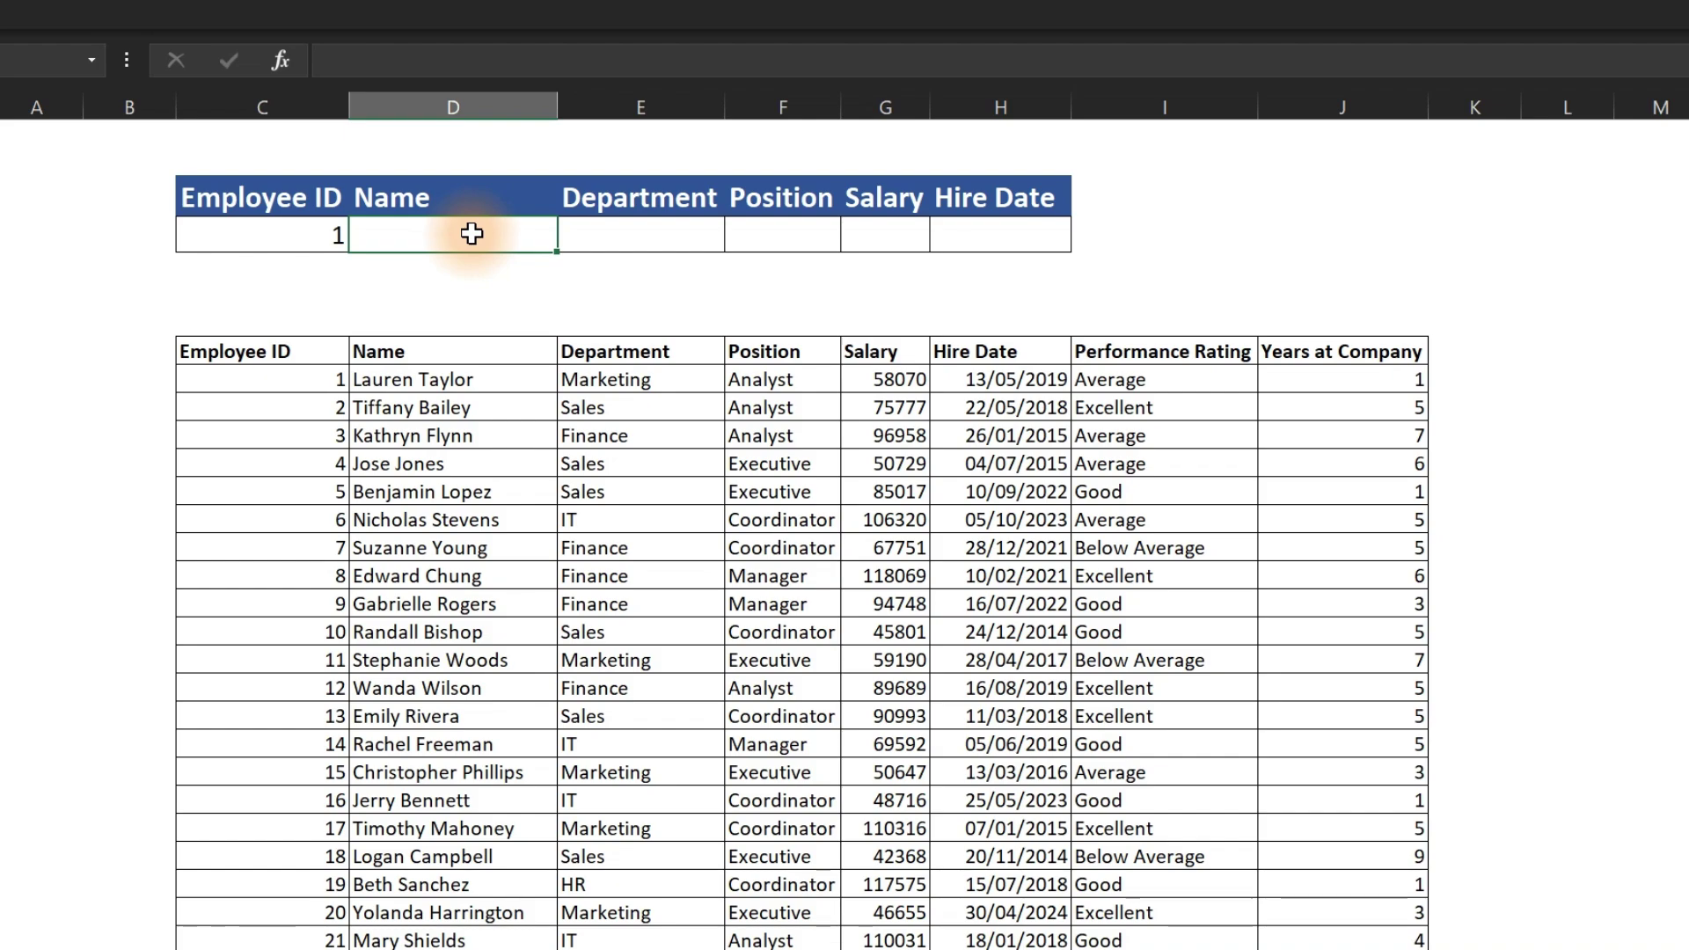
pyautogui.write('=ge')
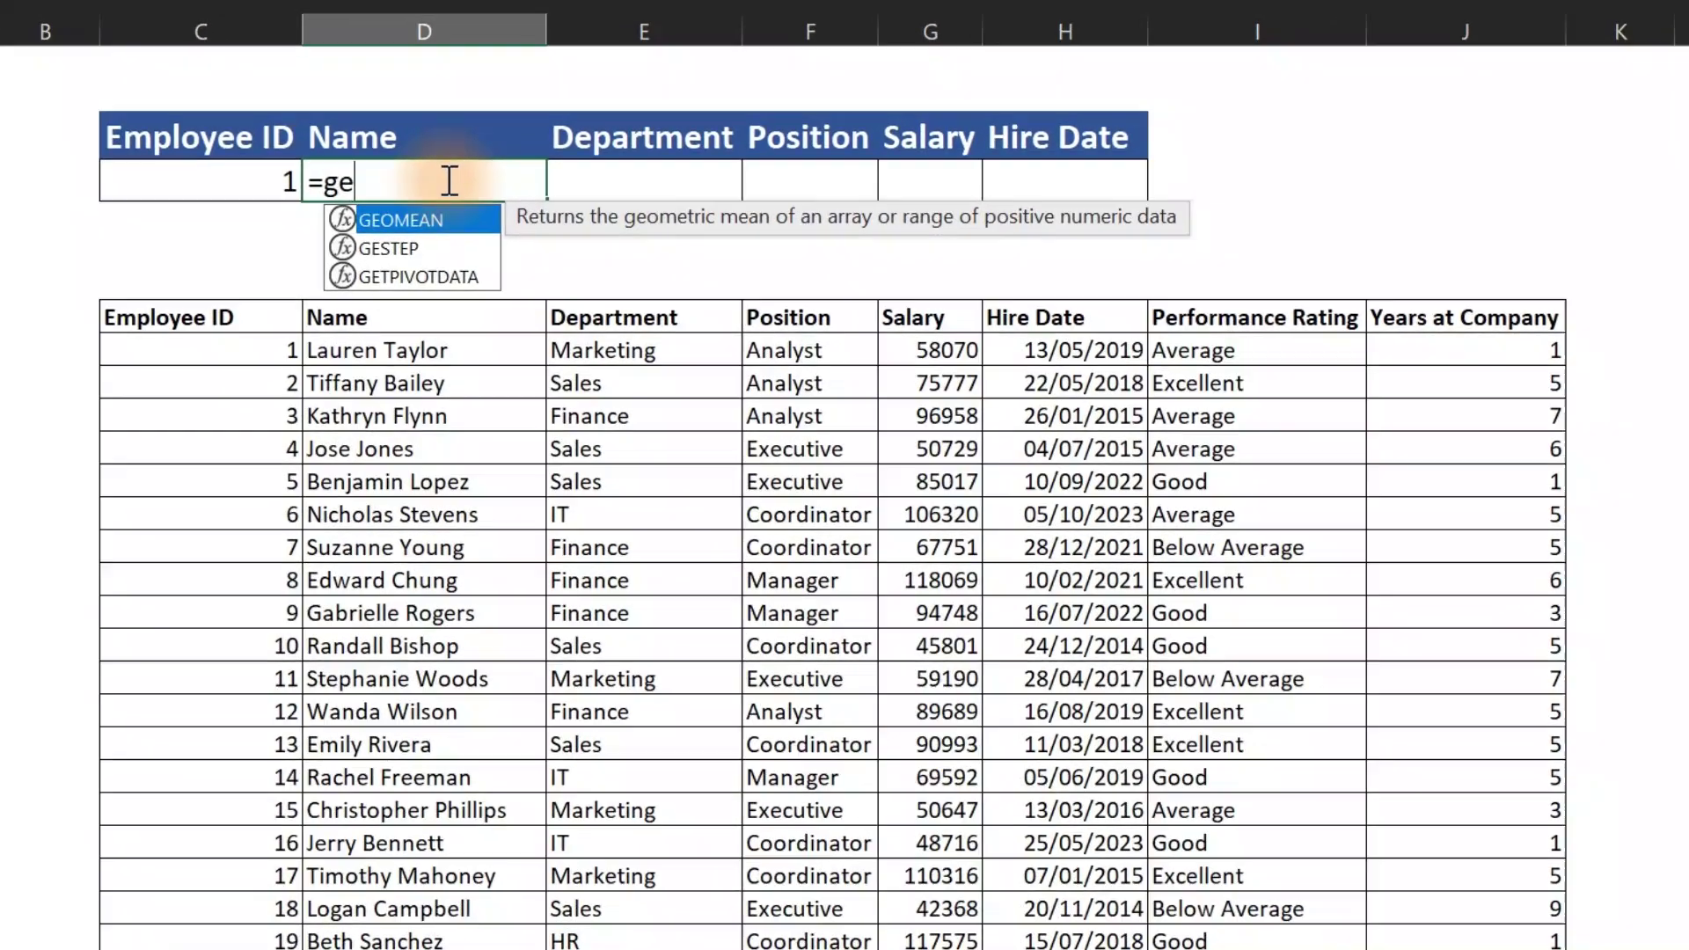
pyautogui.press('BackSpace')
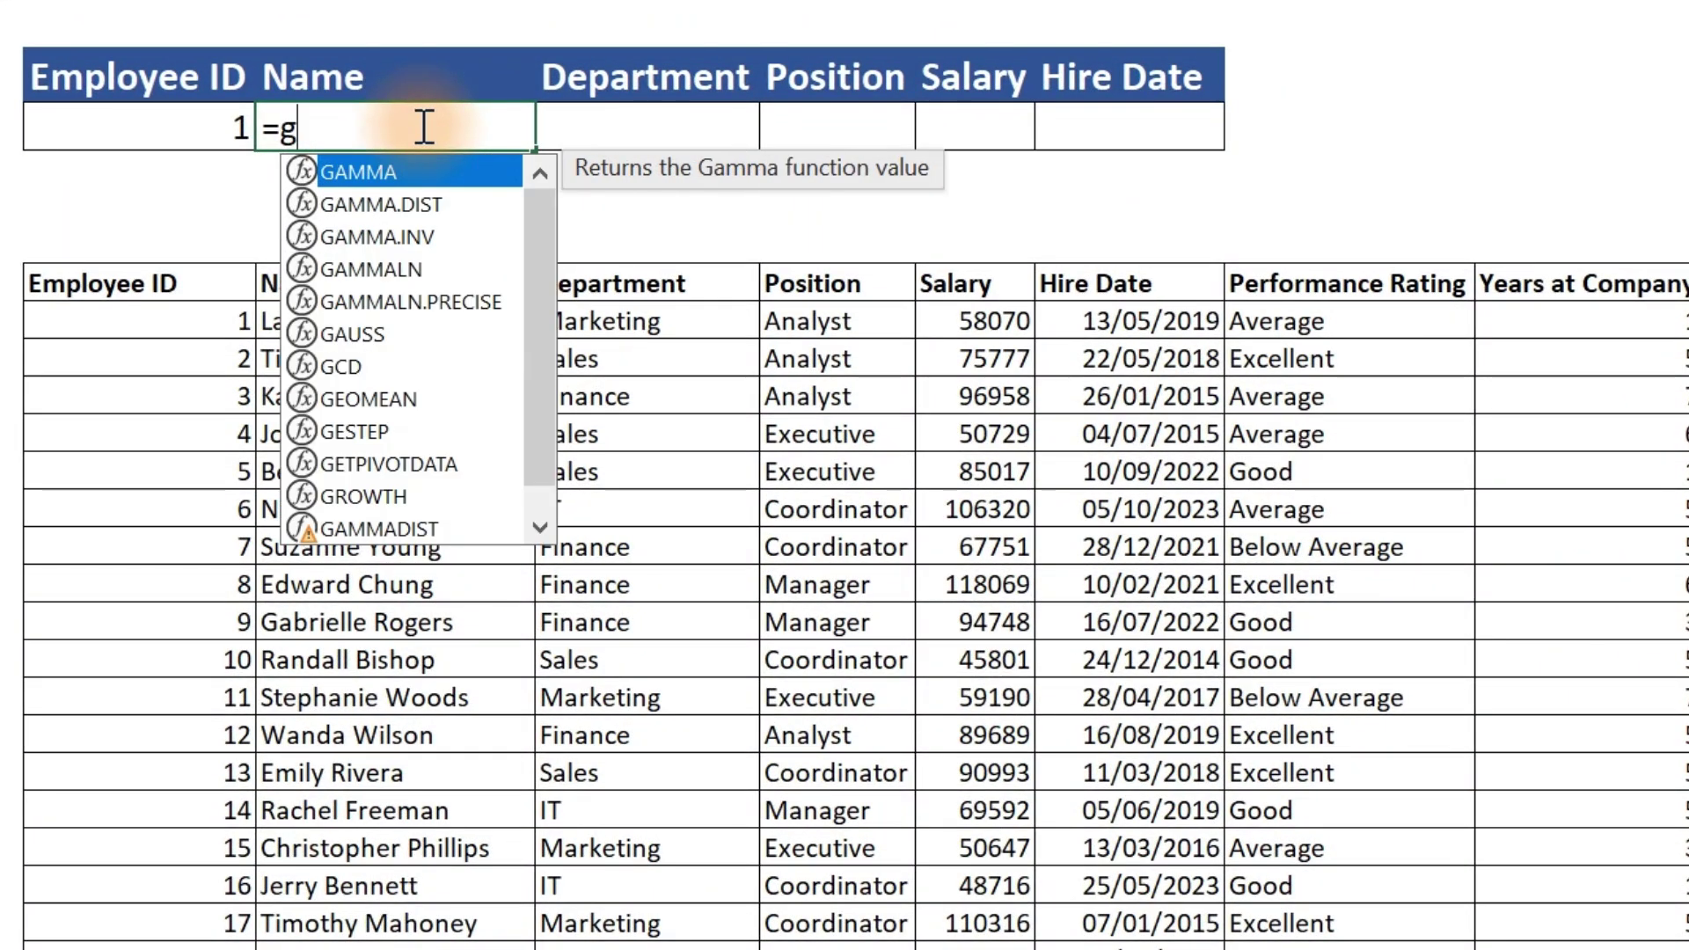
pyautogui.press('BackSpace')
pyautogui.write('dg')
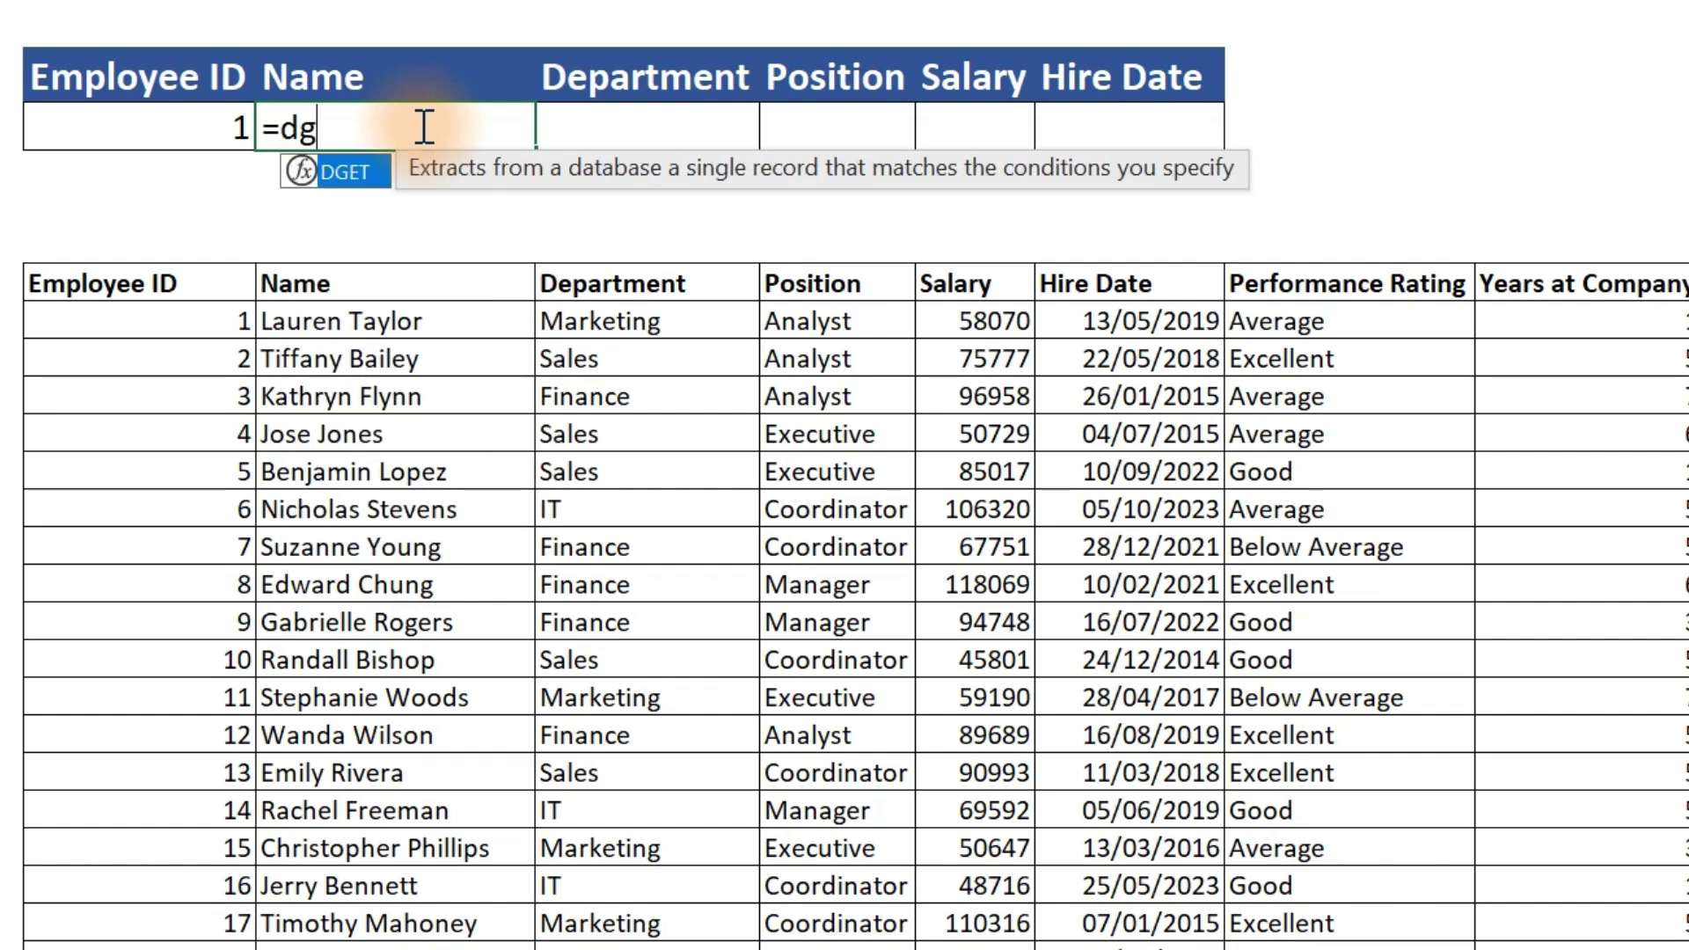
pyautogui.press('Tab')
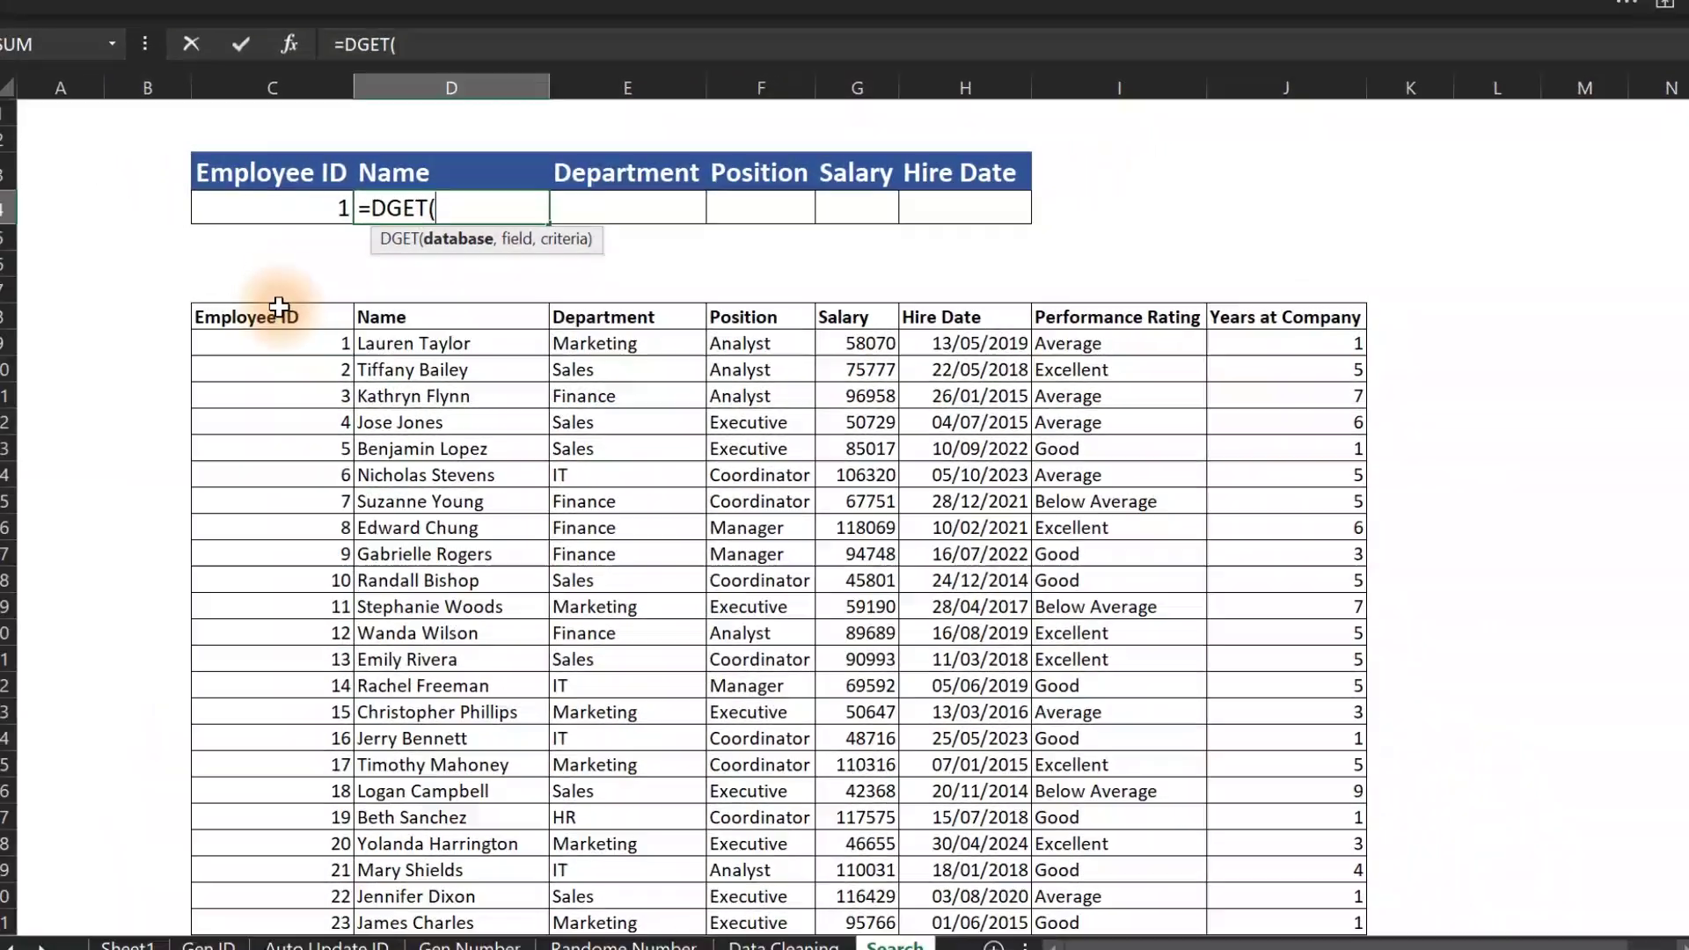
pyautogui.click(145, 281)
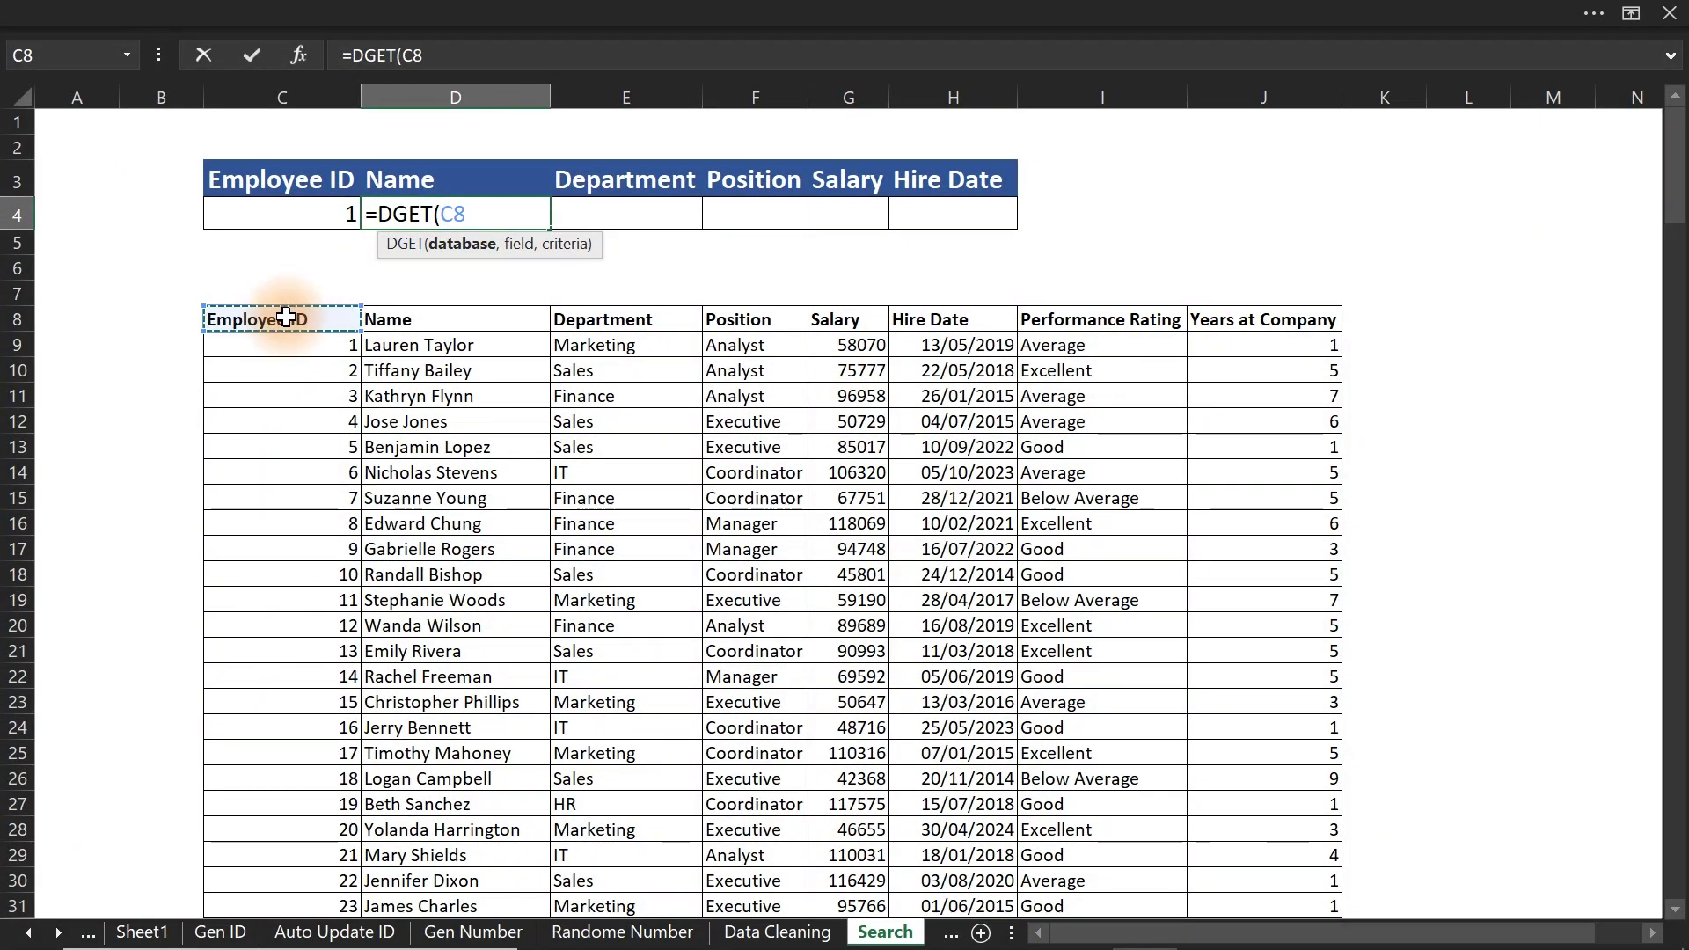
pyautogui.hotkey('ctrl', 'shift', 'Right')
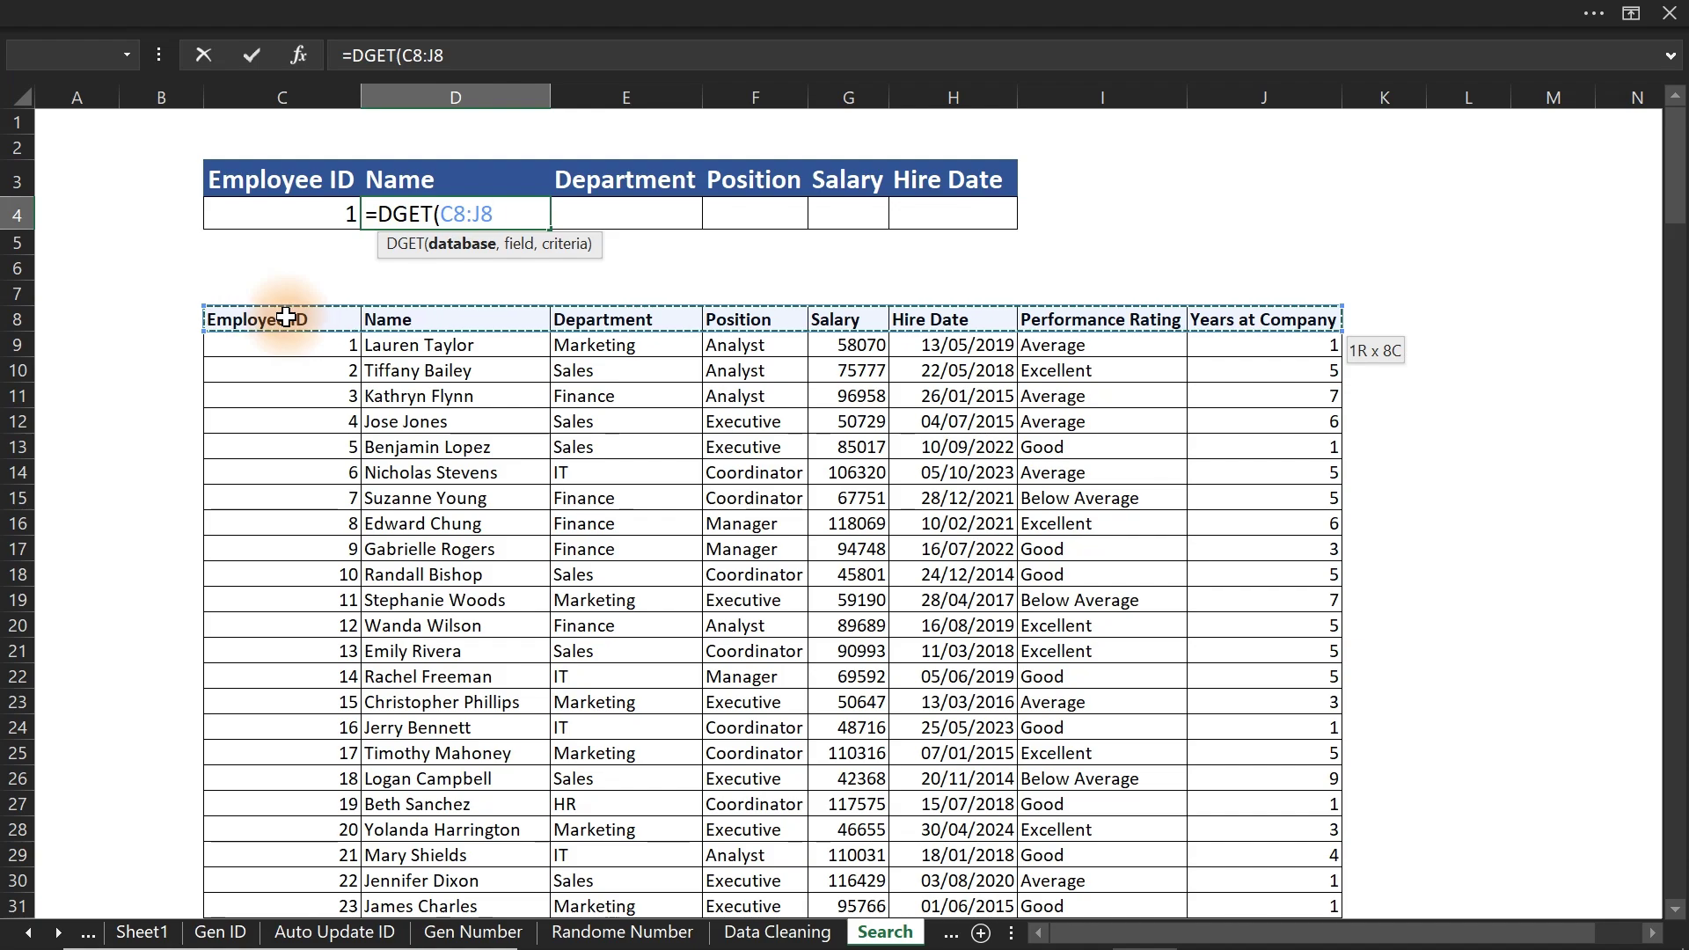
pyautogui.hotkey('ctrl', 'shift', 'Down')
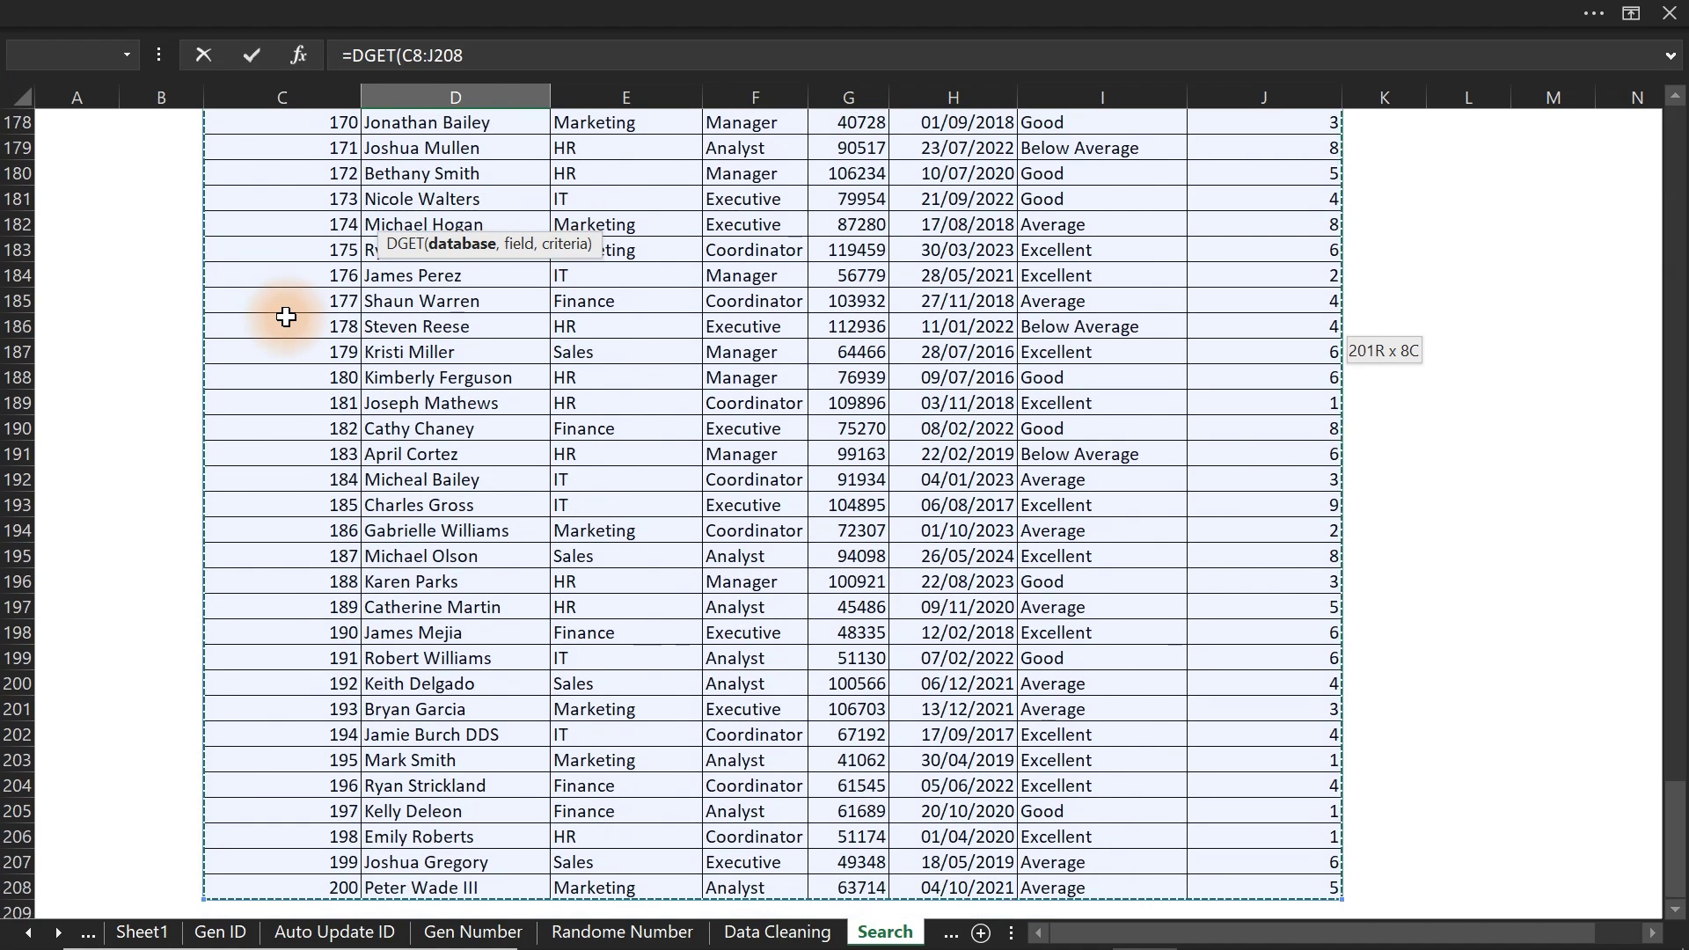
pyautogui.press('F4')
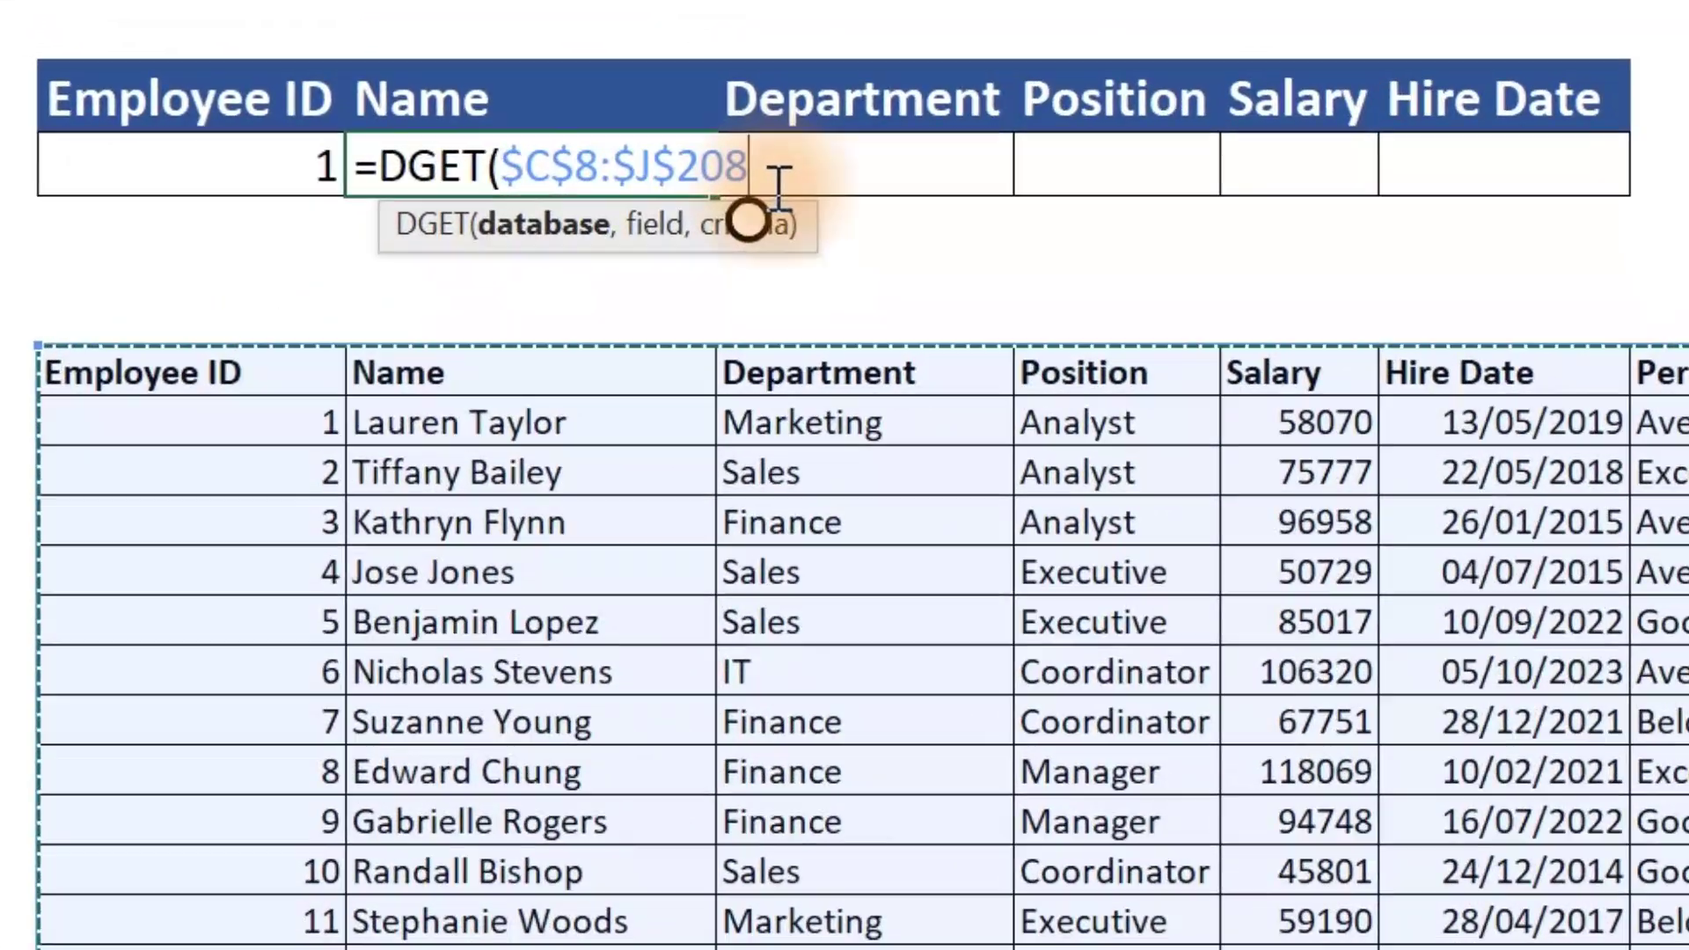
pyautogui.write(',')
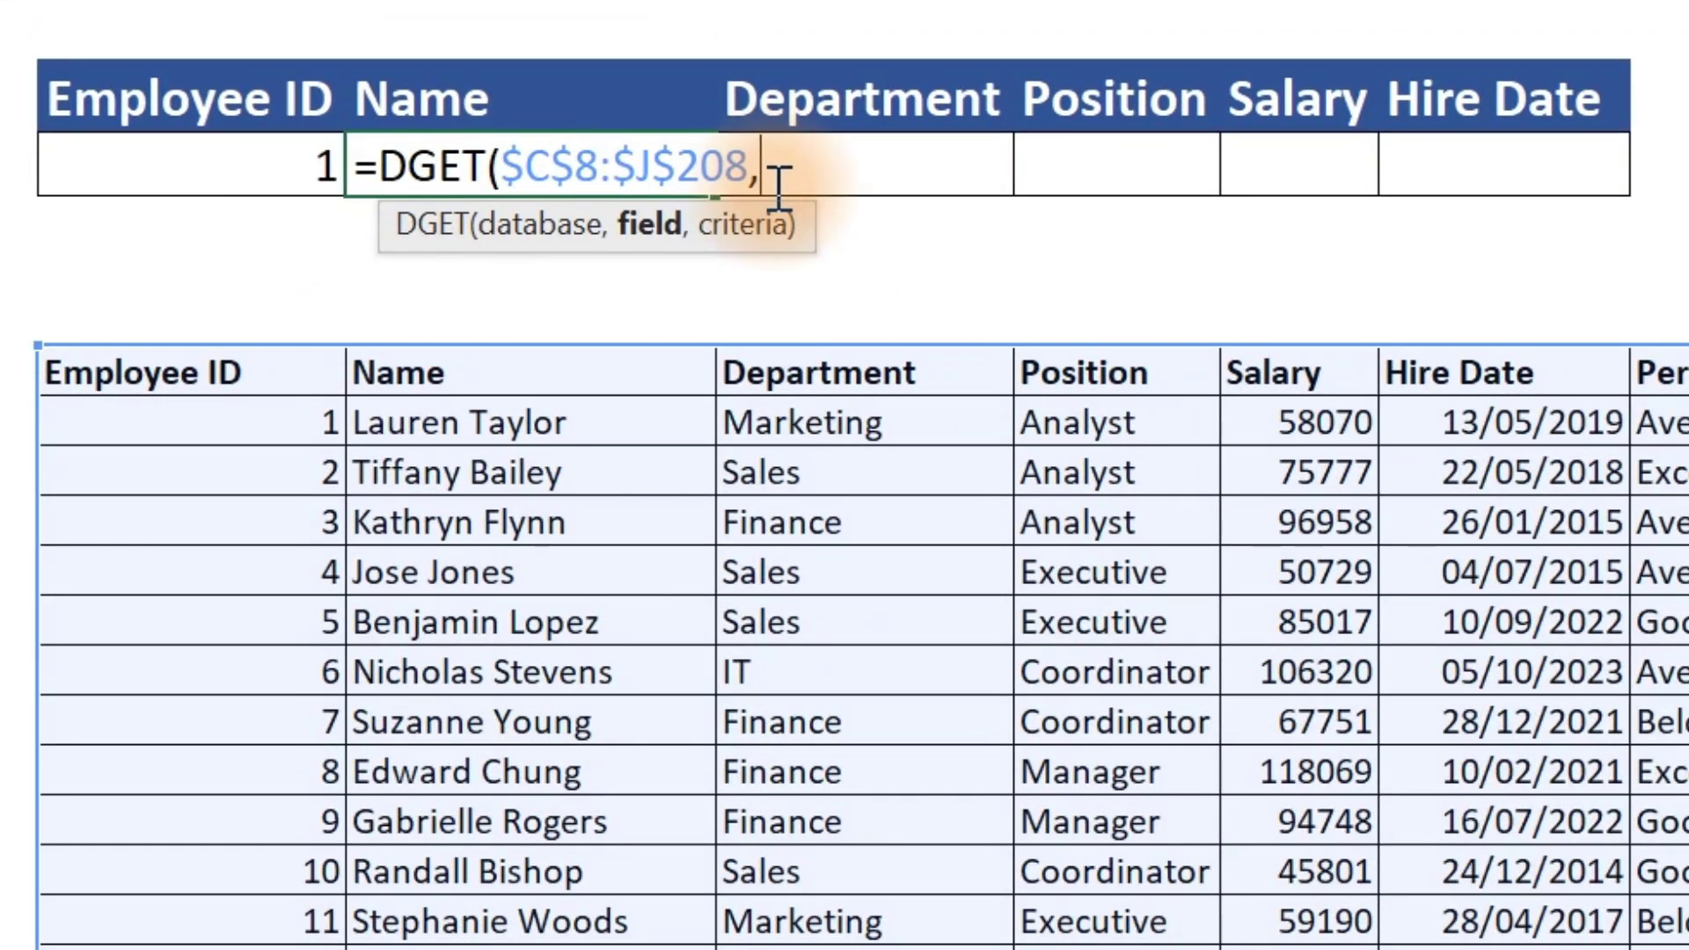
pyautogui.click(483, 107)
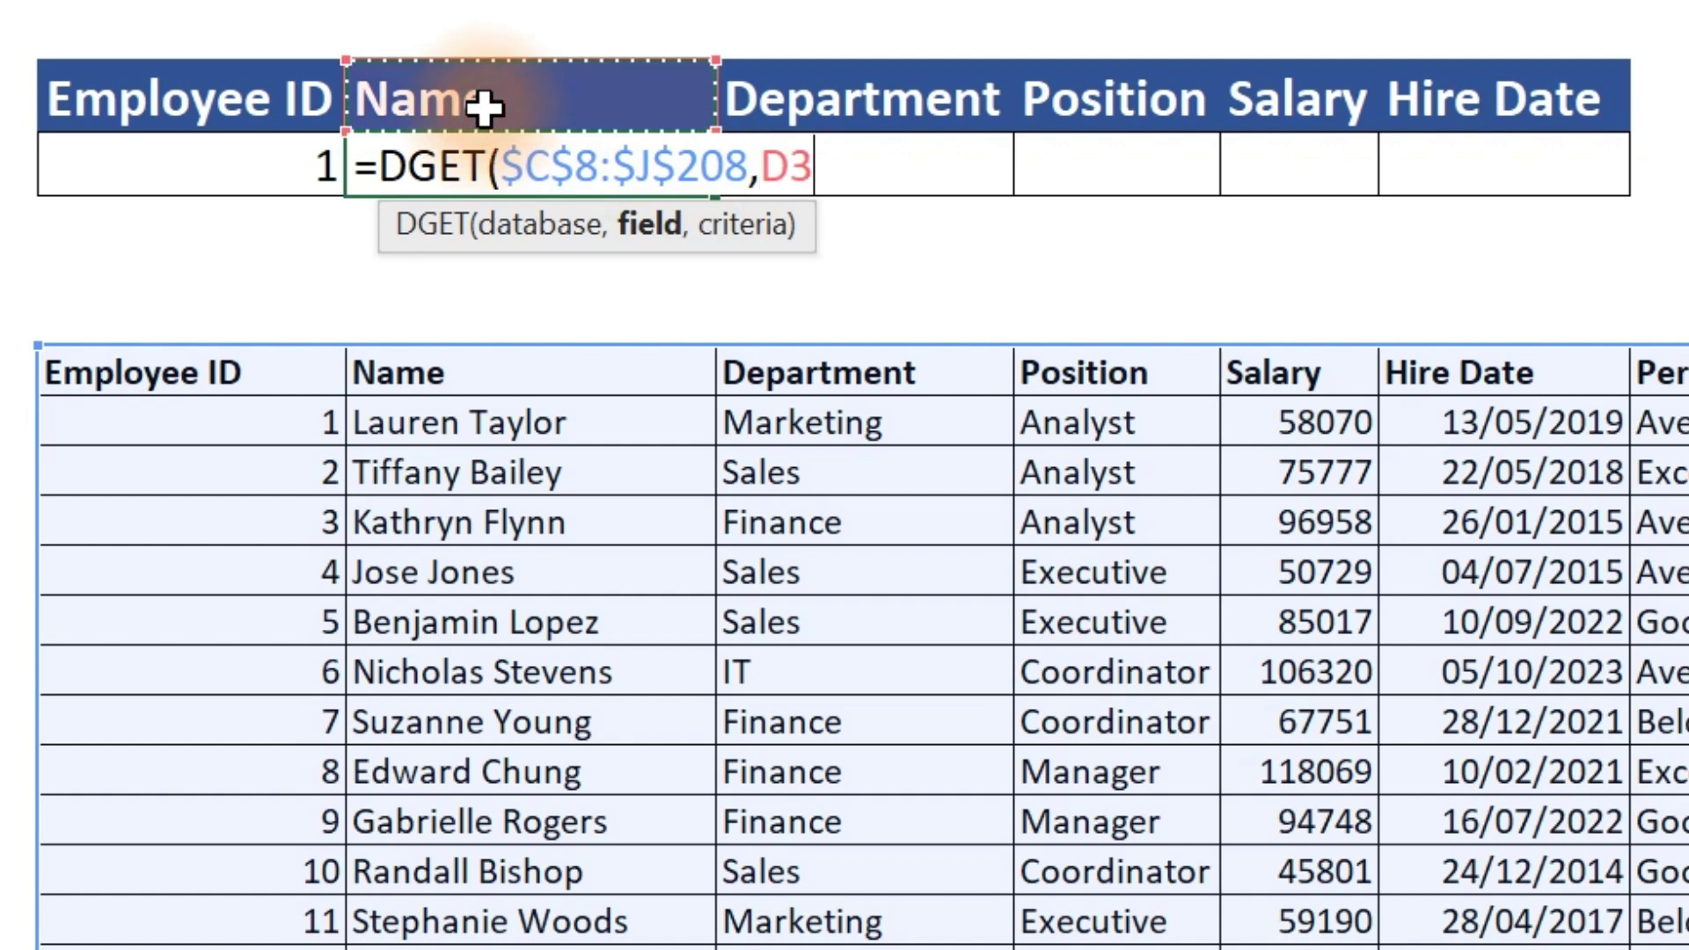
pyautogui.write(',')
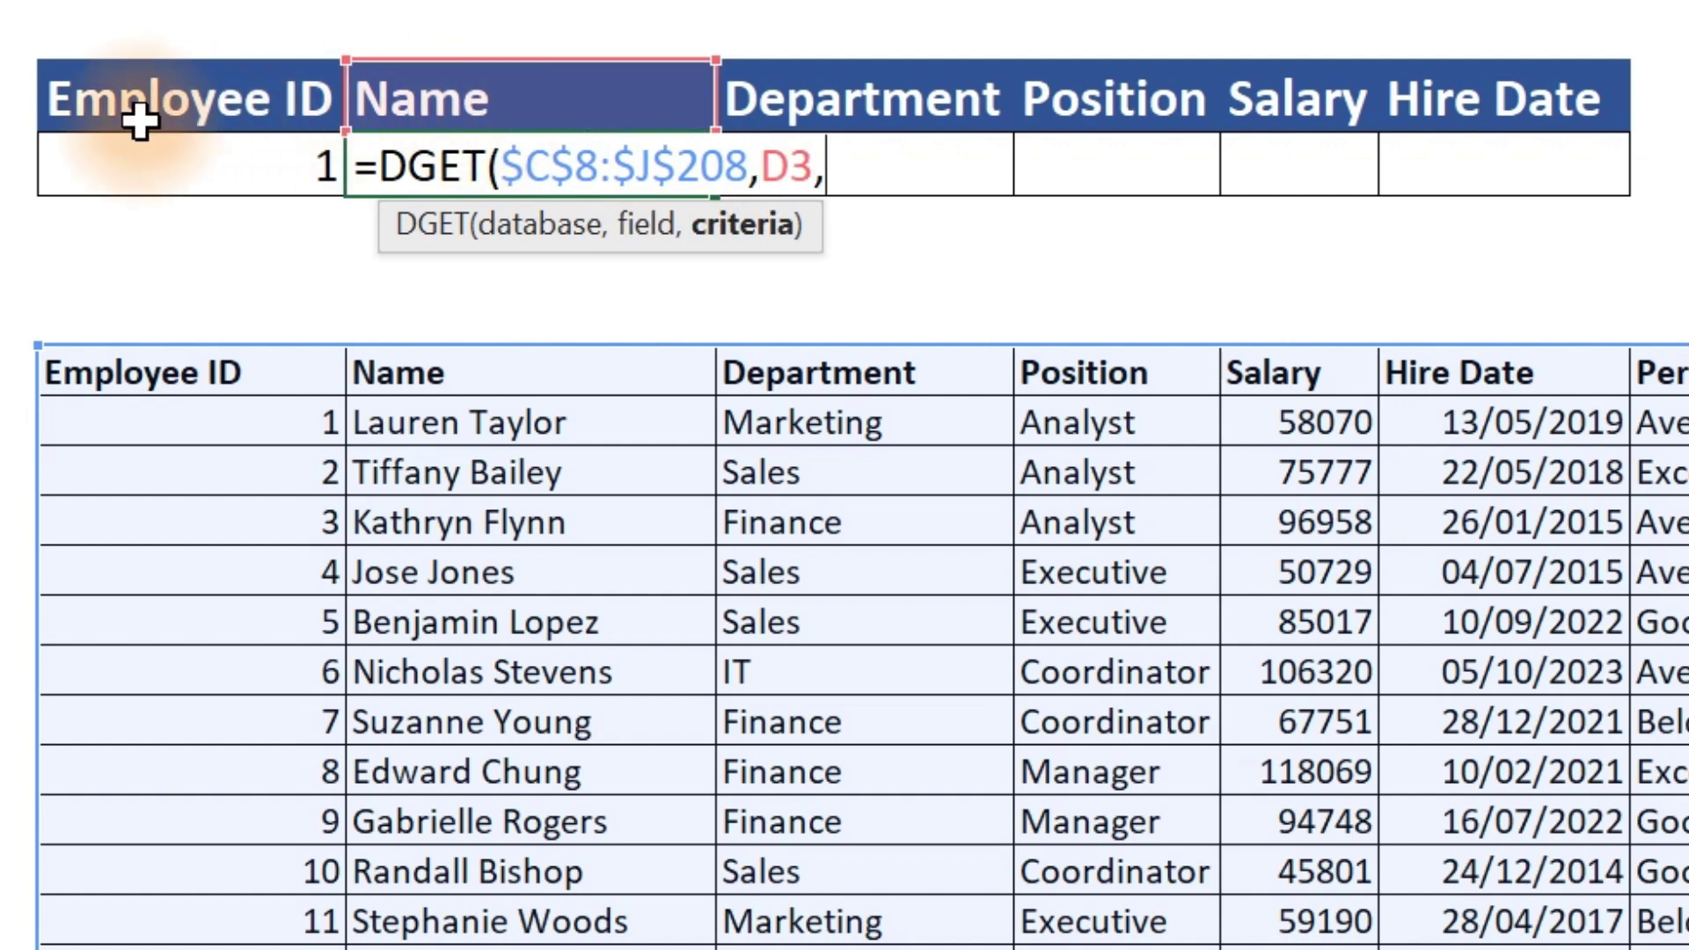
pyautogui.moveTo(156, 85); pyautogui.dragTo(145, 181)
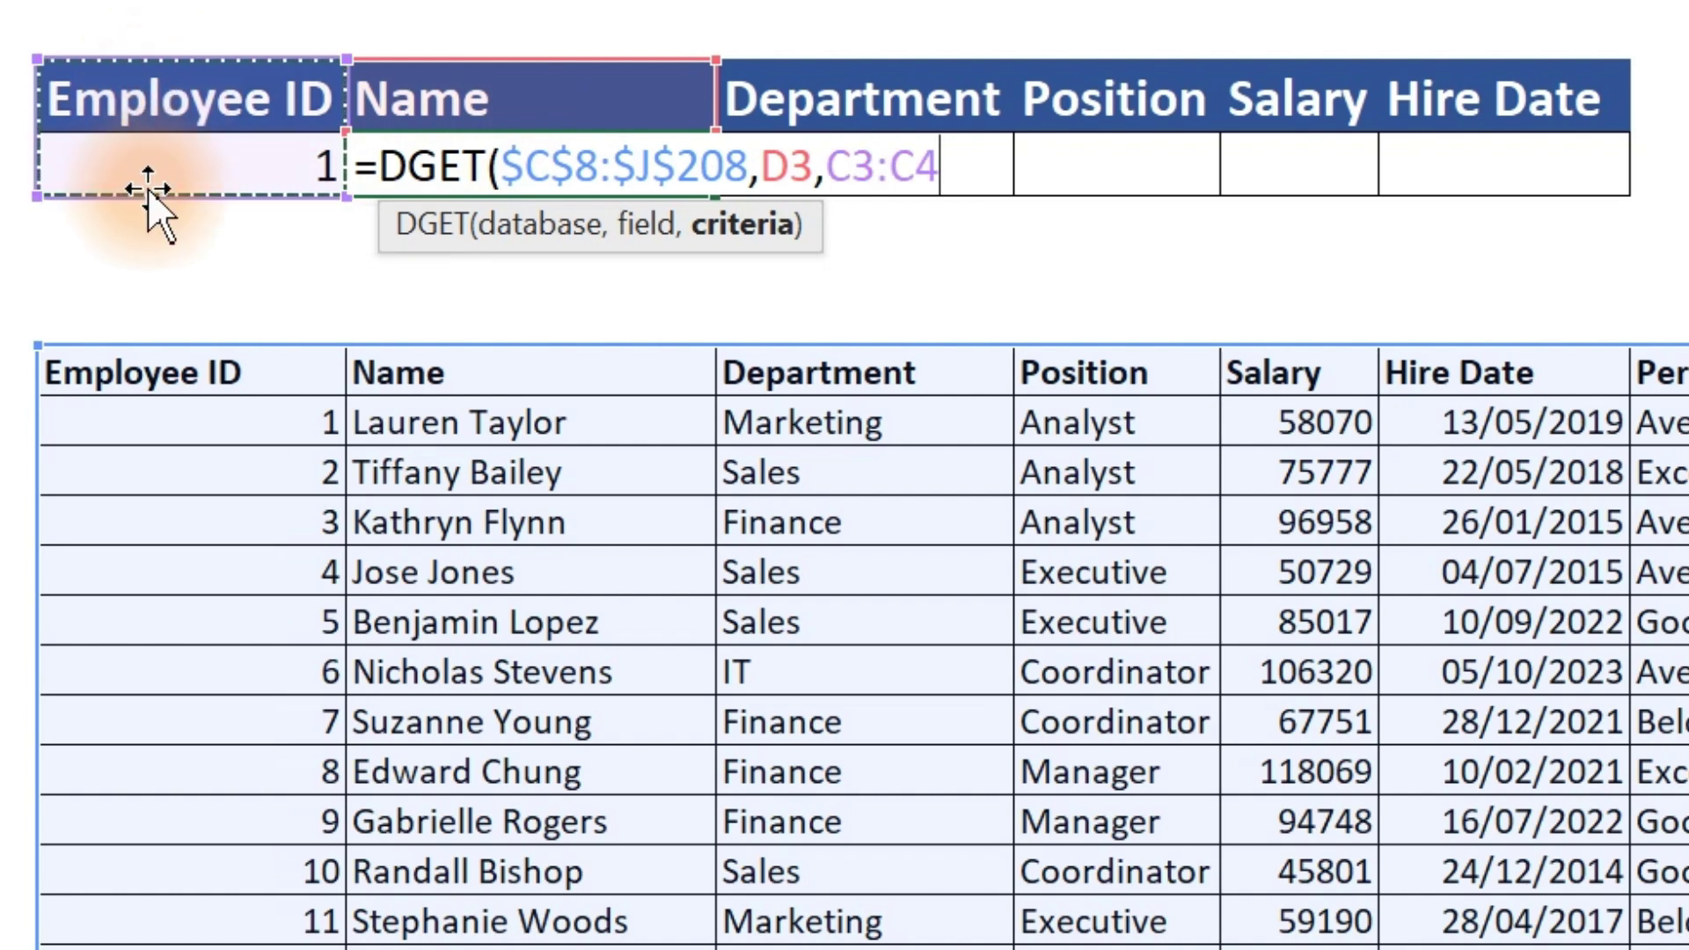
pyautogui.press('F4')
pyautogui.write(')')
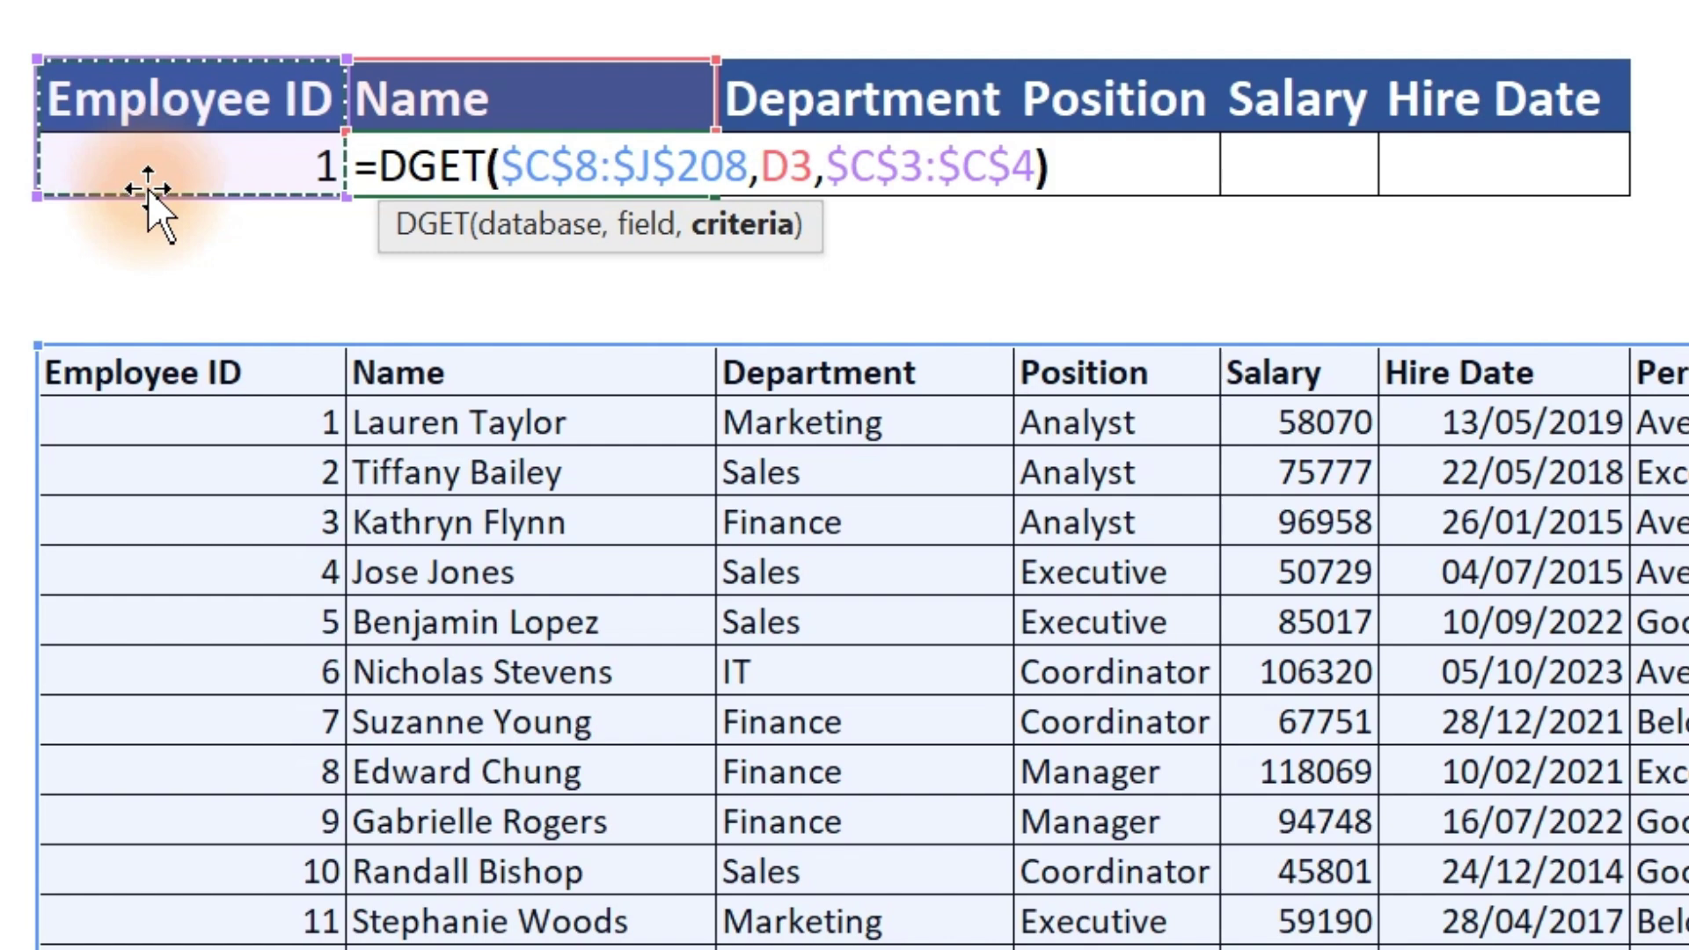
pyautogui.press('Return')
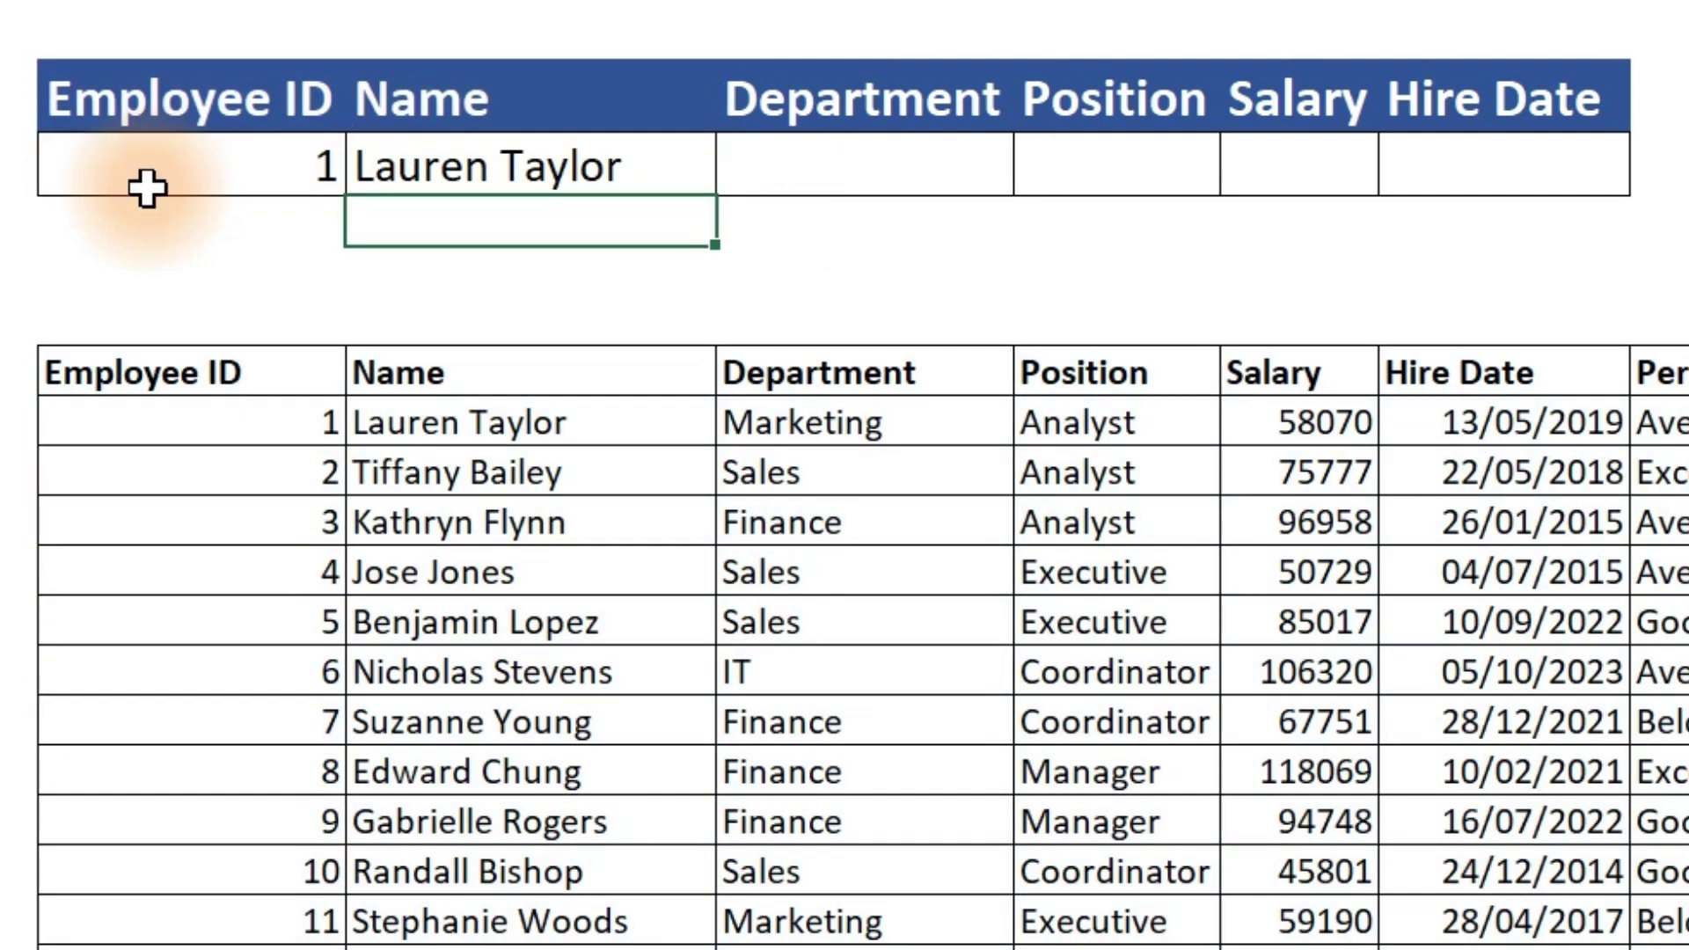
pyautogui.click(500, 161)
pyautogui.click(459, 424)
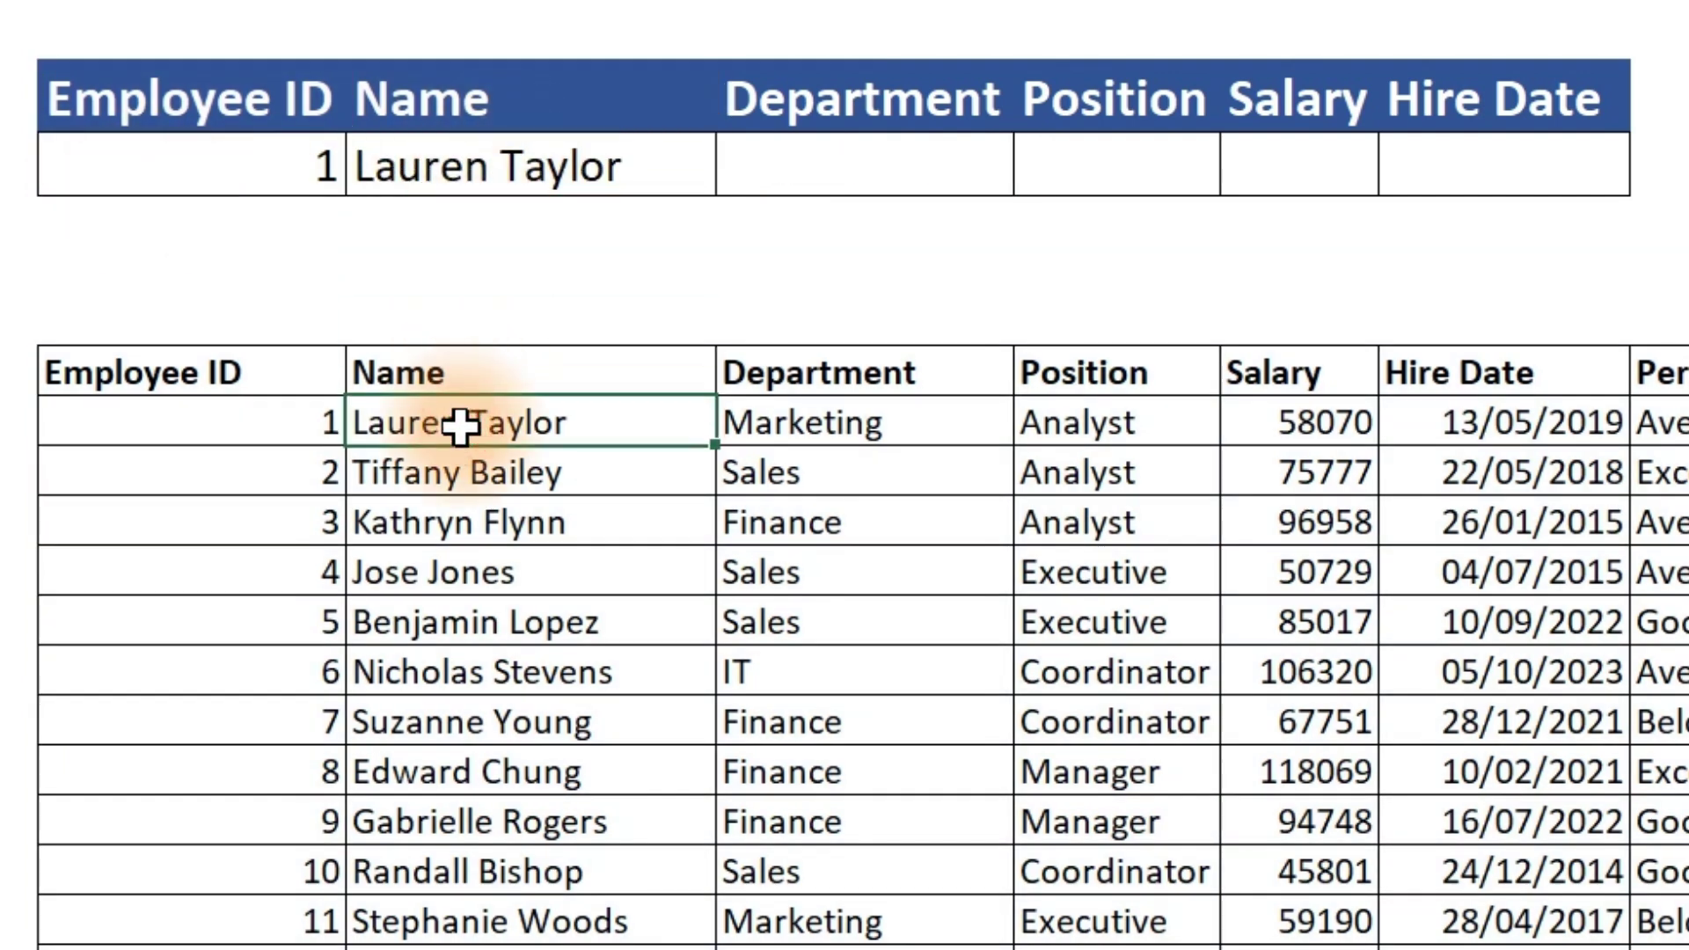
pyautogui.click(661, 167)
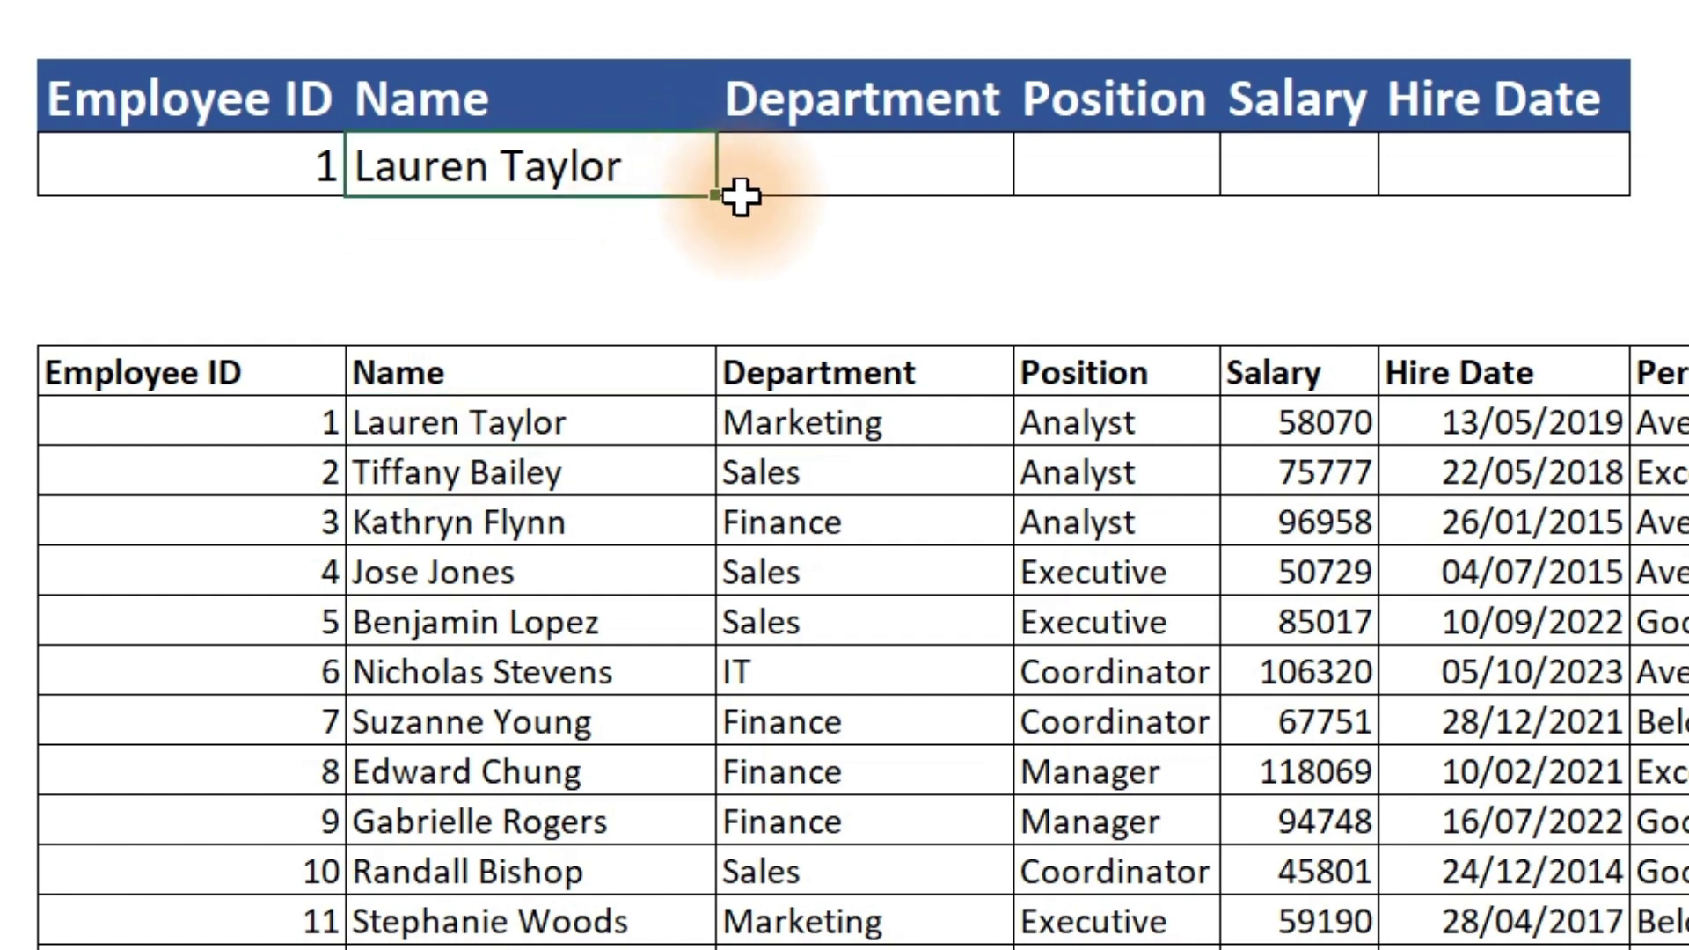
pyautogui.moveTo(718, 197); pyautogui.dragTo(1606, 169)
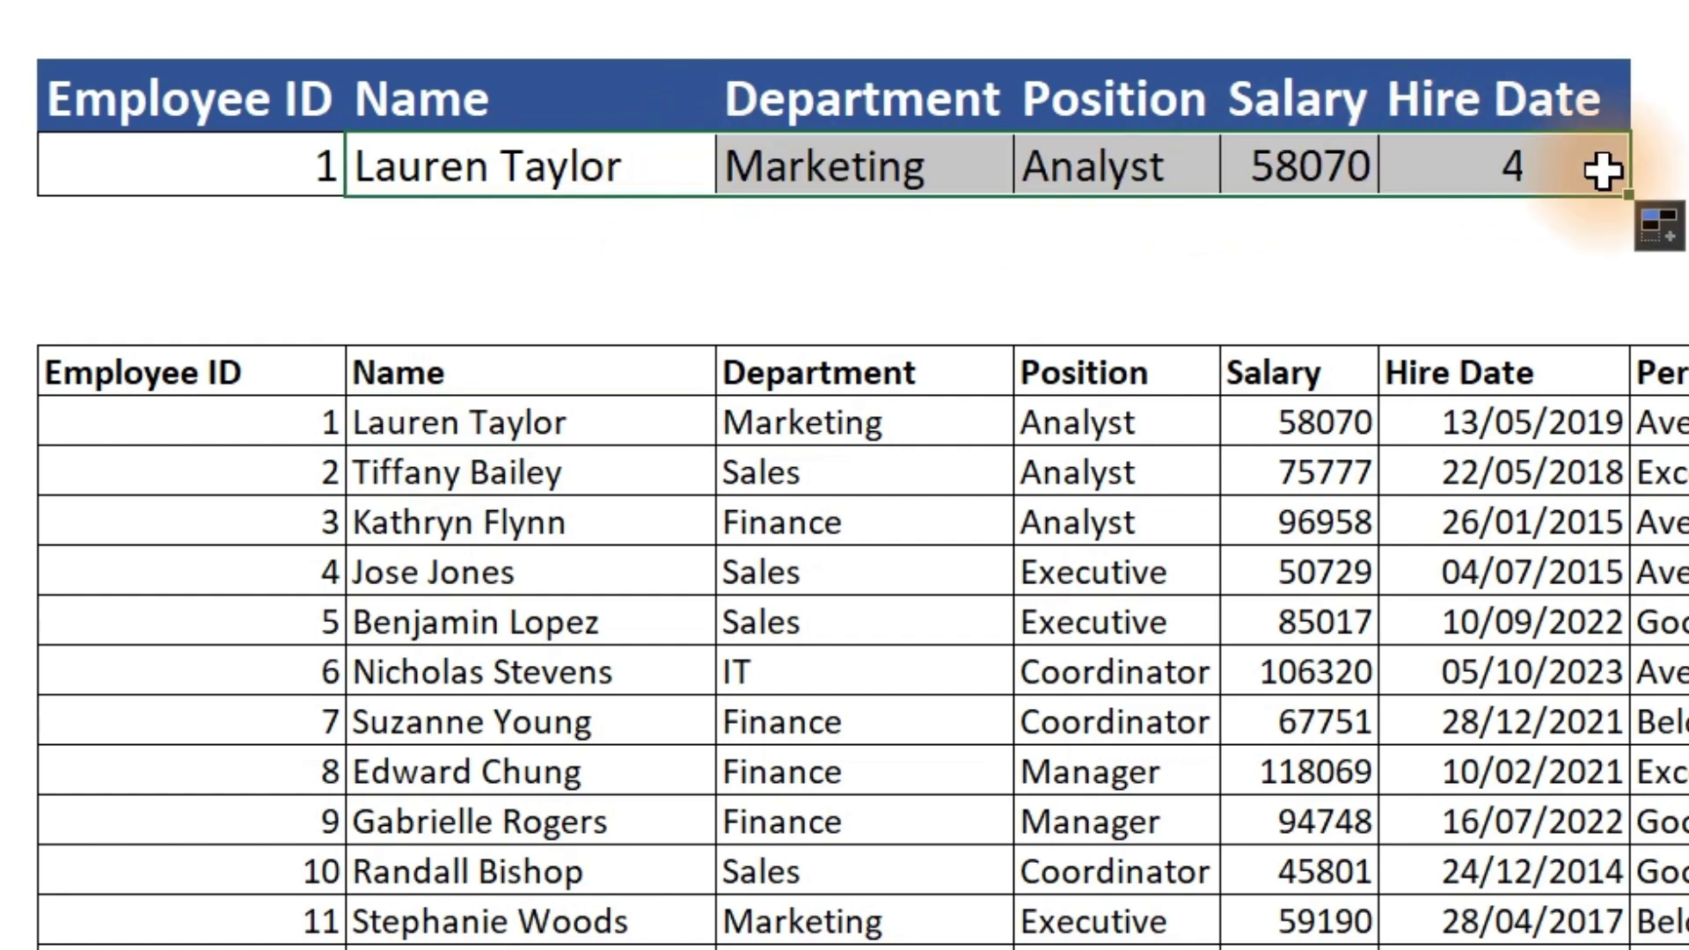
# Format the looked-up Hire Date as Short Date
pyautogui.click(977, 4)
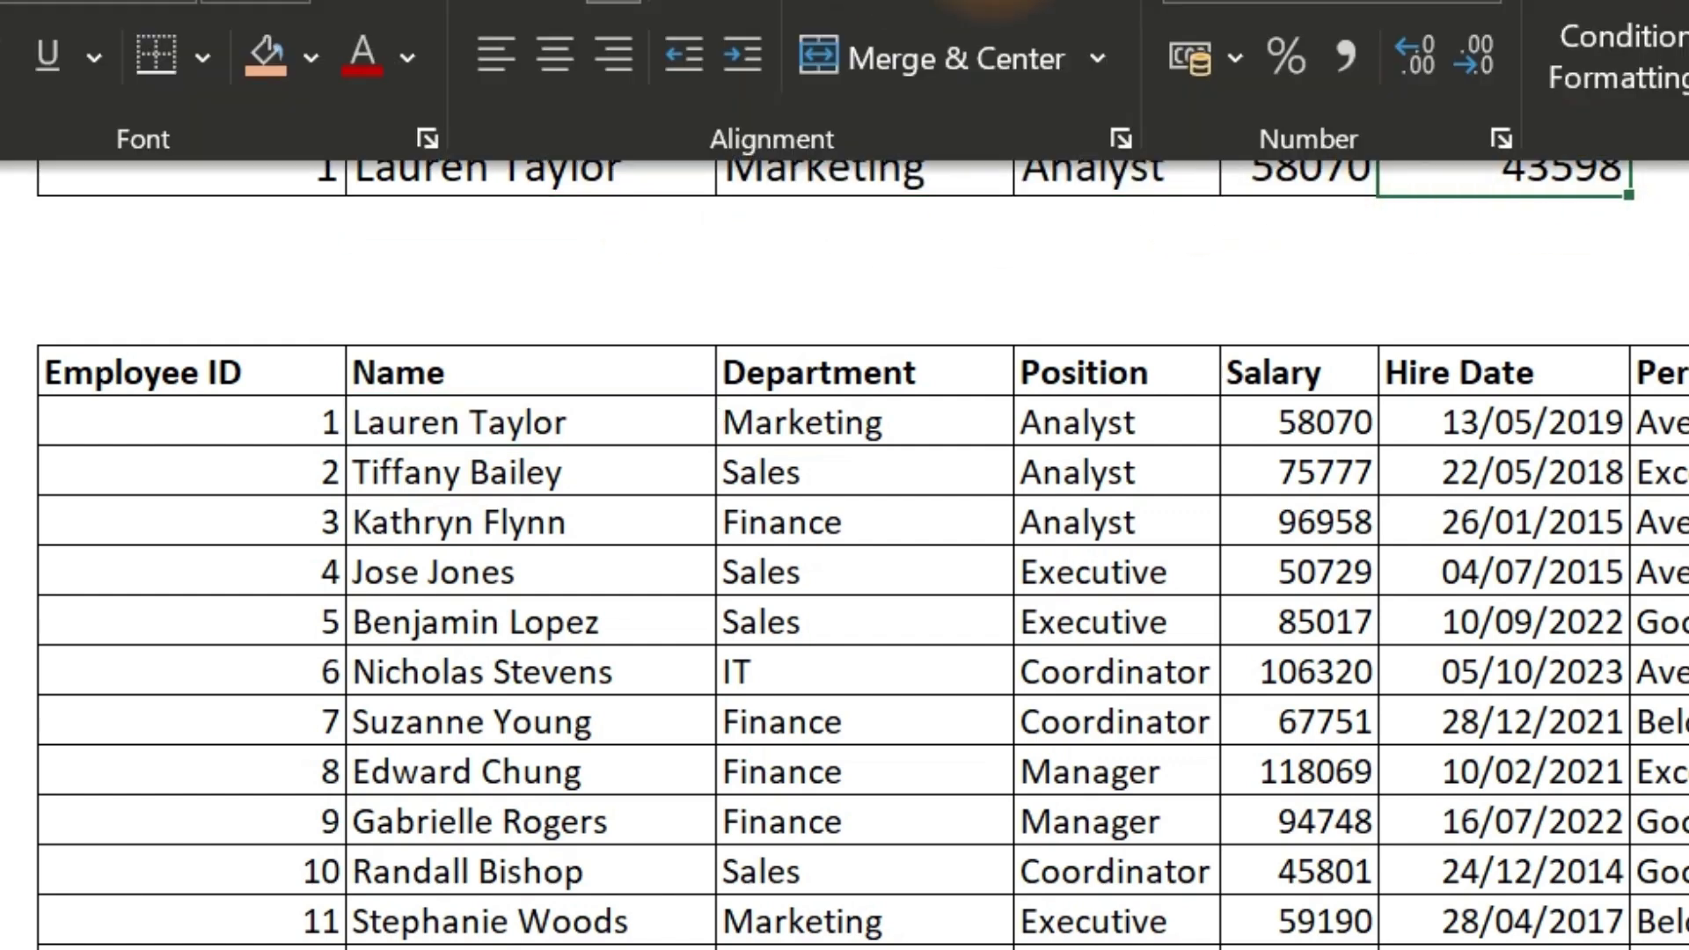
pyautogui.click(1490, 11)
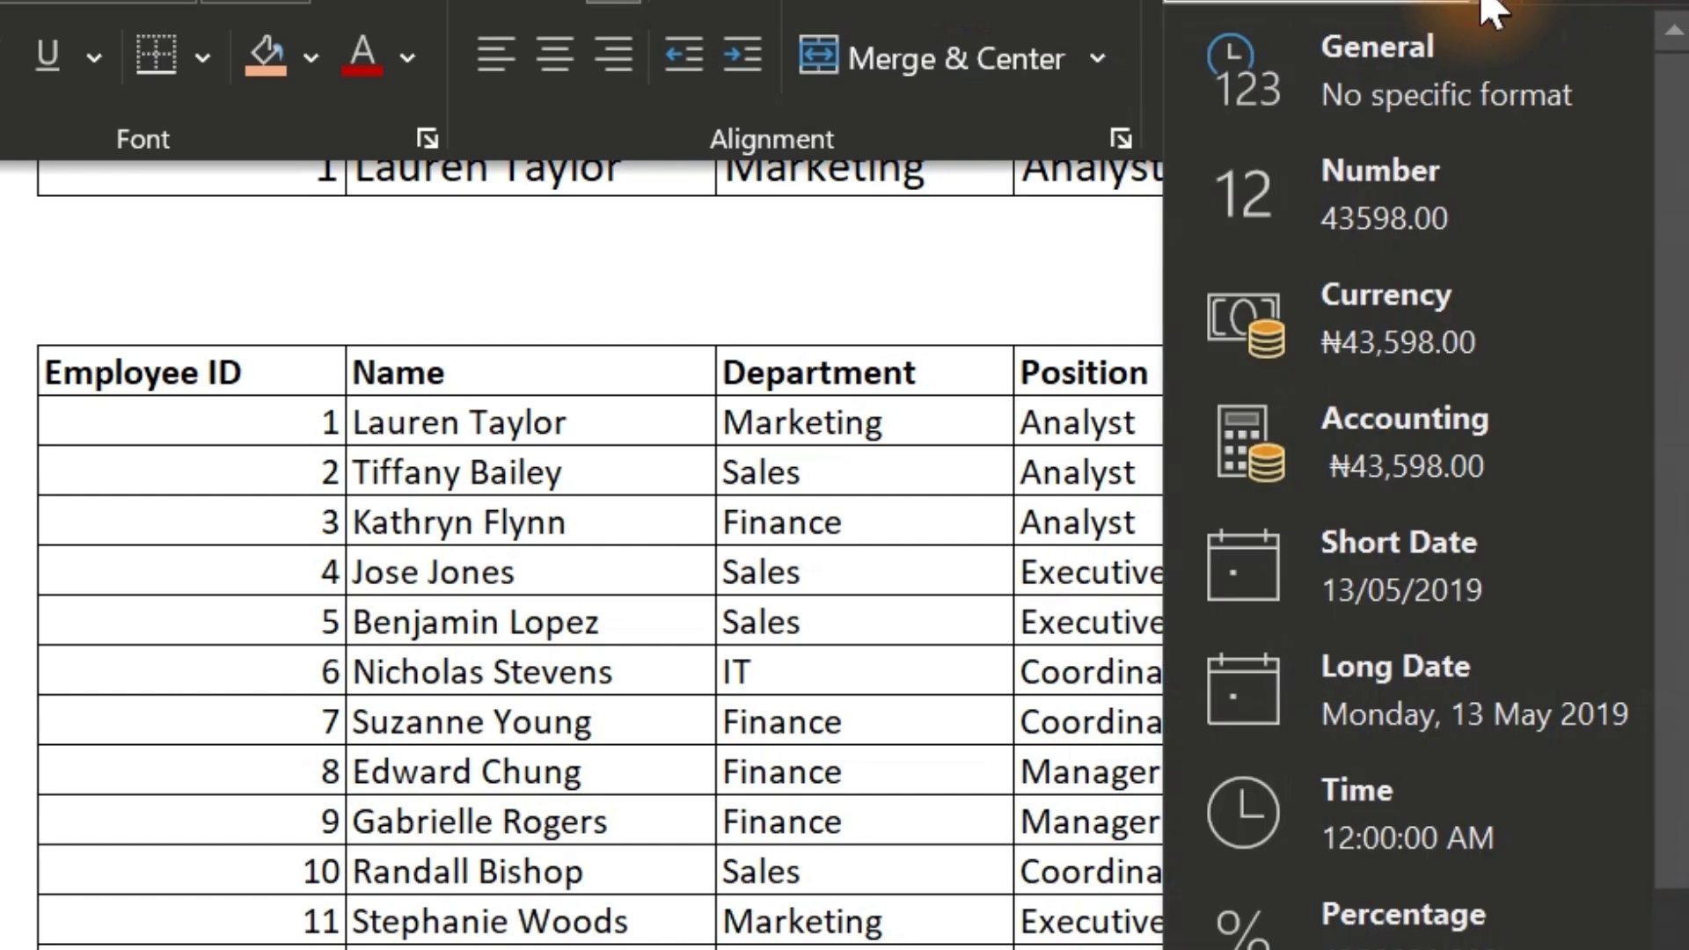
pyautogui.click(1393, 568)
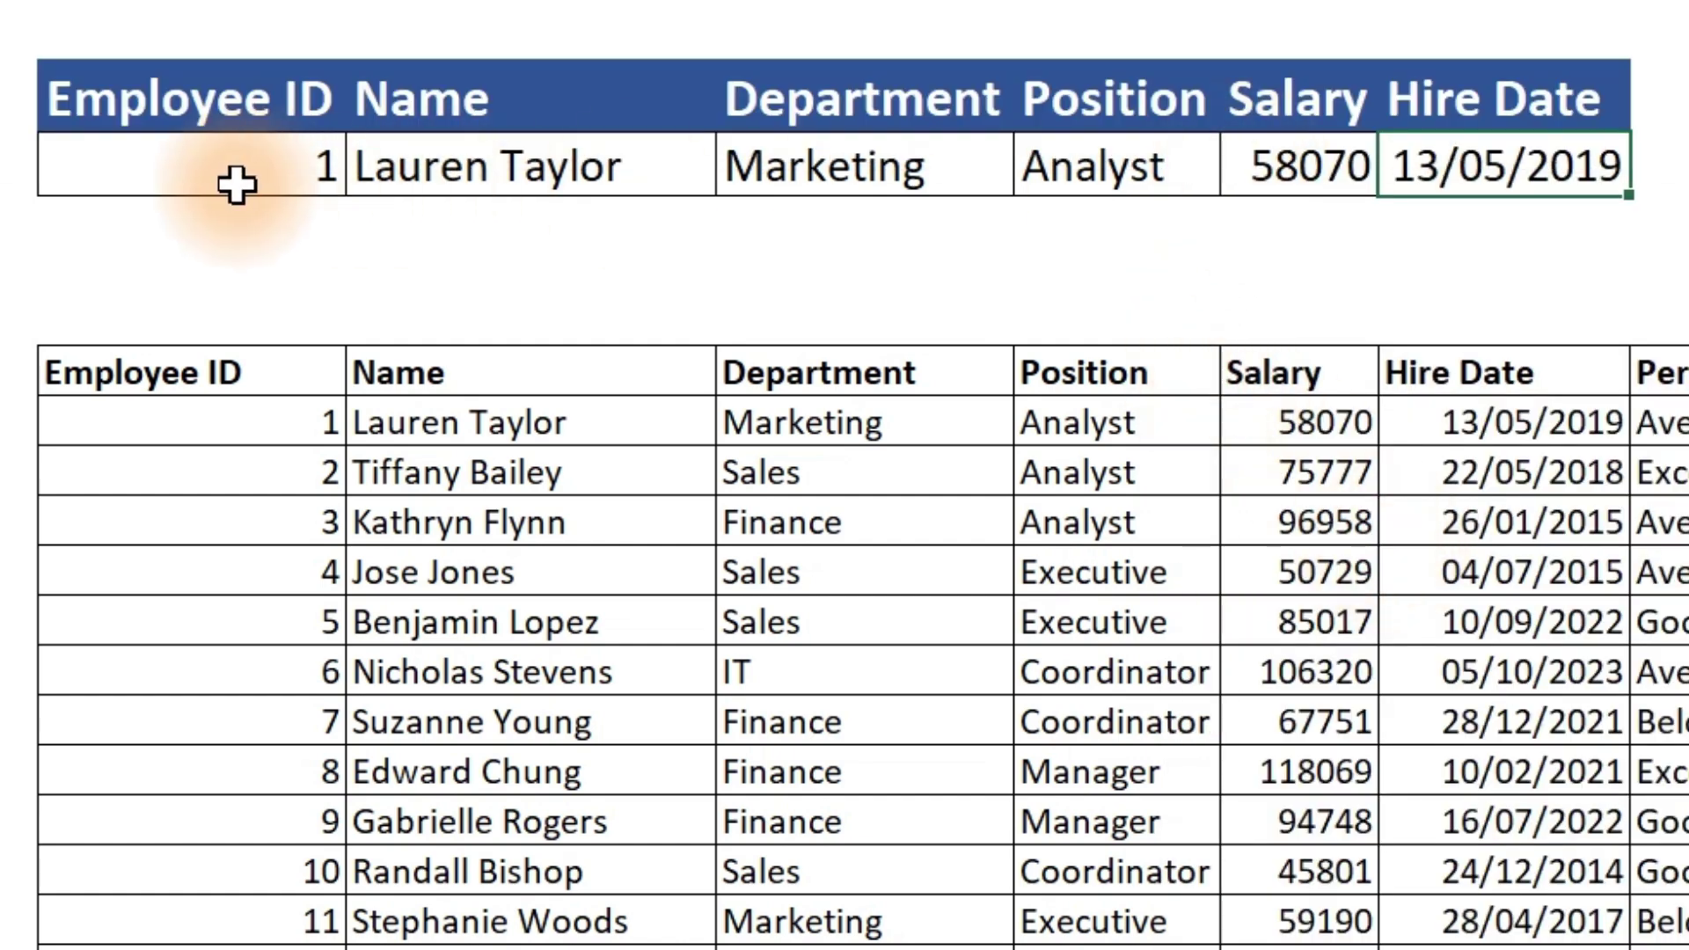
# Look up employee ID 6 and select its row in the data table for comparison
pyautogui.click(235, 170)
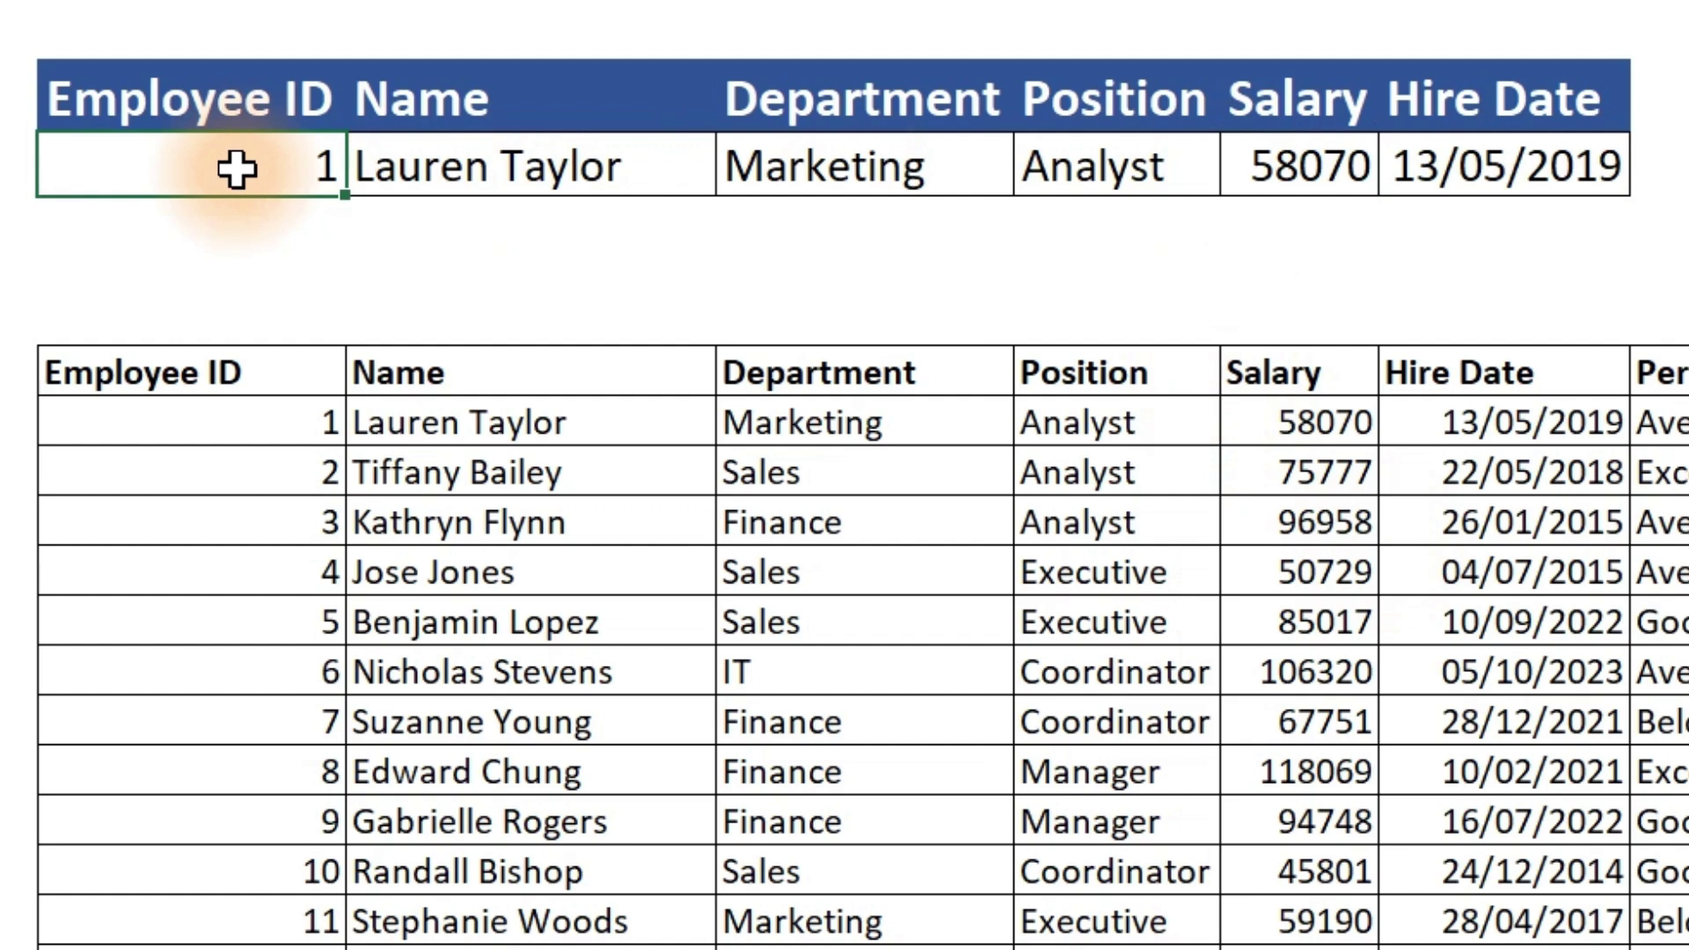
pyautogui.write('6')
pyautogui.press('Return')
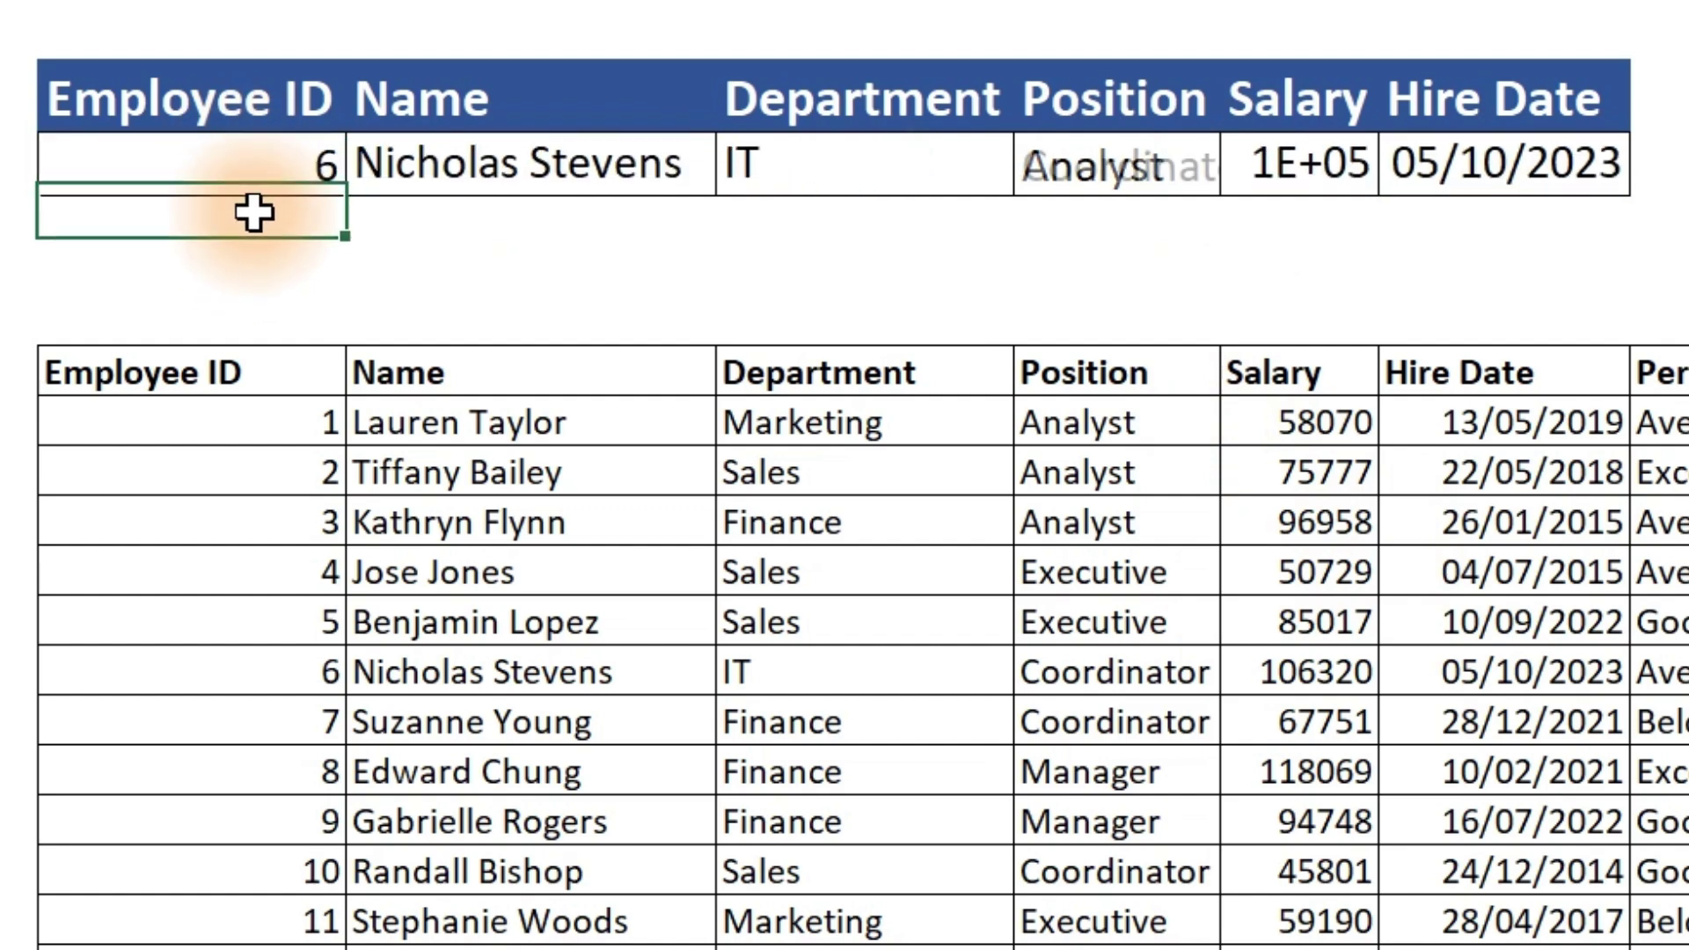
pyautogui.moveTo(403, 672); pyautogui.dragTo(1685, 673)
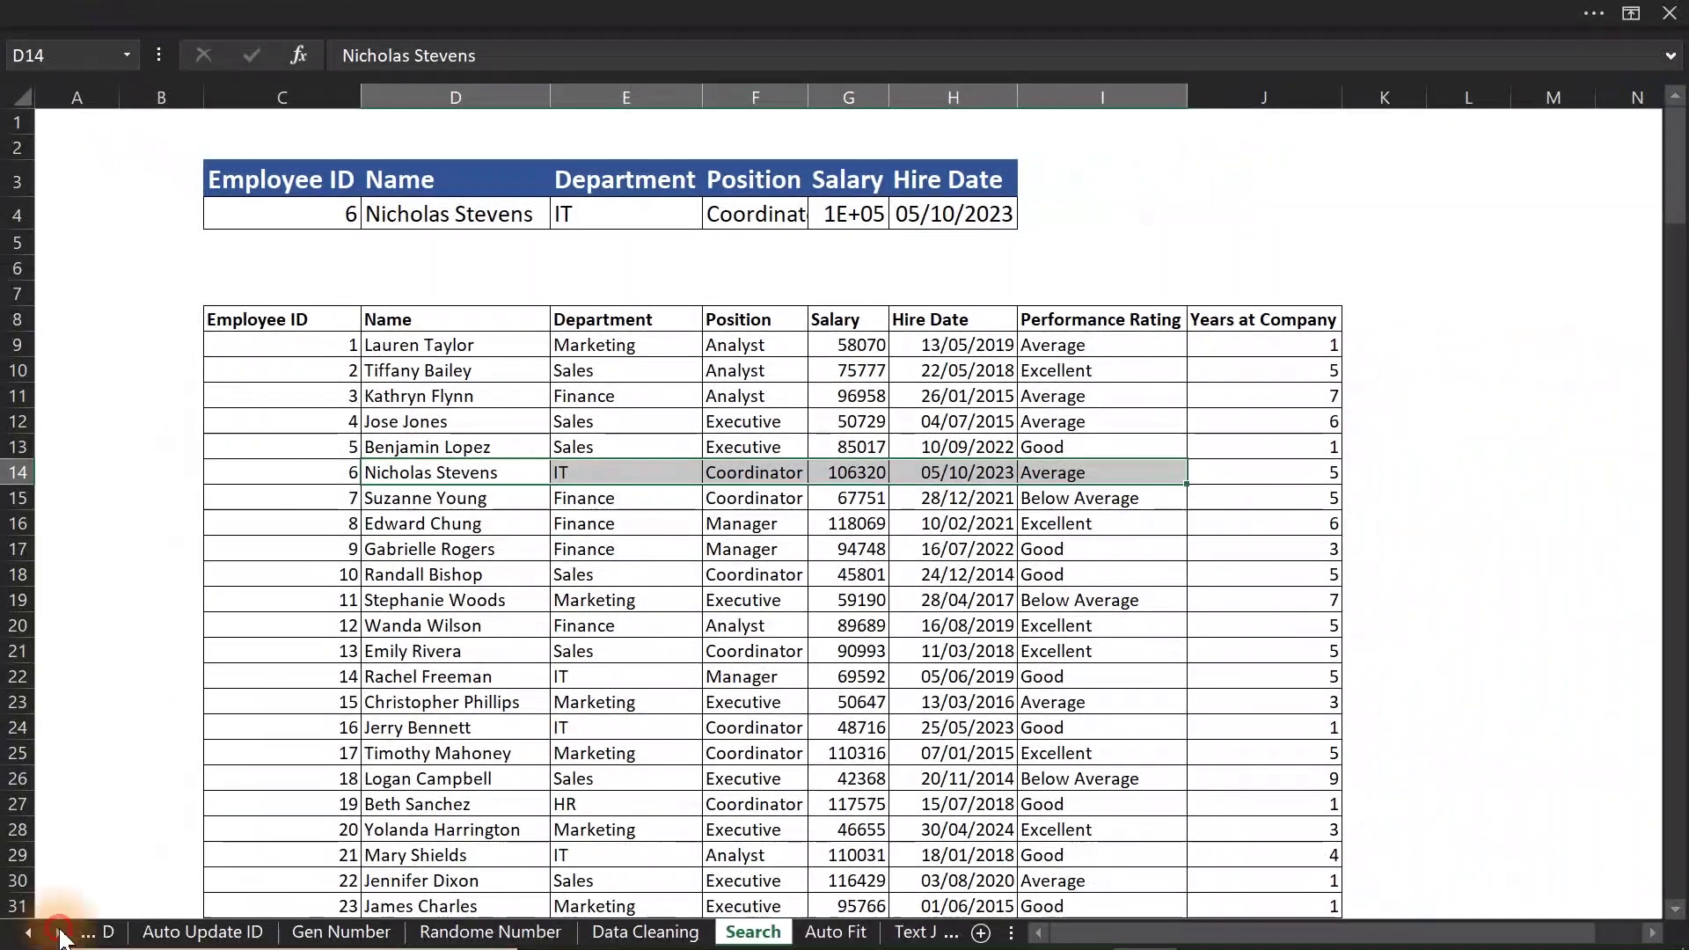
pyautogui.click(59, 934)
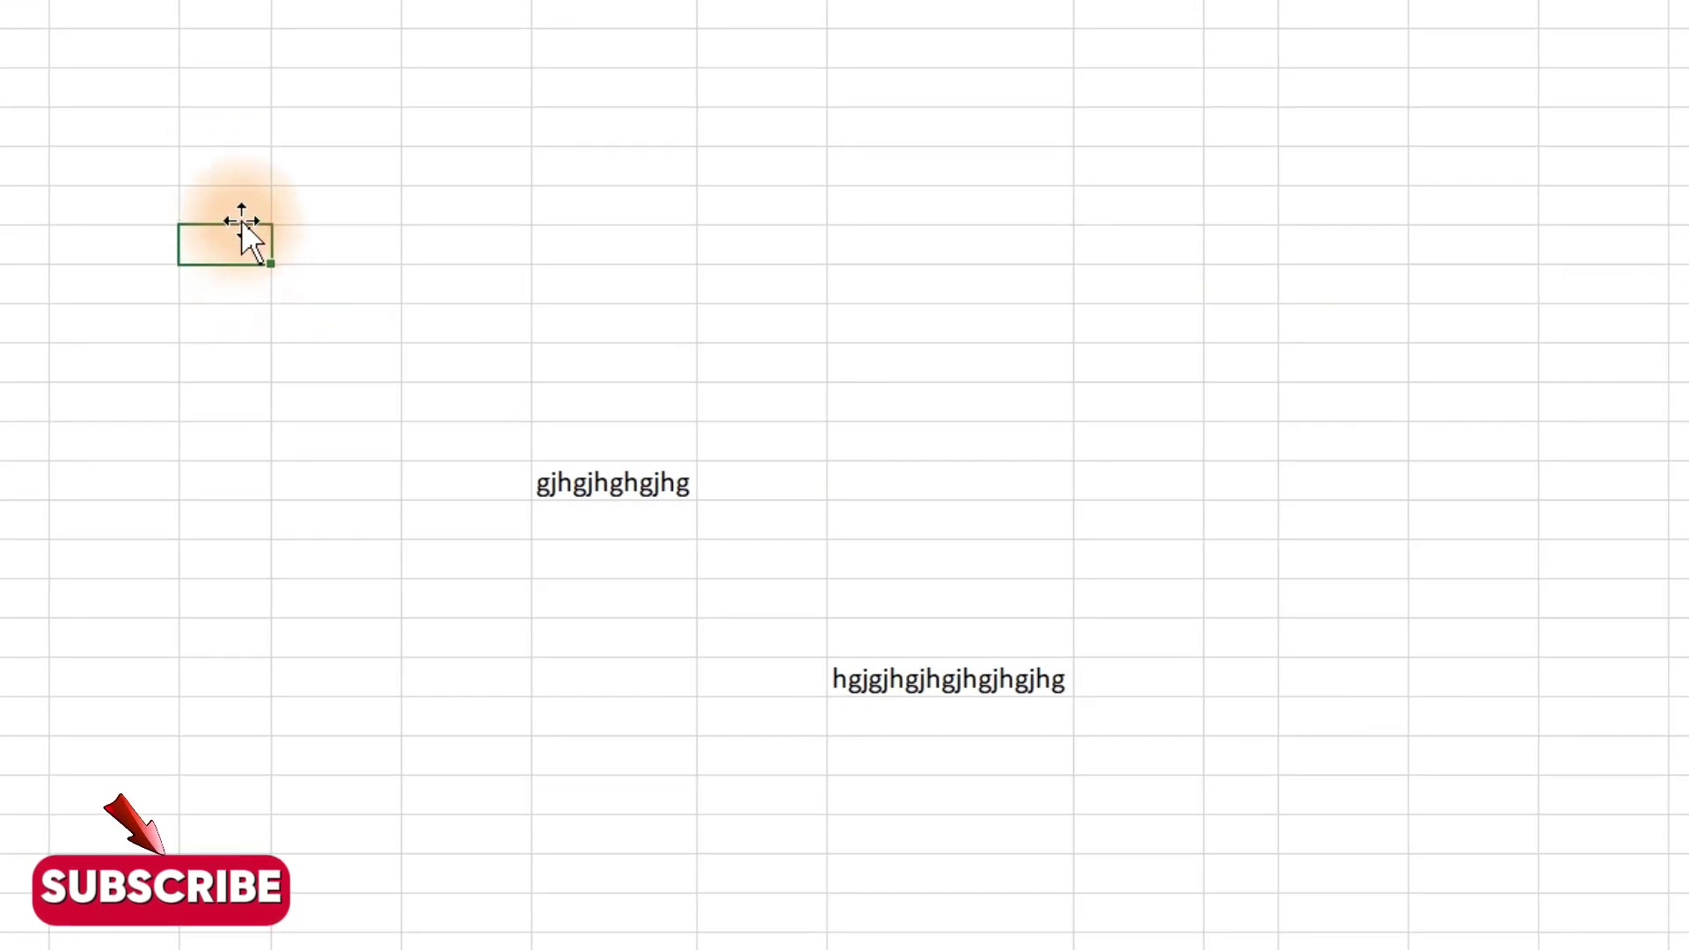
# Type the filler string dkfjskdjfklsjdfklsjdlkfjssdkfjsdkljfklsdj into a Sheet3 cell
pyautogui.write('dkfjskdjfklsjdfklsjdlkfjssdkfjsdkljfklsdj')
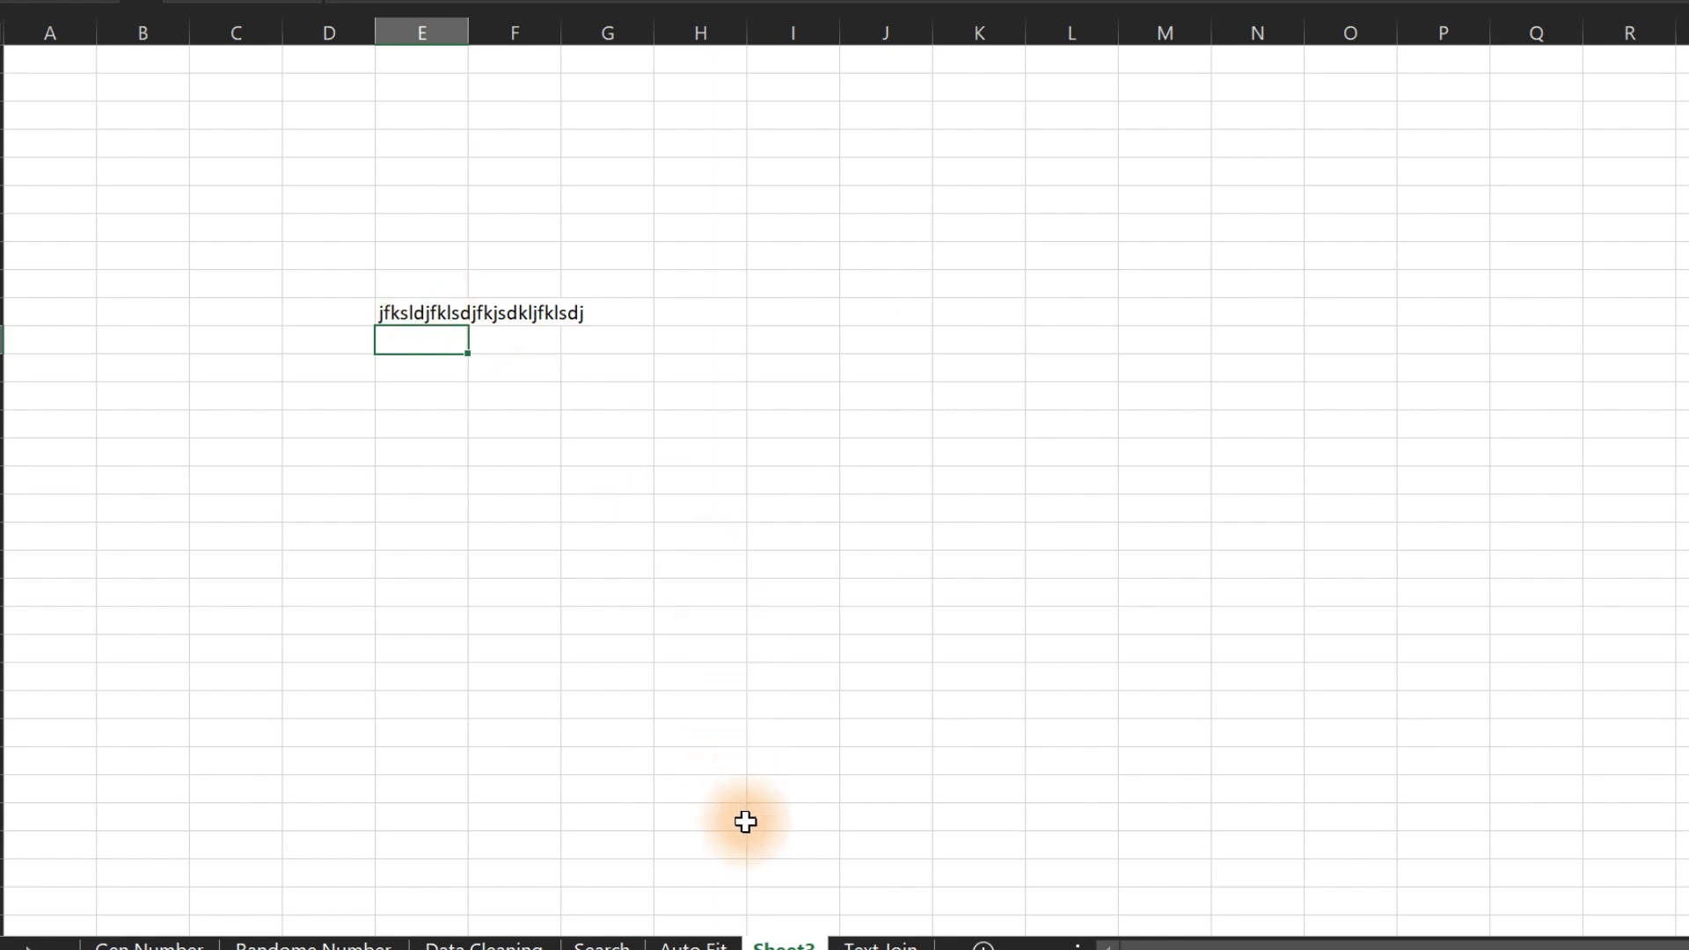
# Open Sheet3's code module and insert a Worksheet SelectionChange handler
pyautogui.rightClick(783, 944)
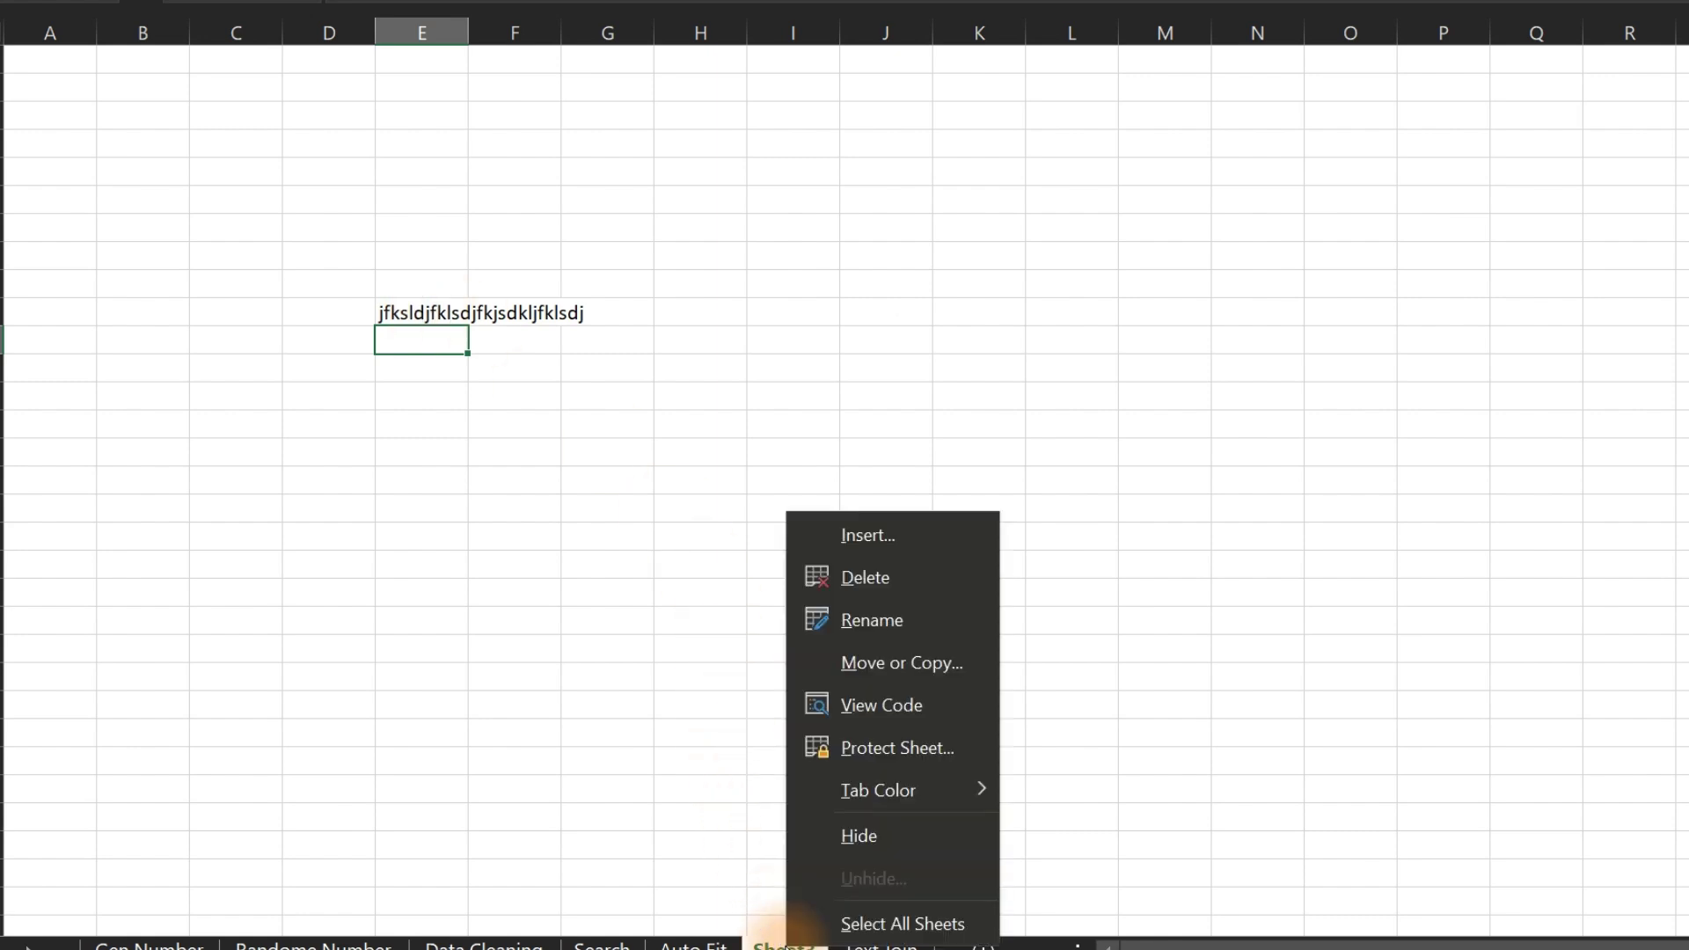
pyautogui.click(887, 715)
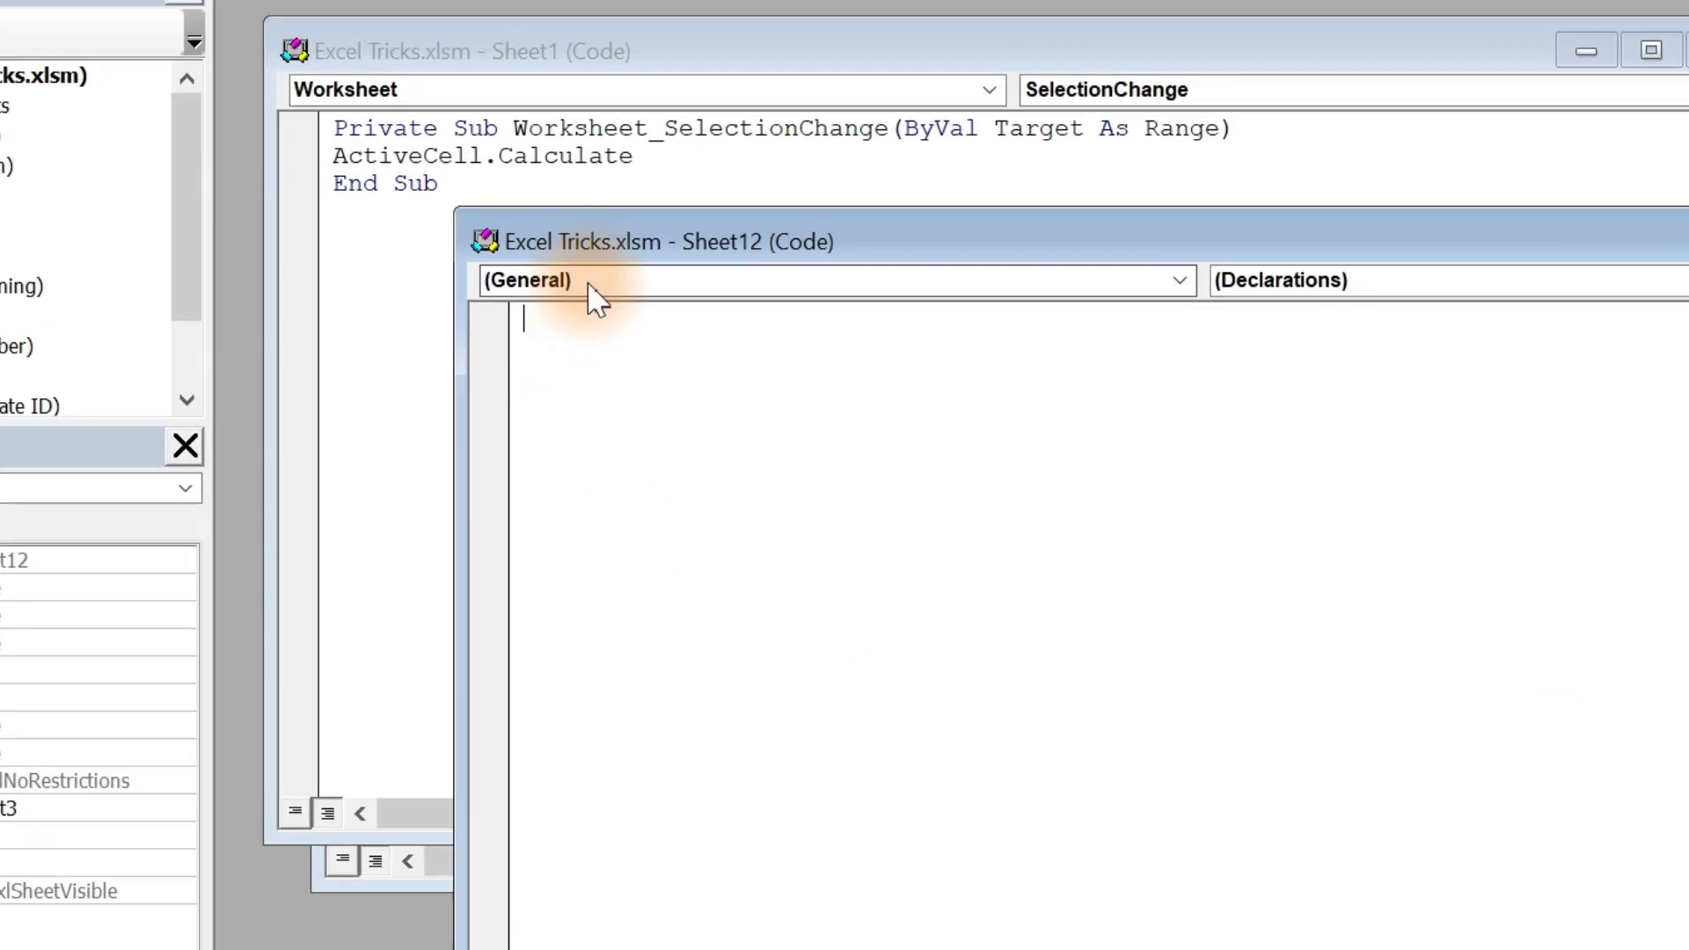
pyautogui.click(670, 274)
pyautogui.click(567, 283)
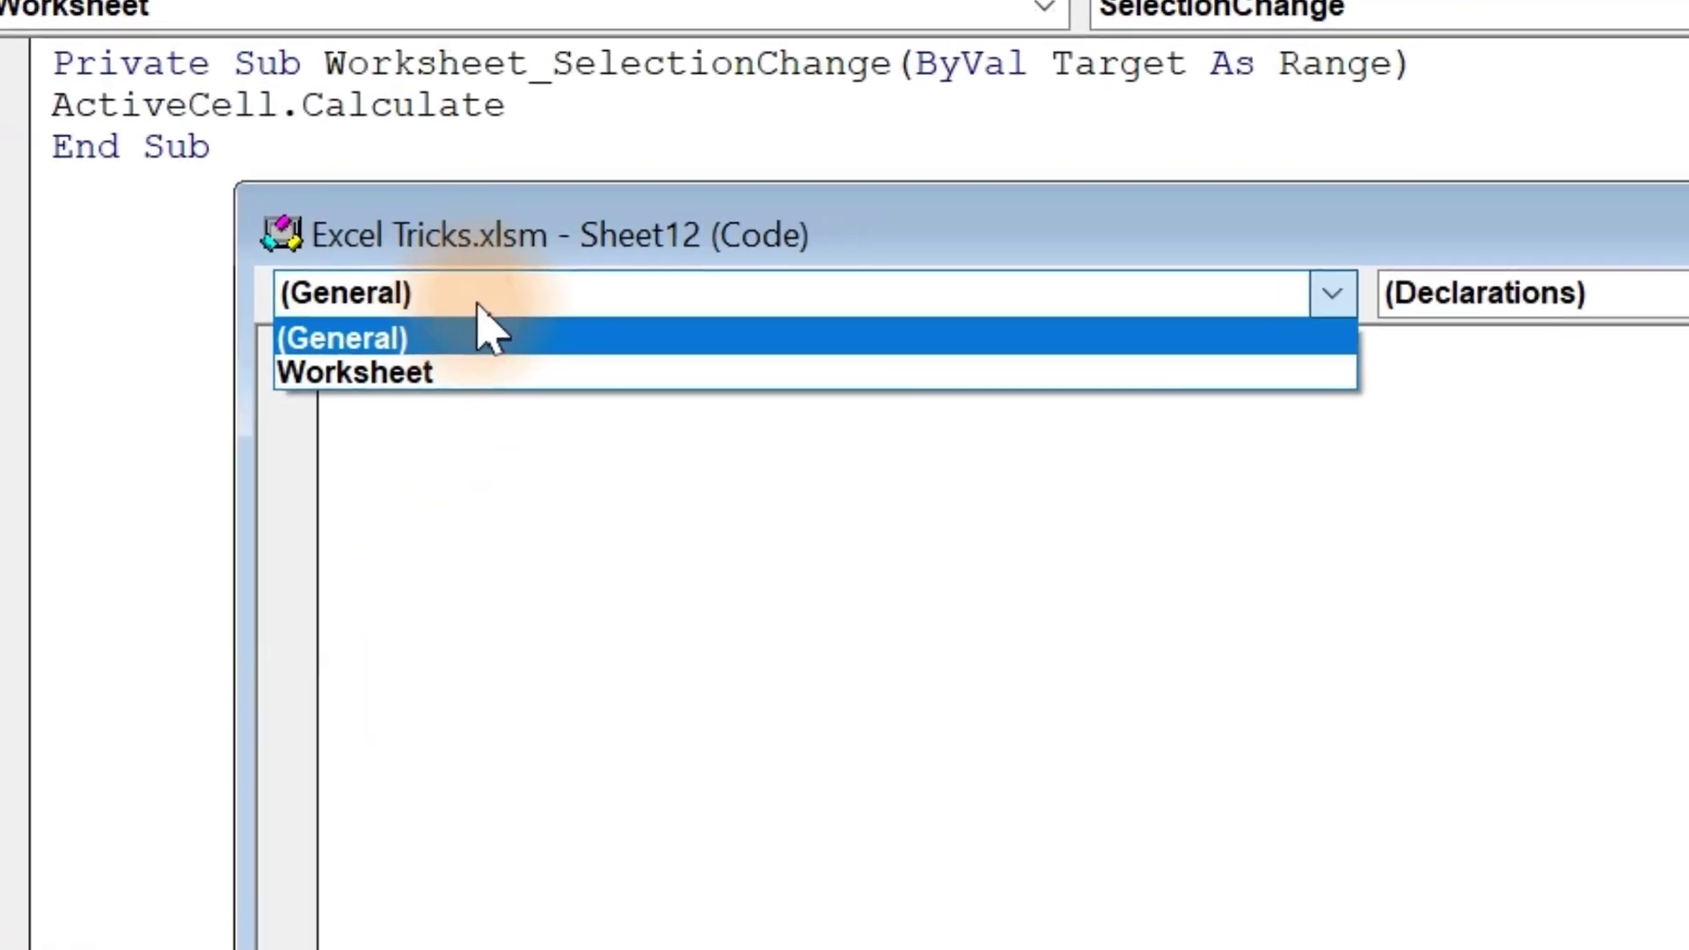
pyautogui.click(476, 312)
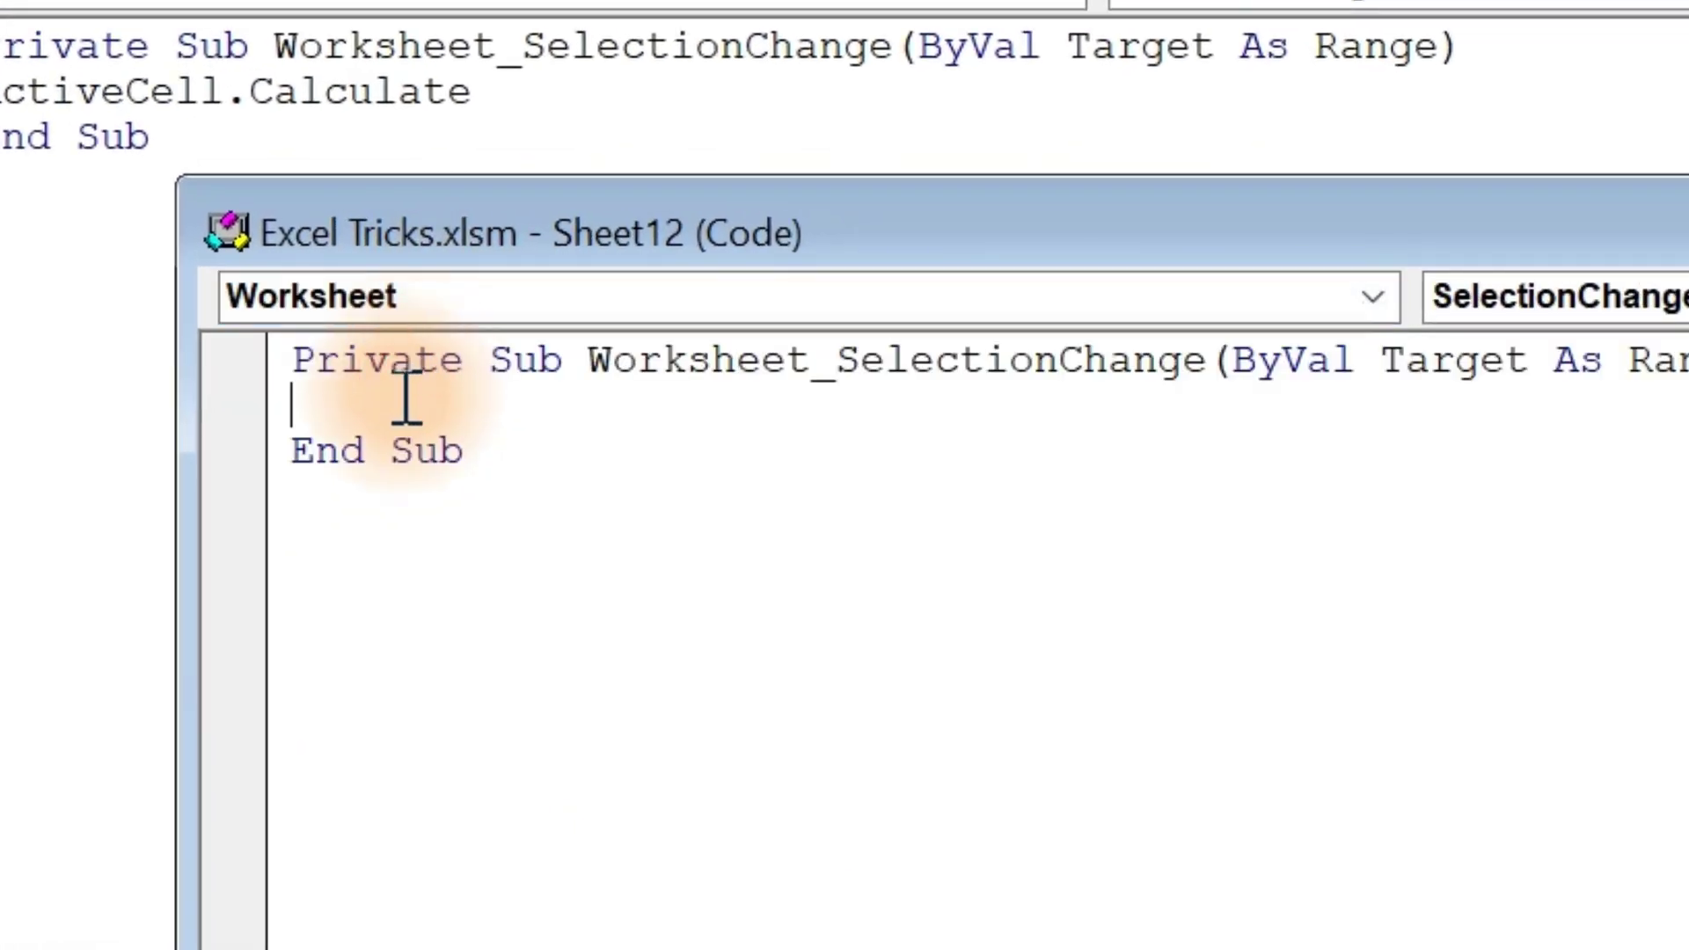
# Write Cells.EntireColumn.AutoFit inside the SelectionChange handler
pyautogui.write('Cells')
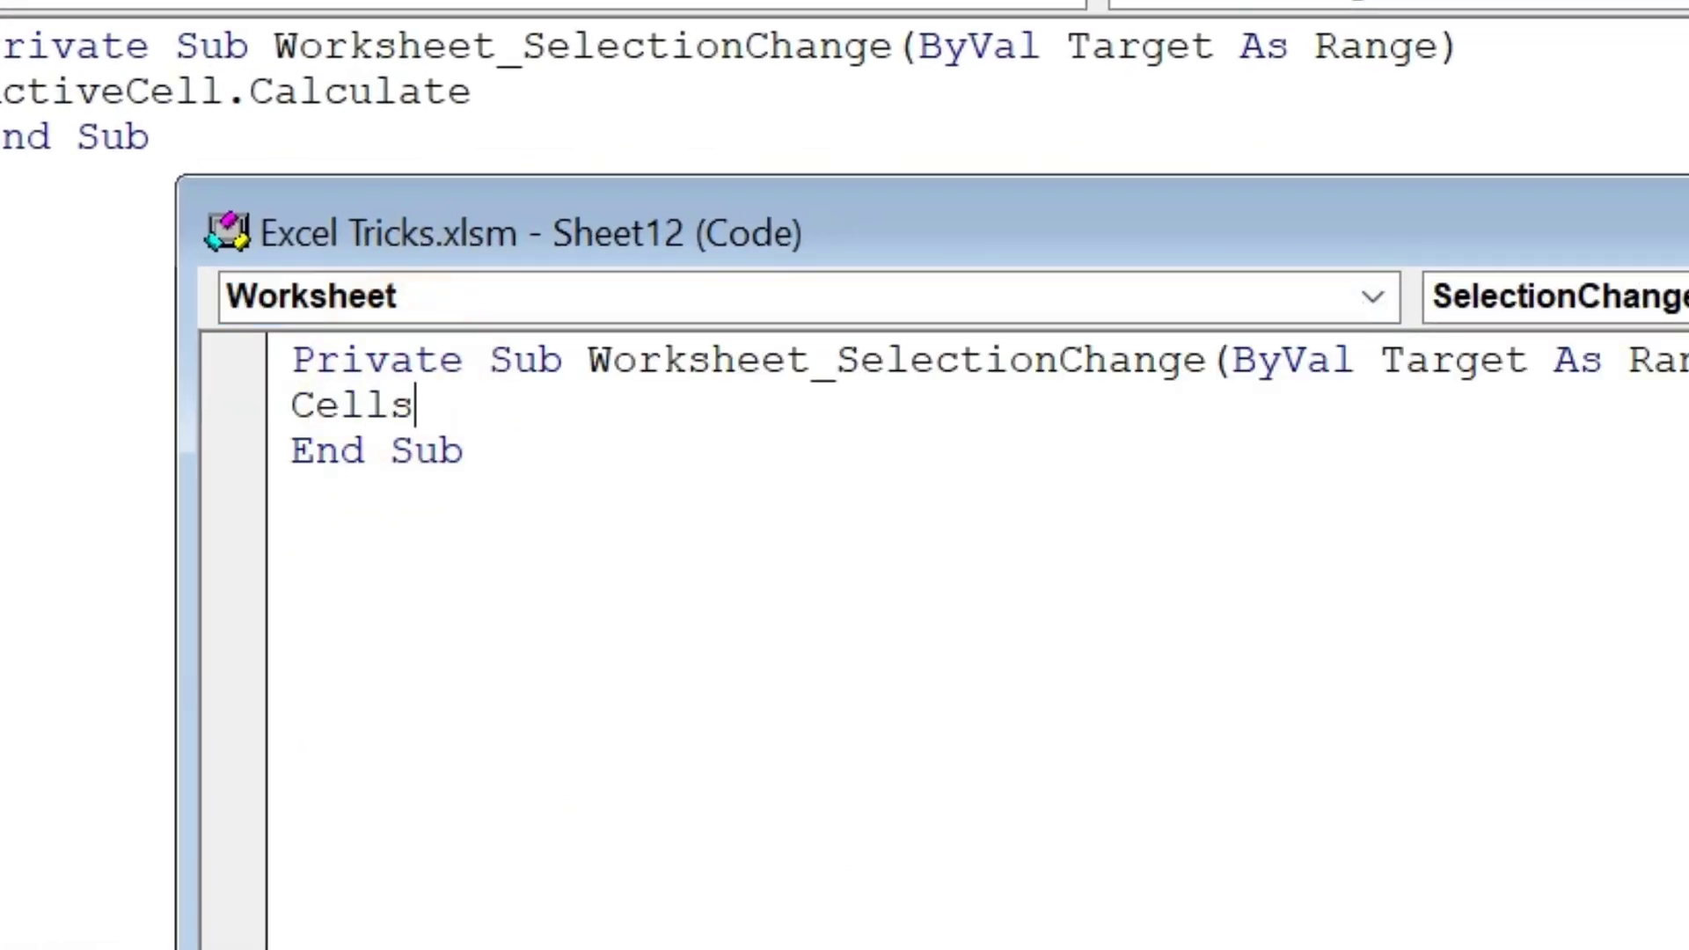
pyautogui.write('.entr')
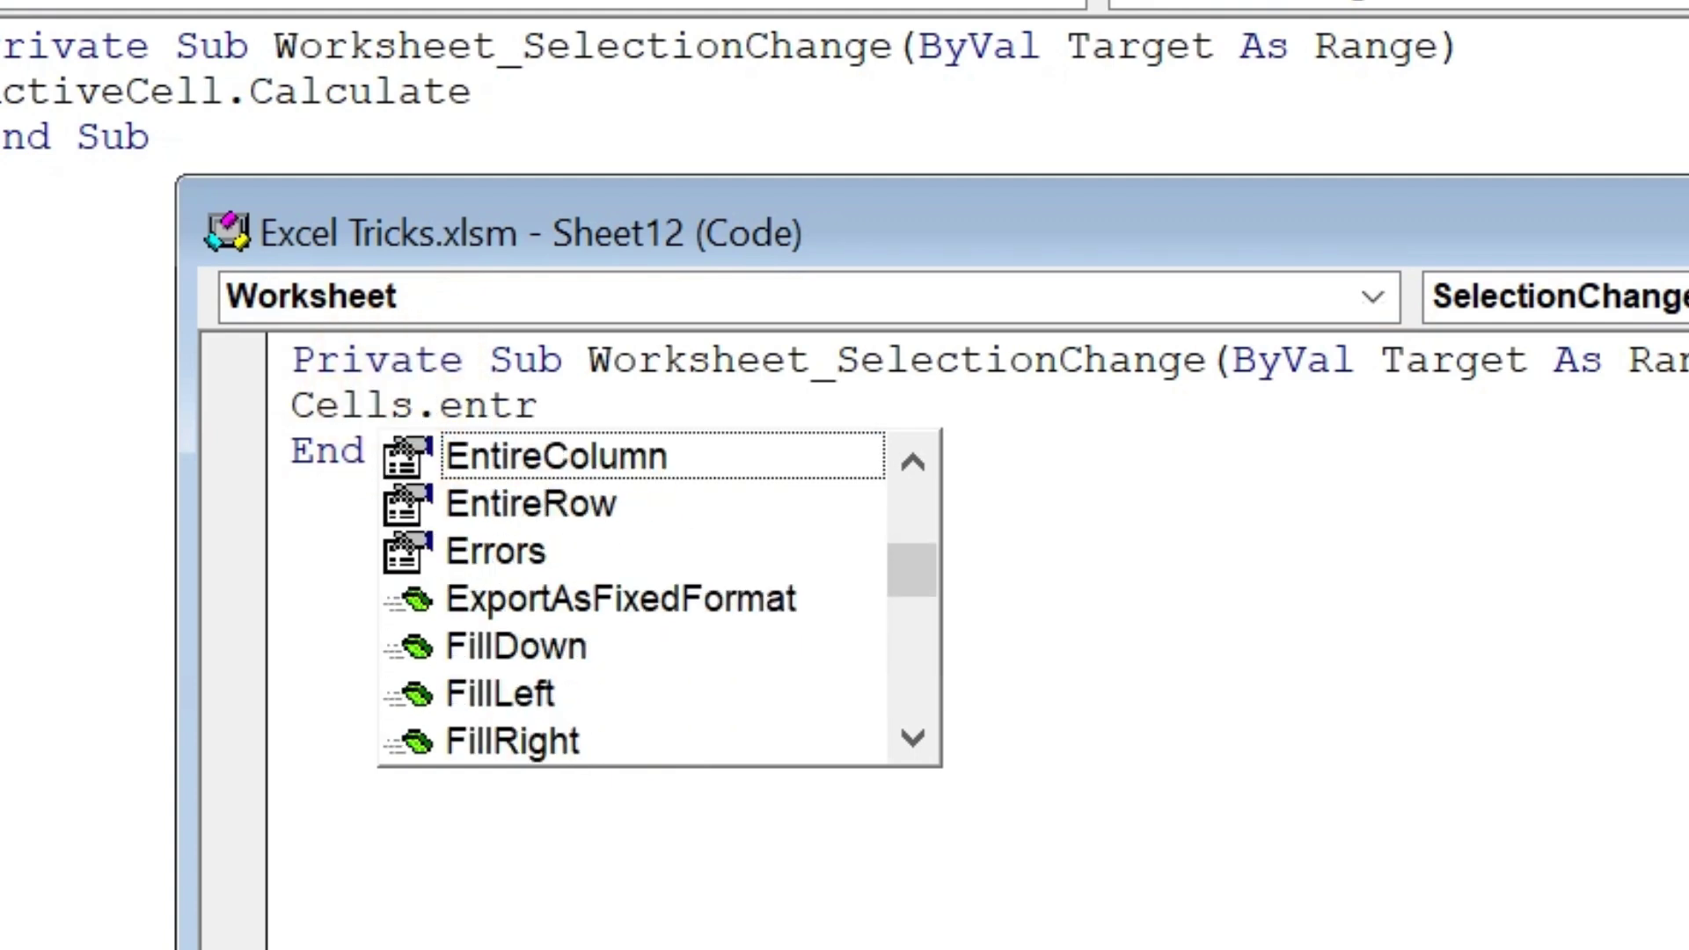
pyautogui.click(587, 459)
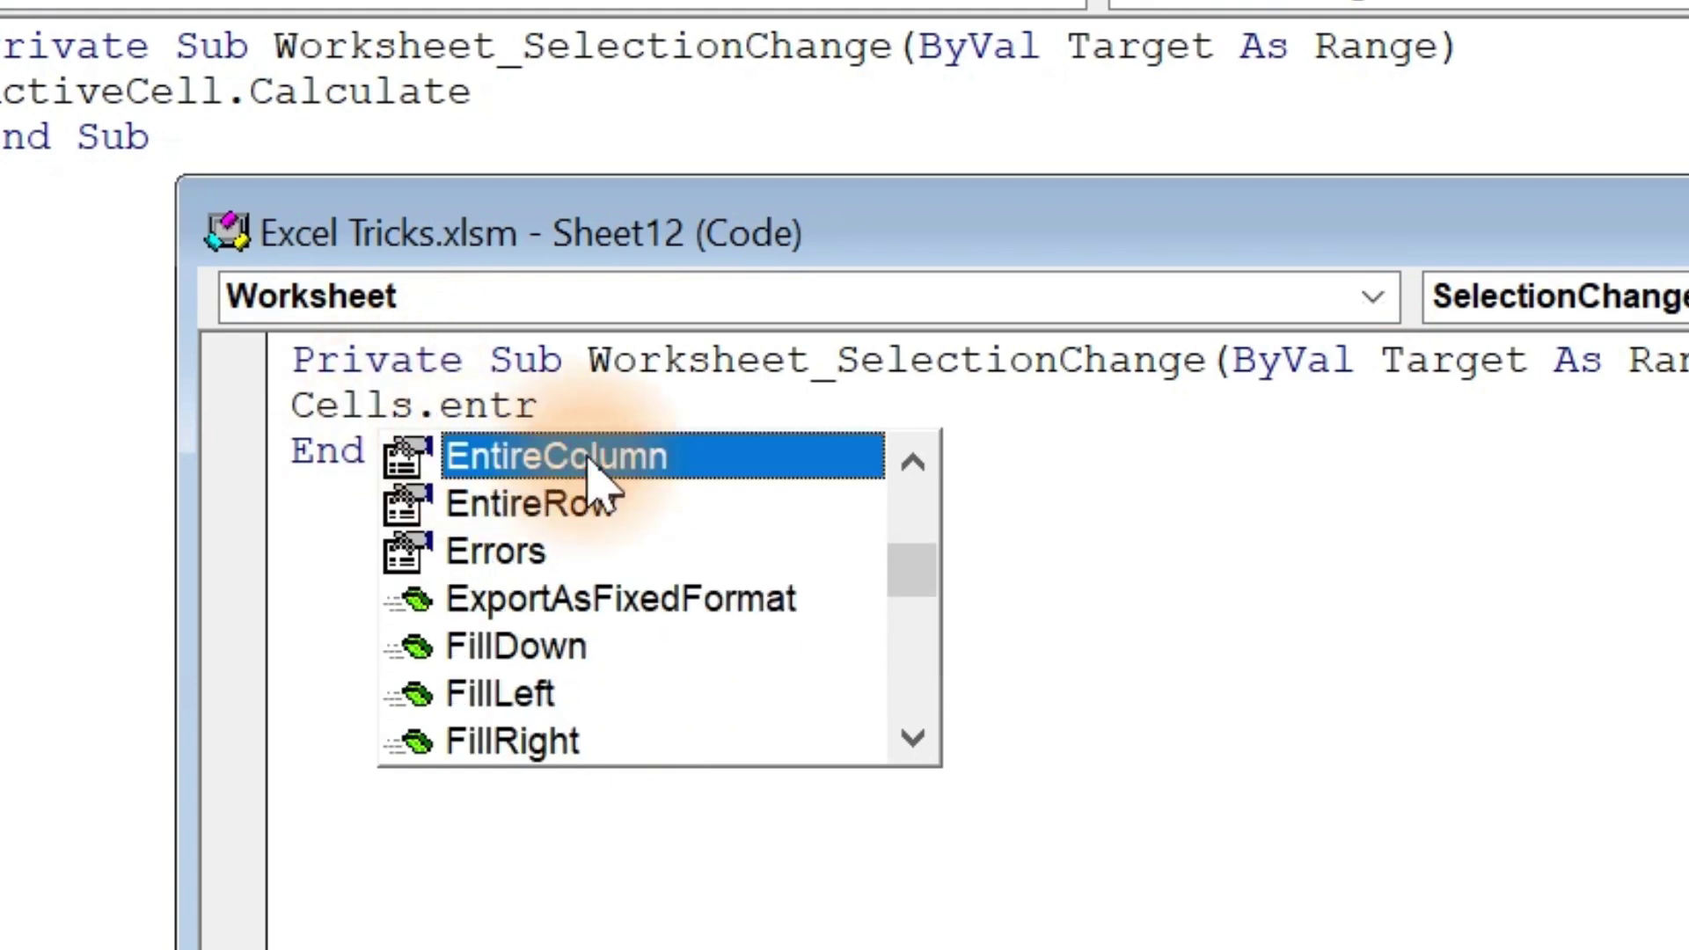
pyautogui.doubleClick(587, 458)
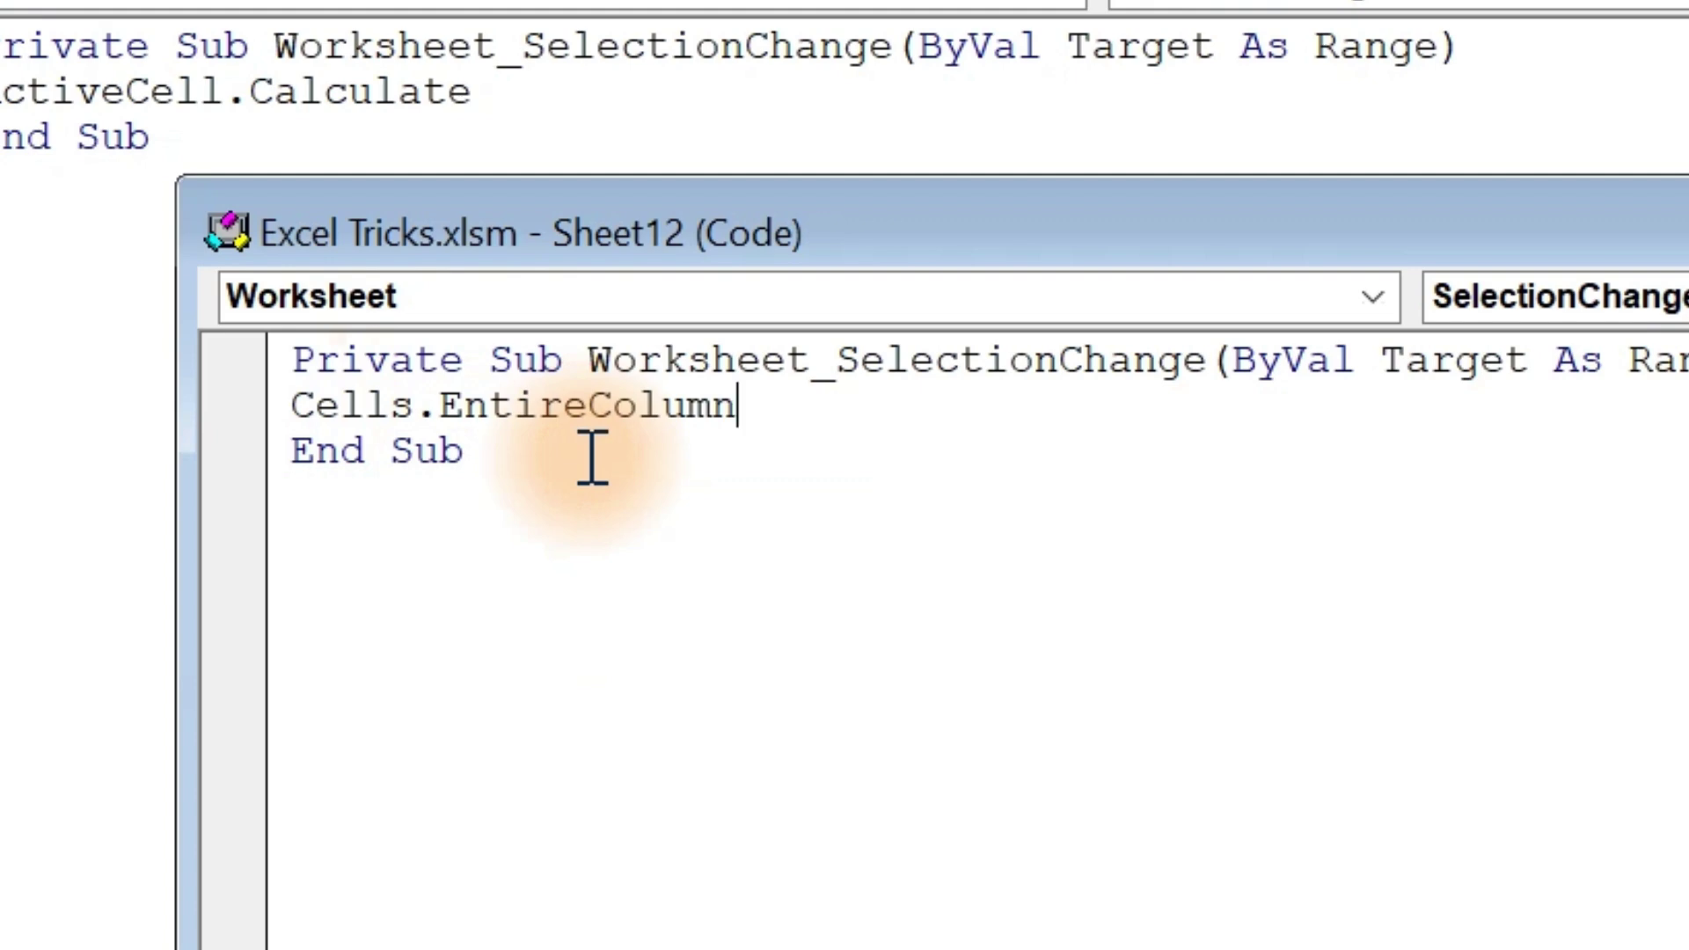
pyautogui.write('.aut')
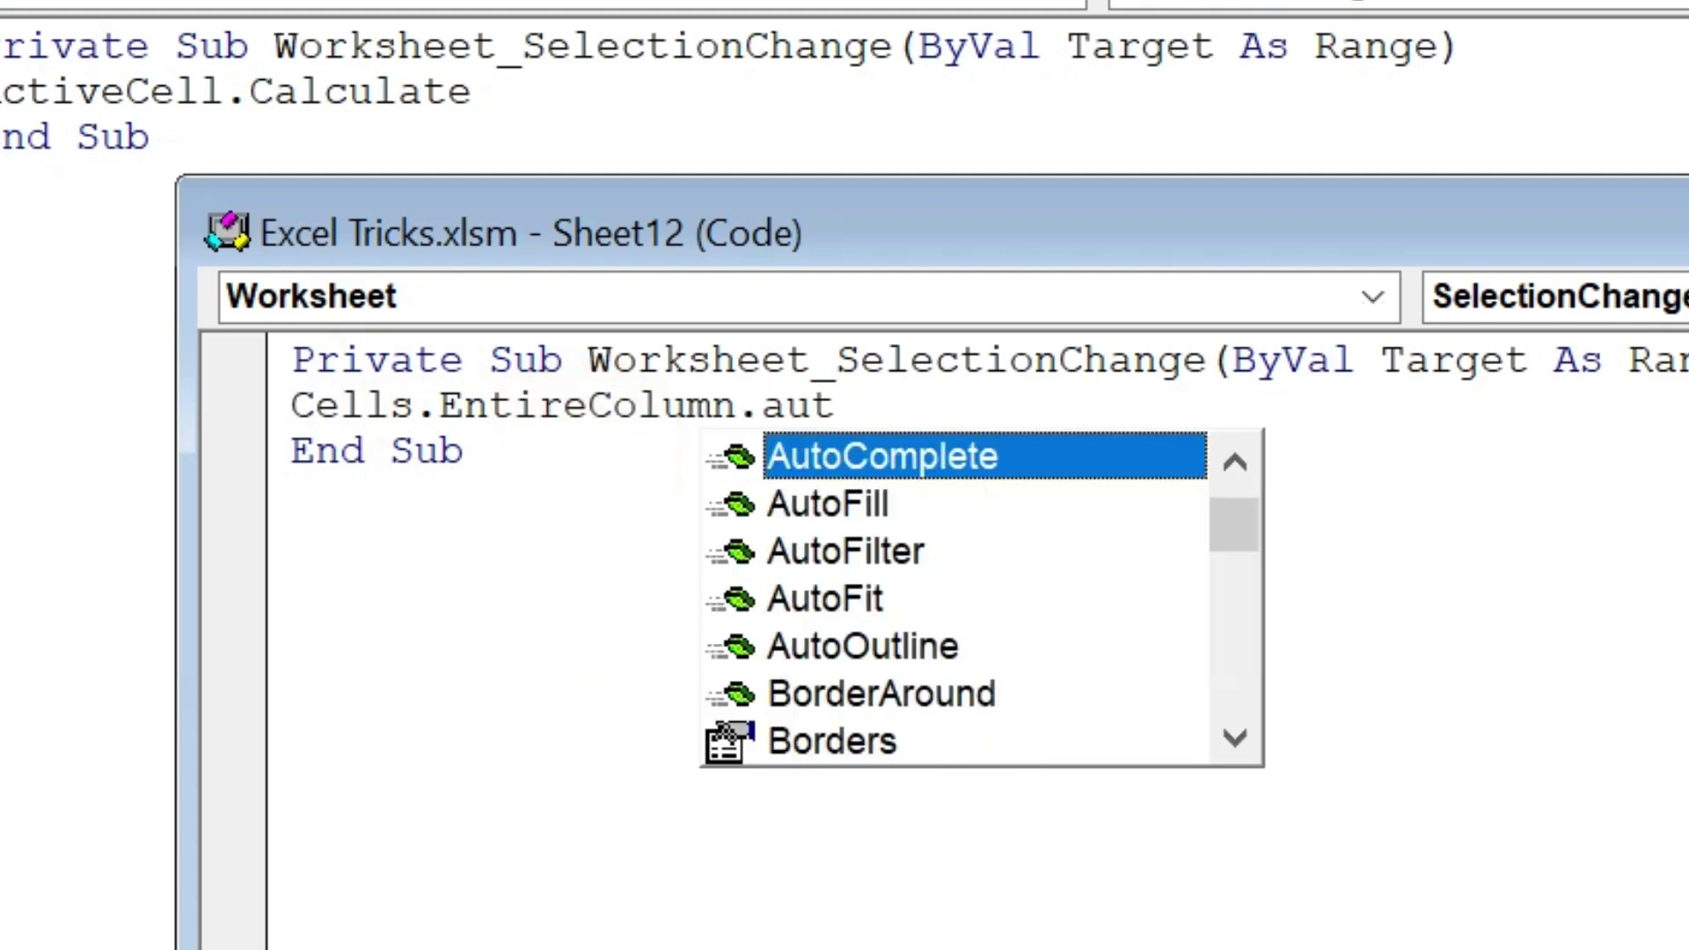
pyautogui.press('Down')
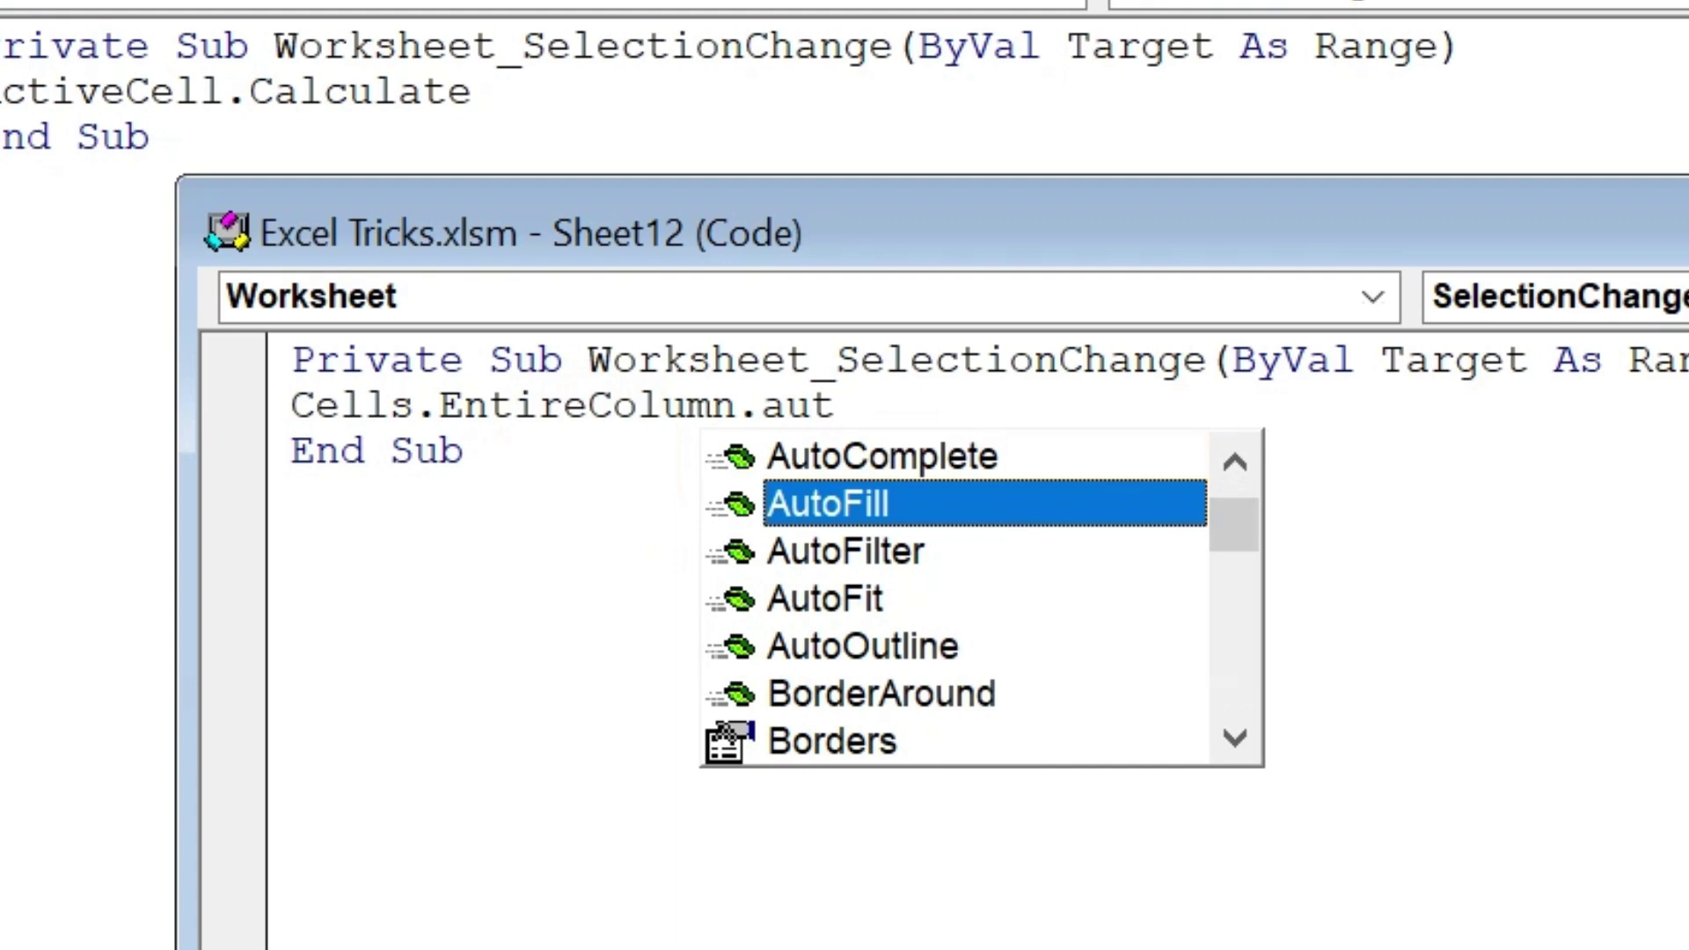
pyautogui.press('Down')
pyautogui.press('Down')
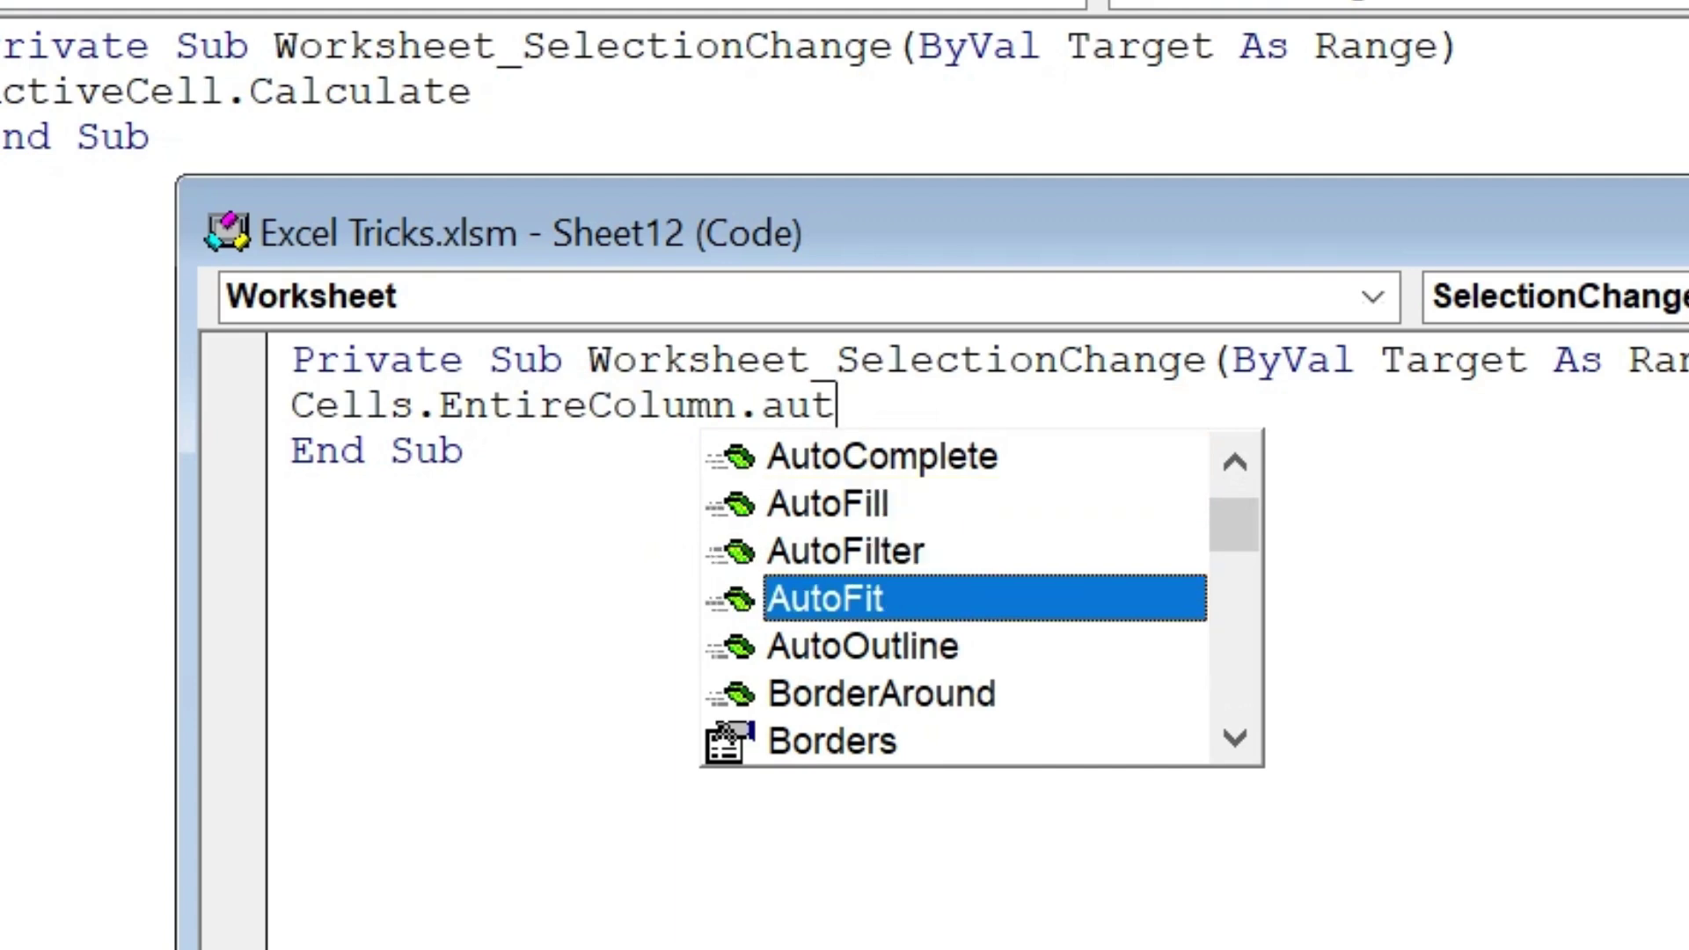
pyautogui.press('Tab')
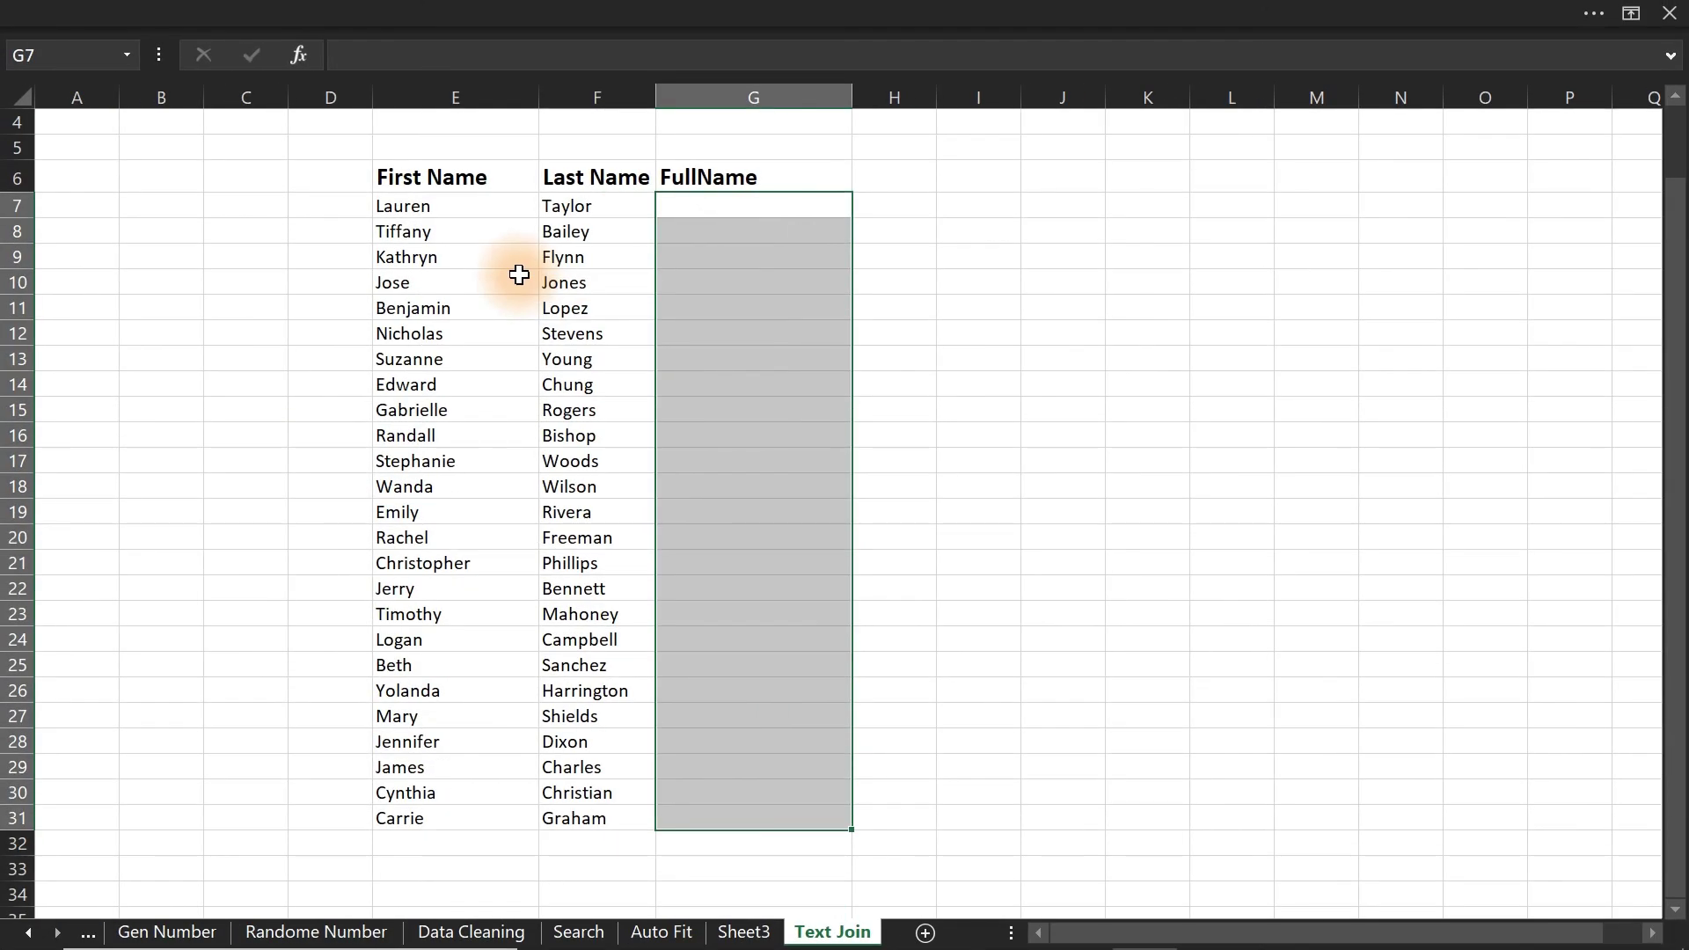
# Enter =TEXTJOIN(" ",,E7,F7) in G7 and fill it down the FullName column
pyautogui.click(725, 207)
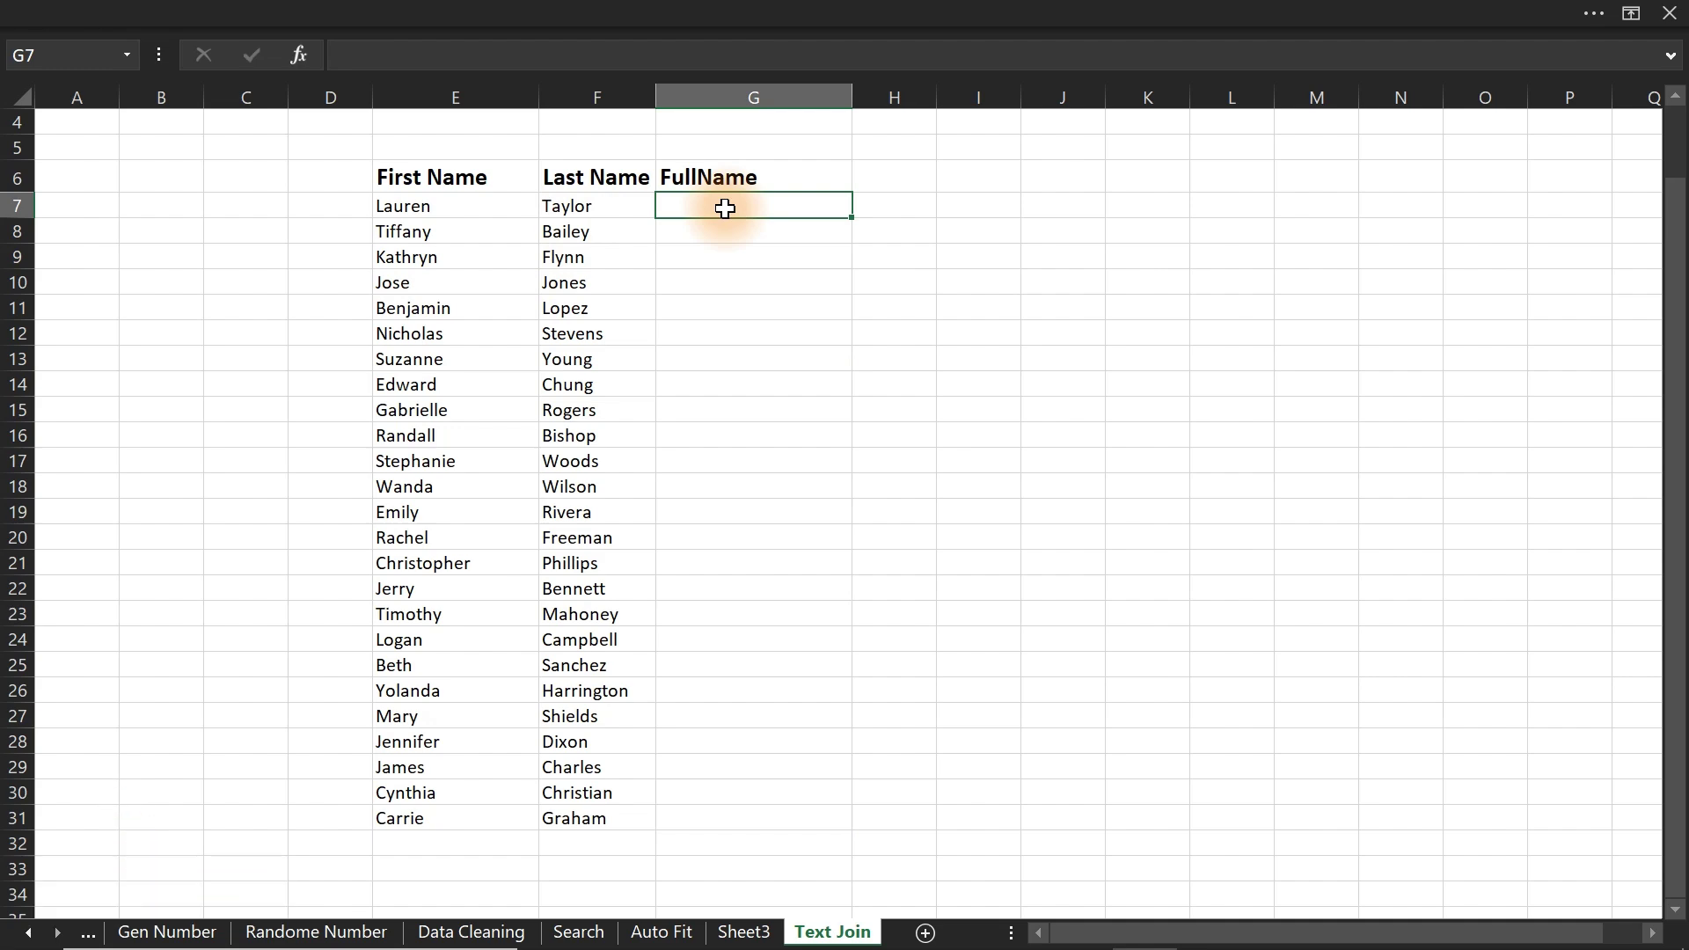
pyautogui.write('=text')
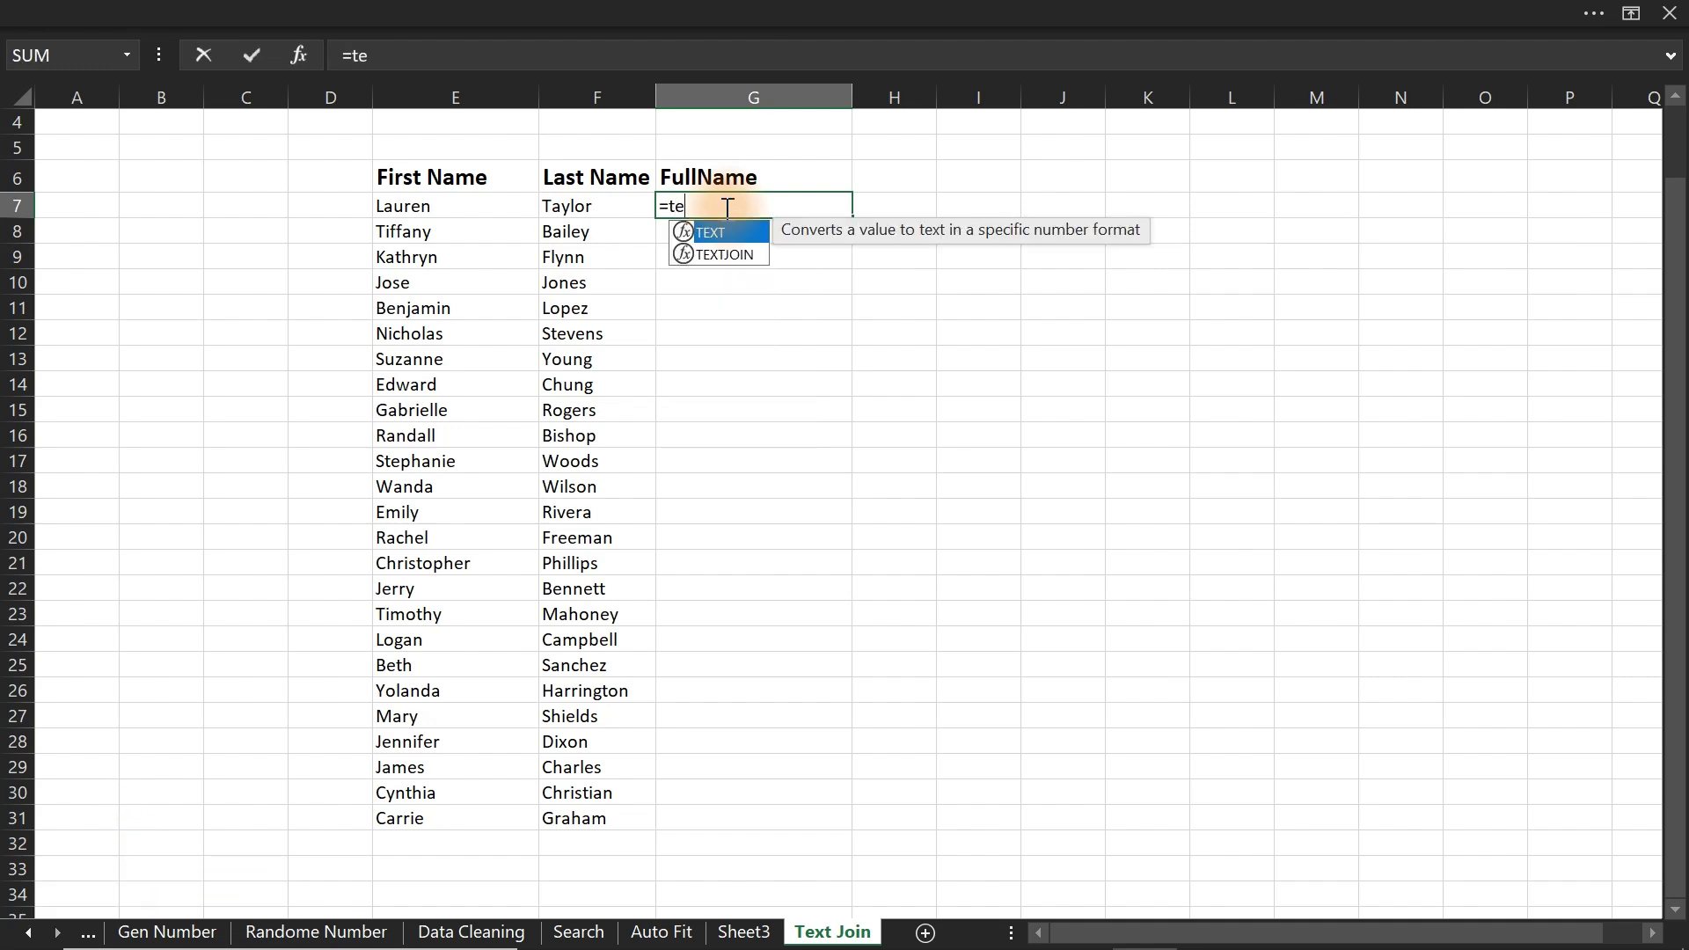
pyautogui.press('Down')
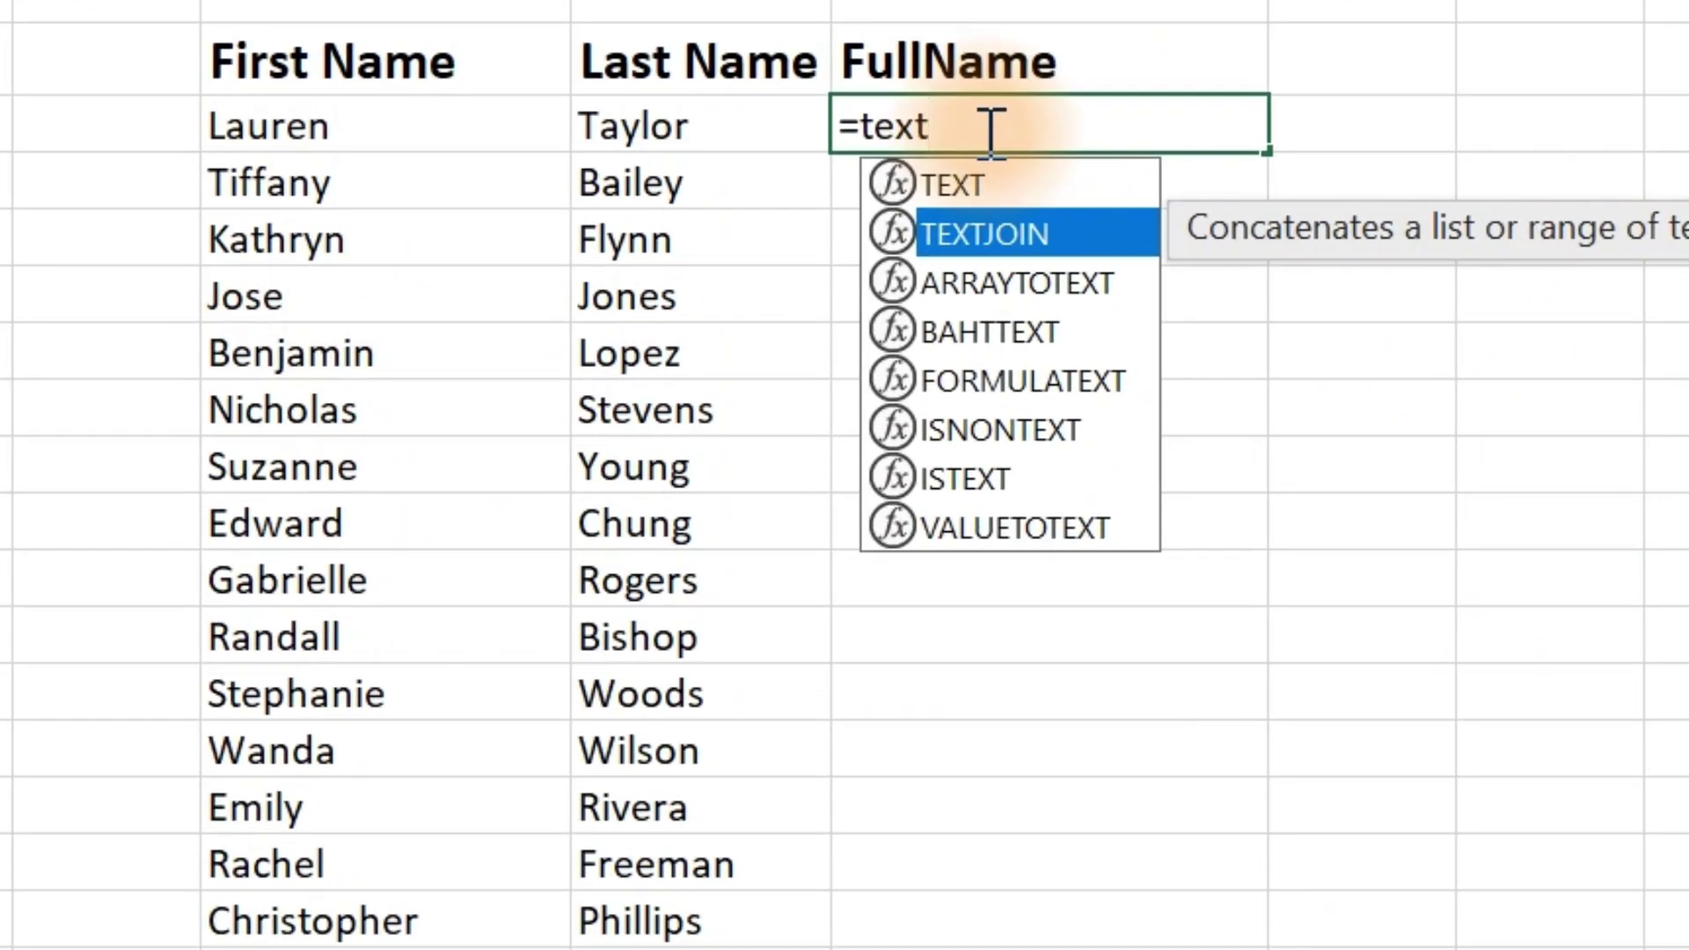
pyautogui.press('Tab')
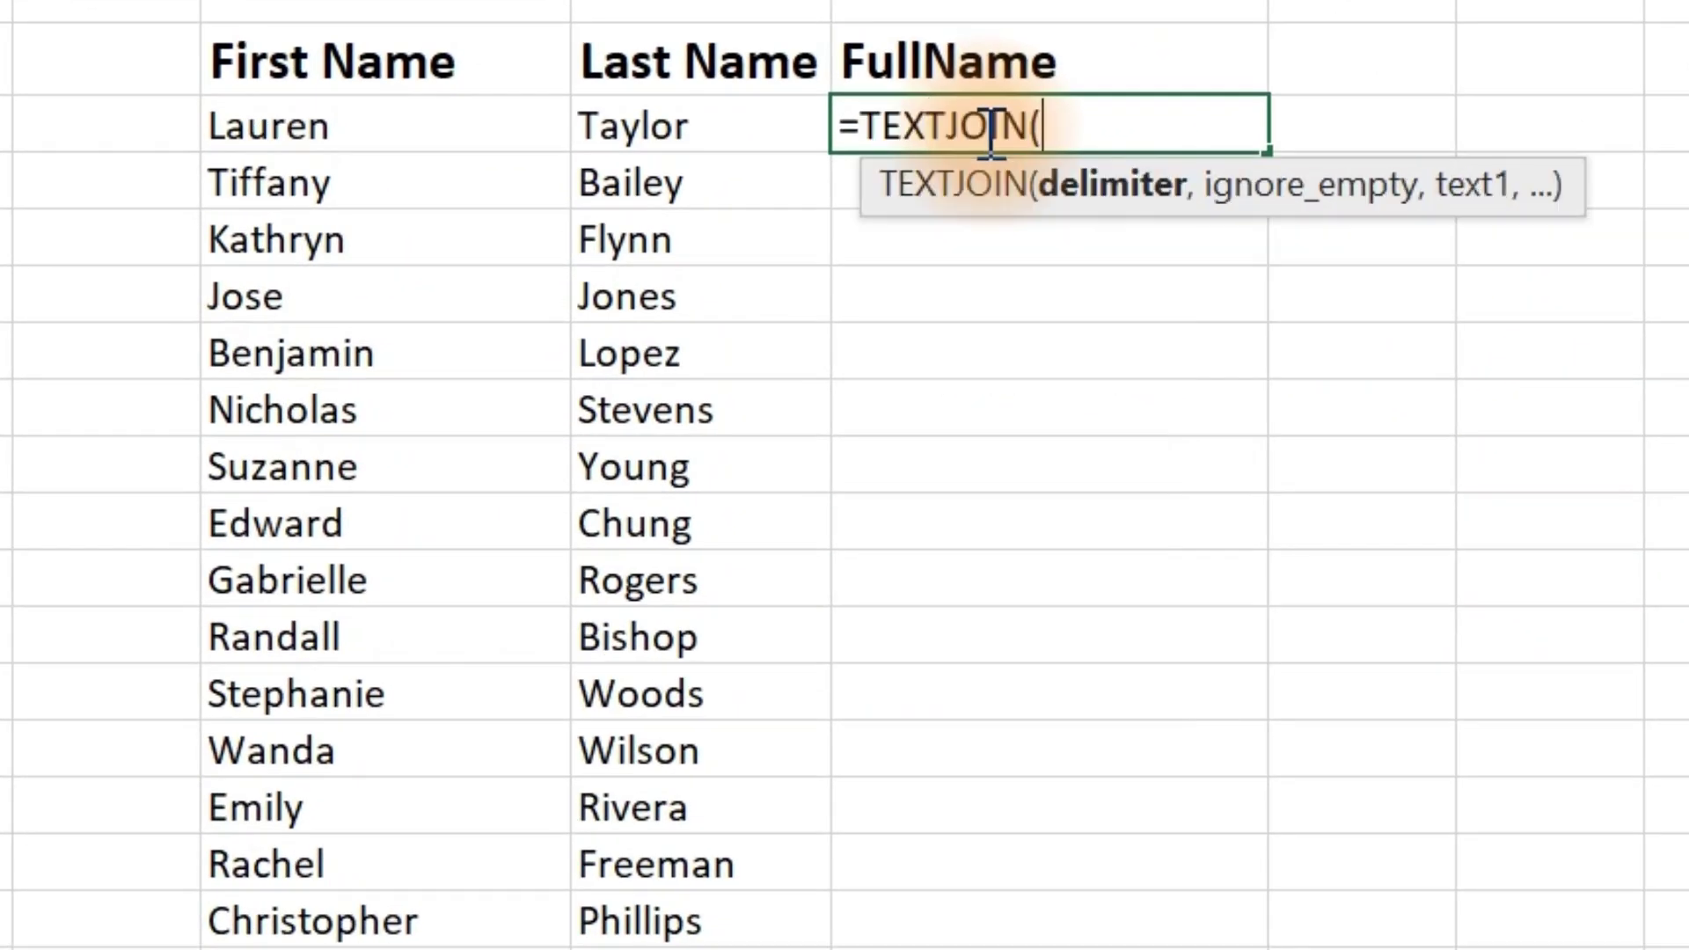
pyautogui.write('" ",,')
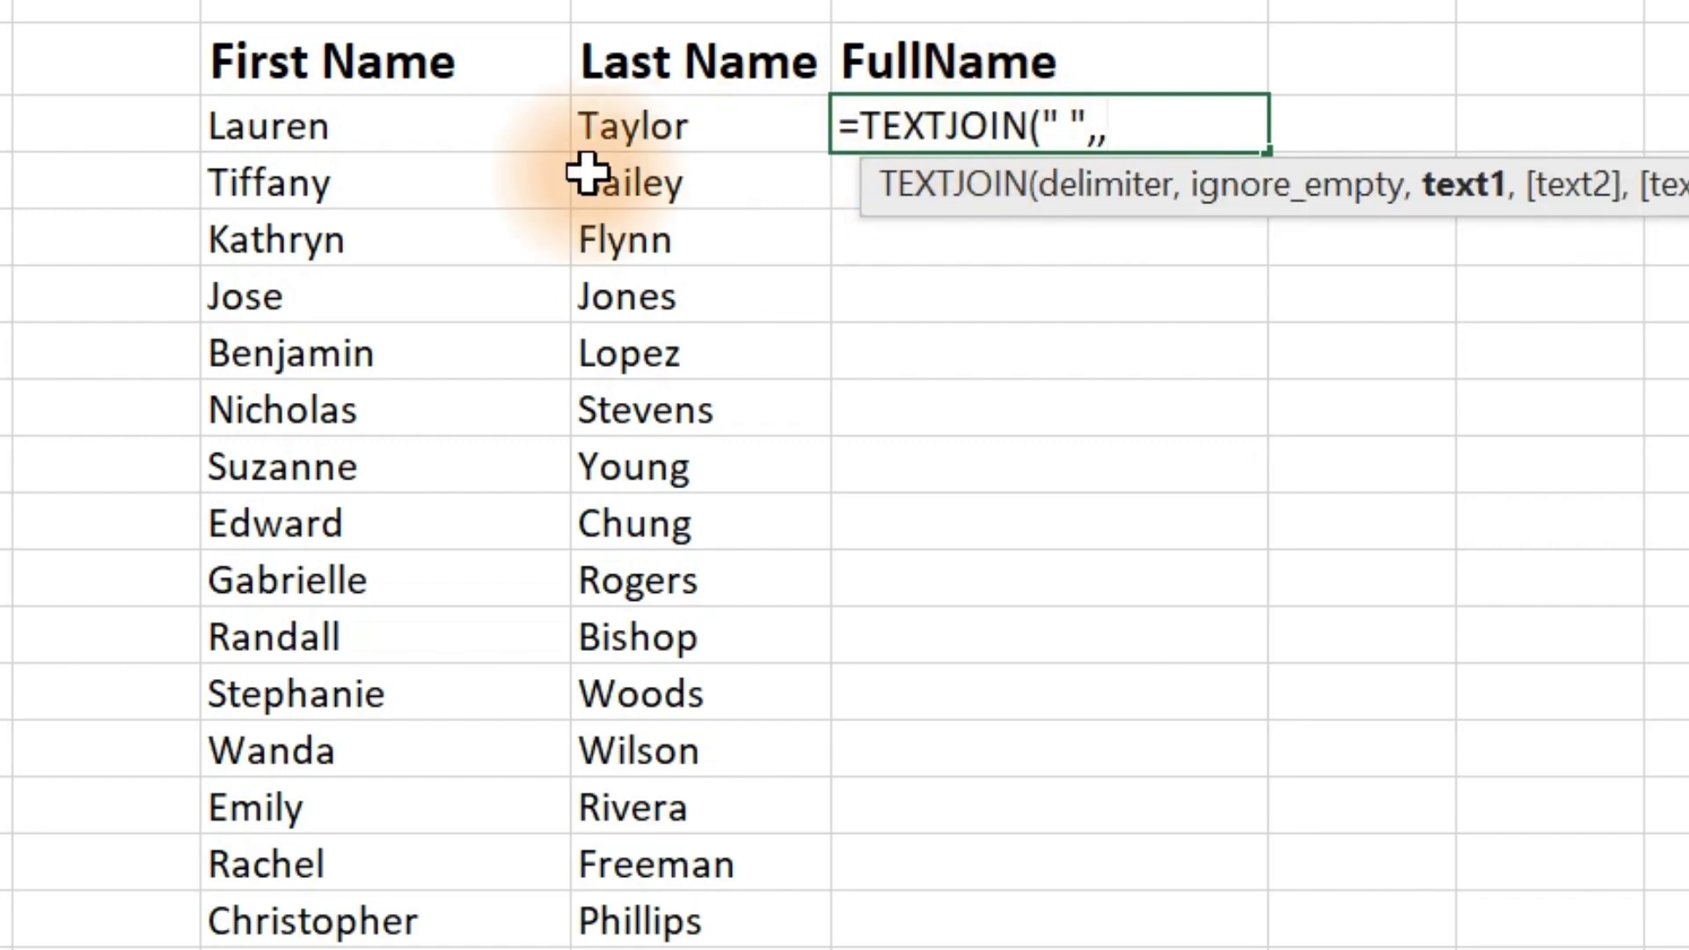
pyautogui.click(347, 129)
pyautogui.write(',')
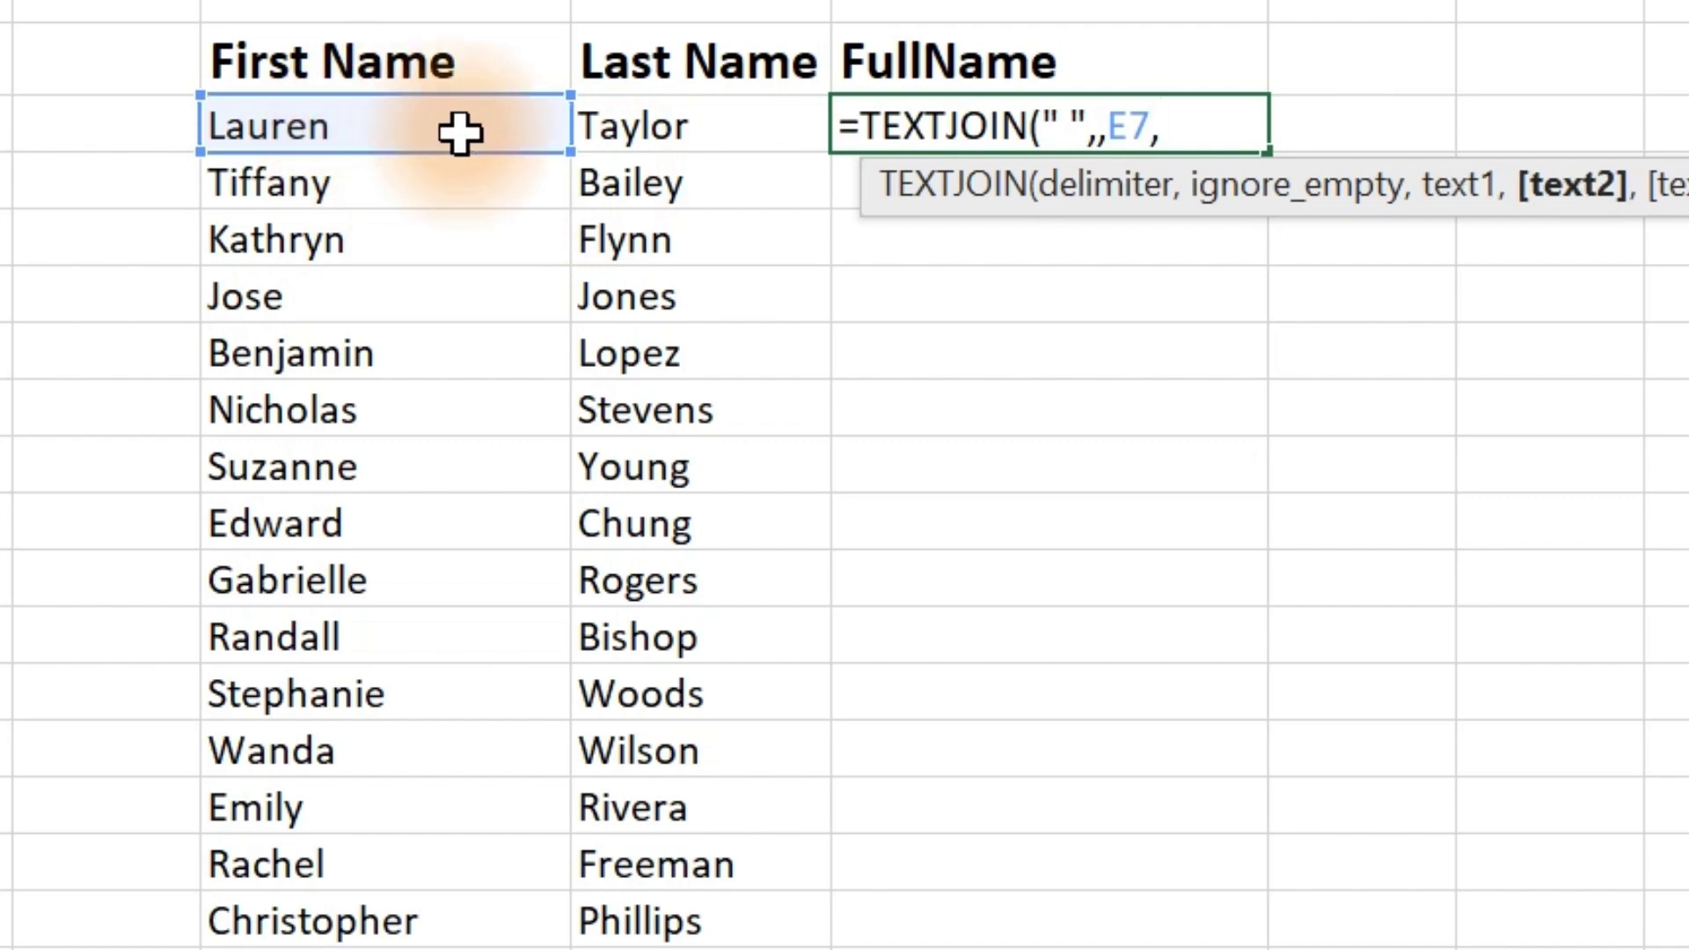
pyautogui.click(639, 126)
pyautogui.write(')')
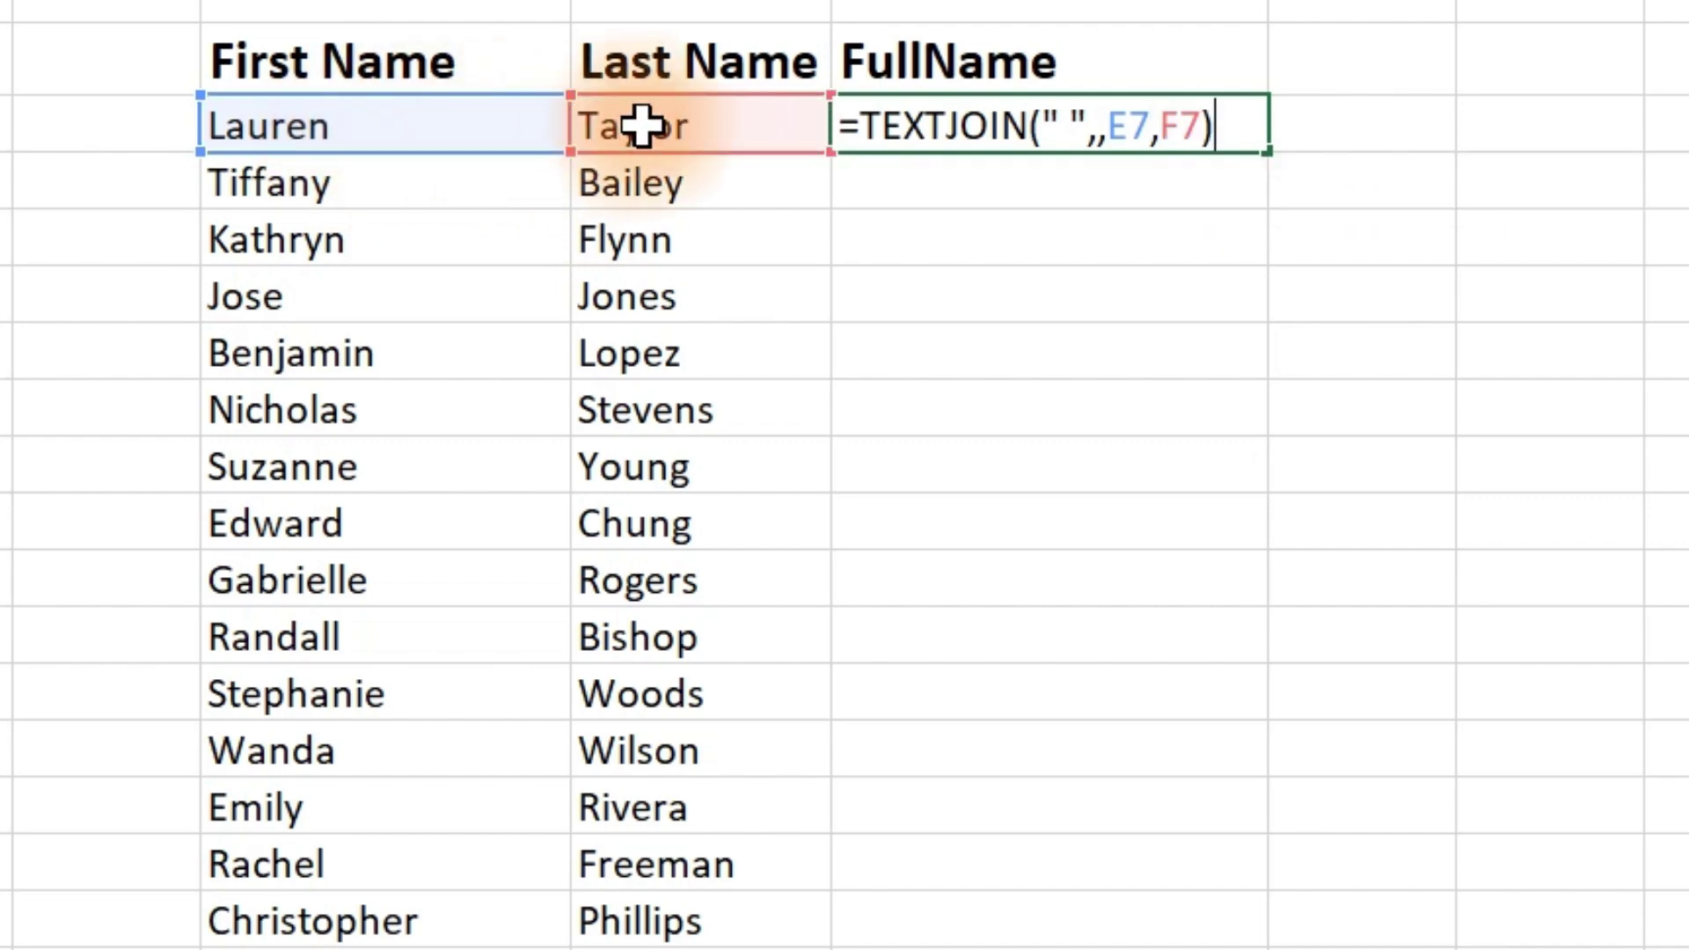
pyautogui.press('Return')
pyautogui.click(1012, 133)
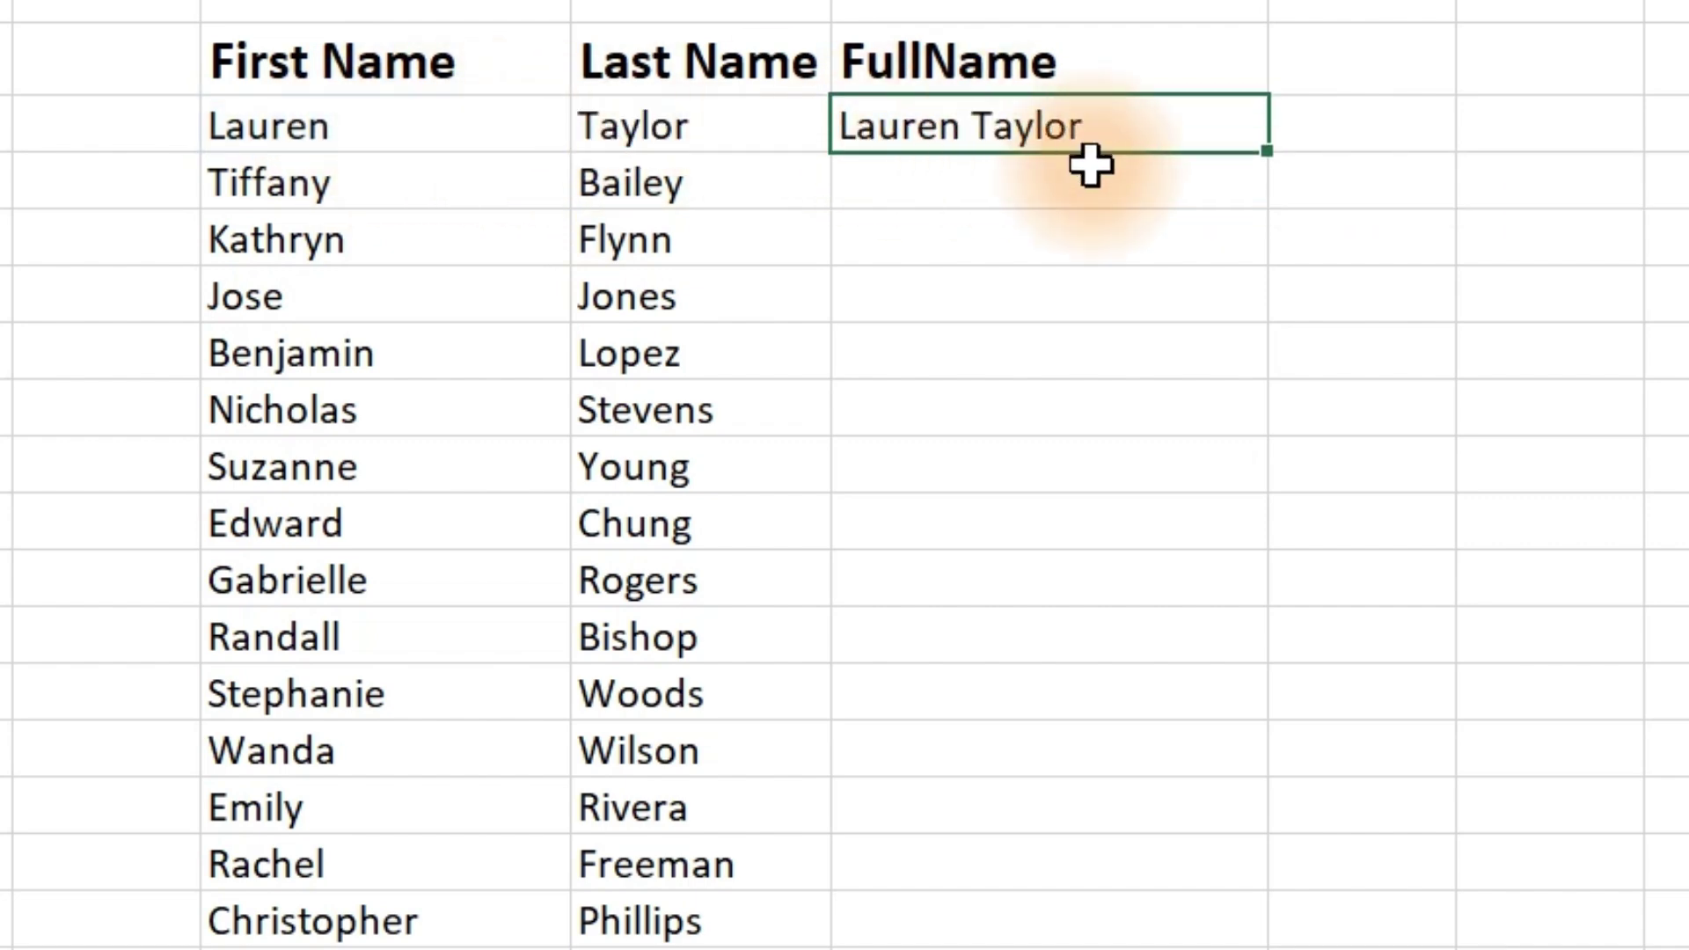
pyautogui.doubleClick(1266, 152)
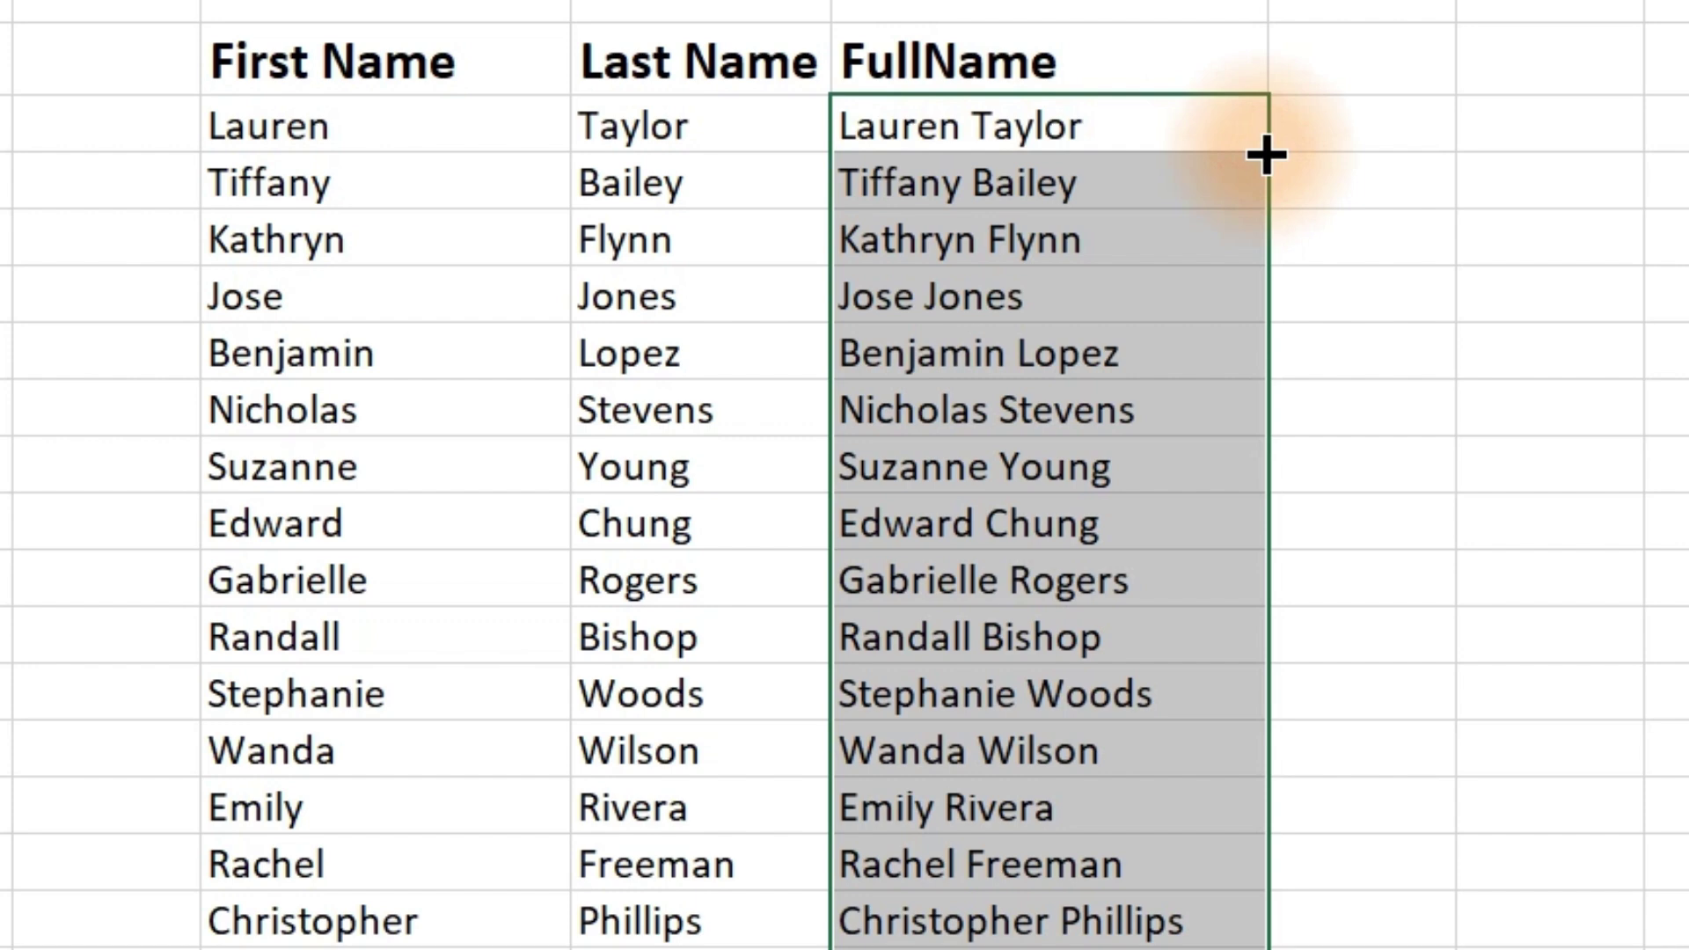